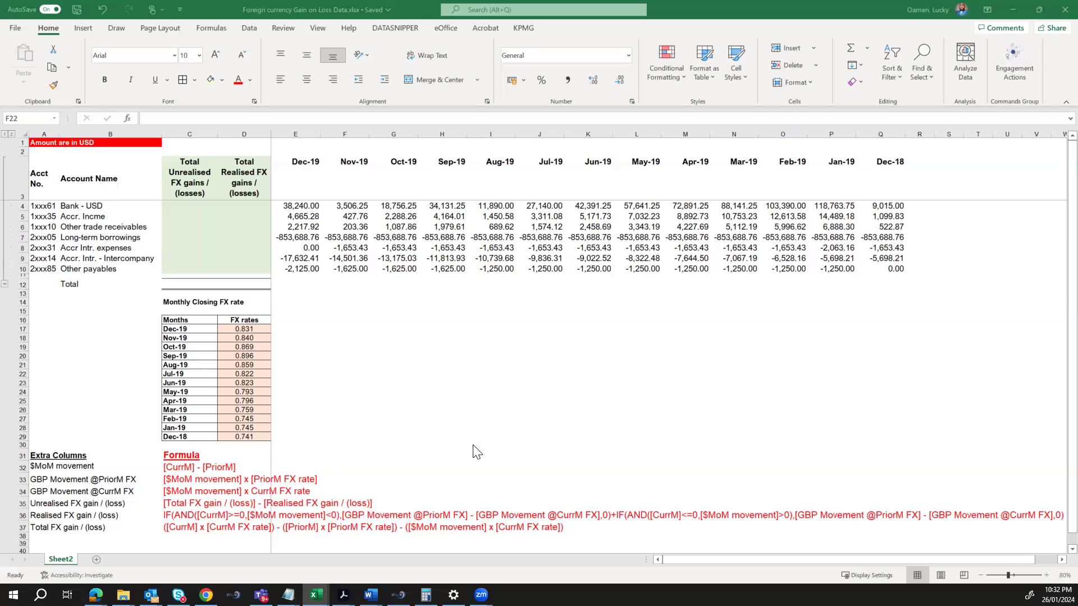
# - Examine the list of extra columns and their formulas below the FX rate table
pyautogui.click(91, 467)
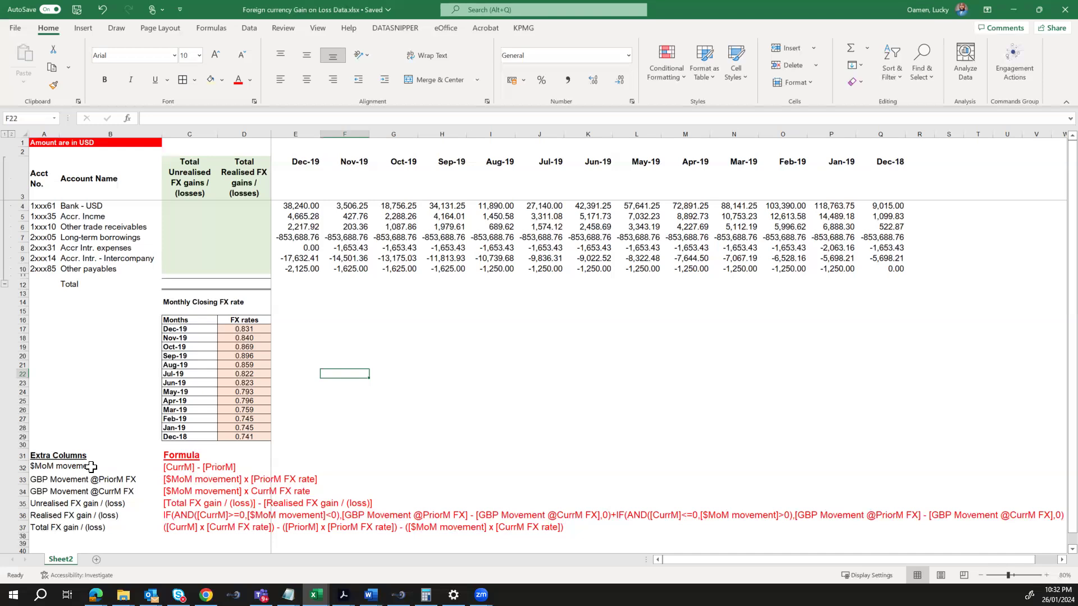
pyautogui.click(75, 478)
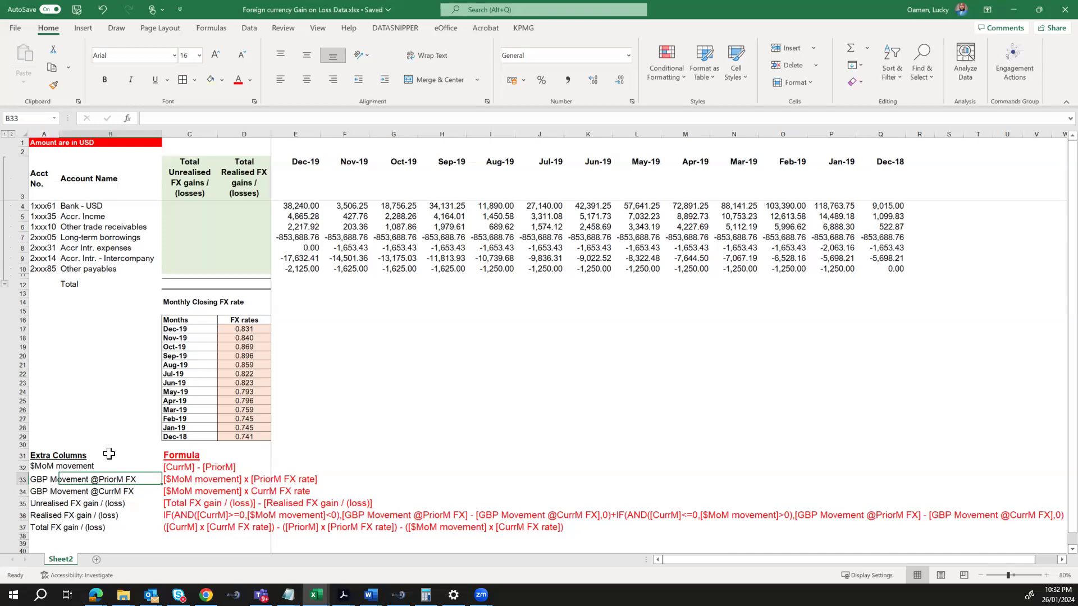
pyautogui.click(97, 489)
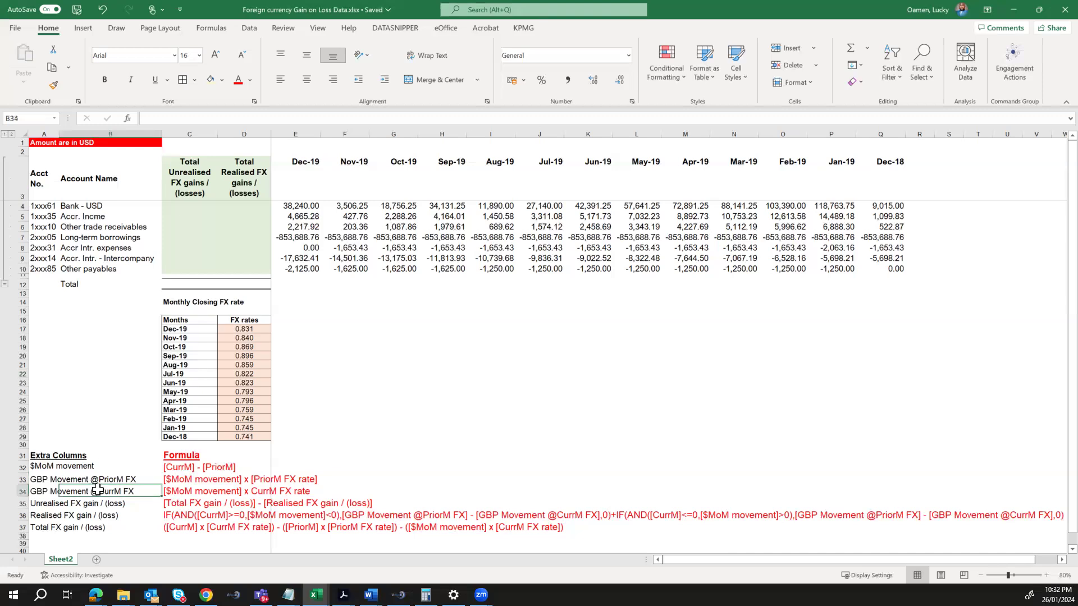
pyautogui.click(61, 504)
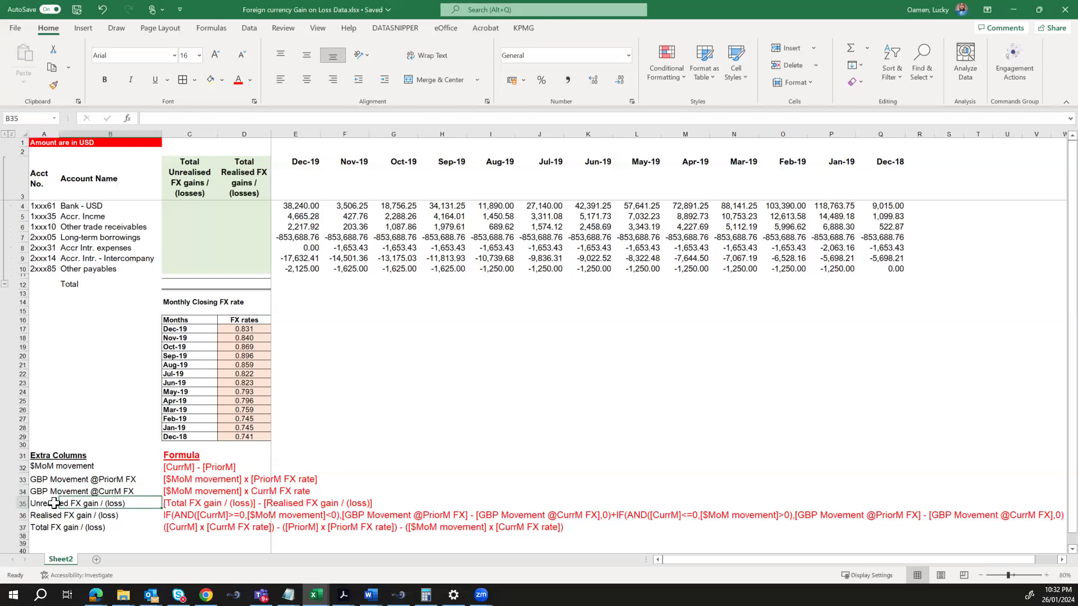
pyautogui.click(36, 517)
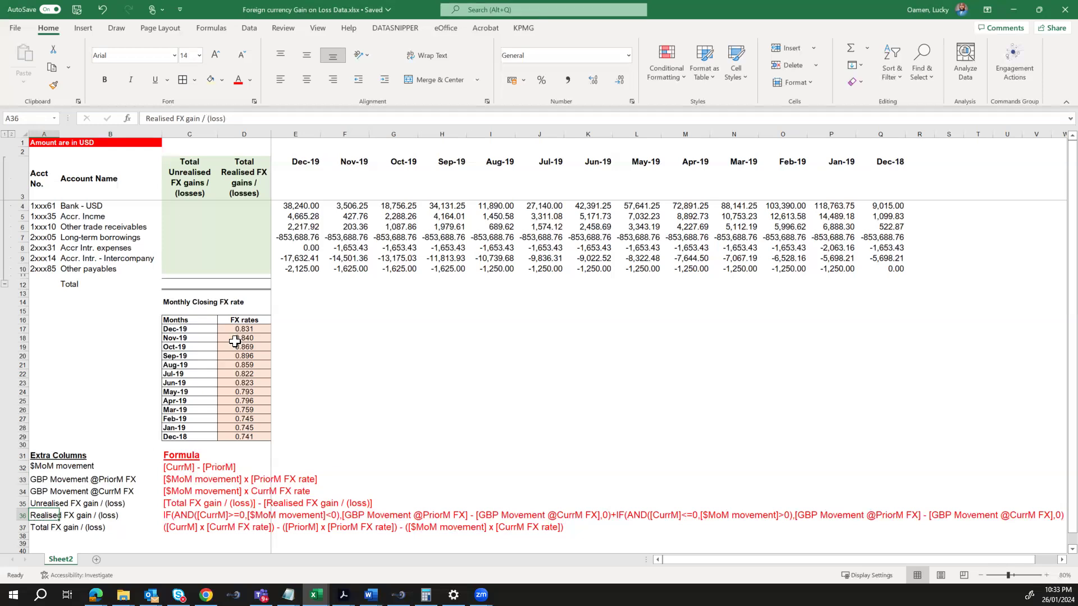
# - Insert six blank columns between the Dec-19 and Nov-19 columns
pyautogui.click(342, 133)
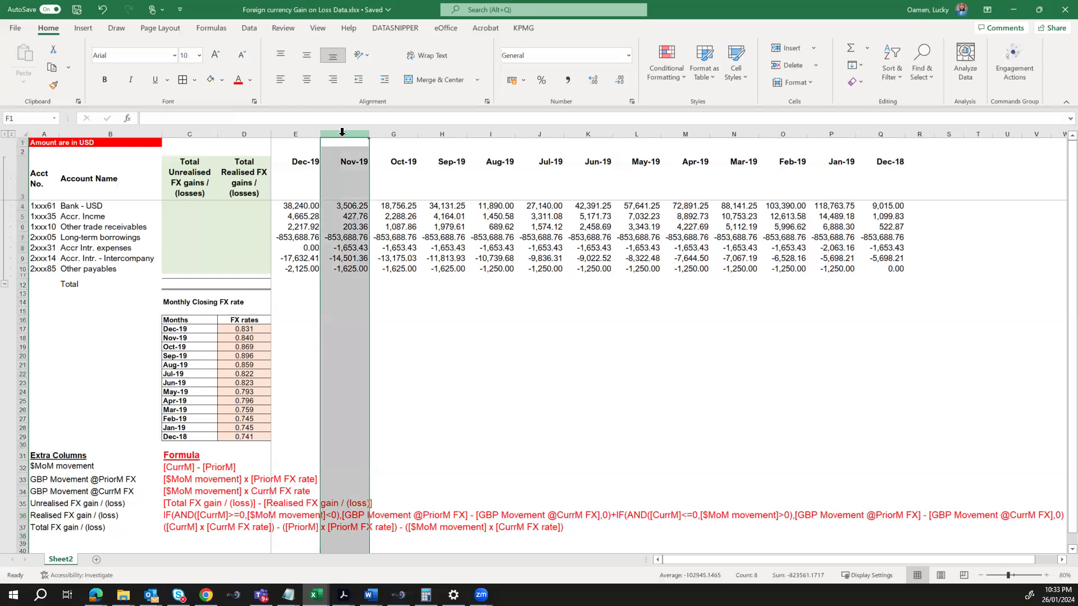
pyautogui.hotkey('ctrl', 'shift', '+')
pyautogui.hotkey('ctrl', 'shift', '+')
pyautogui.hotkey('ctrl', 'shift', '+')
pyautogui.hotkey('ctrl', 'shift', '+')
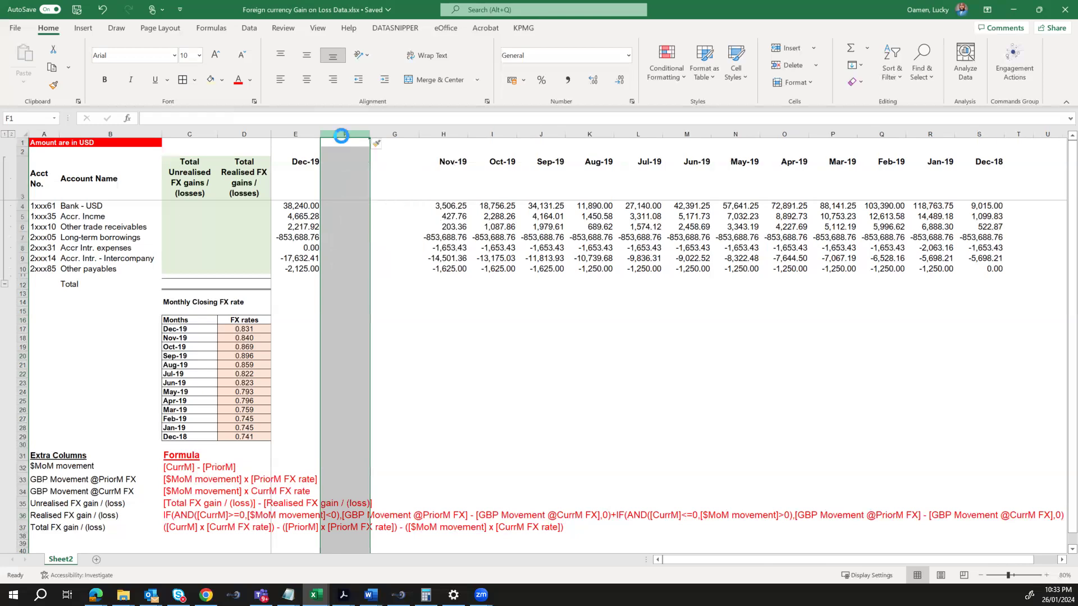
pyautogui.hotkey('ctrl', 'shift', '+')
pyautogui.hotkey('ctrl', 'shift', '+')
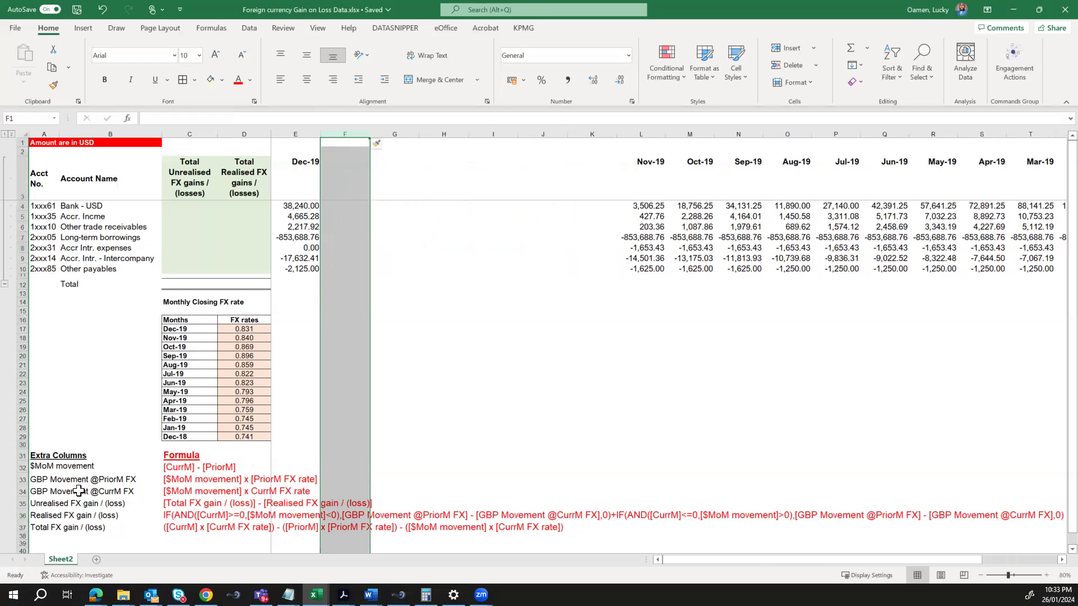
# - Copy the six extra column names in A32:A37 and paste them transposed into row 3, starting at F3
pyautogui.click(42, 467)
pyautogui.moveTo(35, 498); pyautogui.dragTo(36, 524)
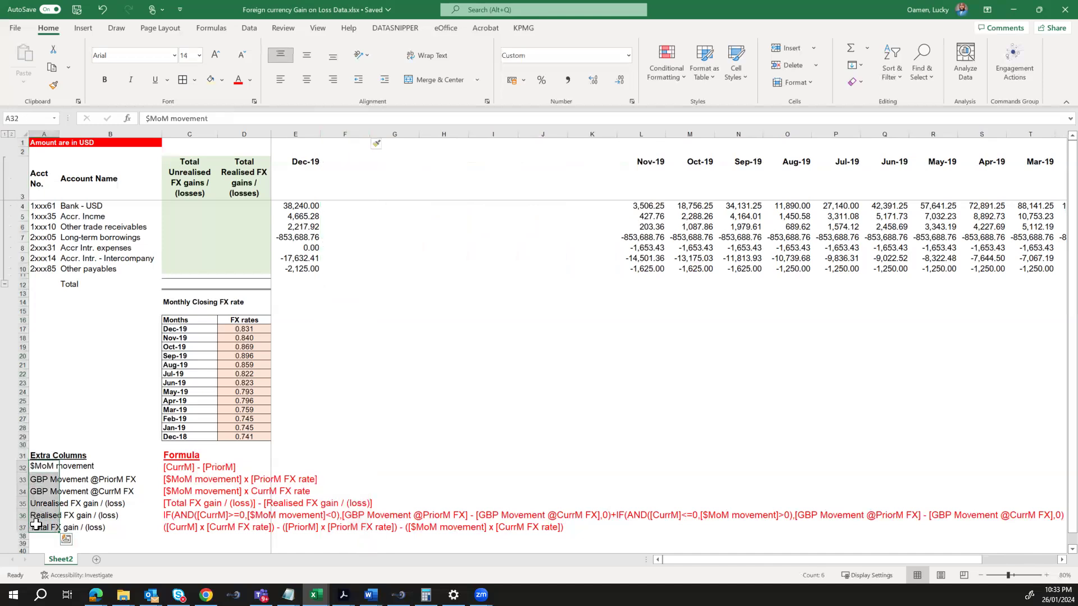
pyautogui.hotkey('ctrl', 'c')
pyautogui.click(350, 185)
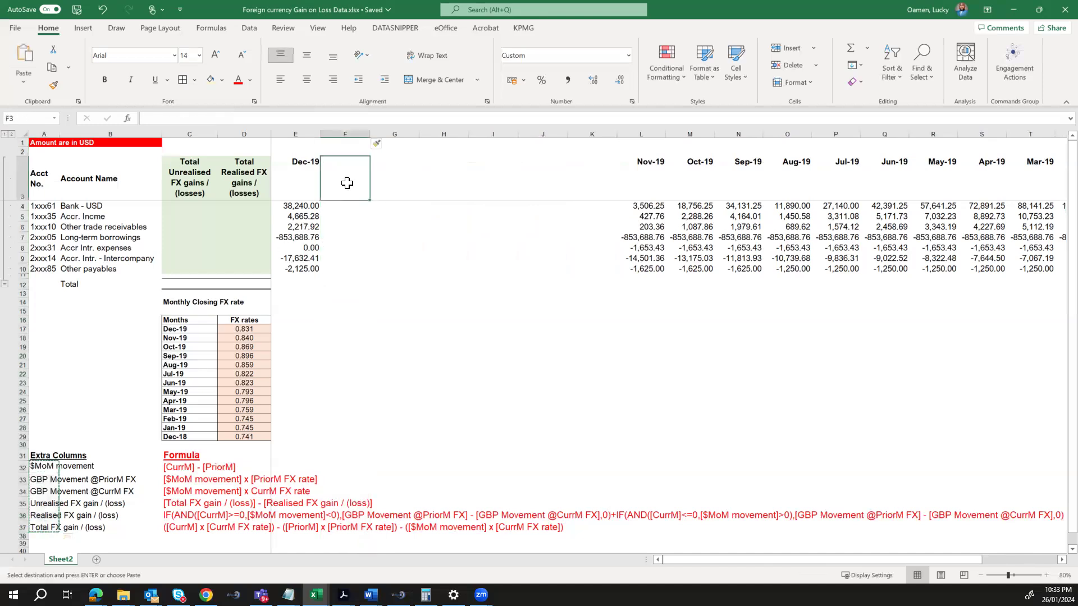
pyautogui.rightClick(351, 186)
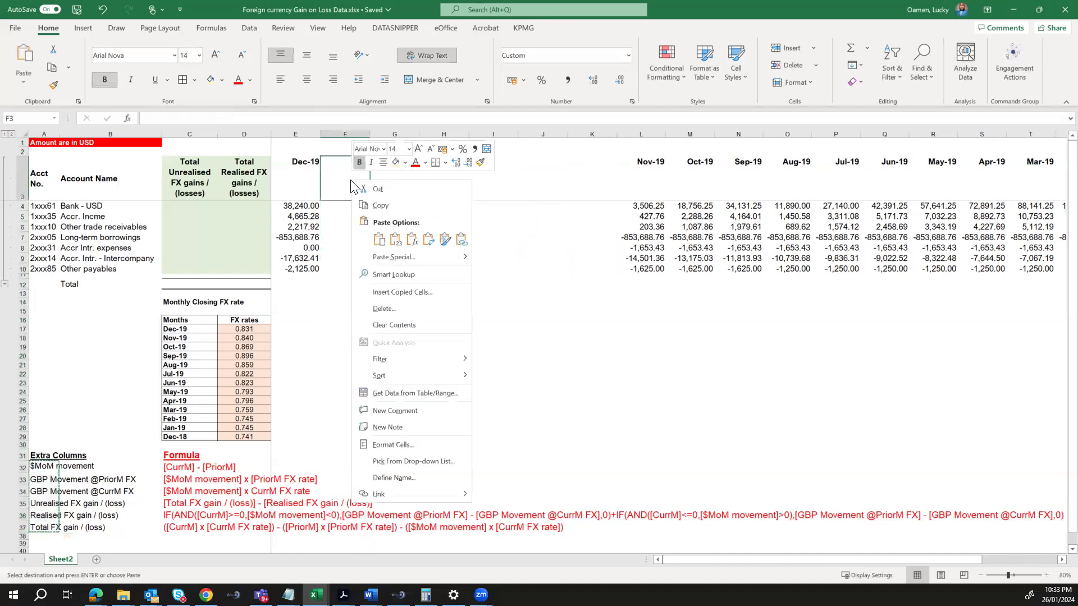
pyautogui.click(428, 241)
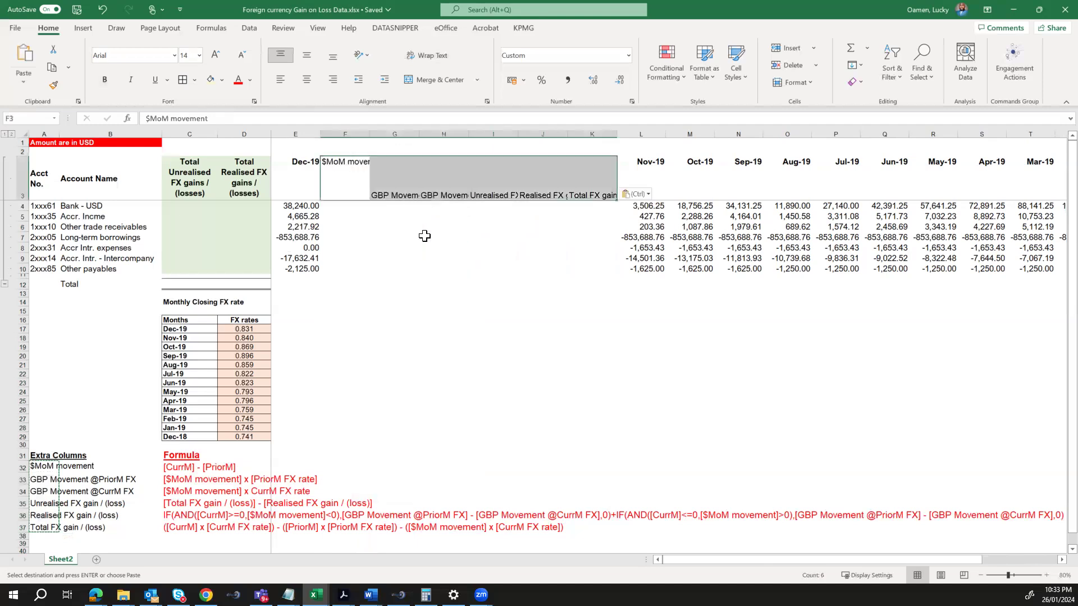
# - Wrap the text of the new headers in F3:K3 and shade the block F3:K10 pale yellow
pyautogui.click(425, 57)
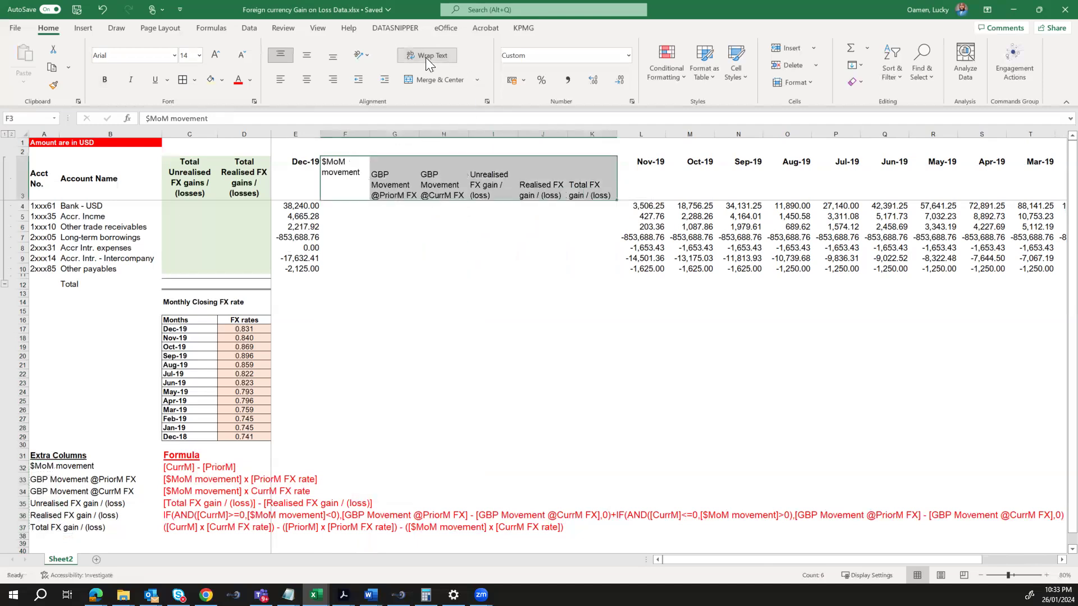
pyautogui.click(210, 80)
pyautogui.press('Up')
pyautogui.hotkey('shift', 'space')
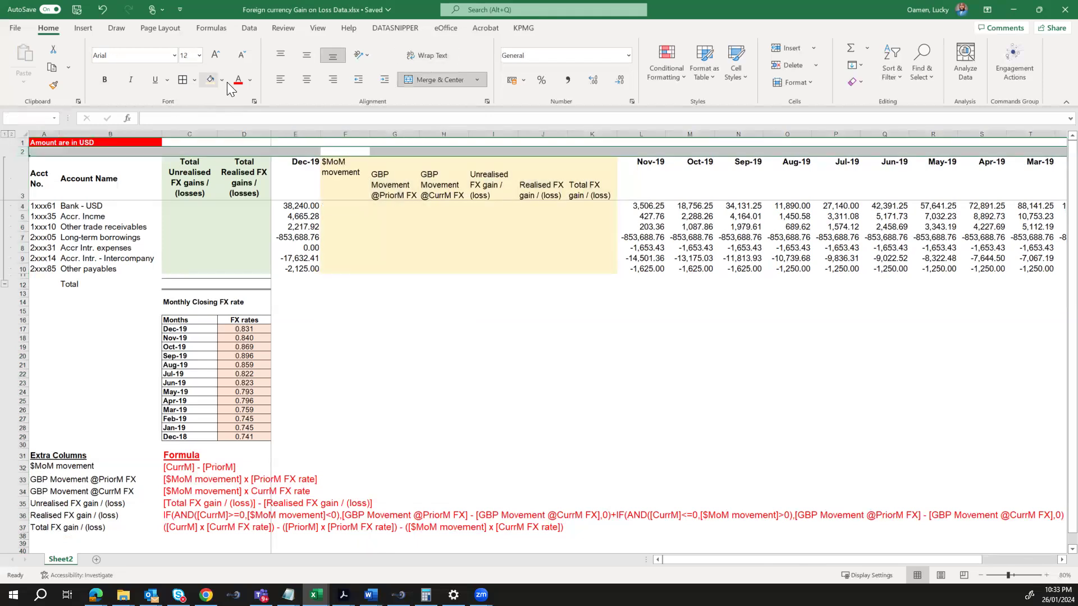
# - Label cell F2, above the $MoM movement header, as "Step 1"
pyautogui.click(334, 151)
pyautogui.write('S')
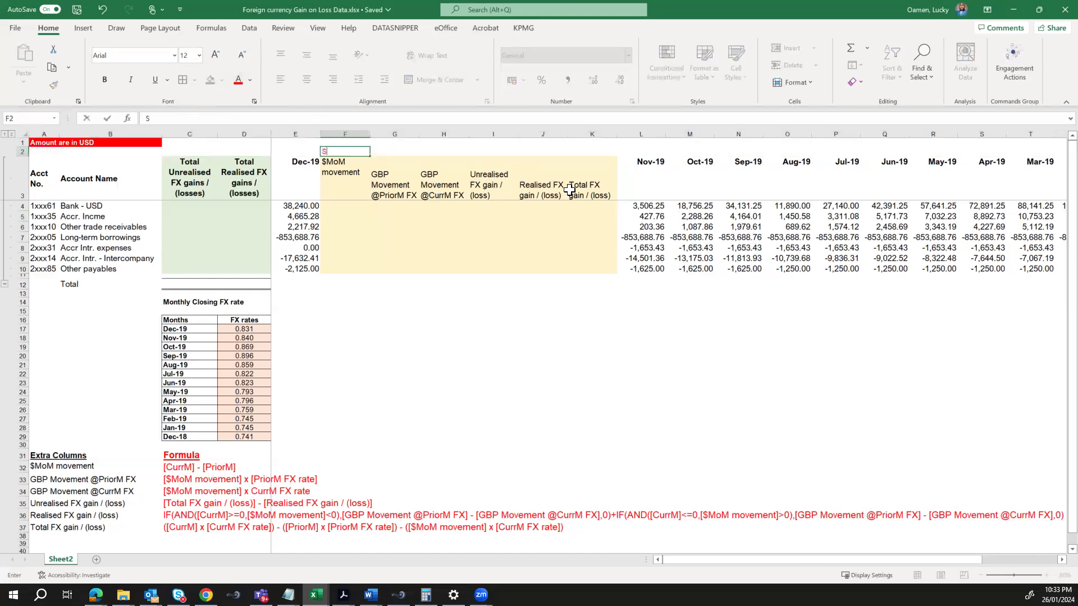
pyautogui.write('tep 1')
pyautogui.press('Return')
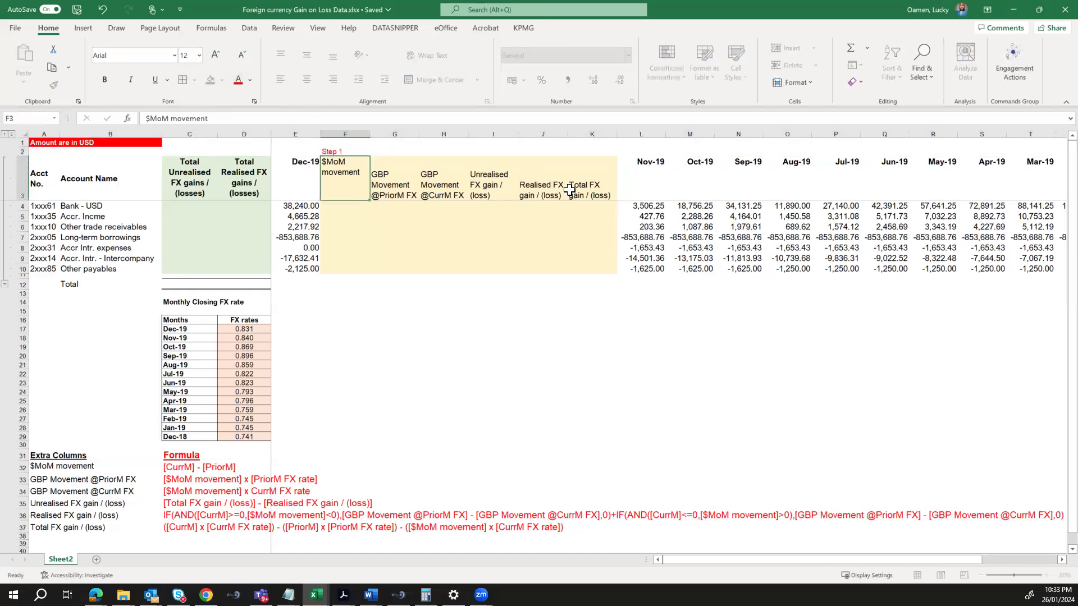
# - Calculate the $MoM movement with =E4-L4 in F4 and fill the formula down to F10
pyautogui.press('Down')
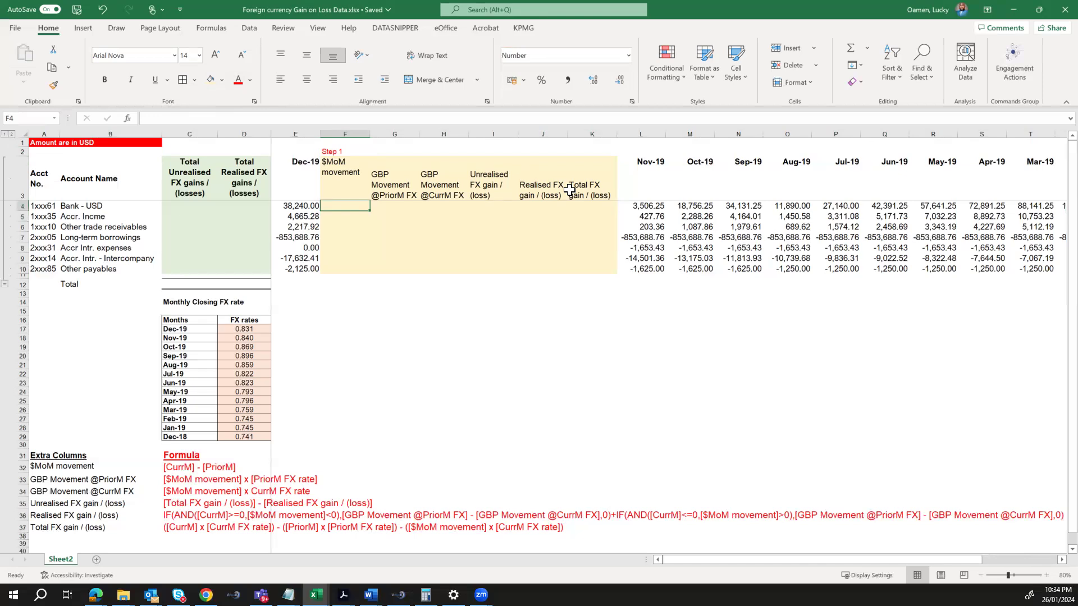
pyautogui.write('=')
pyautogui.press('Left')
pyautogui.write('-')
pyautogui.press('Right')
pyautogui.press('Right')
pyautogui.press('Right')
pyautogui.press('Right')
pyautogui.press('Right')
pyautogui.press('Right')
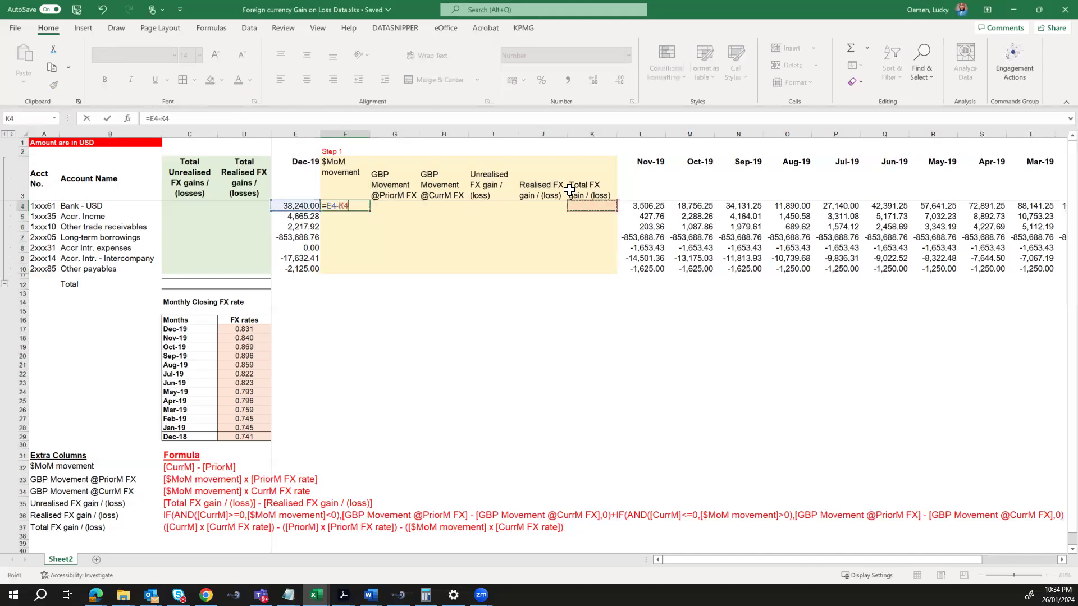
pyautogui.press('Return')
pyautogui.press('Up')
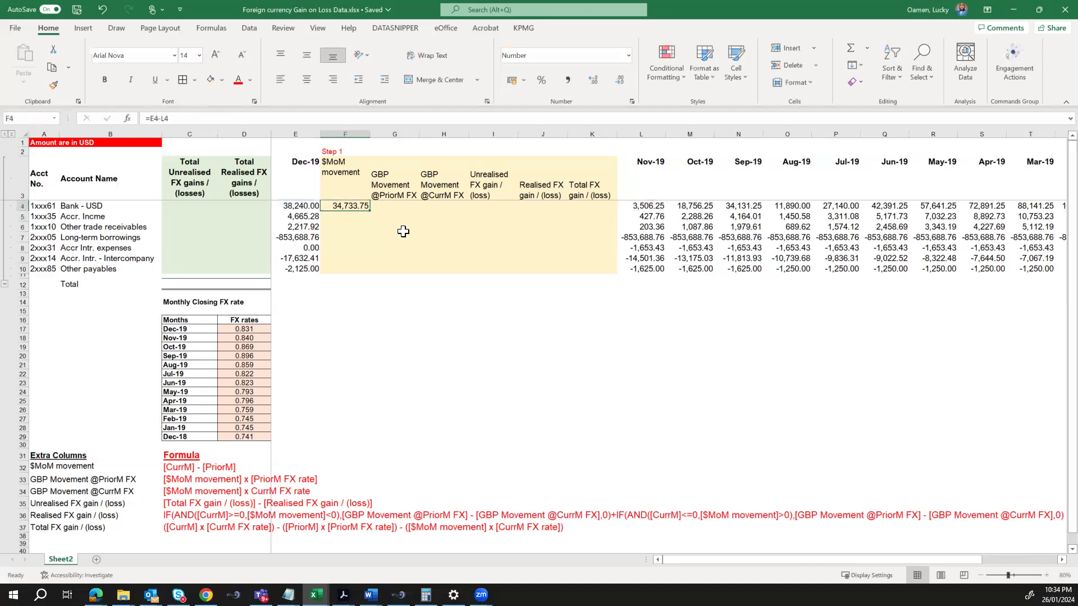
pyautogui.moveTo(371, 211); pyautogui.dragTo(368, 269)
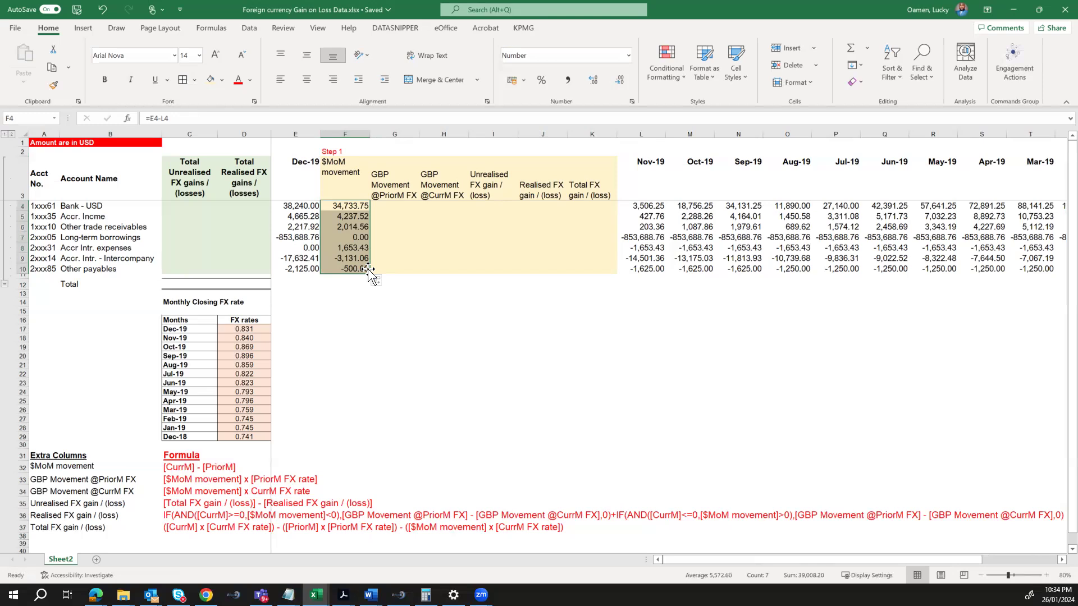
pyautogui.press('Right')
pyautogui.press('Up')
pyautogui.press('Up')
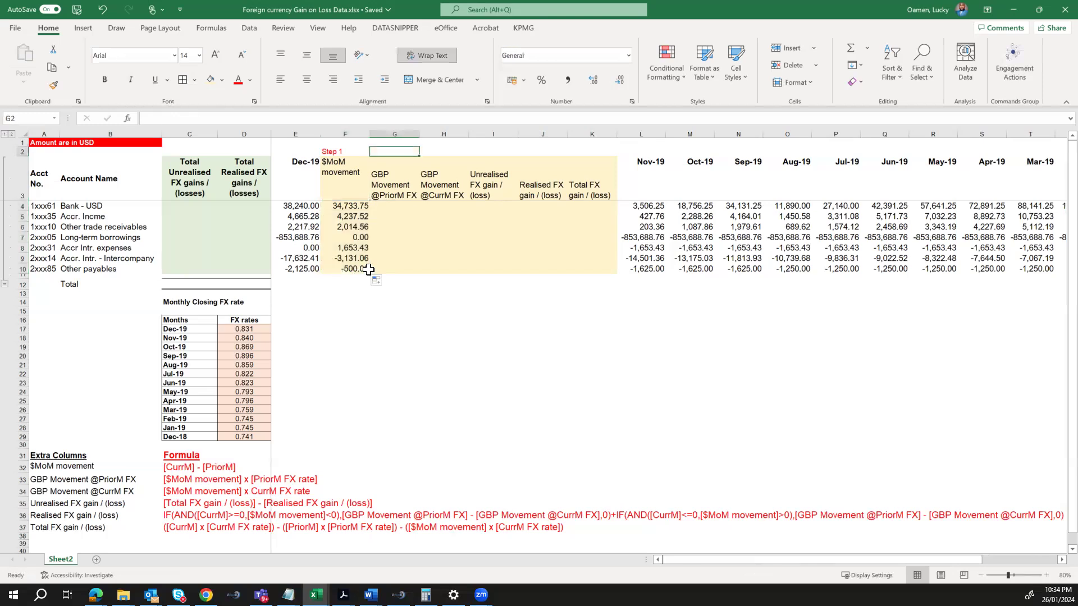
pyautogui.write('Step ')
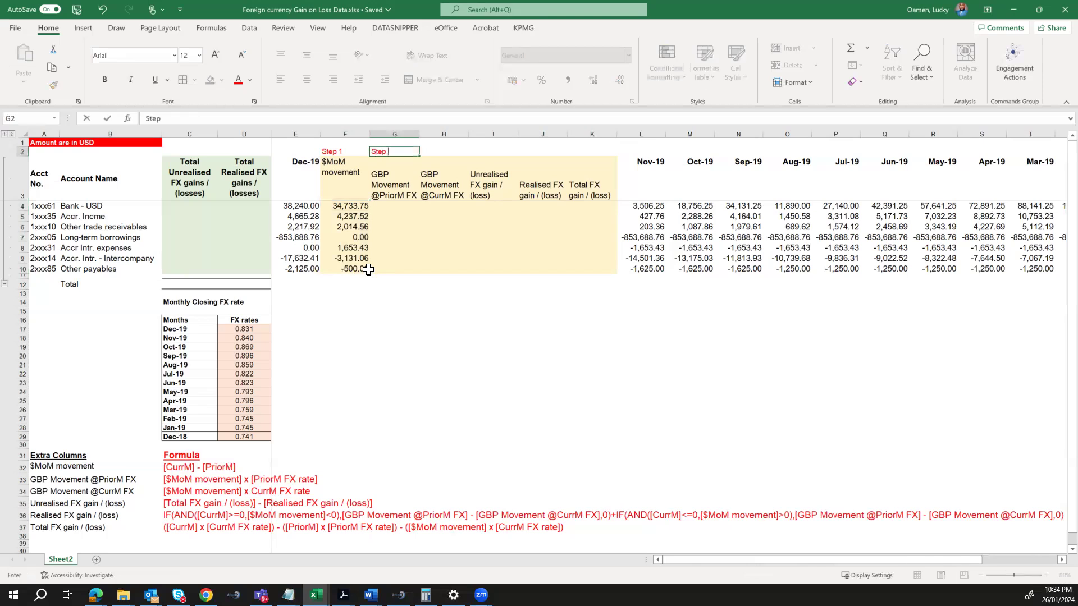
pyautogui.write('2')
pyautogui.press('Return')
# - Calculate the GBP movement at the prior month rate with =F4*$D$18 in G4 and fill it down to G10
pyautogui.press('Down')
pyautogui.write('=')
pyautogui.press('Left')
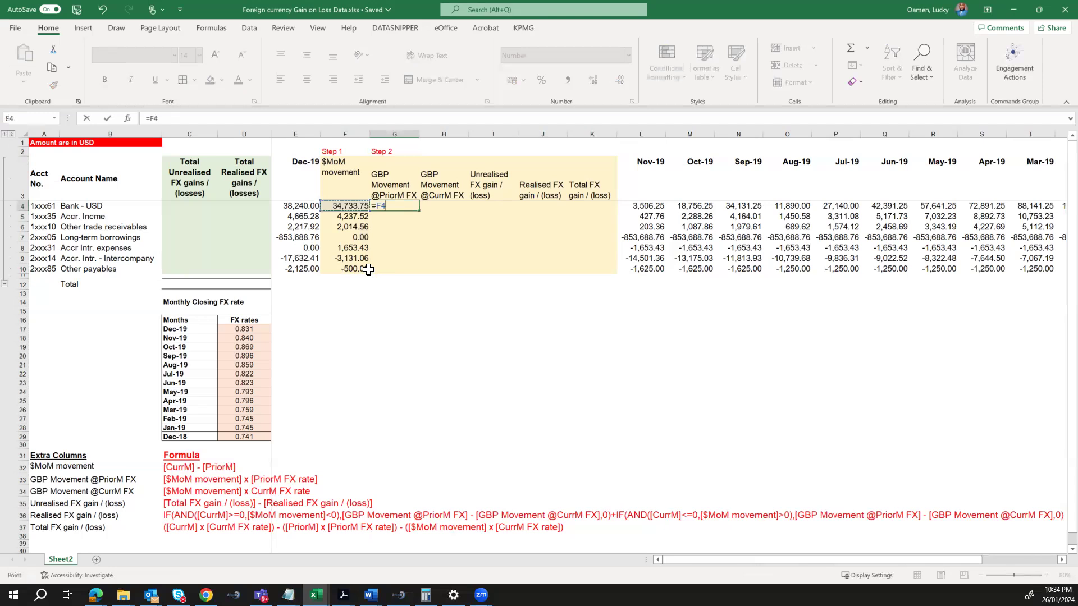
pyautogui.write('*')
pyautogui.click(251, 336)
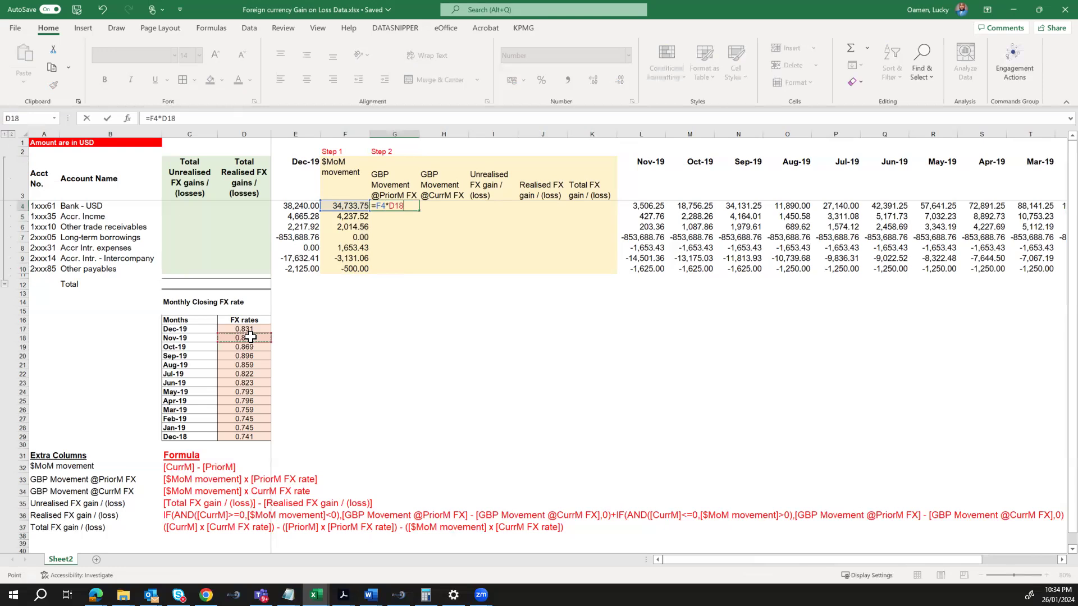
pyautogui.press('Return')
pyautogui.press('Up')
pyautogui.moveTo(422, 214); pyautogui.dragTo(403, 270)
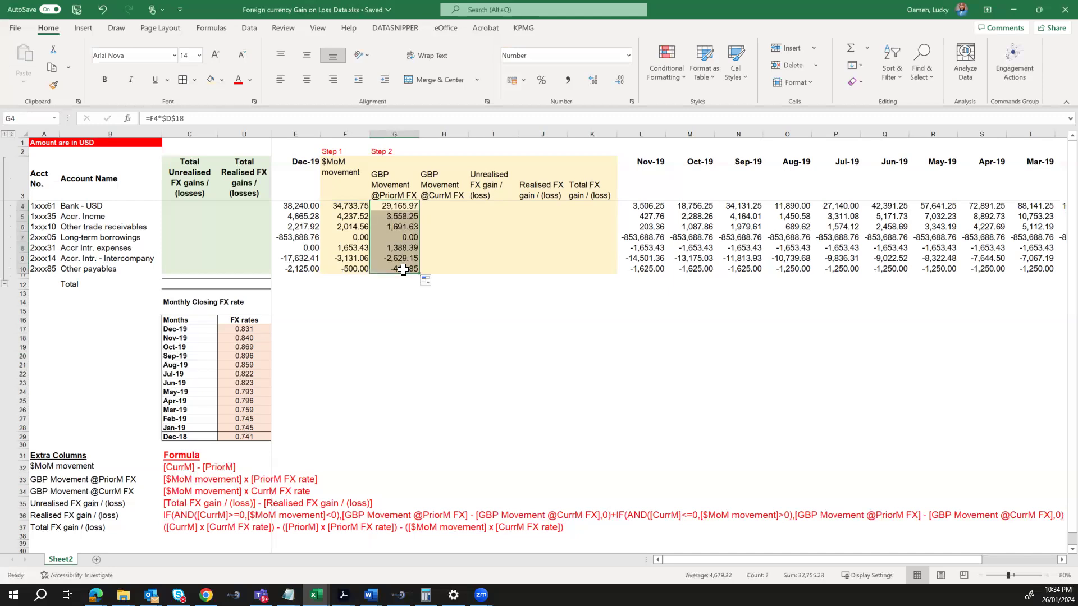
# - Calculate the GBP movement at the current month rate with =F4*$D$17 in H4 and fill it down to H10
pyautogui.click(452, 205)
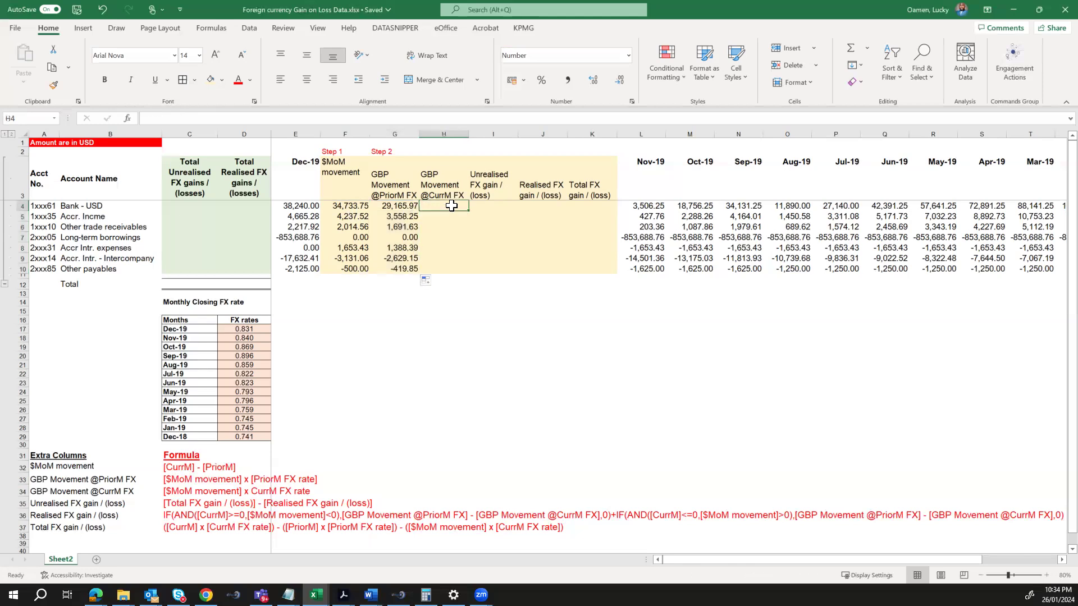
pyautogui.write('=')
pyautogui.press('Left')
pyautogui.press('Left')
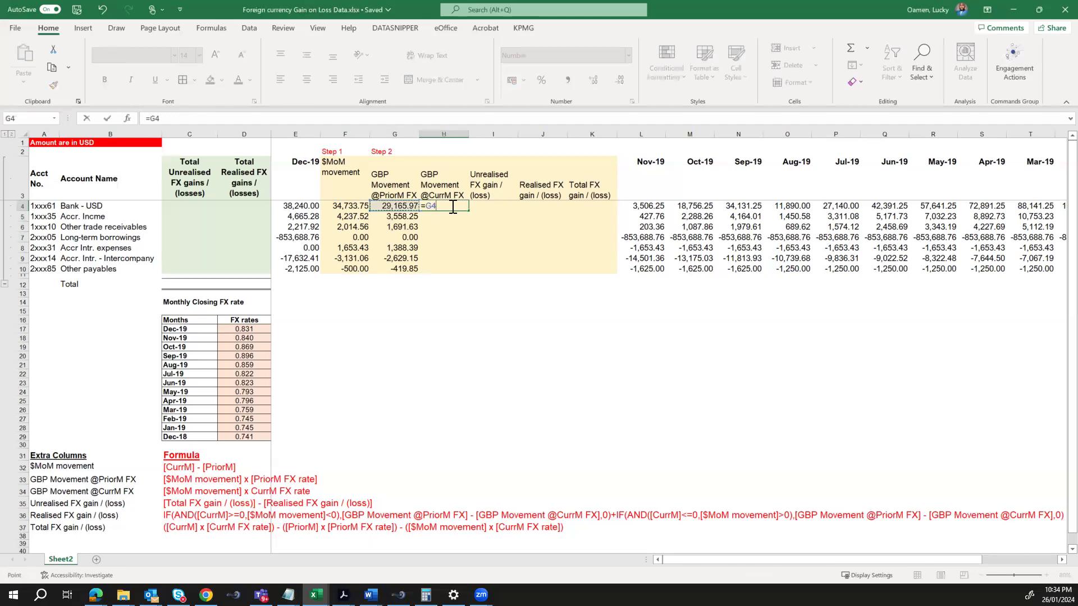
pyautogui.write('*')
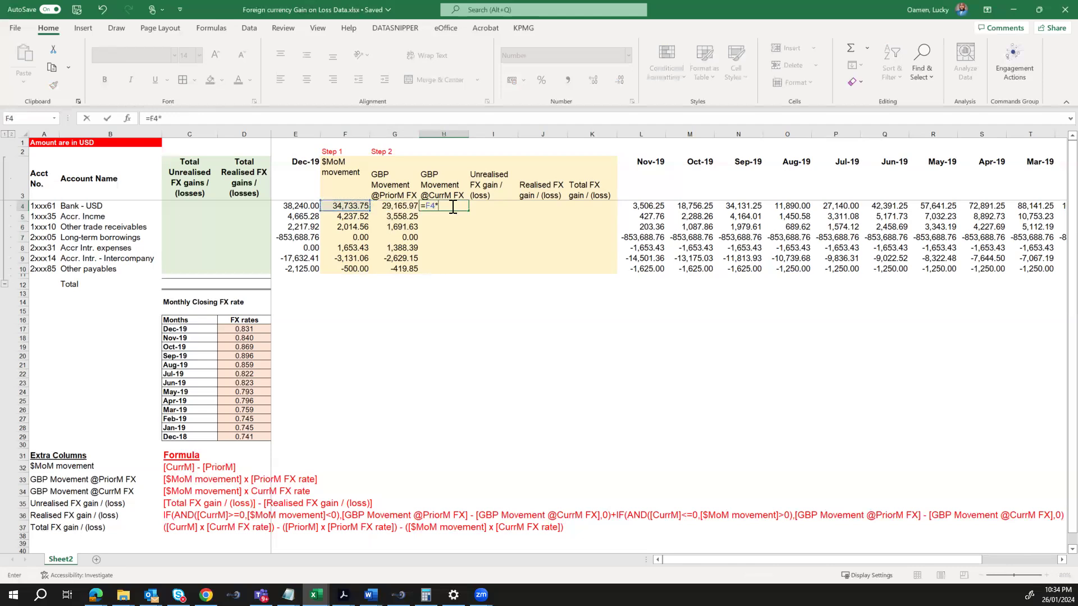
pyautogui.click(249, 330)
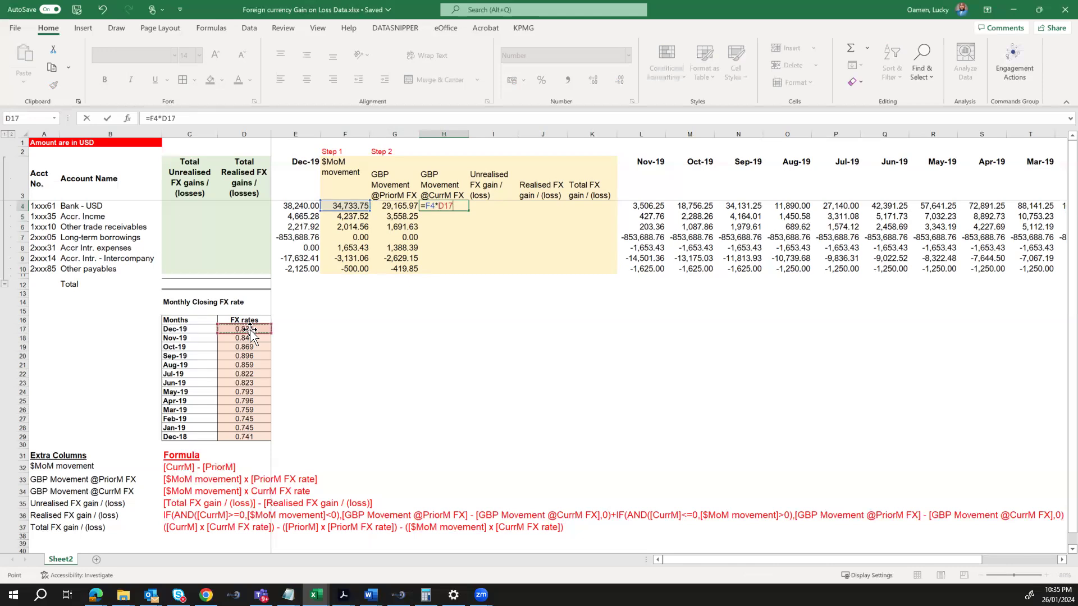
pyautogui.press('F4')
pyautogui.hotkey('ctrl', 'Return')
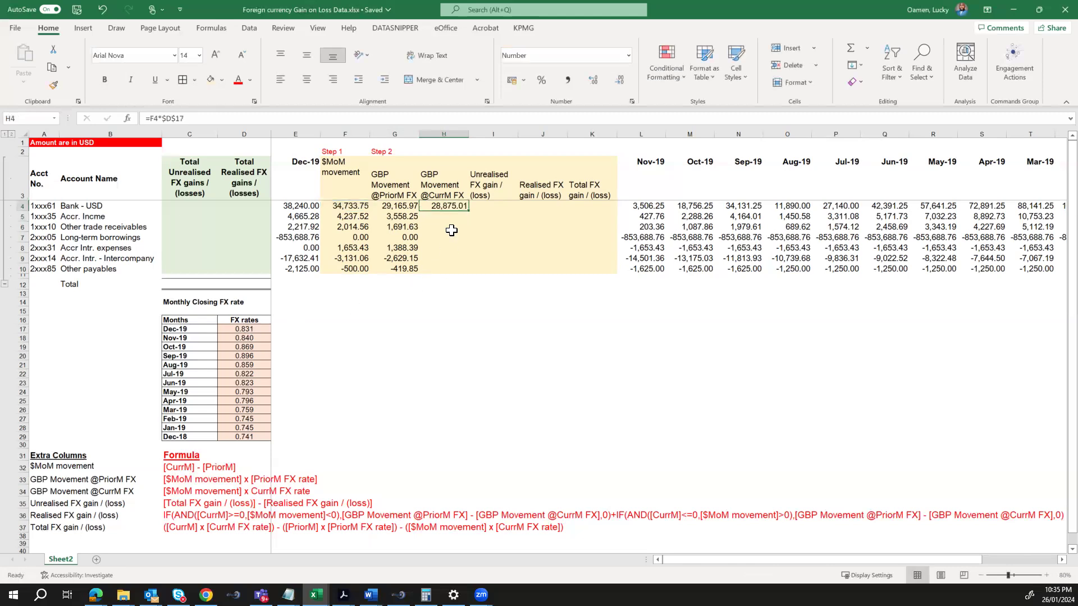
pyautogui.moveTo(468, 211); pyautogui.dragTo(466, 270)
pyautogui.click(437, 153)
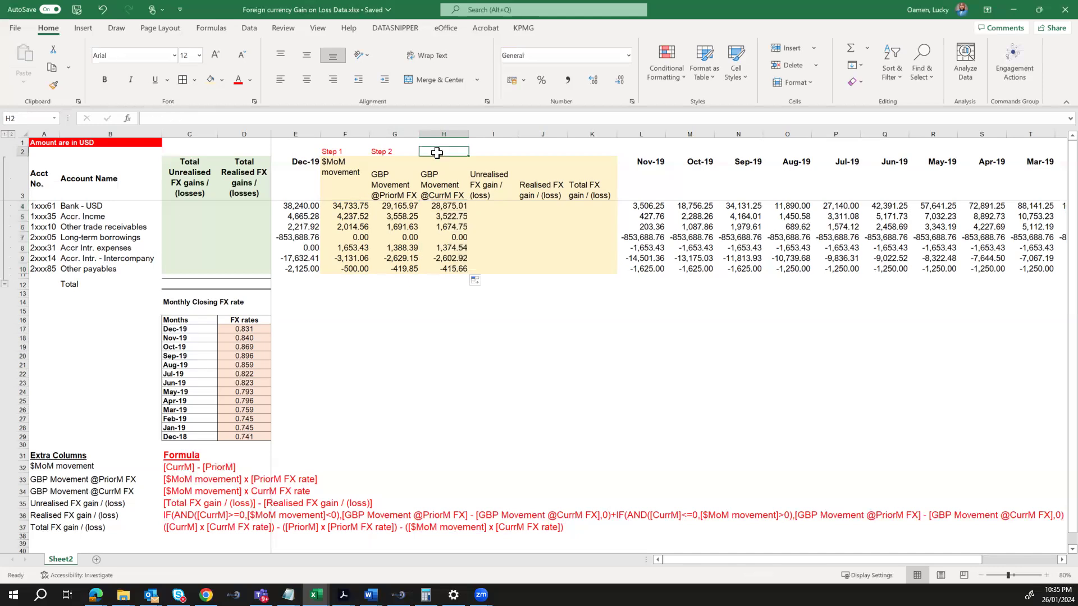
pyautogui.write('Step 3')
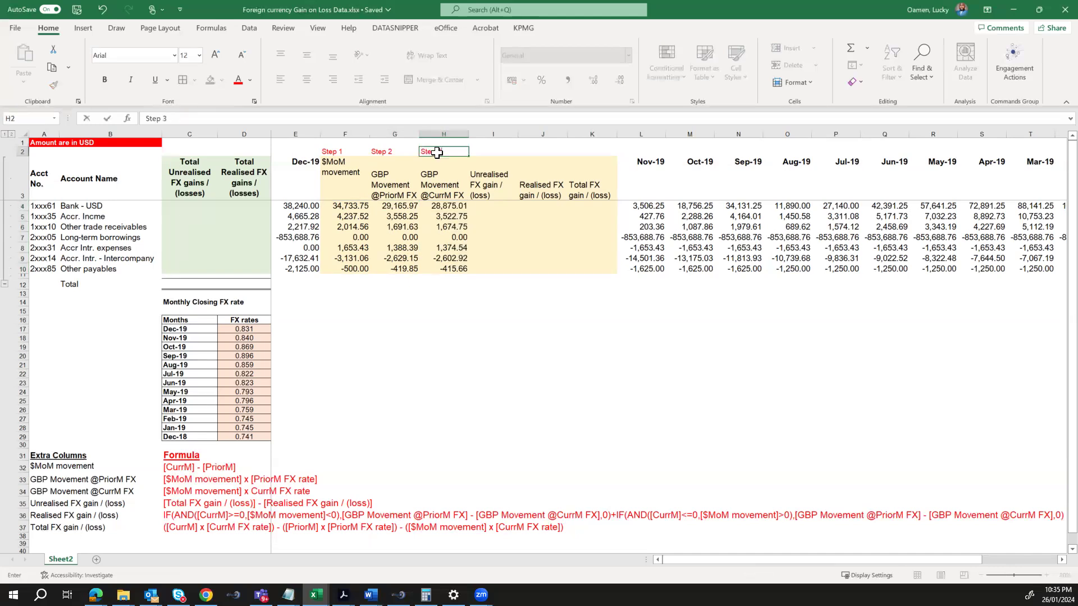
pyautogui.press('Return')
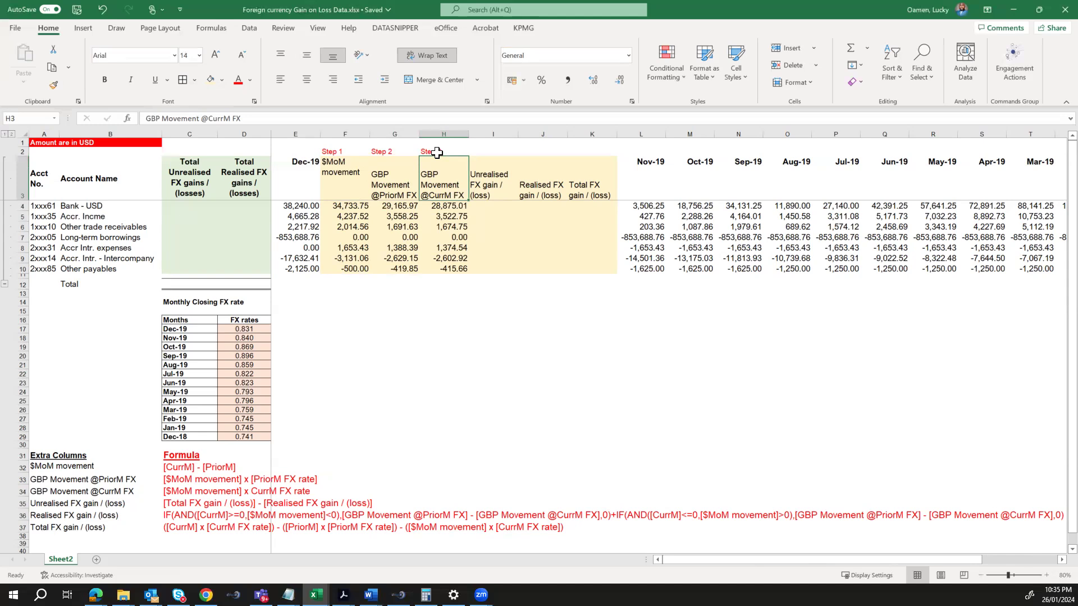
# - Label cell K2, above the Total FX gain / (loss) header, as "Step 4"
pyautogui.press('Up')
pyautogui.press('Right')
pyautogui.press('Right')
pyautogui.press('Right')
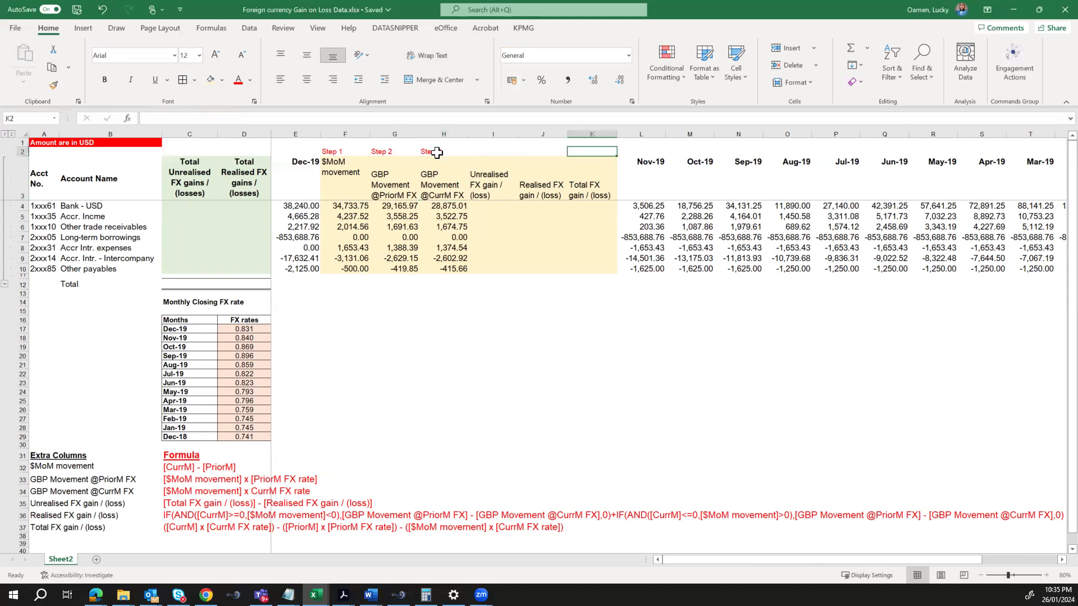
pyautogui.write('Step 4')
pyautogui.press('Return')
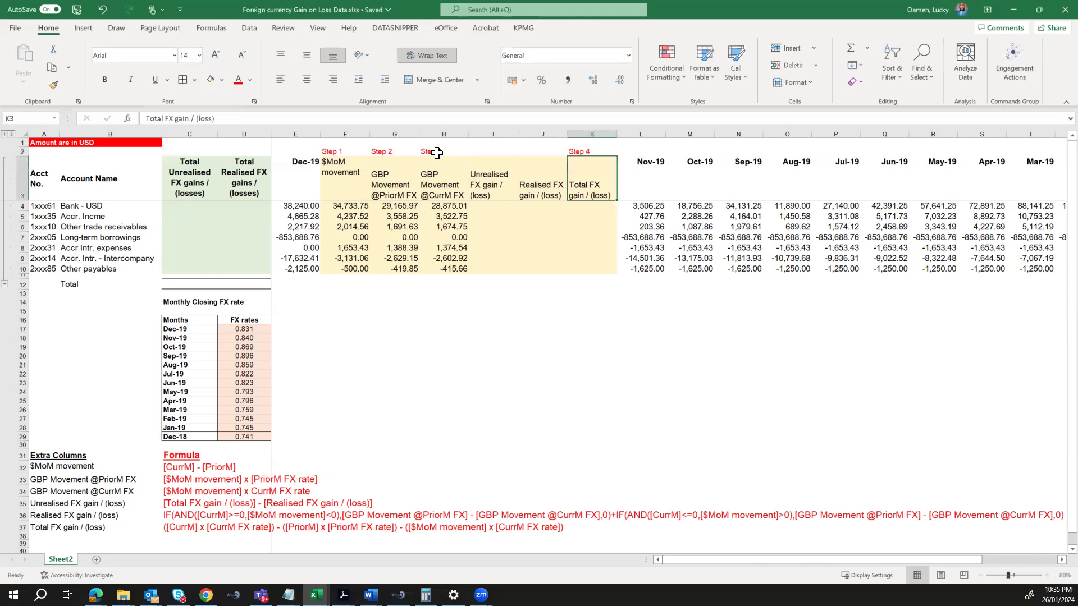
# - Start the Total FX gain / (loss) formula in K4 with the current month balance at its closing rate, =(E4*$D$17)-
pyautogui.click(83, 523)
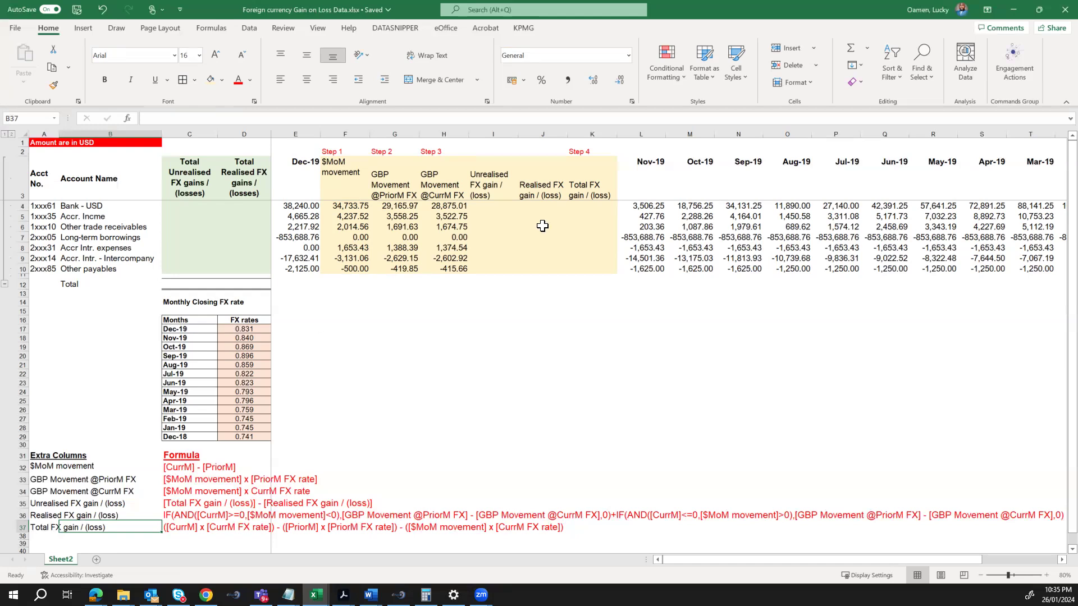
pyautogui.click(592, 204)
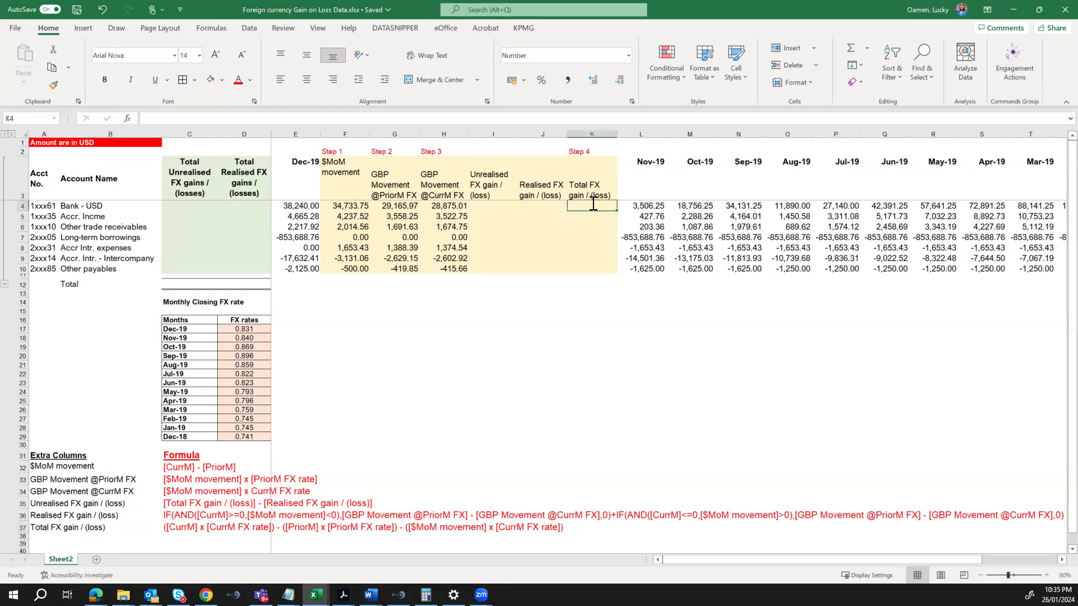
pyautogui.write('=(')
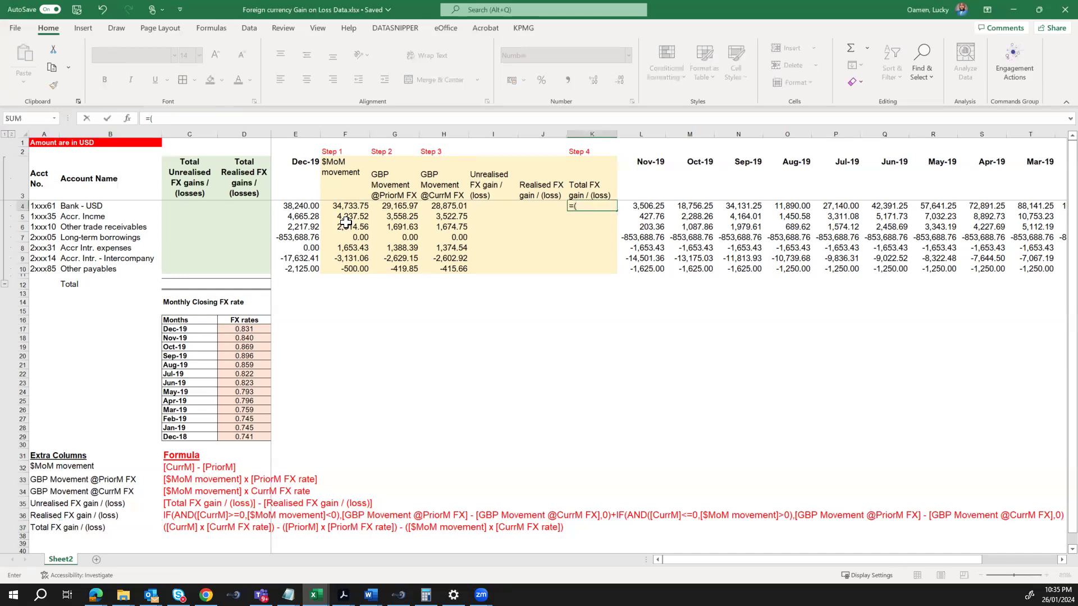
pyautogui.click(312, 206)
pyautogui.write('*')
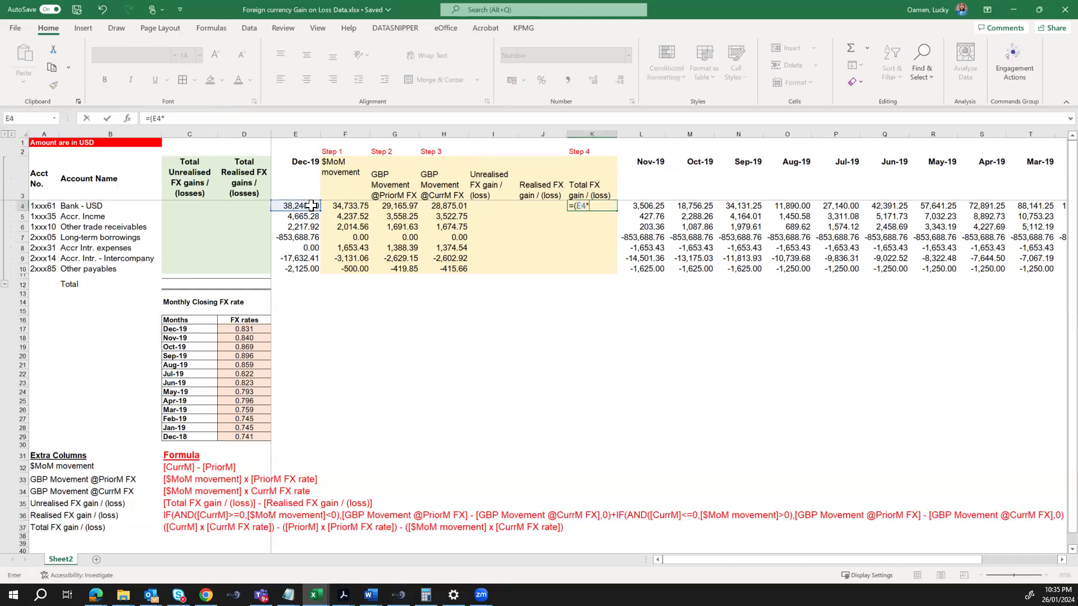
pyautogui.click(247, 329)
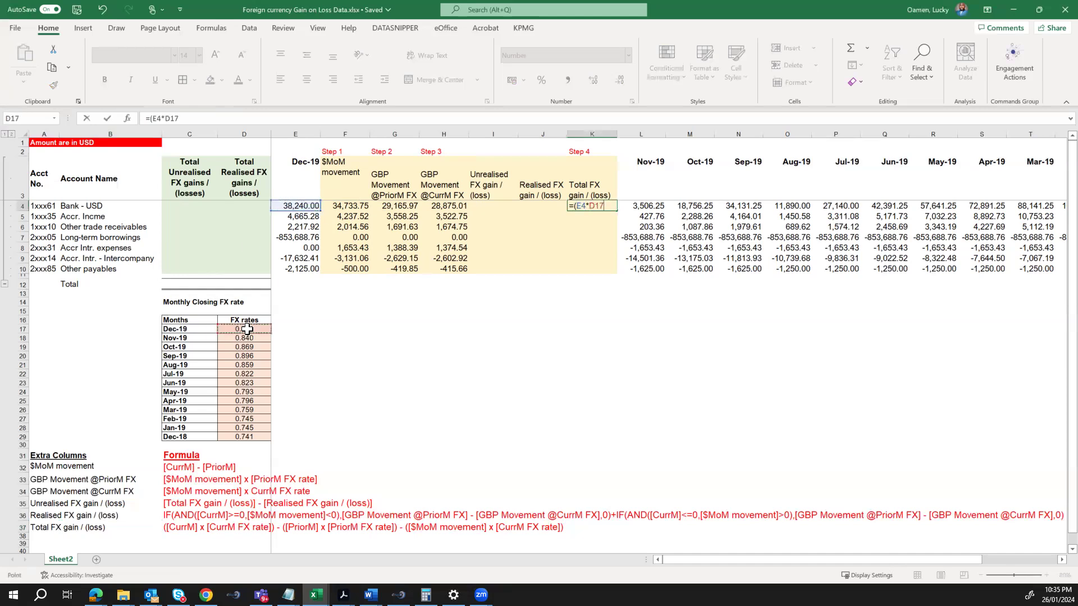
pyautogui.press('F4')
pyautogui.write(')-')
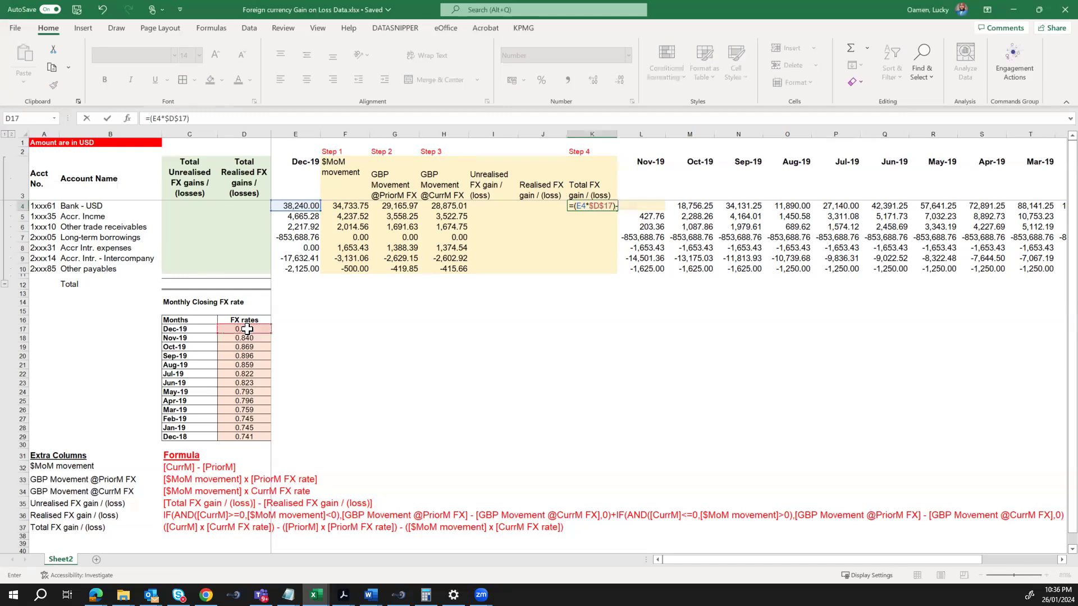
# - Extend the K4 formula with the prior month balance at the prior month rate, (L4*$D$18), followed by another minus sign
pyautogui.write('(')
pyautogui.click(655, 216)
pyautogui.press('Up')
pyautogui.click(239, 338)
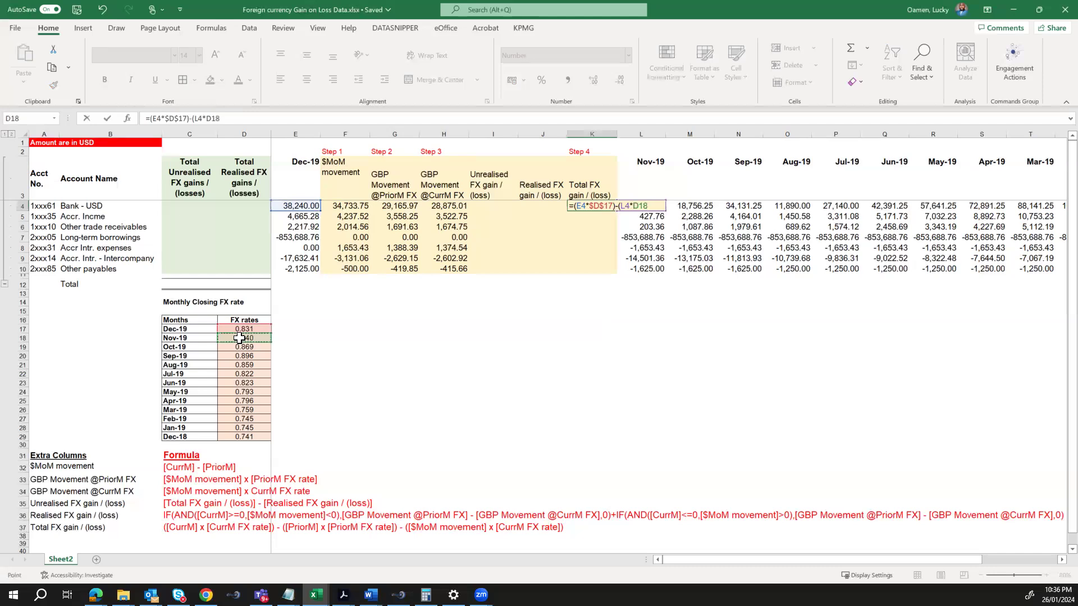
pyautogui.press('F4')
pyautogui.write(')-(')
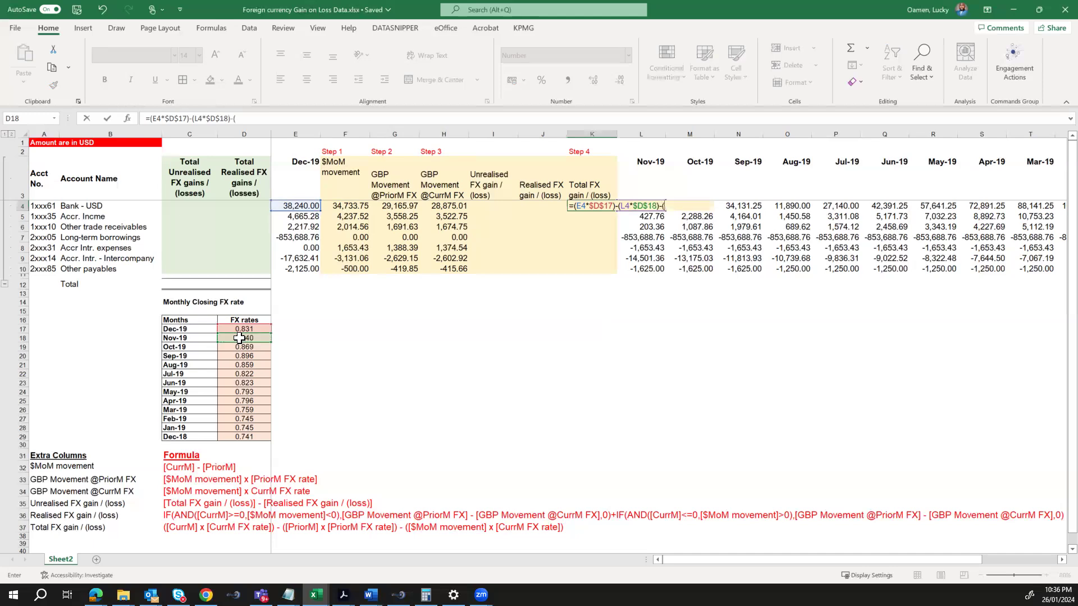
# - Finish the K4 formula by subtracting the movement at the current rate, (F4*$D$17), and fill it down to K10
pyautogui.click(346, 205)
pyautogui.write('*')
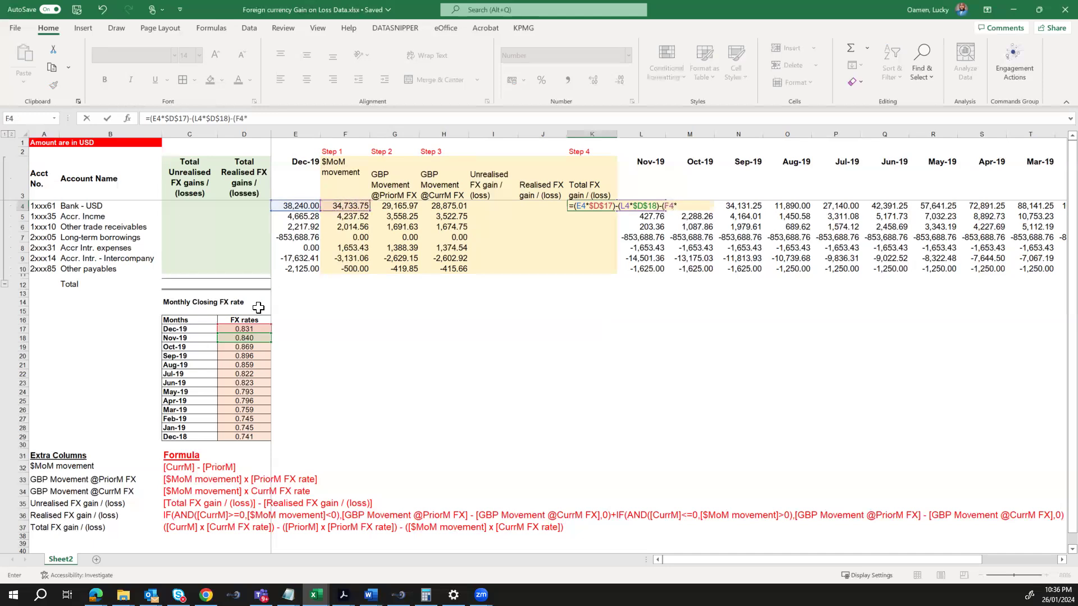
pyautogui.click(248, 328)
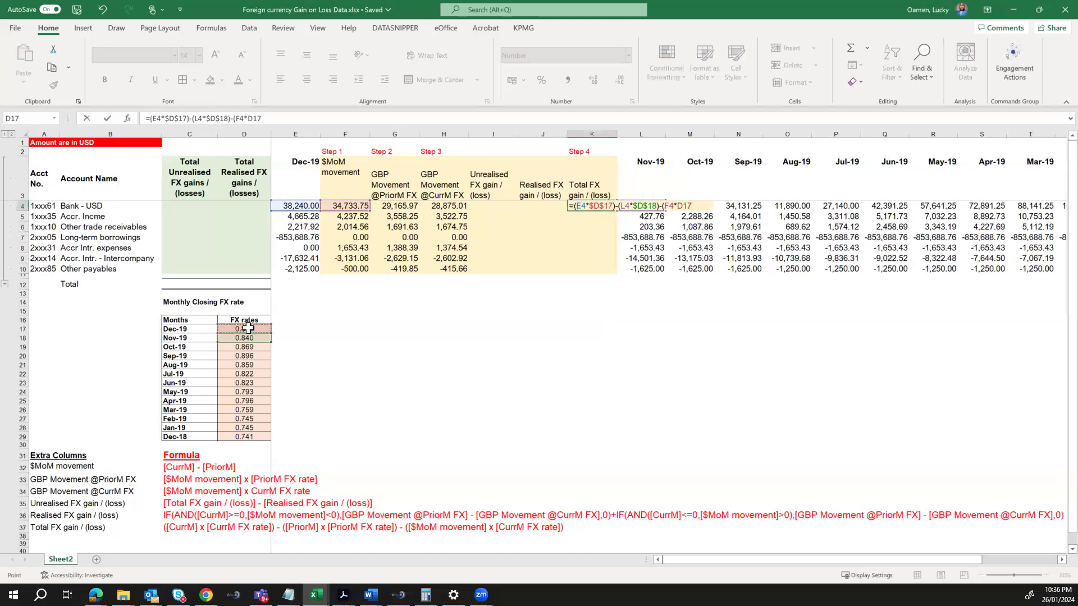
pyautogui.press('F4')
pyautogui.press('Return')
pyautogui.press('Up')
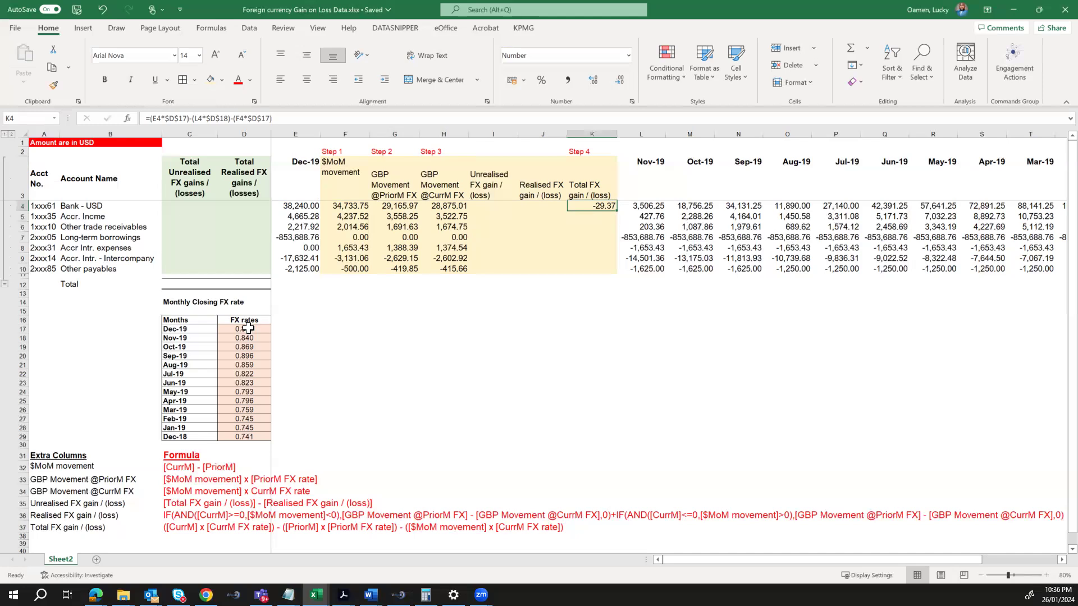
pyautogui.moveTo(617, 215); pyautogui.dragTo(608, 269)
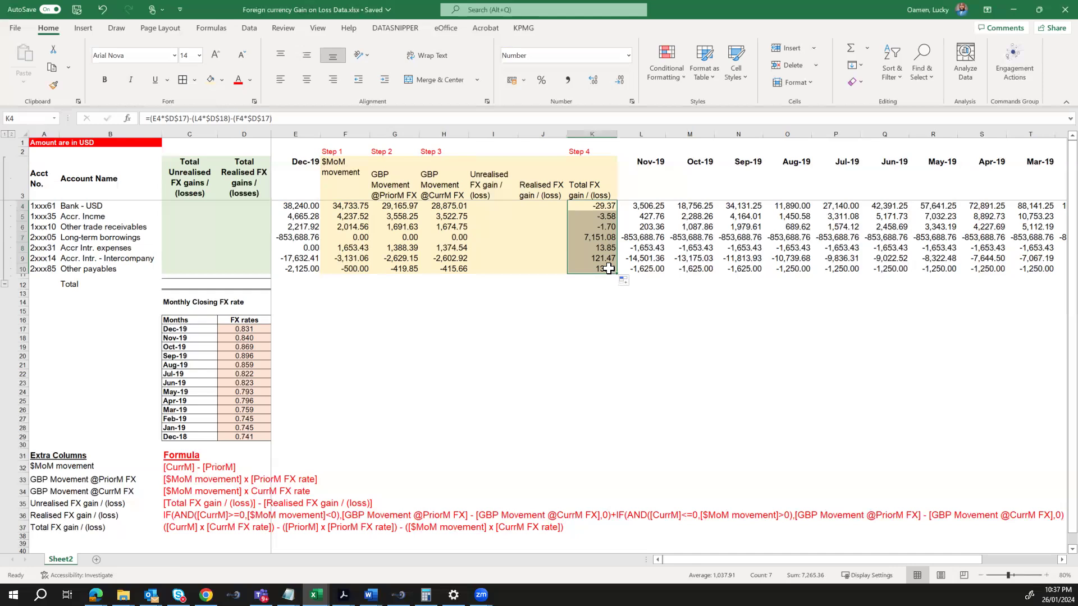
# - Label cell J2, above the Realised FX gain / (loss) header, as "Step 5"
pyautogui.click(542, 152)
pyautogui.write('Step 5')
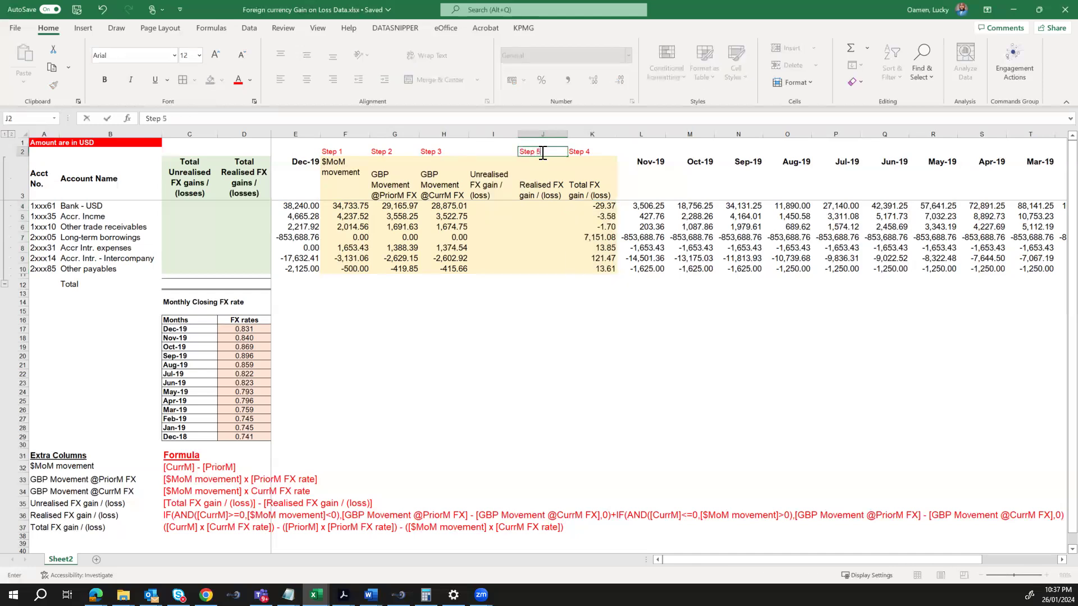
pyautogui.press('Return')
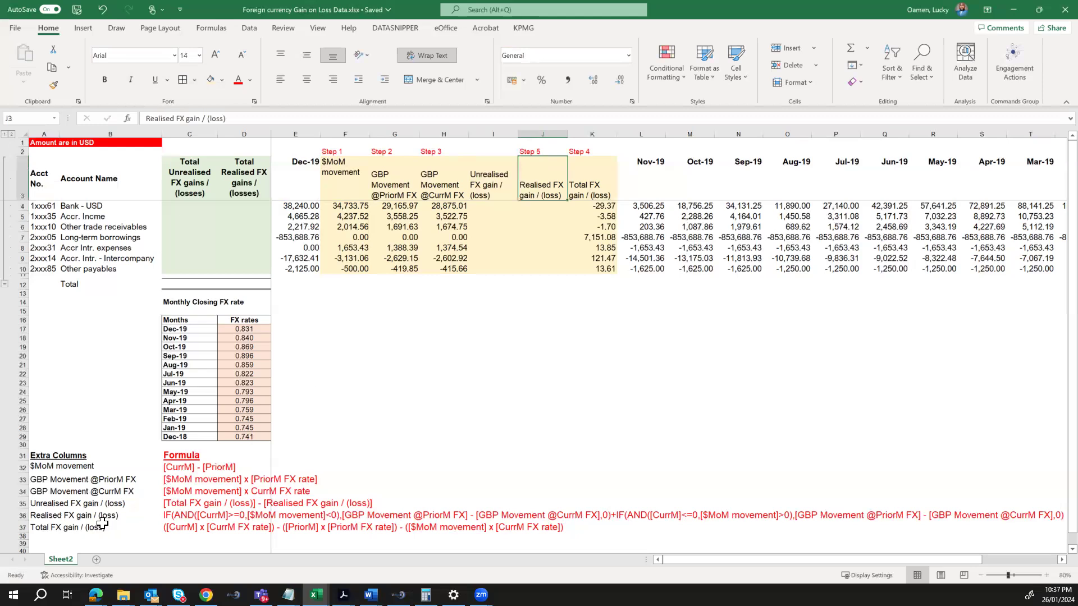
# - Examine the two IF parts of the Realised FX gain / (loss) formula described in C36
pyautogui.click(82, 526)
pyautogui.click(81, 516)
pyautogui.press('Right')
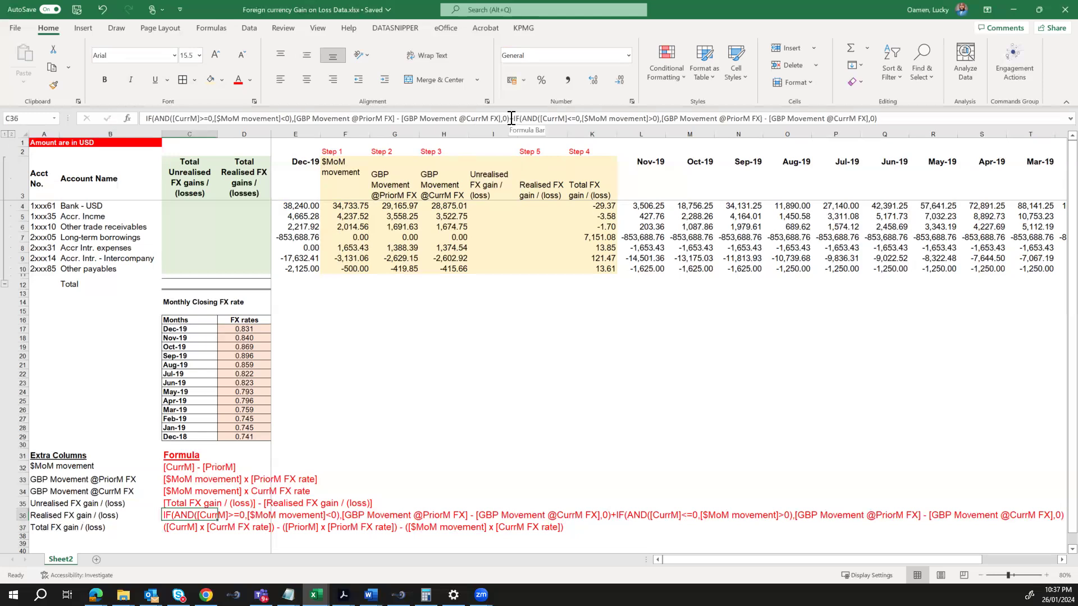
pyautogui.moveTo(511, 118); pyautogui.dragTo(145, 118)
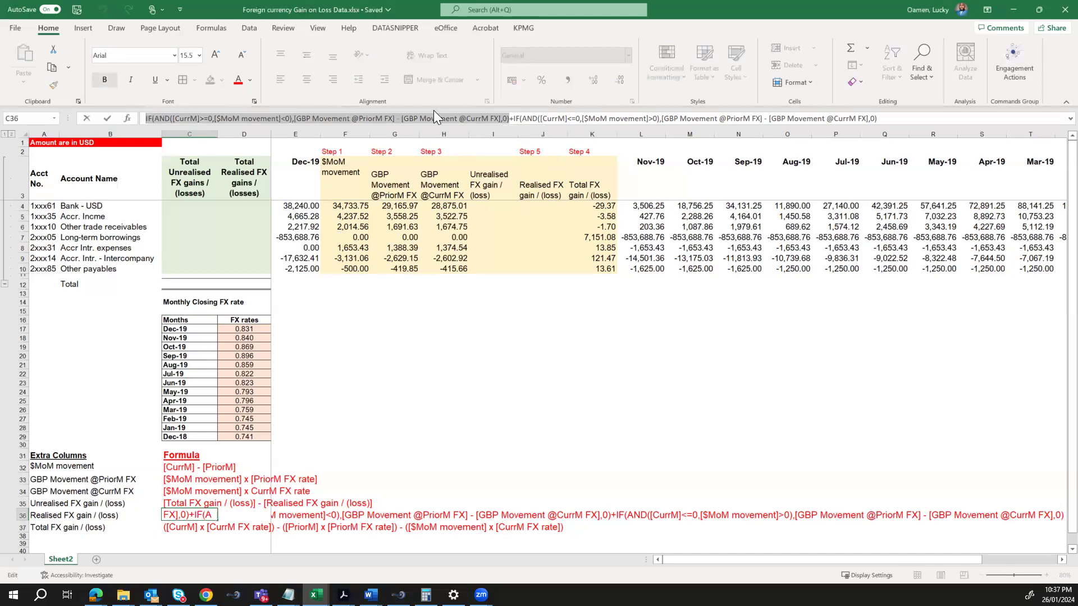
pyautogui.moveTo(511, 118); pyautogui.dragTo(879, 117)
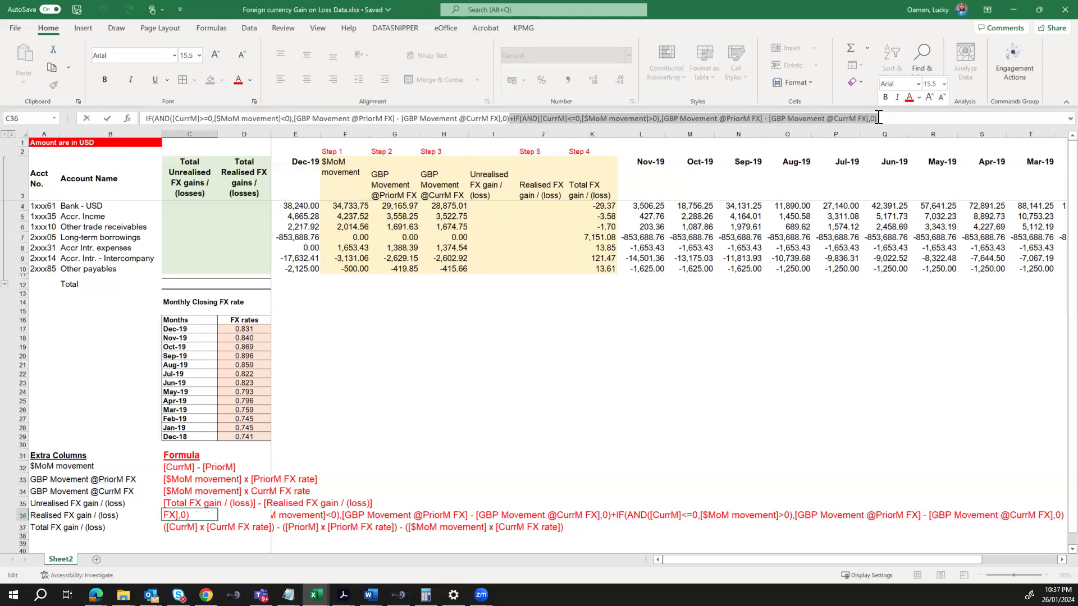
# - Start the Realised FX gain / (loss) formula in J4 with the first condition, =(IF(AND(E4>=0,F4<0),
pyautogui.click(549, 206)
pyautogui.write('=(')
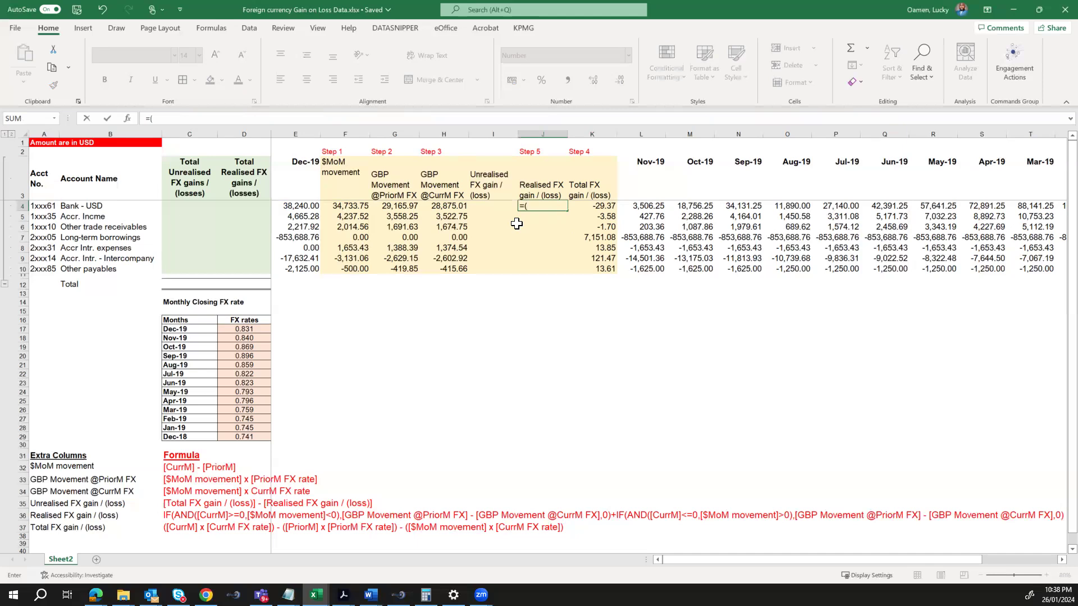
pyautogui.write('if')
pyautogui.press('Tab')
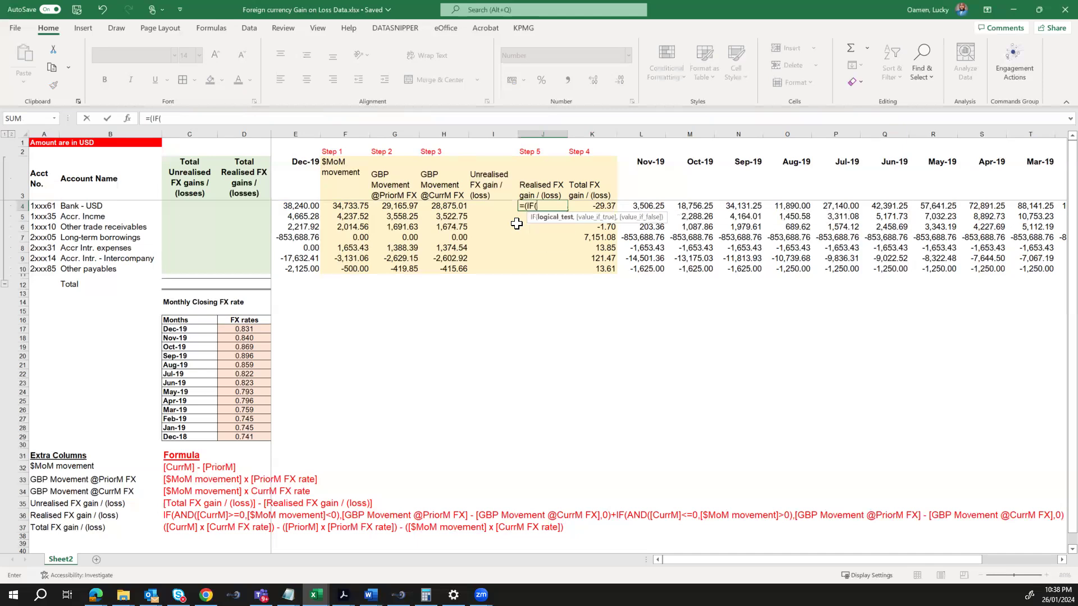
pyautogui.write('and')
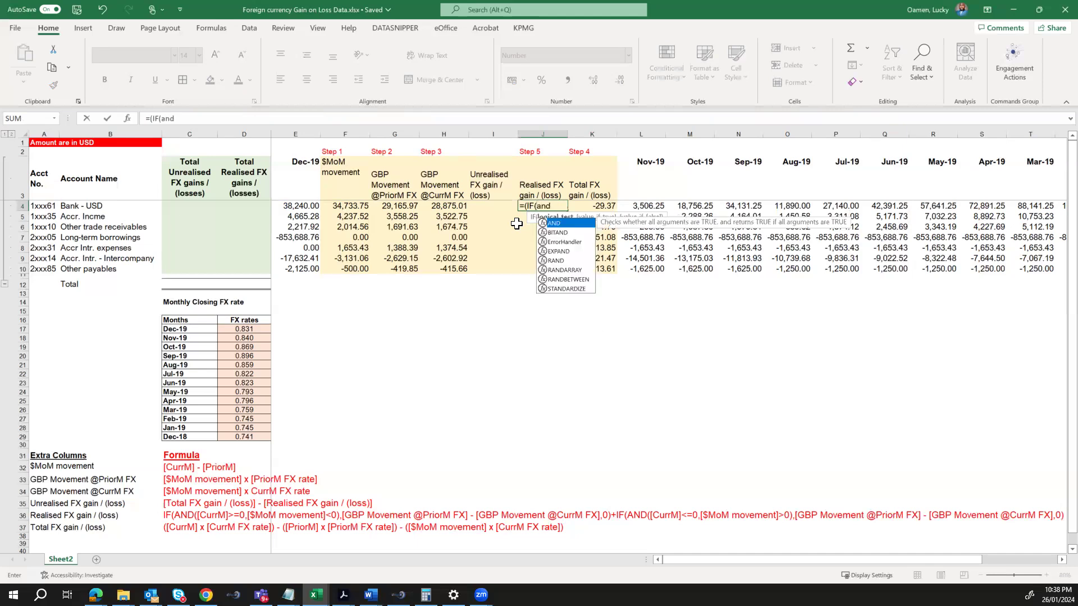
pyautogui.press('Tab')
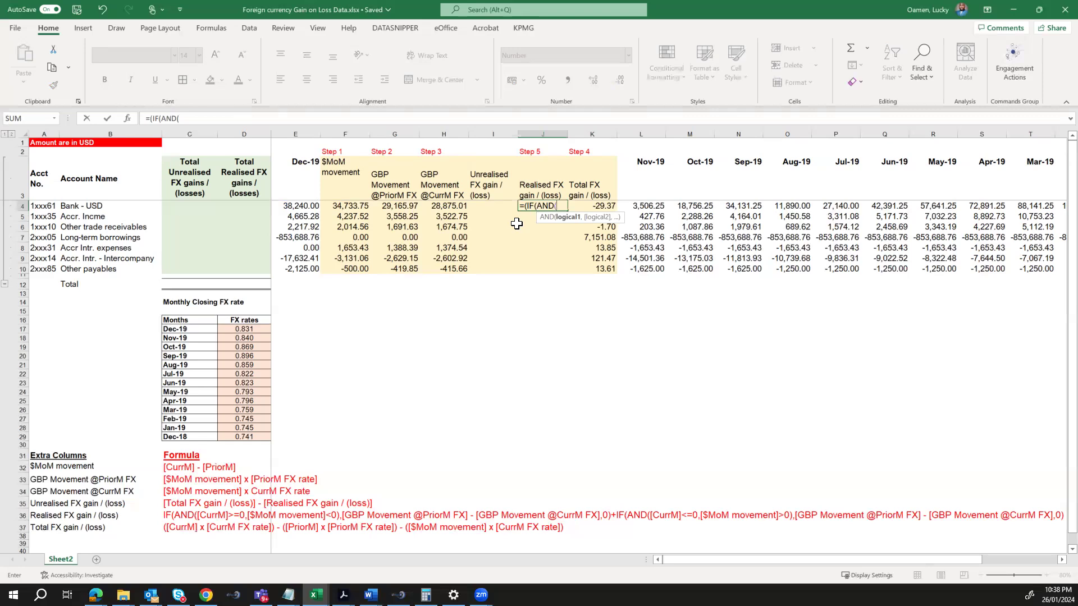
pyautogui.click(310, 207)
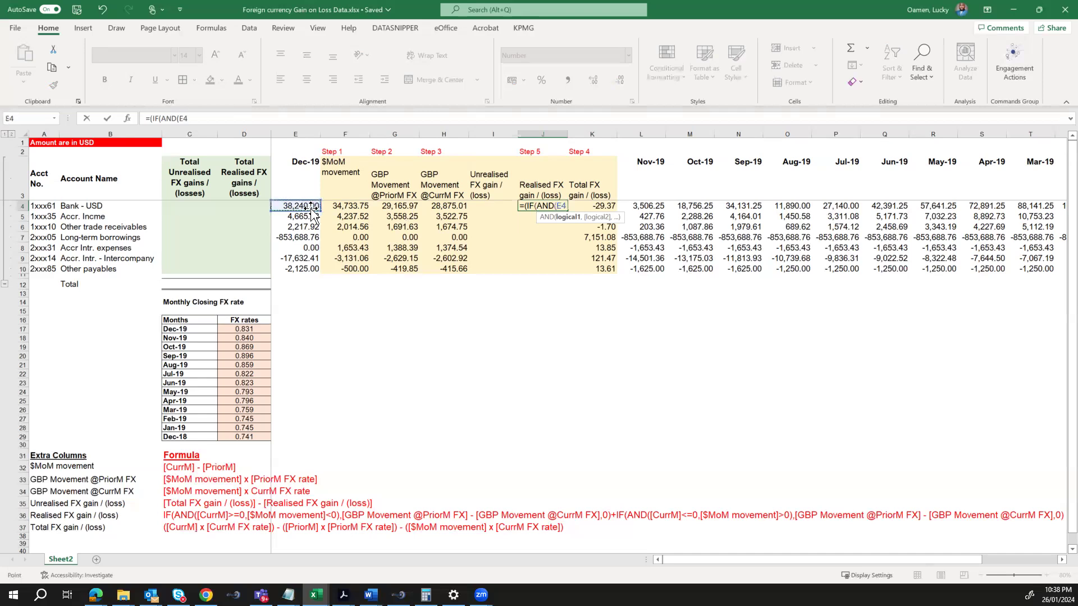
pyautogui.write('>=0')
pyautogui.write(',')
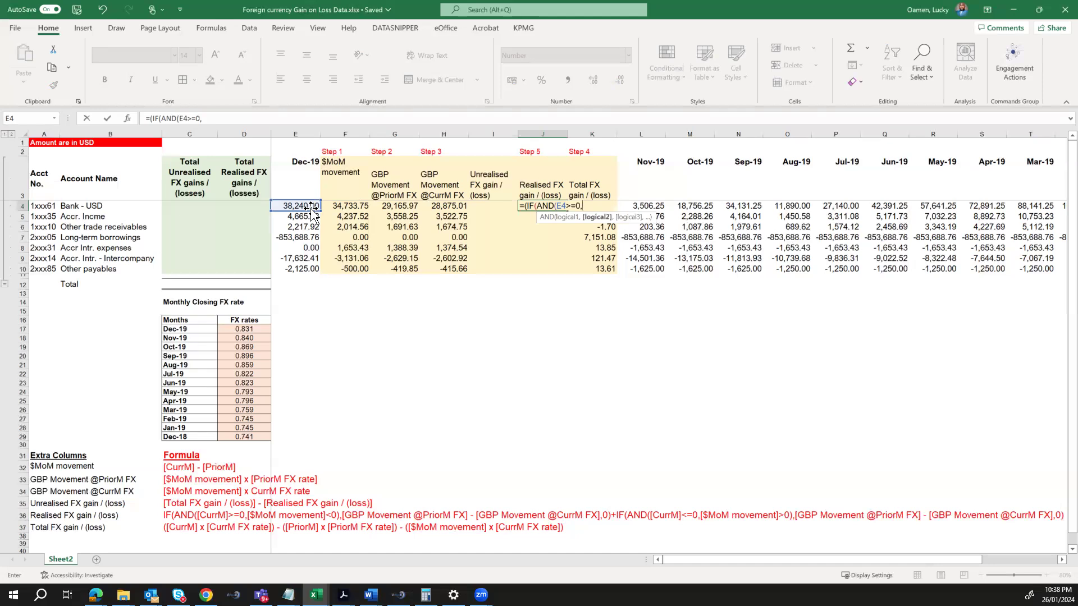
pyautogui.click(353, 205)
pyautogui.write('<0),')
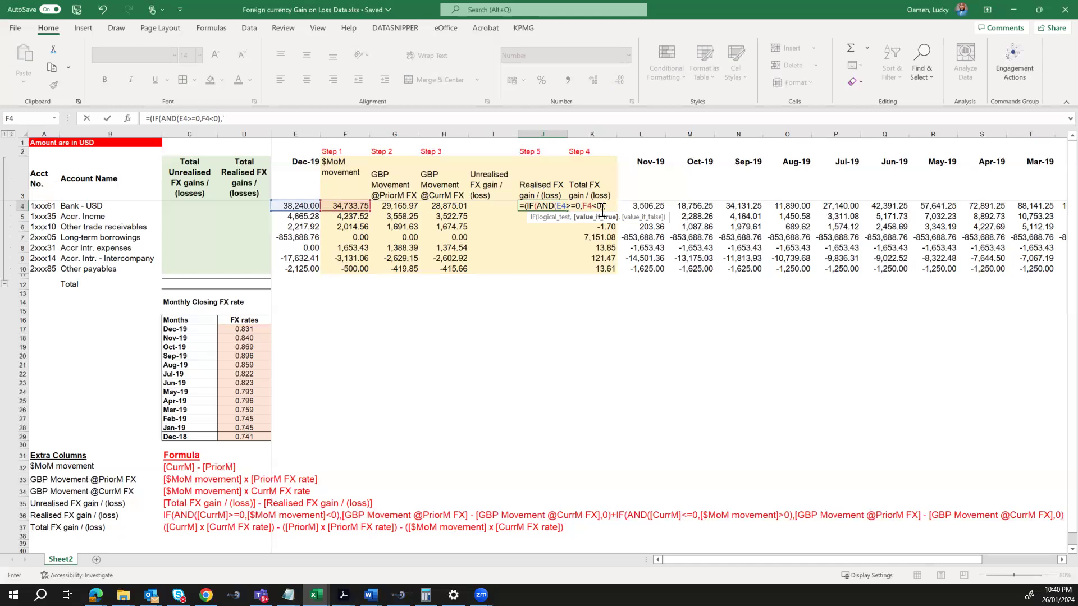
# - Complete the first IF in J4 with G4-H4 when true and 0 when false, followed by a plus sign
pyautogui.click(405, 205)
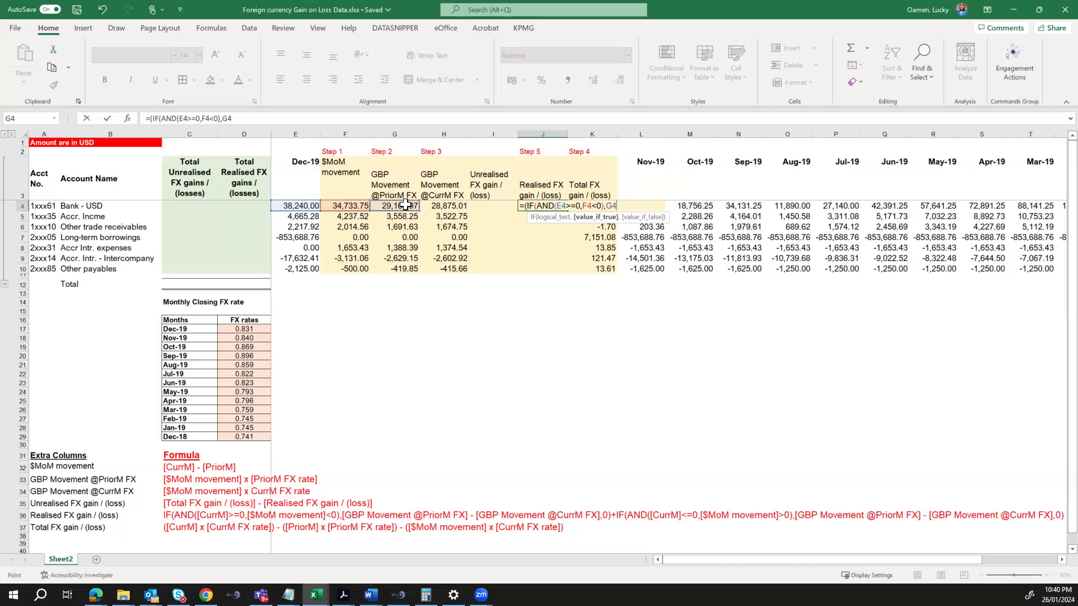
pyautogui.write('-')
pyautogui.click(449, 206)
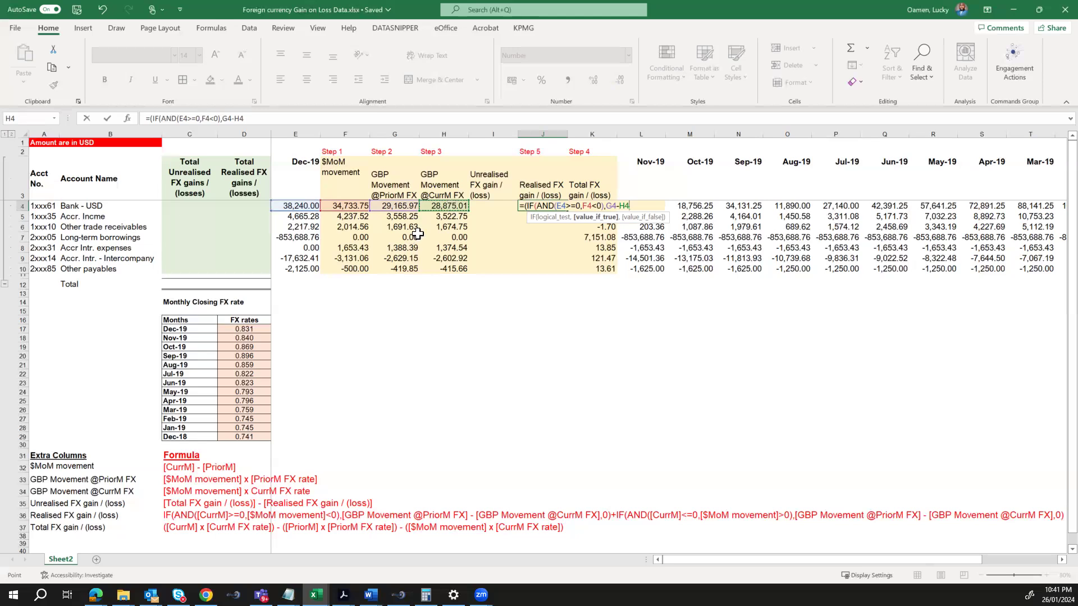
pyautogui.write(',0')
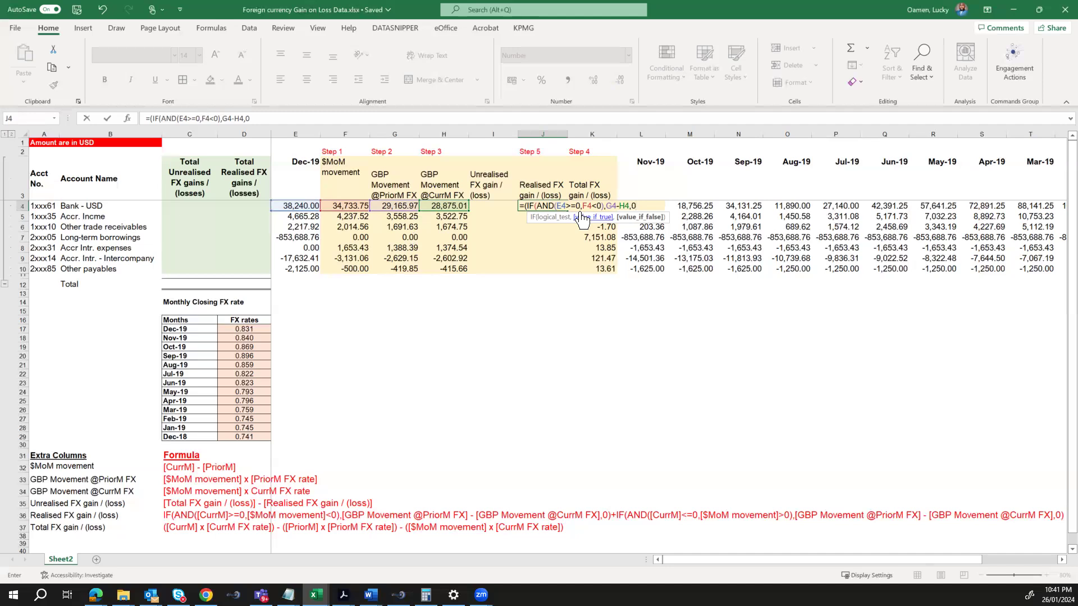
pyautogui.write(')+')
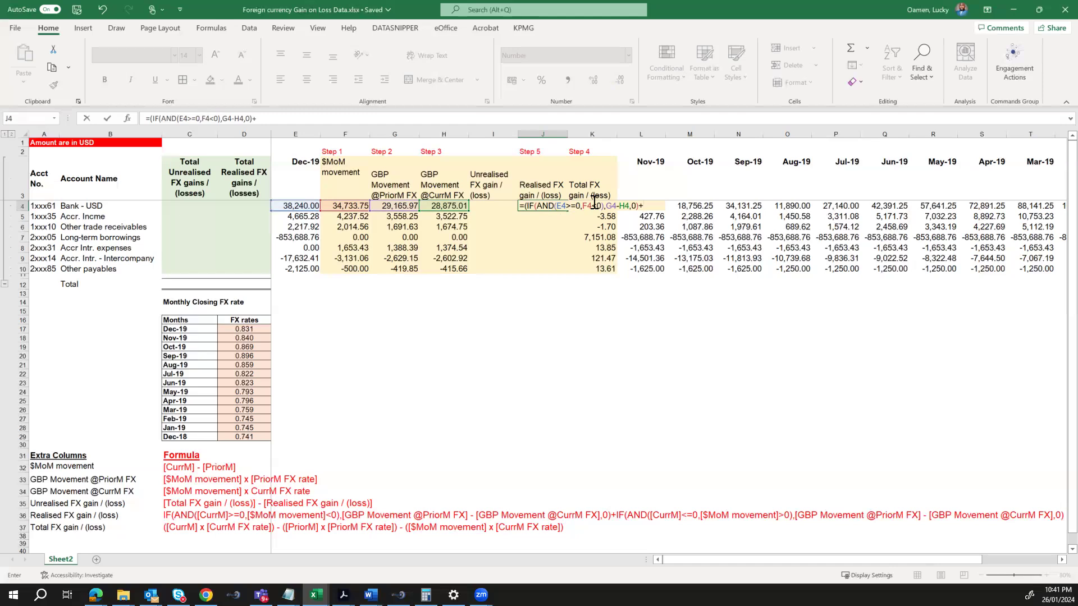
# - Add the second IF to the J4 formula with its condition, IF(AND(E4<=0,F4>0),
pyautogui.write('if')
pyautogui.press('Tab')
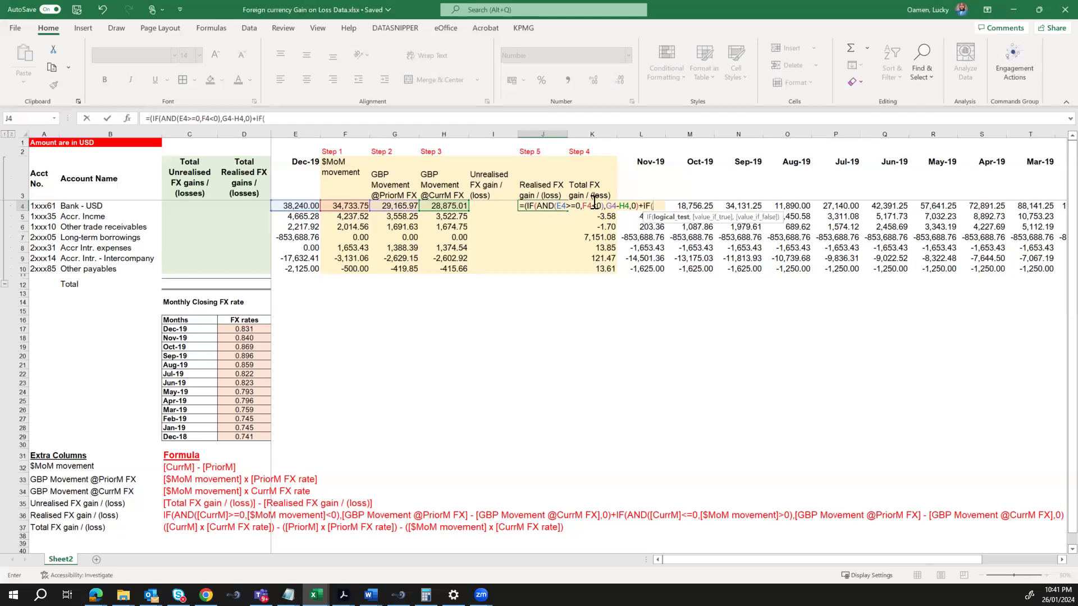
pyautogui.write('abd')
pyautogui.press('Return')
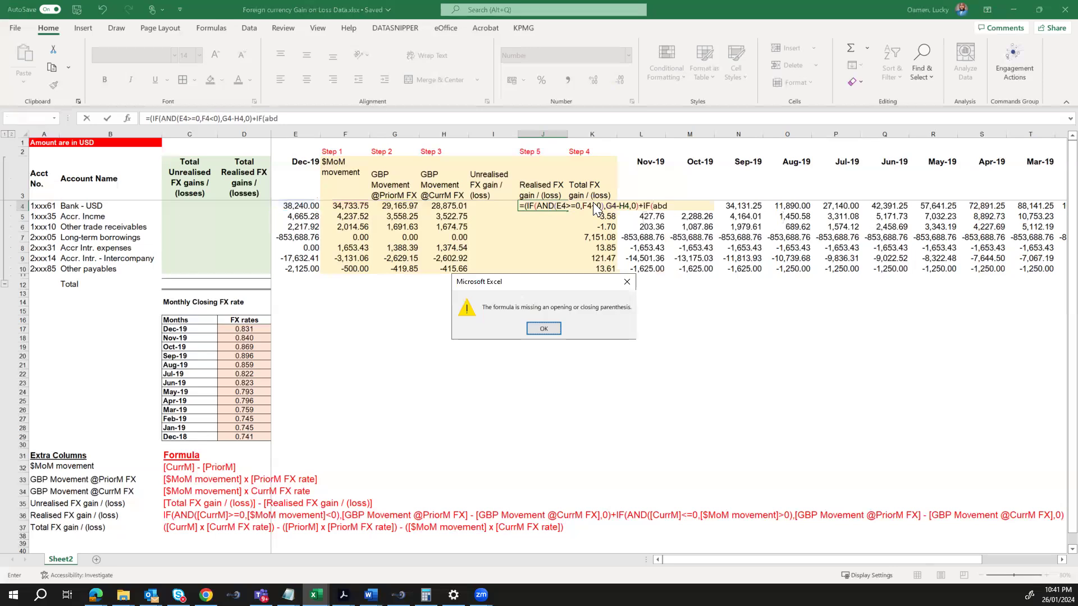
pyautogui.click(544, 328)
pyautogui.write('an')
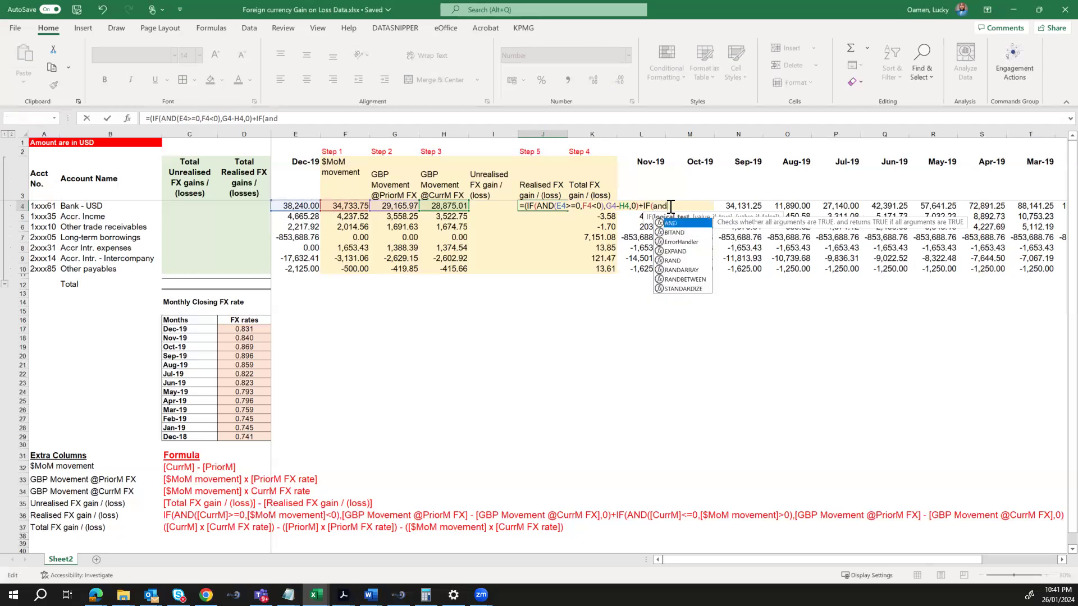
pyautogui.press('Tab')
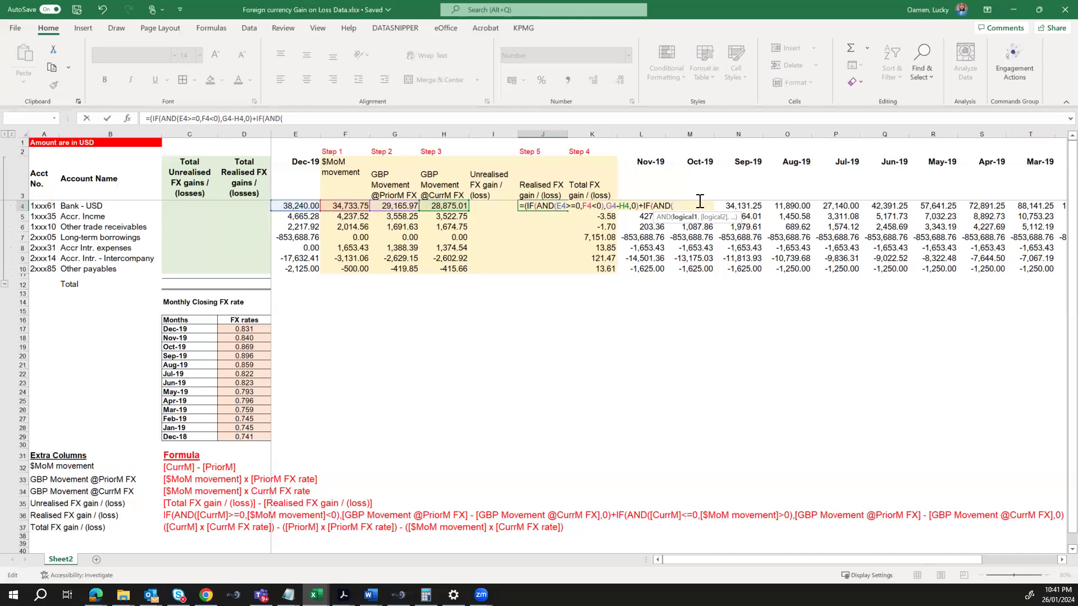
pyautogui.click(303, 206)
pyautogui.write('<=0,')
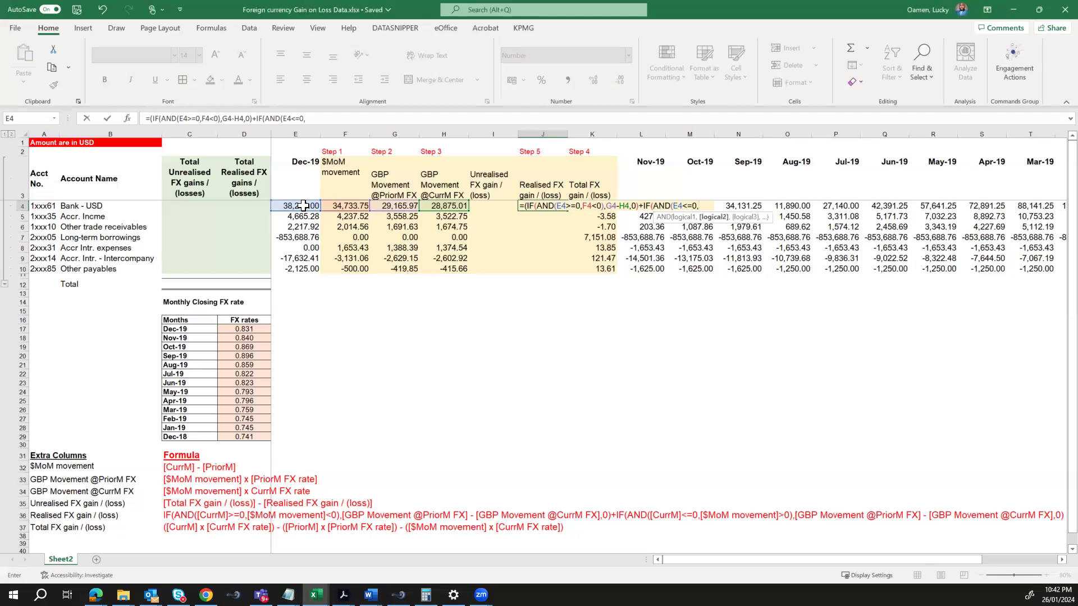
pyautogui.click(338, 206)
pyautogui.write('>')
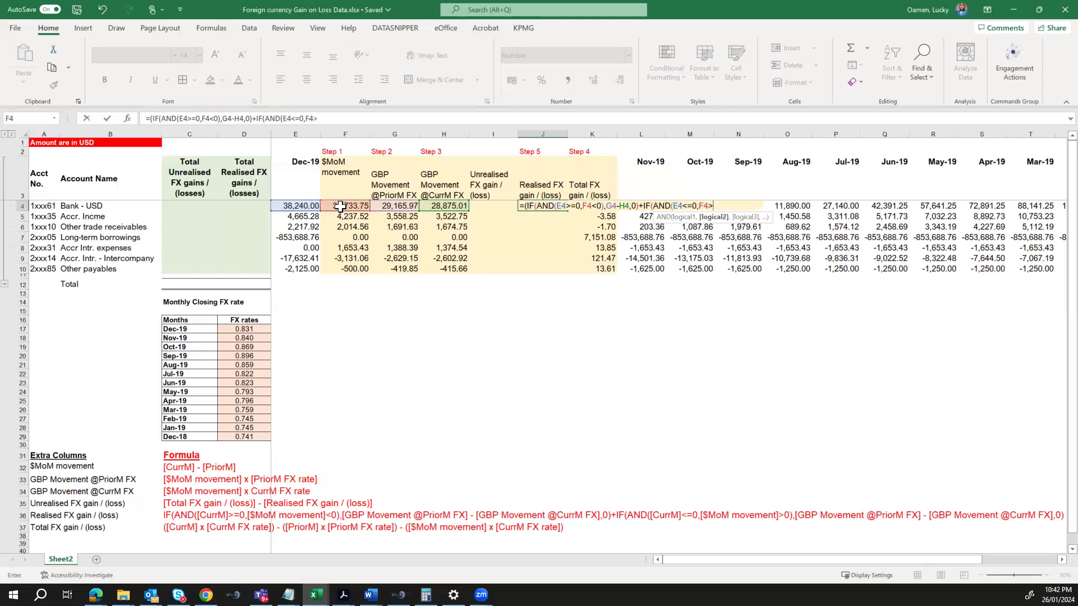
pyautogui.write('0),')
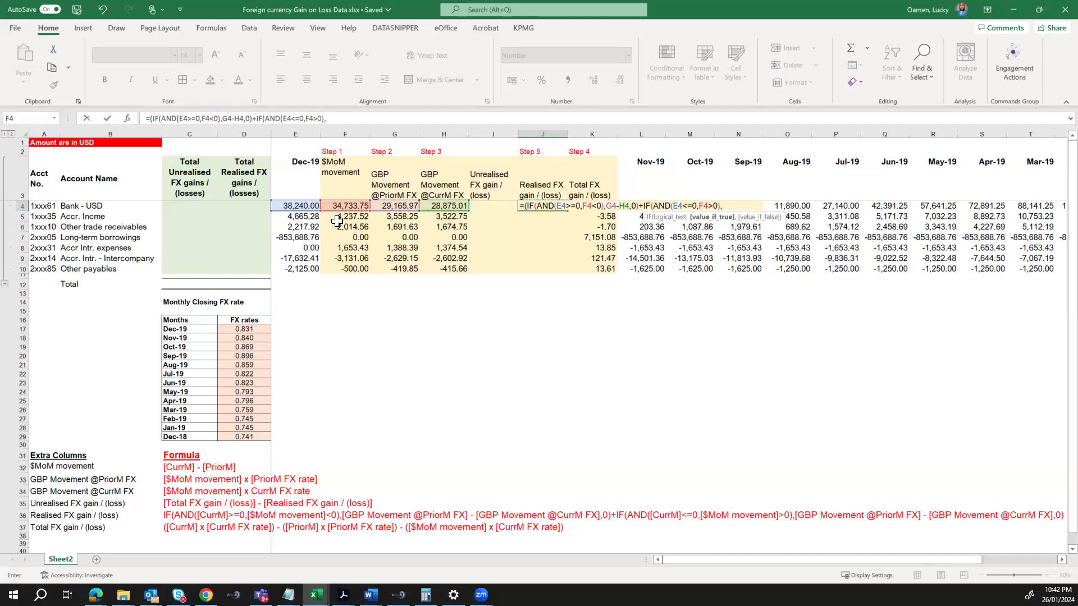
# - Complete the second IF in J4 with G4-H4 when true and 0 when false, close the brackets and enter the formula
pyautogui.click(397, 206)
pyautogui.write('-')
pyautogui.click(438, 206)
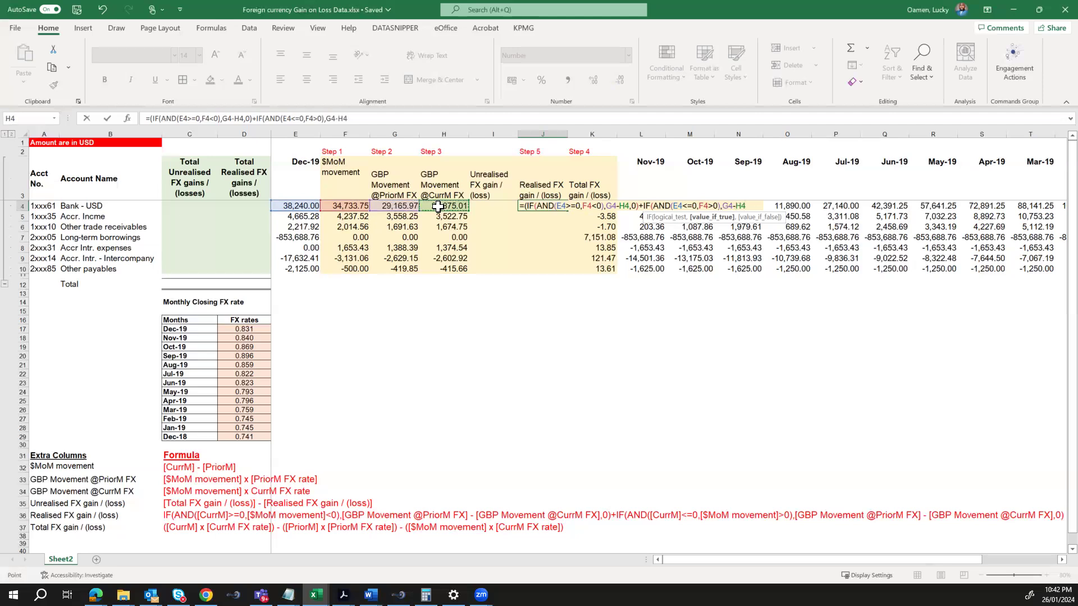
pyautogui.write(')')
pyautogui.press('BackSpace')
pyautogui.write(',0')
pyautogui.write(')')
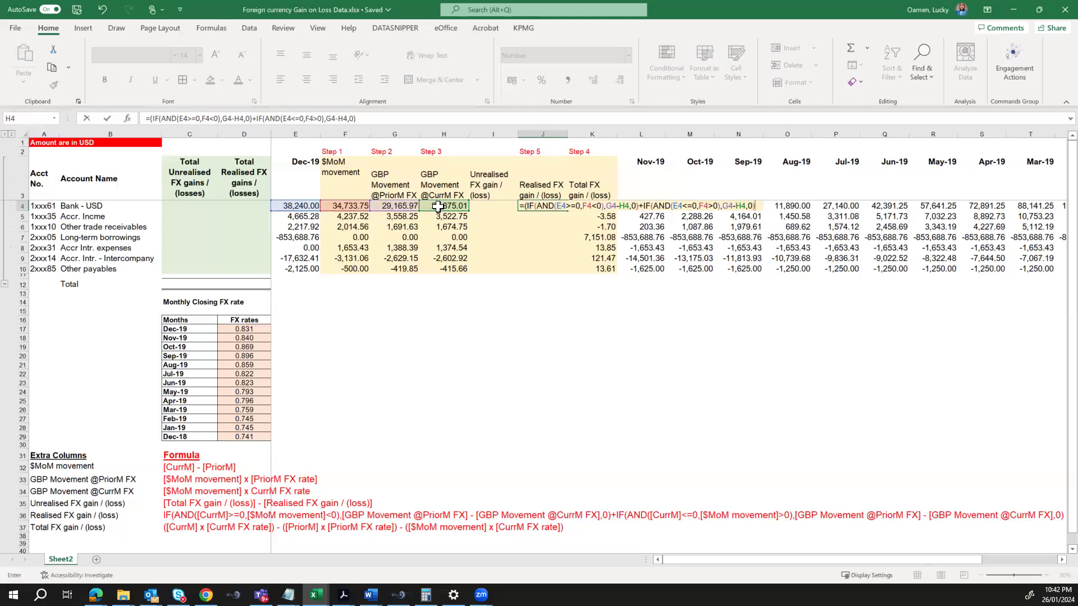
pyautogui.write(')')
pyautogui.press('Return')
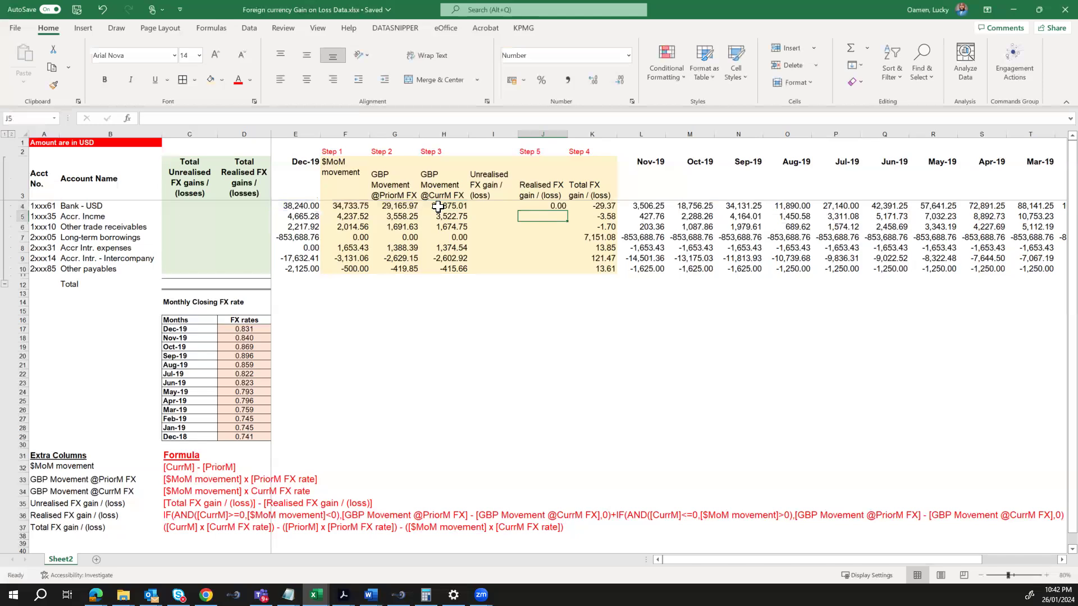
# - Fill the Realised FX gain / (loss) formula from J4 down to J10
pyautogui.press('Up')
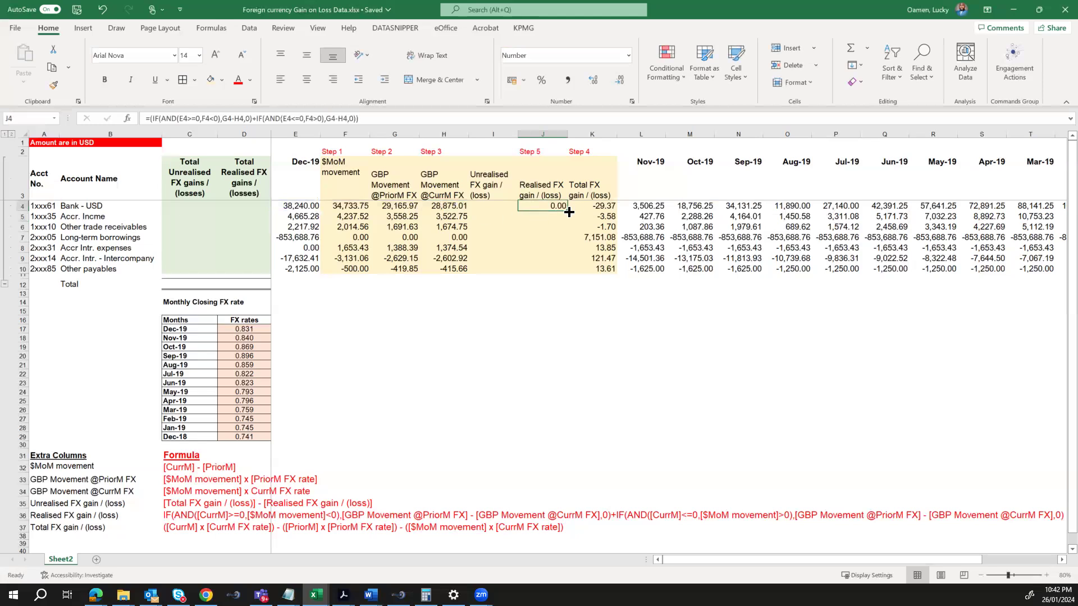
pyautogui.moveTo(569, 211); pyautogui.dragTo(562, 272)
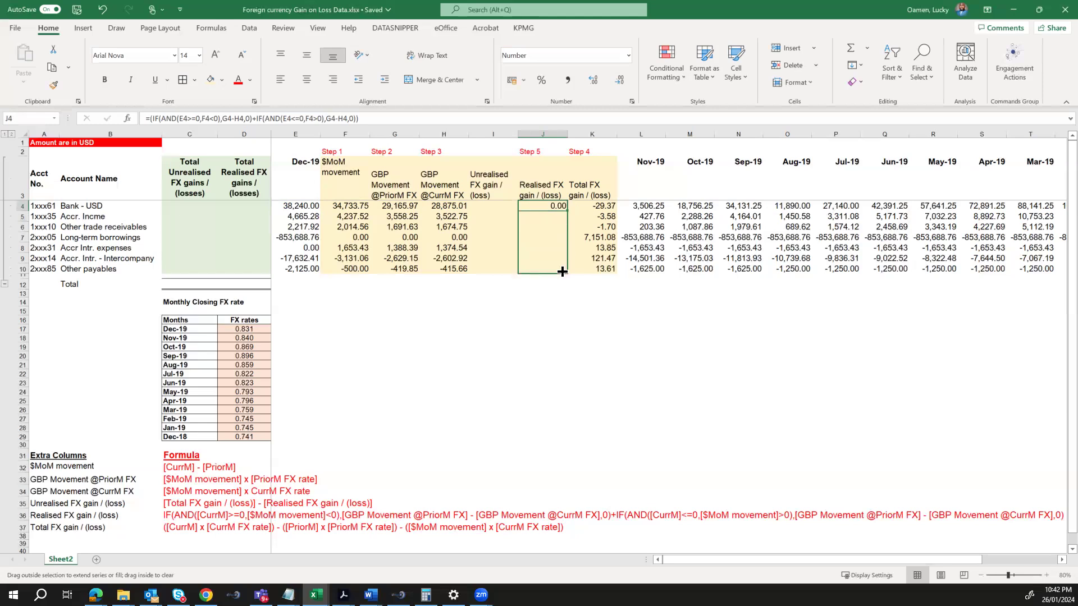
pyautogui.moveTo(560, 270); pyautogui.dragTo(561, 270)
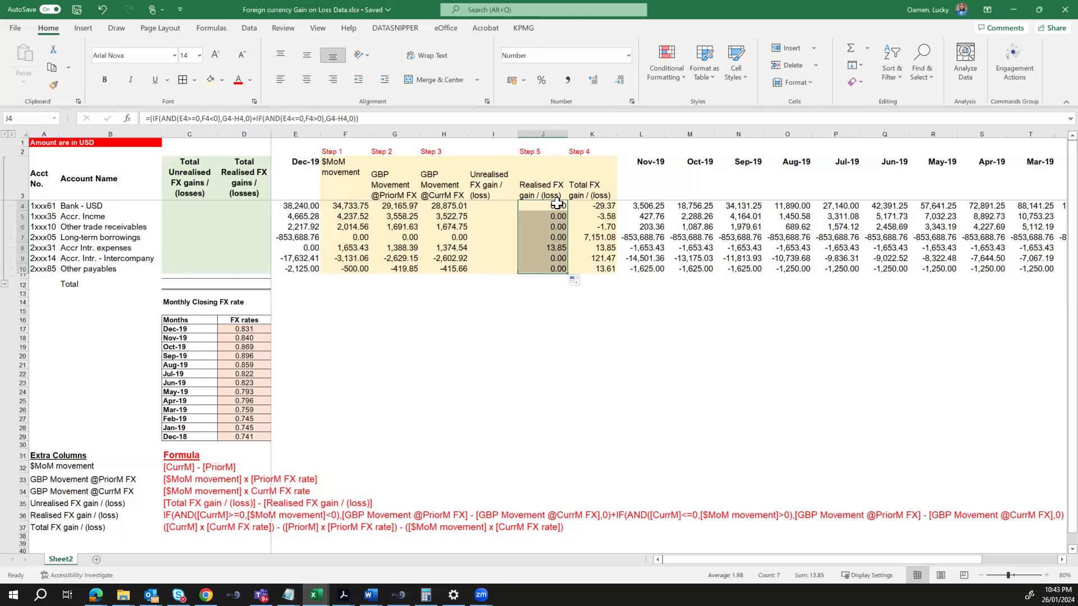
# - Label cell I2, above the Unrealised FX gain / (loss) header, as "Step 6"
pyautogui.click(602, 205)
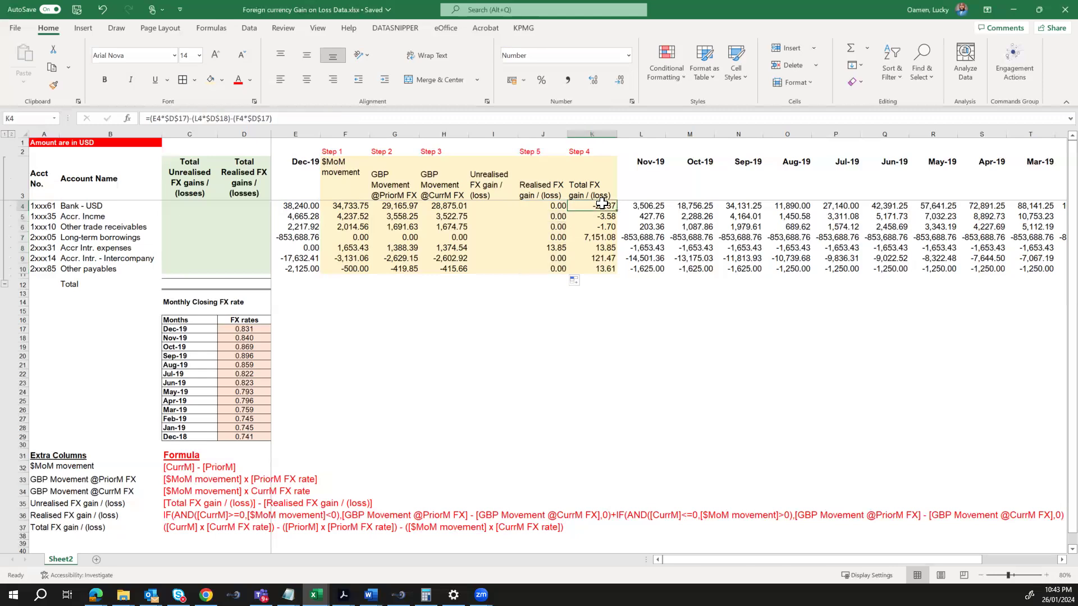
pyautogui.click(488, 209)
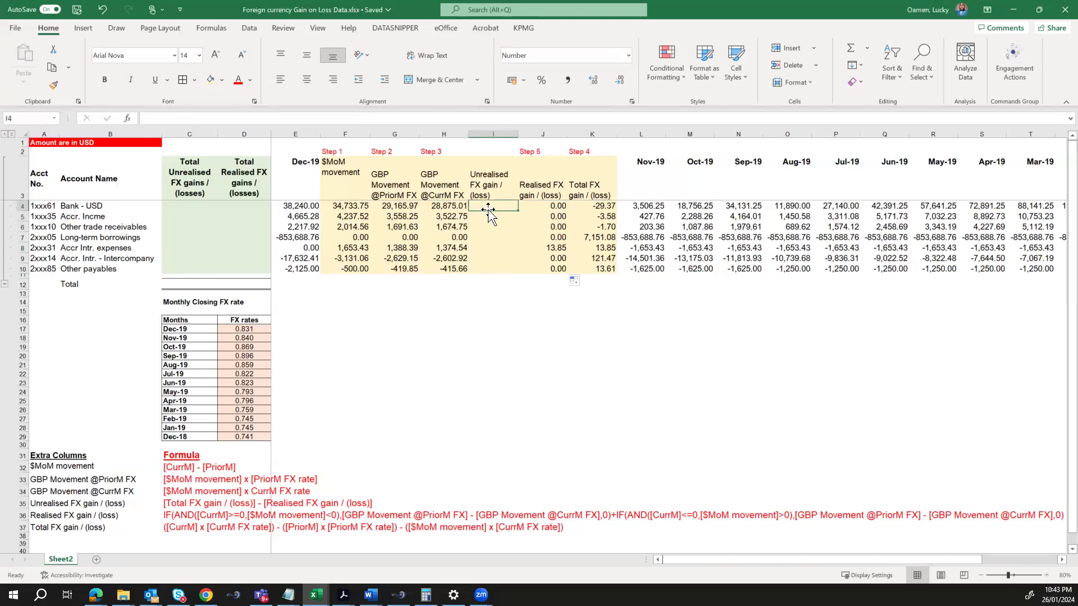
pyautogui.press('Up')
pyautogui.press('Up')
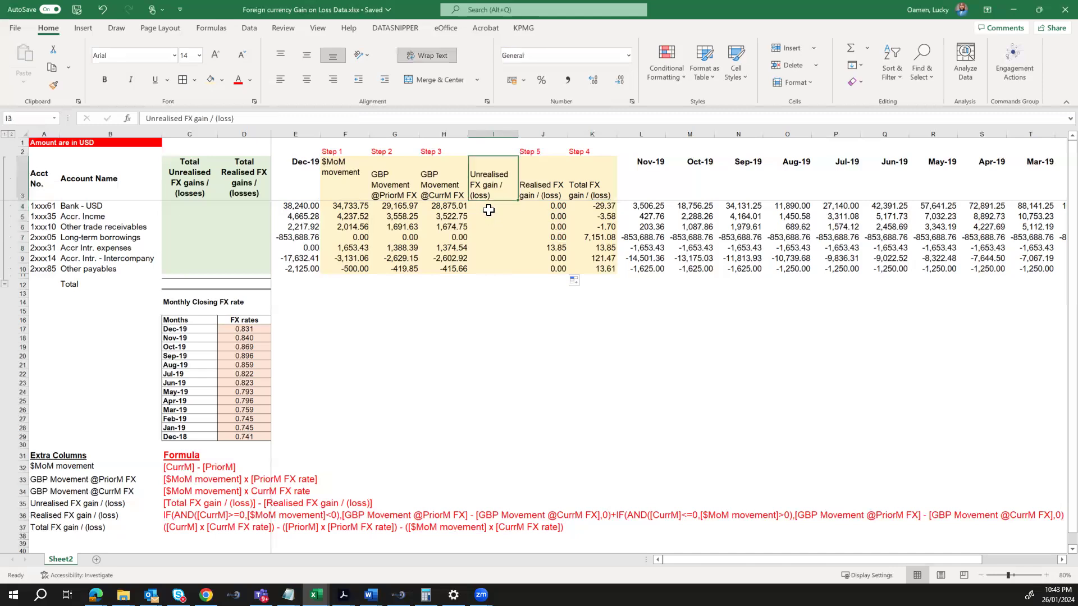
pyautogui.write('s')
pyautogui.press('BackSpace')
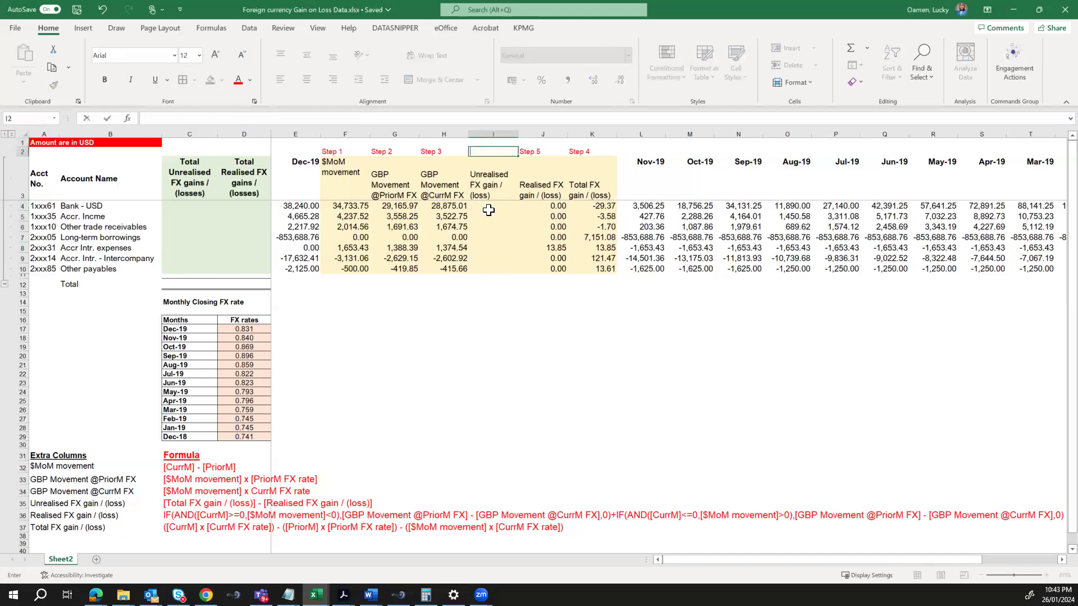
pyautogui.write('Step 6')
pyautogui.press('Return')
pyautogui.press('Down')
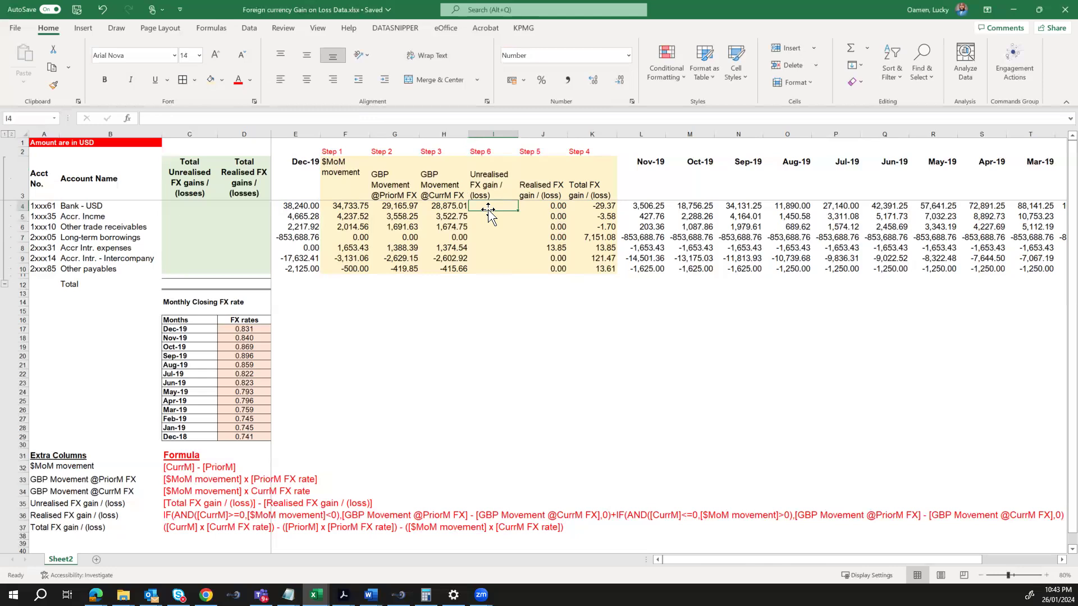
# - Enter the Unrealised FX gain / (loss) formula =K4-J4 in I4 and fill it down to I10
pyautogui.click(193, 507)
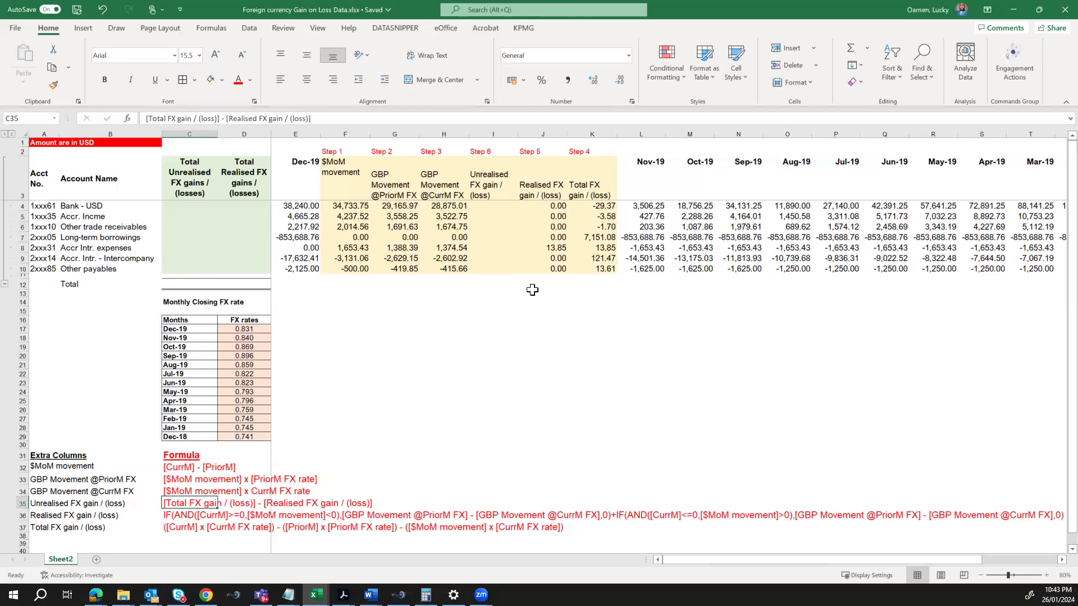
pyautogui.click(490, 207)
pyautogui.write('=')
pyautogui.press('Right')
pyautogui.press('Right')
pyautogui.write('-')
pyautogui.press('Right')
pyautogui.press('Return')
pyautogui.click(492, 206)
pyautogui.moveTo(520, 214); pyautogui.dragTo(513, 279)
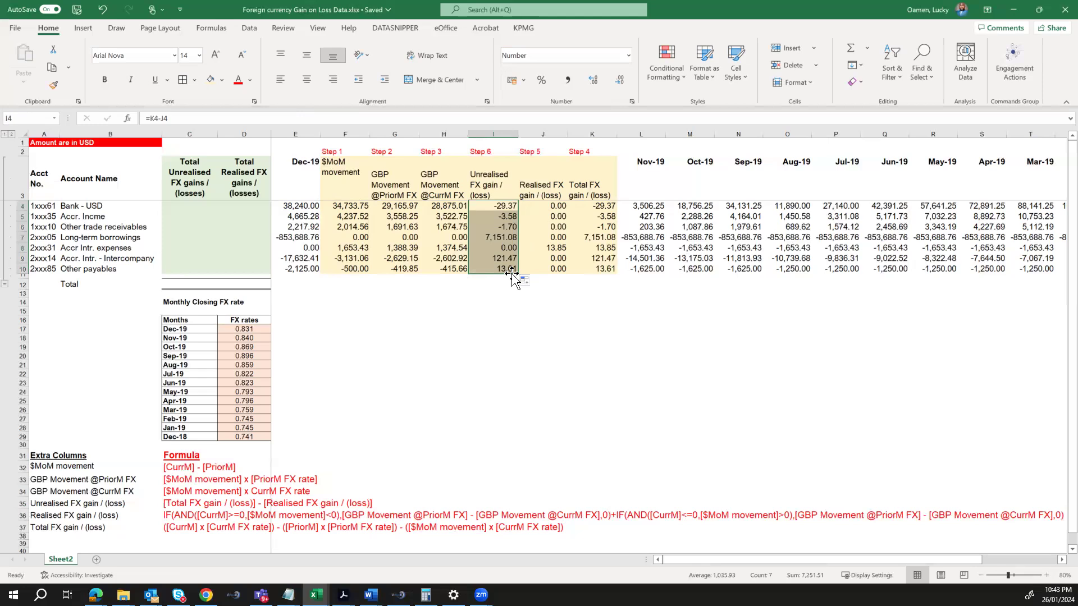
# - Compare the Bank - USD row's total and realised FX gain / (loss) with its Nov-19 balance
pyautogui.click(598, 207)
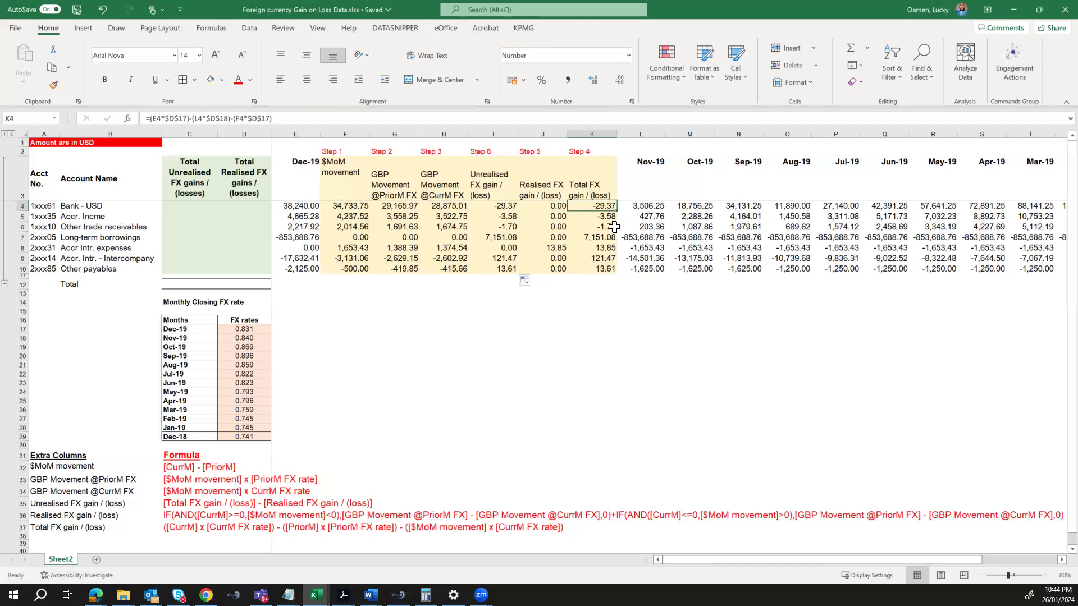
pyautogui.click(659, 206)
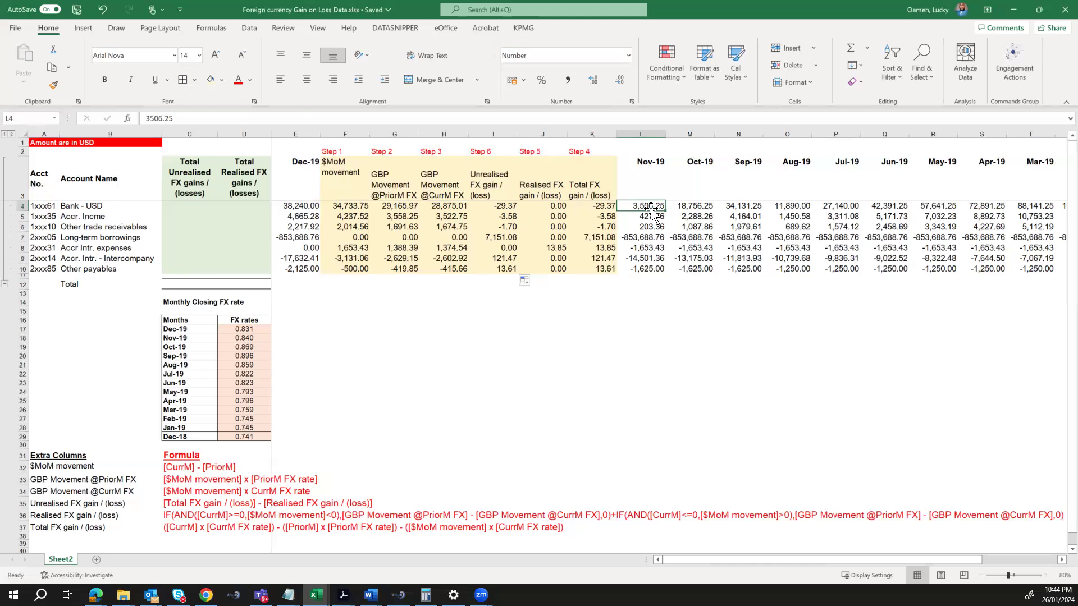
pyautogui.click(561, 207)
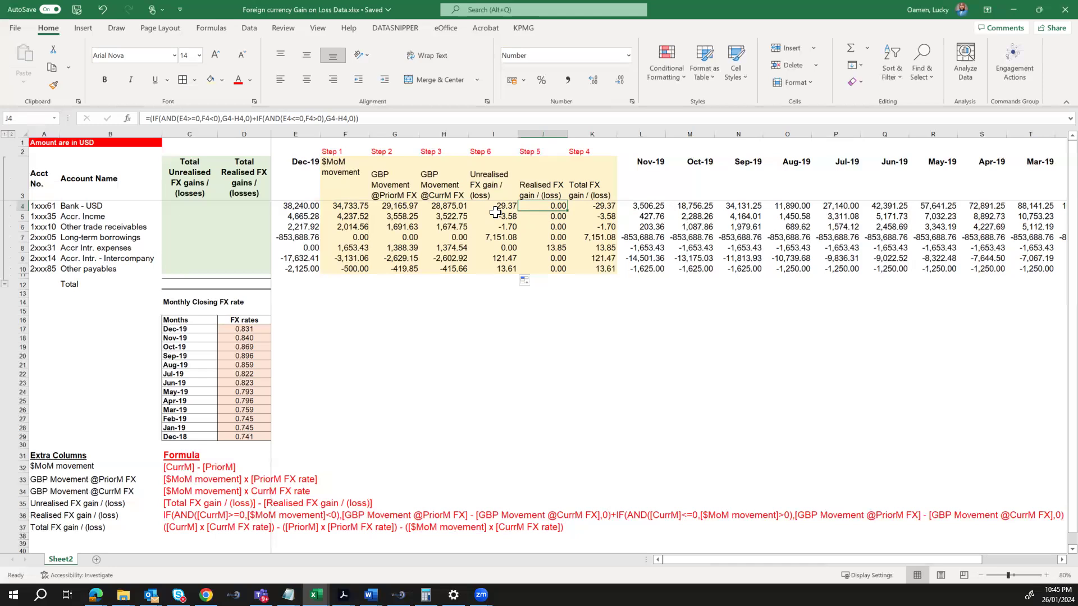
pyautogui.click(658, 207)
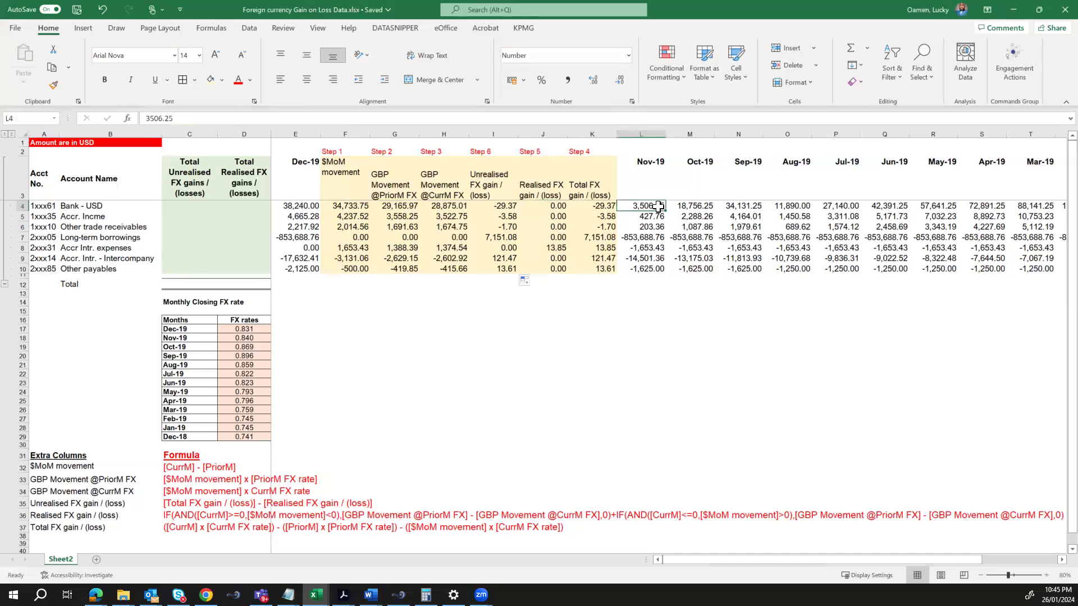
# - Add the labels "Prev" in J16 and "Cur" in J17 for a manual check of the unrealised figure
pyautogui.click(570, 316)
pyautogui.press('Left')
pyautogui.write('Prev')
pyautogui.press('Return')
pyautogui.write('Cur')
pyautogui.press('Return')
# - Link K16 to the Nov-19 FX rate and K17 to the Dec-19 FX rate
pyautogui.click(573, 319)
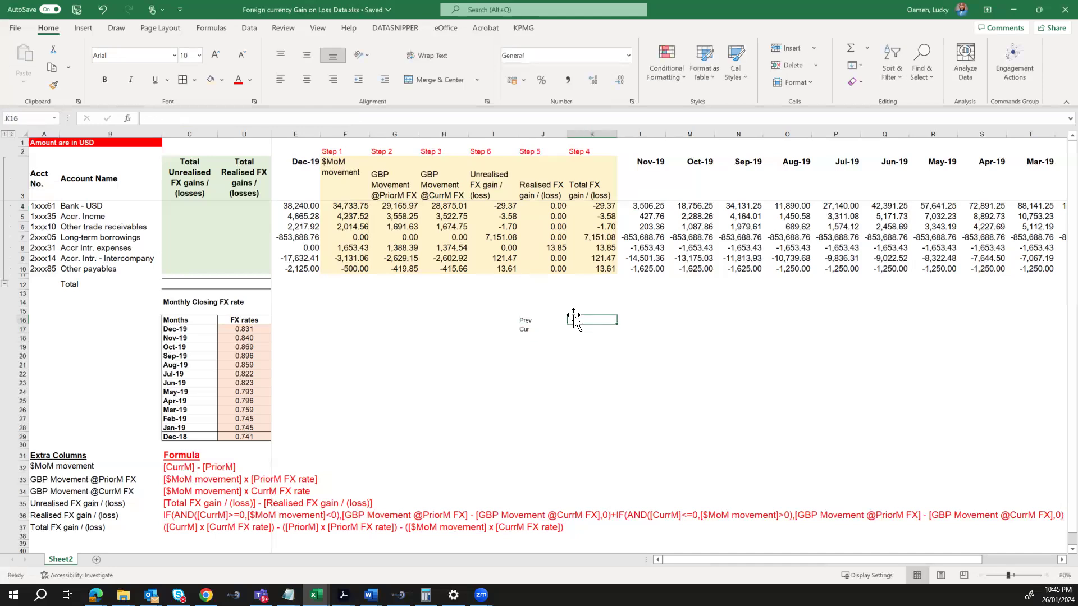
pyautogui.write('=')
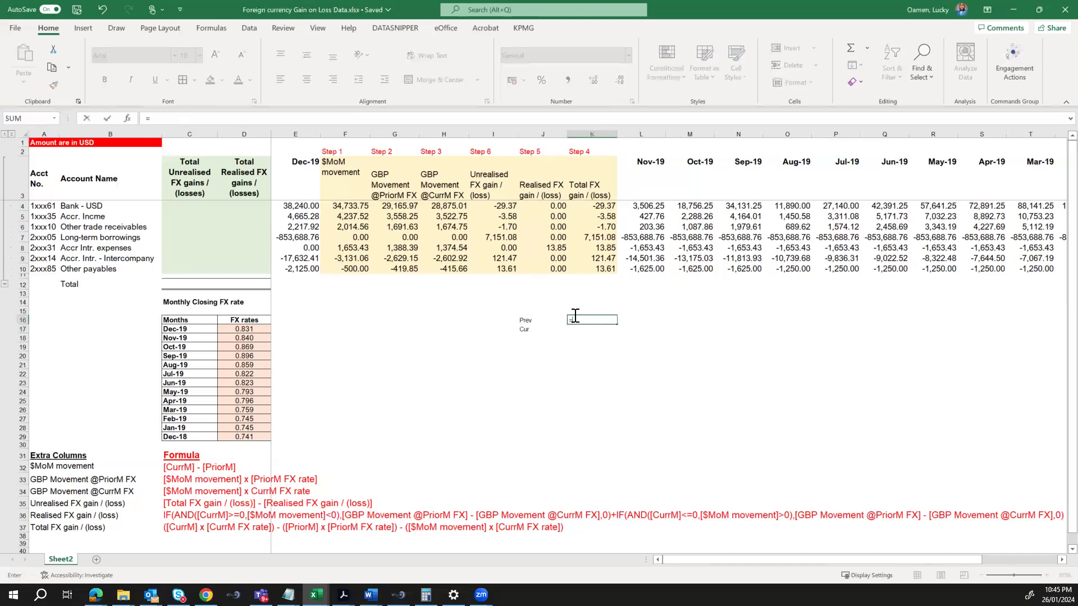
pyautogui.click(248, 337)
pyautogui.press('Return')
pyautogui.write('=')
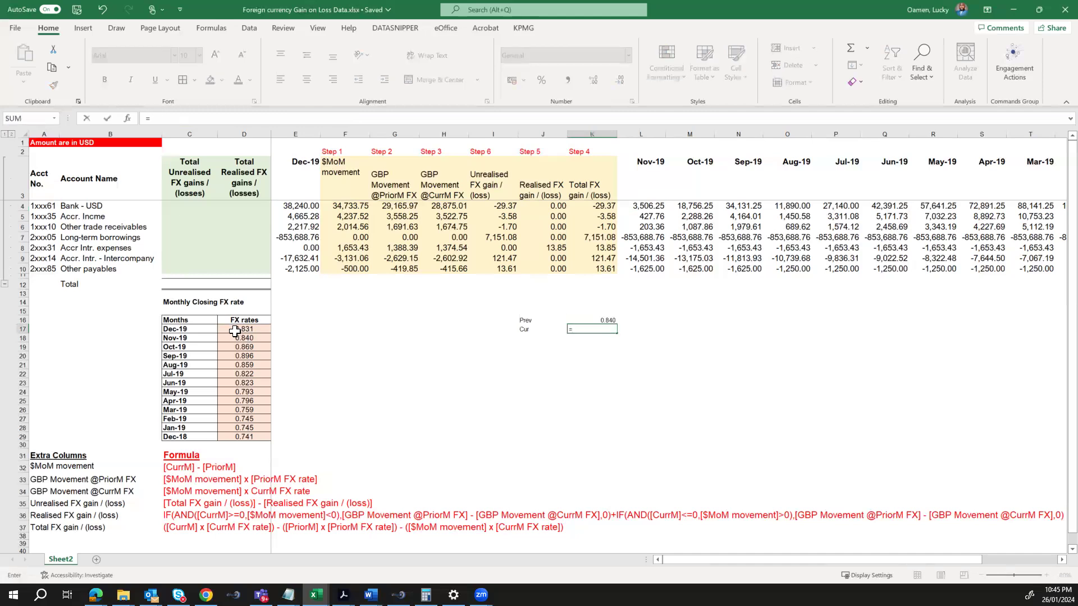
pyautogui.click(234, 330)
pyautogui.press('Return')
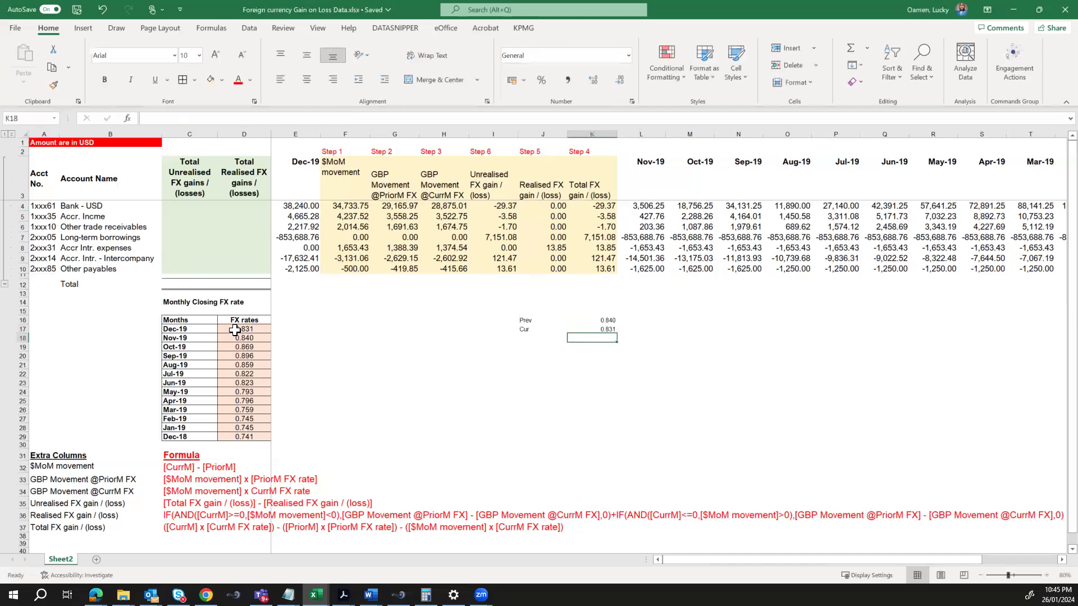
pyautogui.write('=')
pyautogui.press('Up')
pyautogui.press('Up')
pyautogui.write('-')
pyautogui.press('Up')
pyautogui.press('Return')
# - Calculate the current rate minus the previous rate in K18 with =K17-K16
pyautogui.press('Up')
pyautogui.write('=')
pyautogui.press('Up')
pyautogui.write('-')
pyautogui.press('Up')
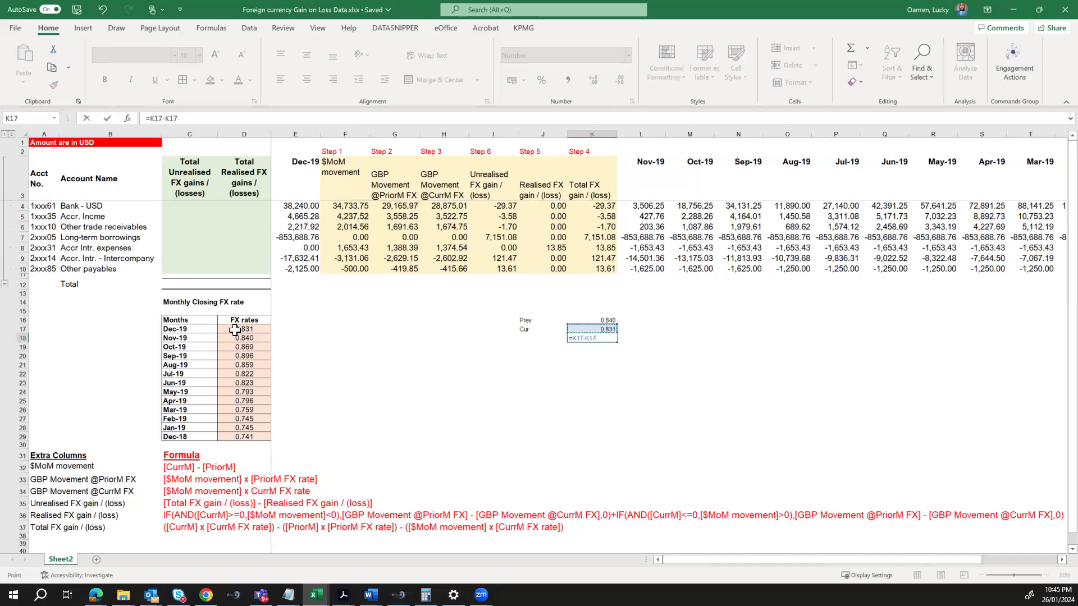
pyautogui.press('Up')
pyautogui.press('Return')
# - Multiply the rate difference by the Nov-19 bank balance in K19 with =K18*L4, shown as a number with two decimals
pyautogui.write('=')
pyautogui.press('Up')
pyautogui.write('*')
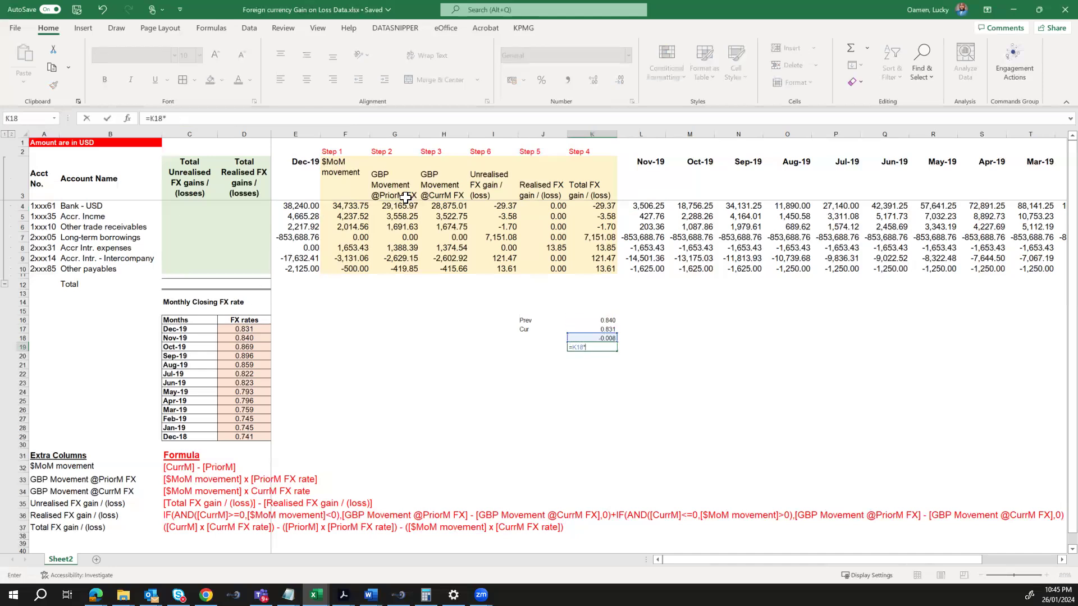
pyautogui.click(651, 202)
pyautogui.press('Return')
pyautogui.press('Up')
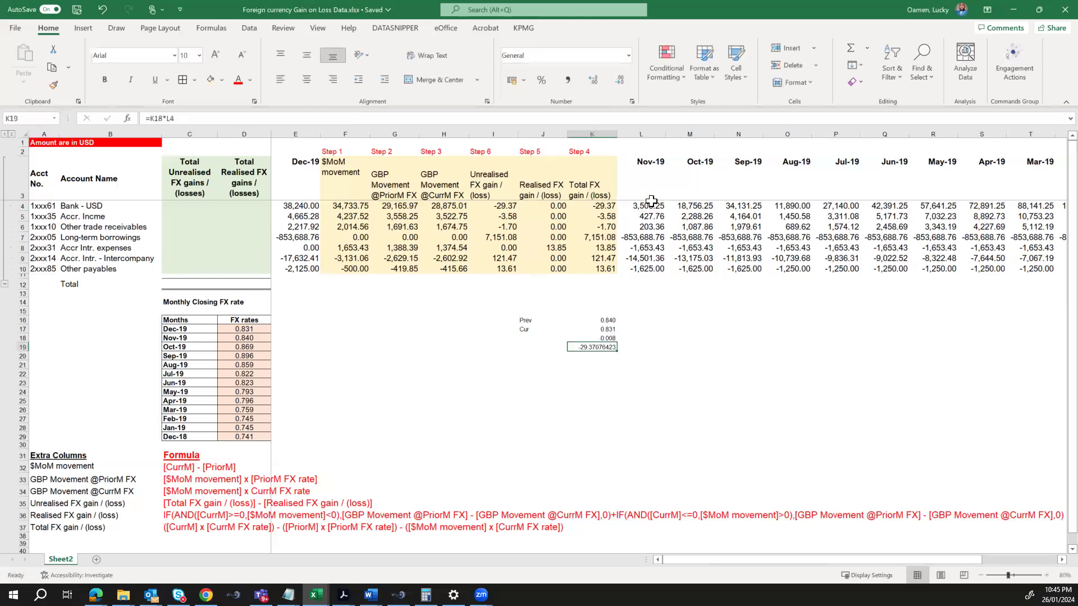
pyautogui.hotkey('ctrl', 'shift', '1')
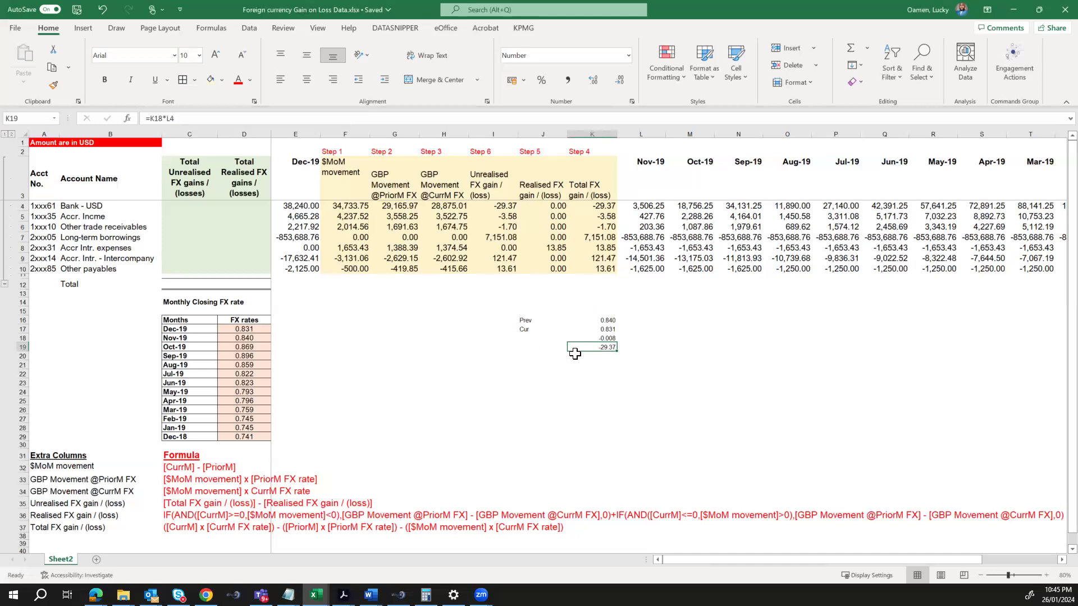
# - Compare the check with the Bank - USD gains in I4:K4 and clear the scratch cells J14:K20
pyautogui.moveTo(501, 206); pyautogui.dragTo(606, 208)
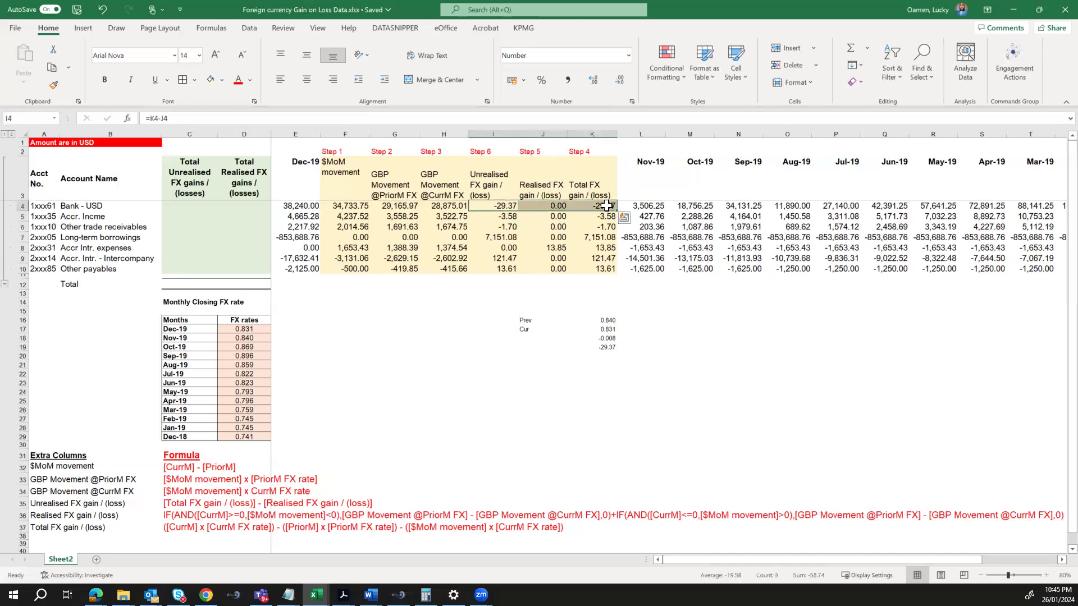
pyautogui.click(528, 319)
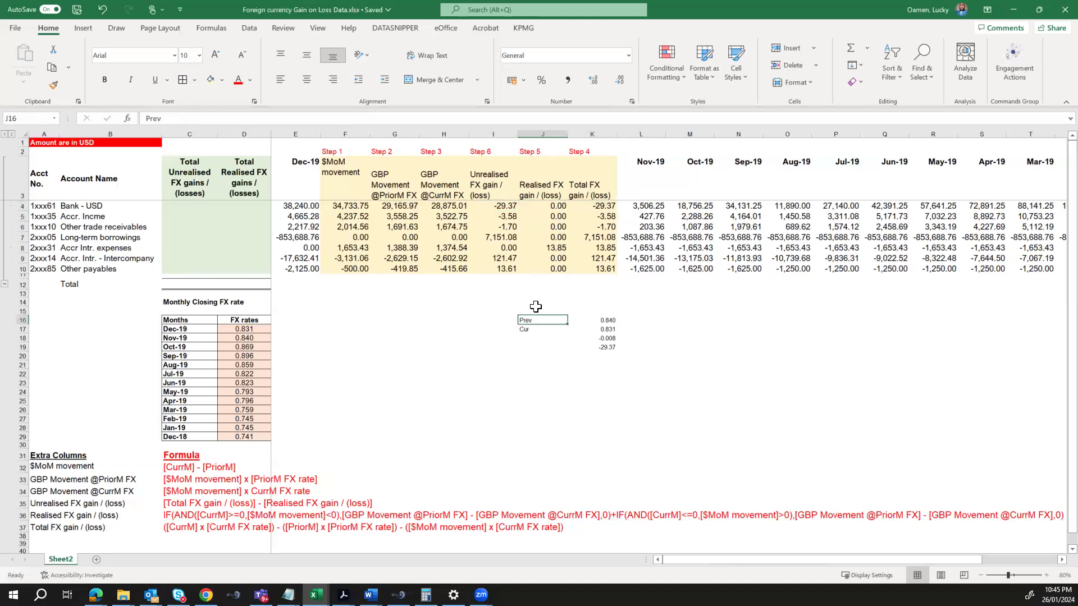
pyautogui.moveTo(525, 304); pyautogui.dragTo(600, 358)
pyautogui.press('Delete')
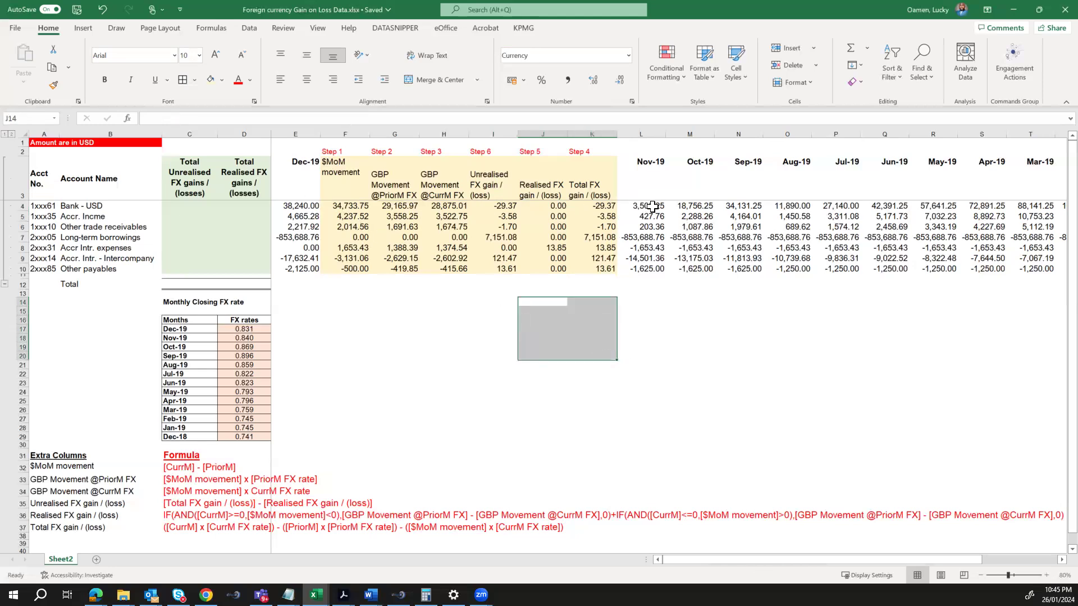
# - Insert six blank columns between the Nov-19 and Oct-19 balance columns
pyautogui.click(655, 169)
pyautogui.click(705, 170)
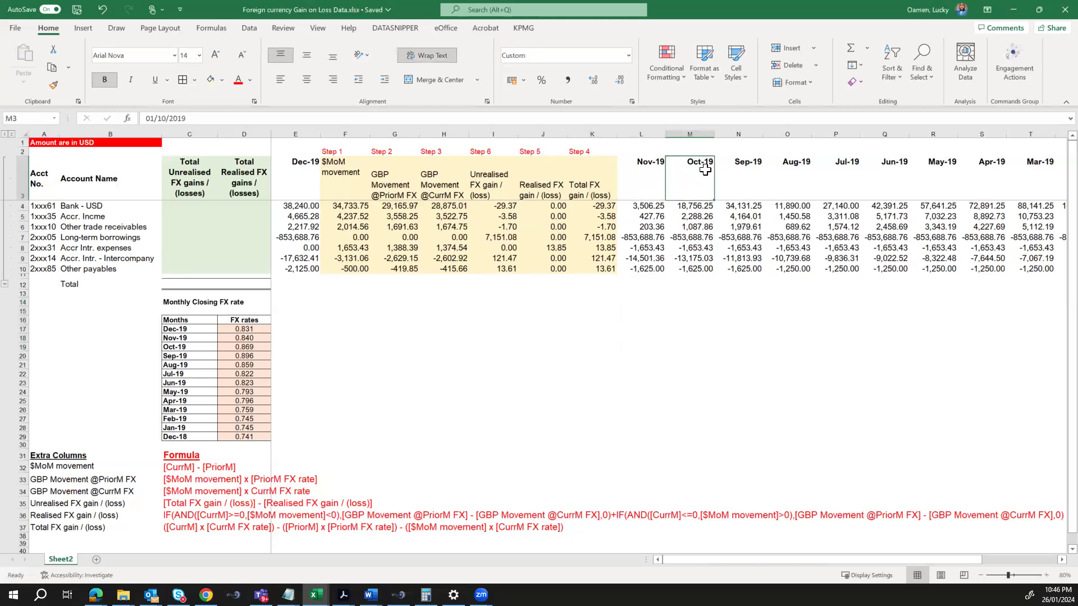
pyautogui.click(695, 133)
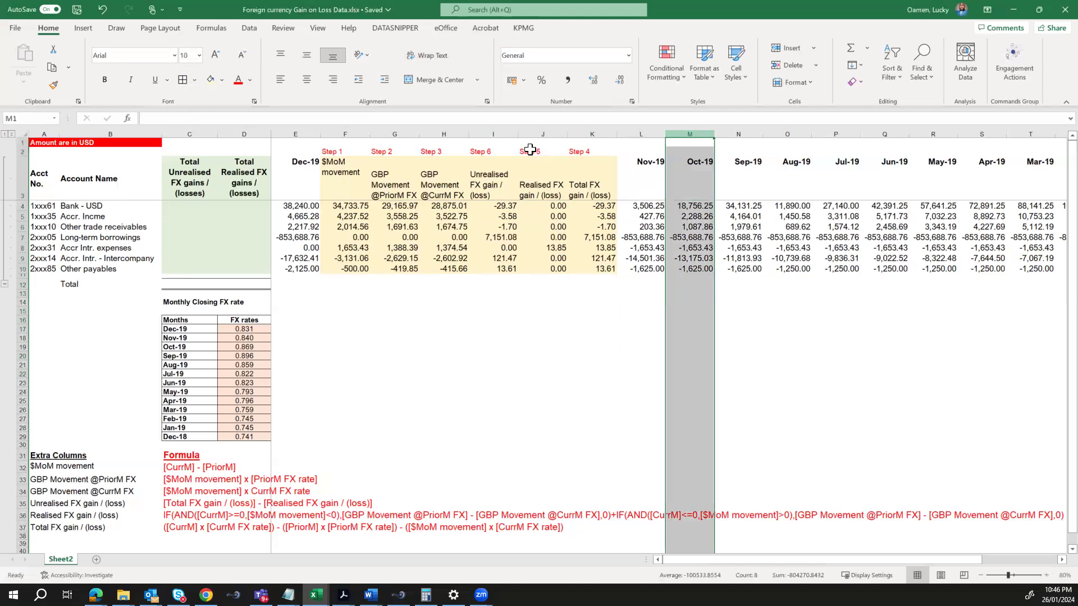
pyautogui.click(352, 166)
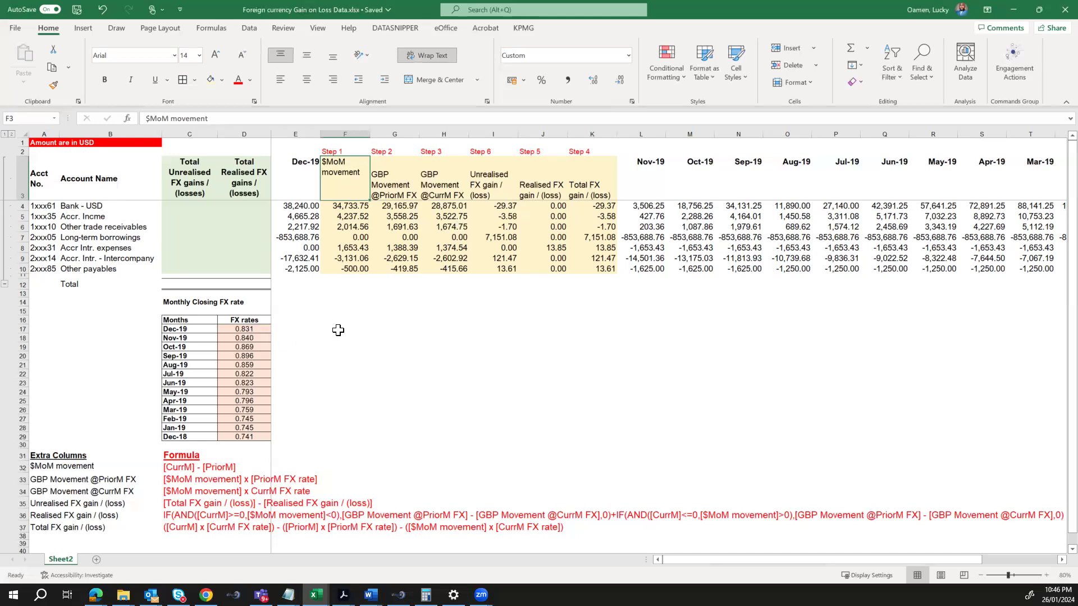
pyautogui.click(694, 130)
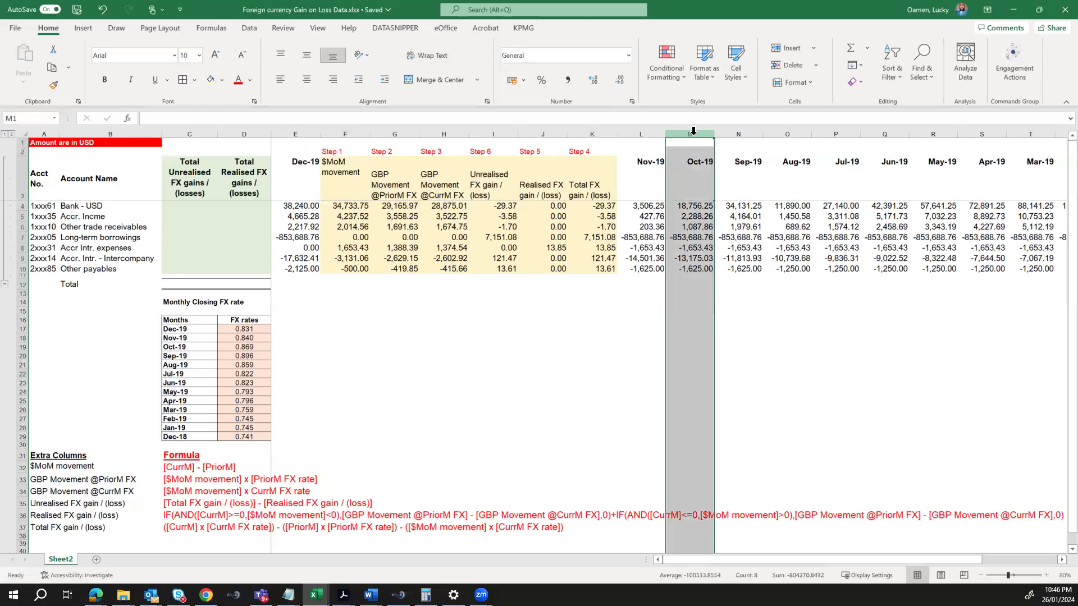
pyautogui.hotkey('ctrl', 'shift', '+')
pyautogui.hotkey('ctrl', 'shift', '+')
pyautogui.hotkey('ctrl', 'shift', '+')
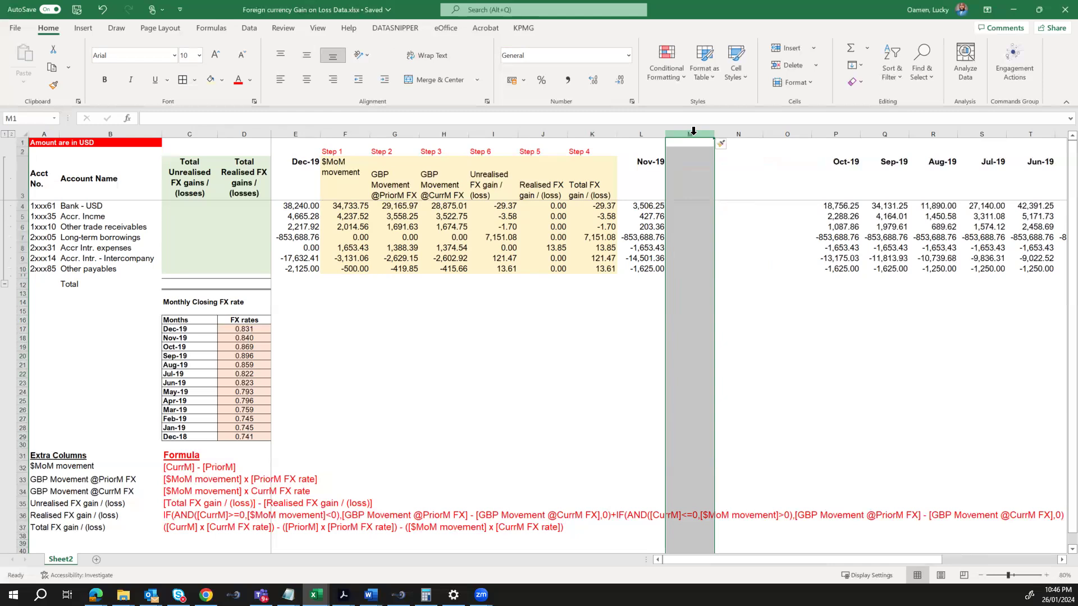
pyautogui.write('+')
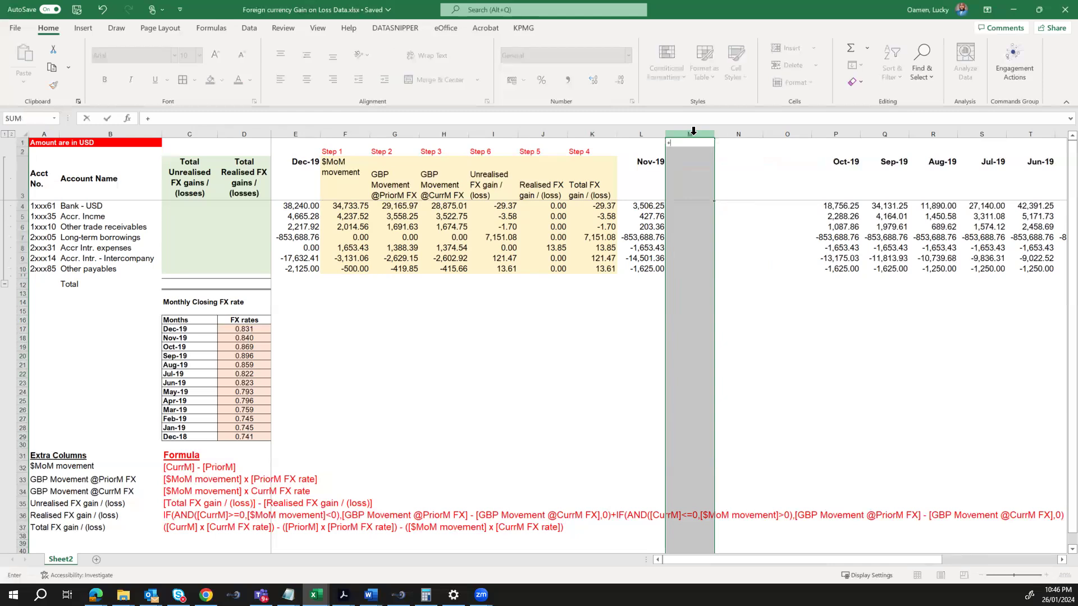
pyautogui.press('Escape')
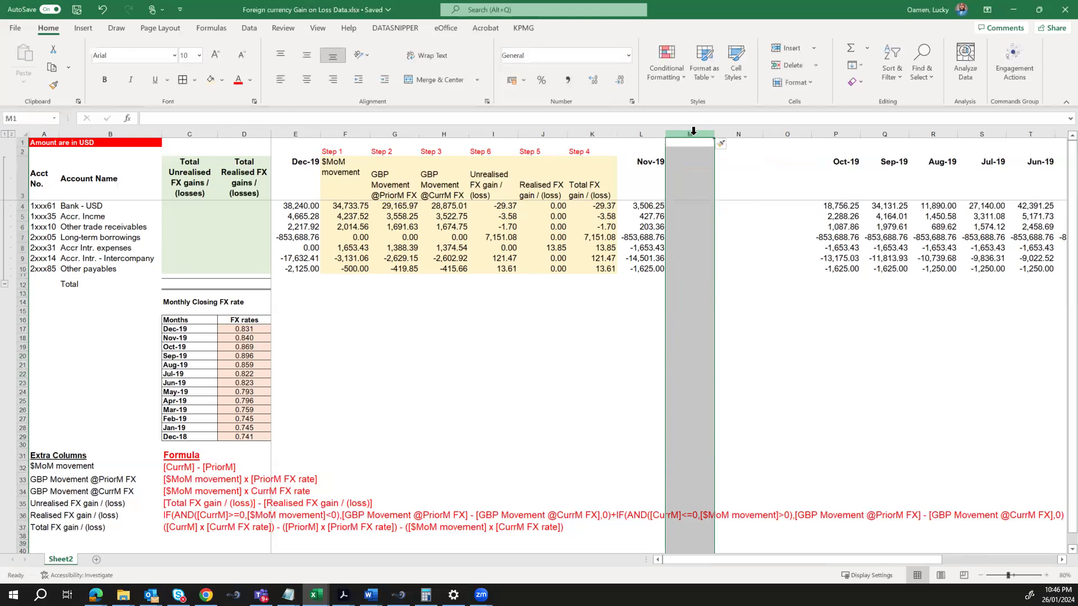
pyautogui.hotkey('ctrl', 'shift', '+')
pyautogui.hotkey('ctrl', 'shift', '+')
pyautogui.hotkey('ctrl', 'shift', '+')
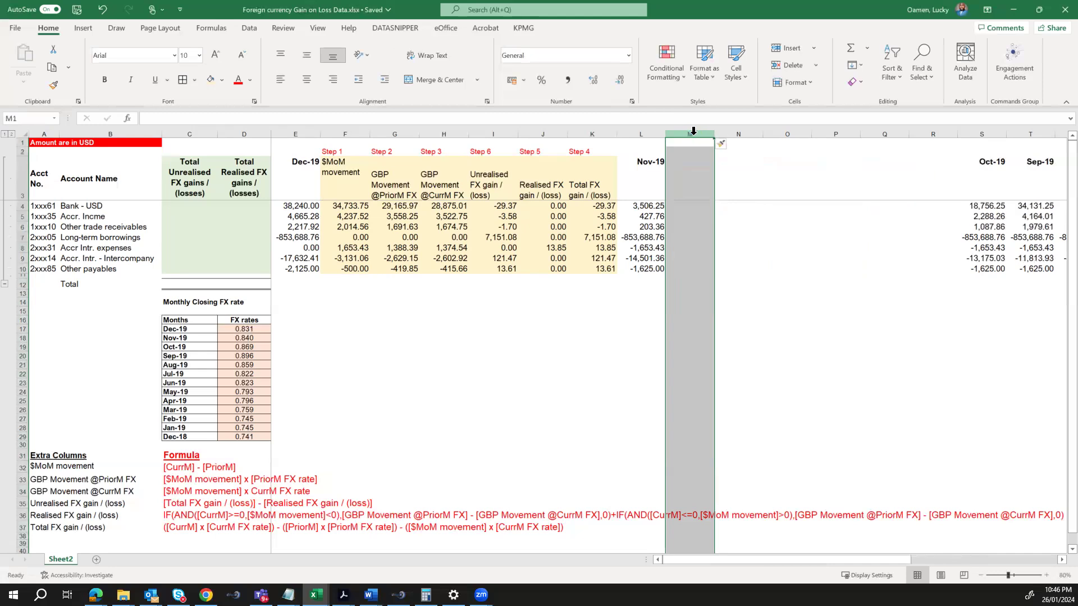
pyautogui.hscroll(3, 639, 219)
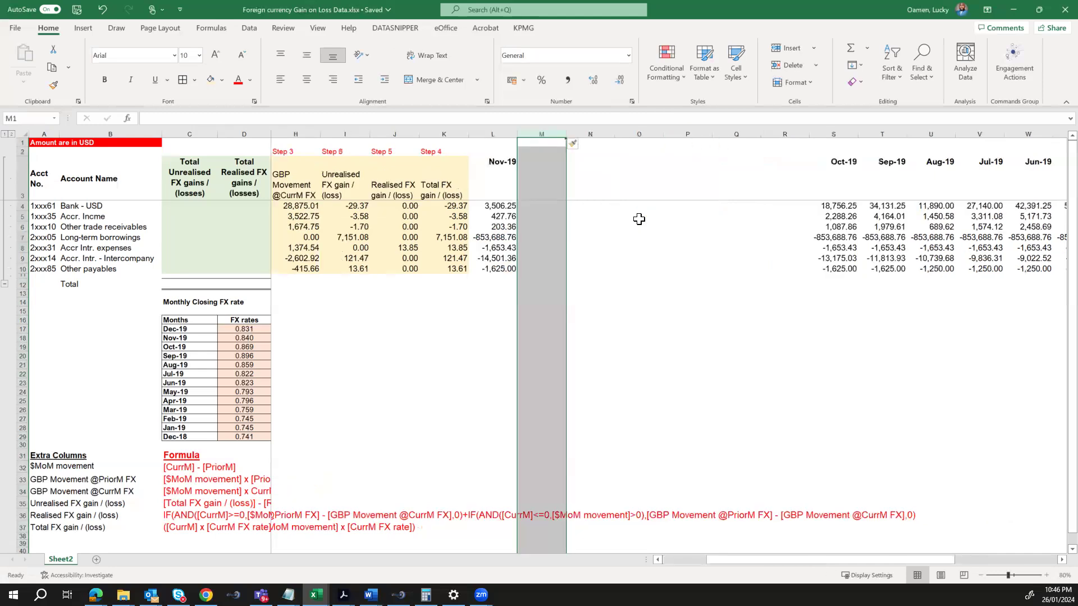
pyautogui.hscroll(-3, 638, 219)
# - Copy the Dec-19 calculation block F3:K10, headers and formulas included, into the blank columns beside Nov-19 starting at M3
pyautogui.click(342, 181)
pyautogui.hotkey('shift', 'Right')
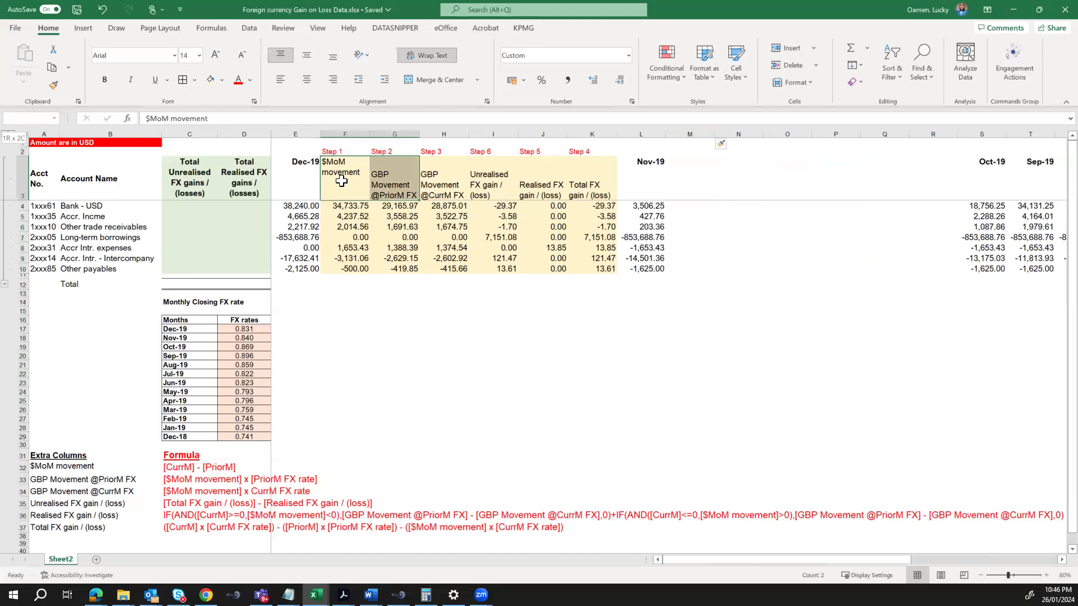
pyautogui.hotkey('shift', 'Right')
pyautogui.hotkey('shift', 'Right')
pyautogui.hotkey('shift', 'Right')
pyautogui.hotkey('shift', 'Right')
pyautogui.hotkey('shift', 'Down')
pyautogui.hotkey('shift', 'Down')
pyautogui.hotkey('shift', 'Down')
pyautogui.hotkey('shift', 'Down')
pyautogui.hotkey('shift', 'Down')
pyautogui.hotkey('shift', 'Down')
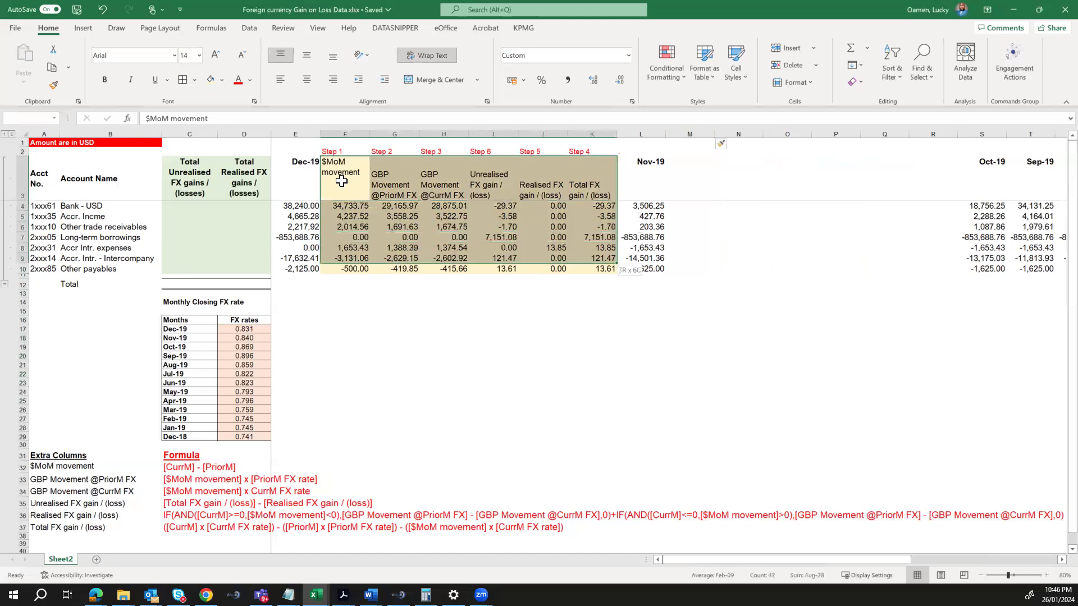
pyautogui.hotkey('shift', 'Down')
pyautogui.hotkey('ctrl', 'c')
pyautogui.press('Right')
pyautogui.press('Right')
pyautogui.press('Right')
pyautogui.press('Right')
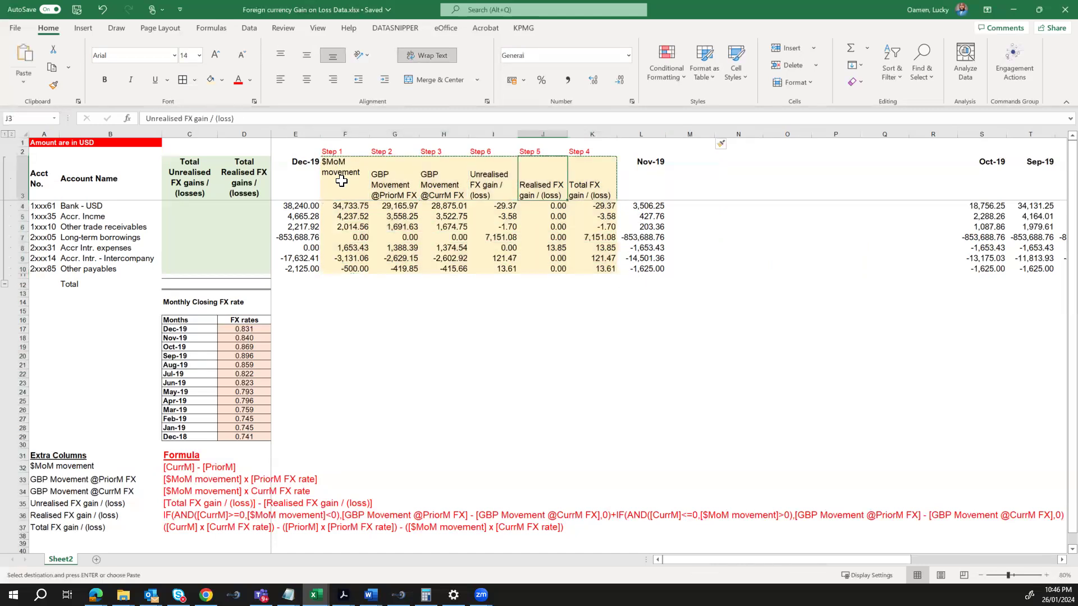
pyautogui.press('Right')
pyautogui.press('Right')
pyautogui.press('Right')
pyautogui.press('Return')
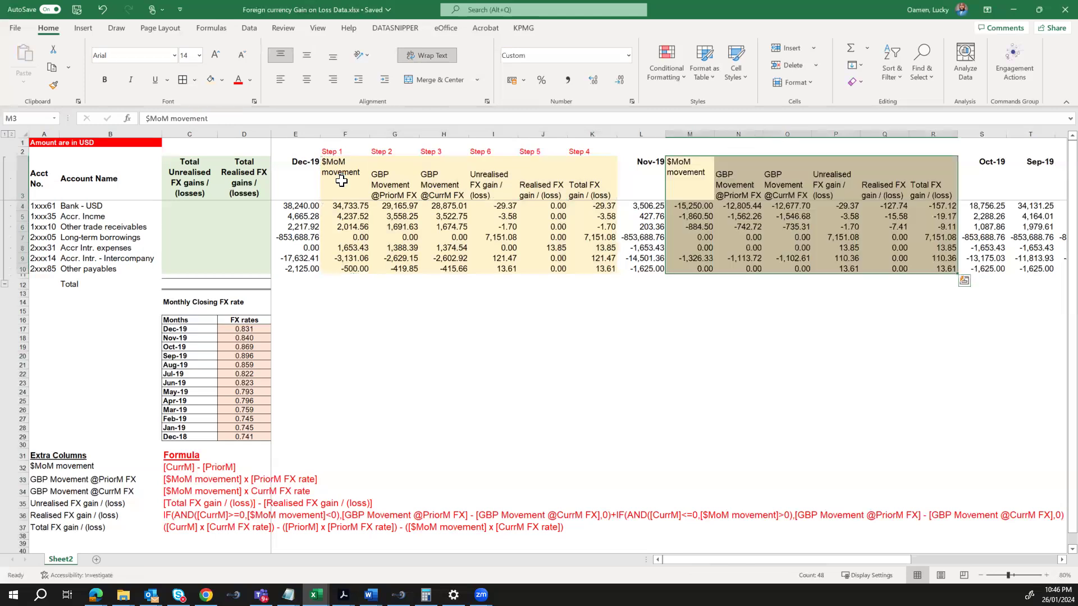
# - Check the movement formula in M4, point N4 at the Oct-19 rate with =M4*$D$19, and fill it down to N10
pyautogui.press('Down')
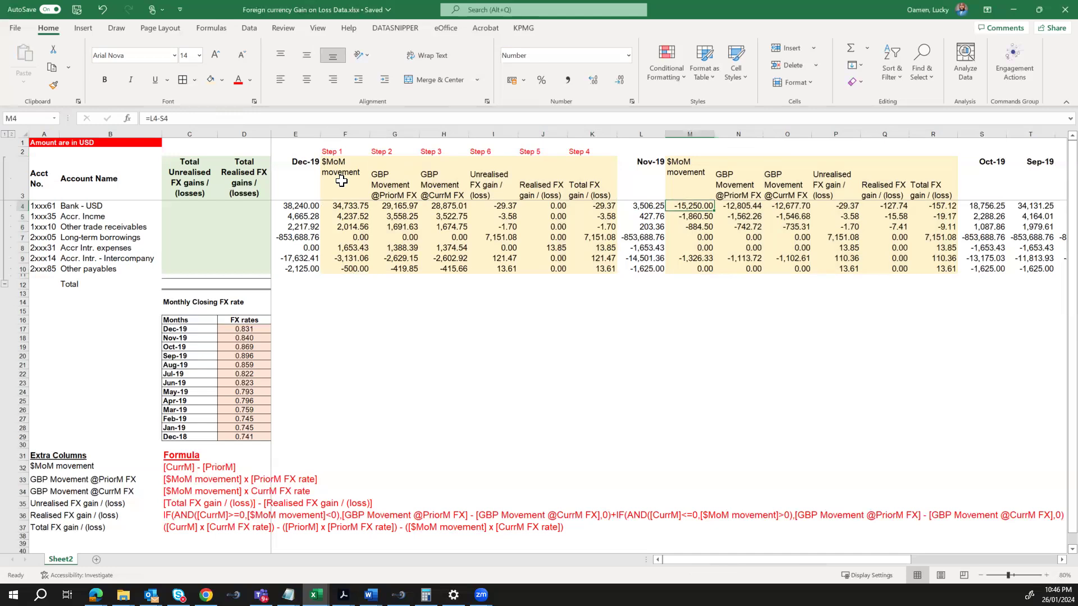
pyautogui.press('F2')
pyautogui.press('Escape')
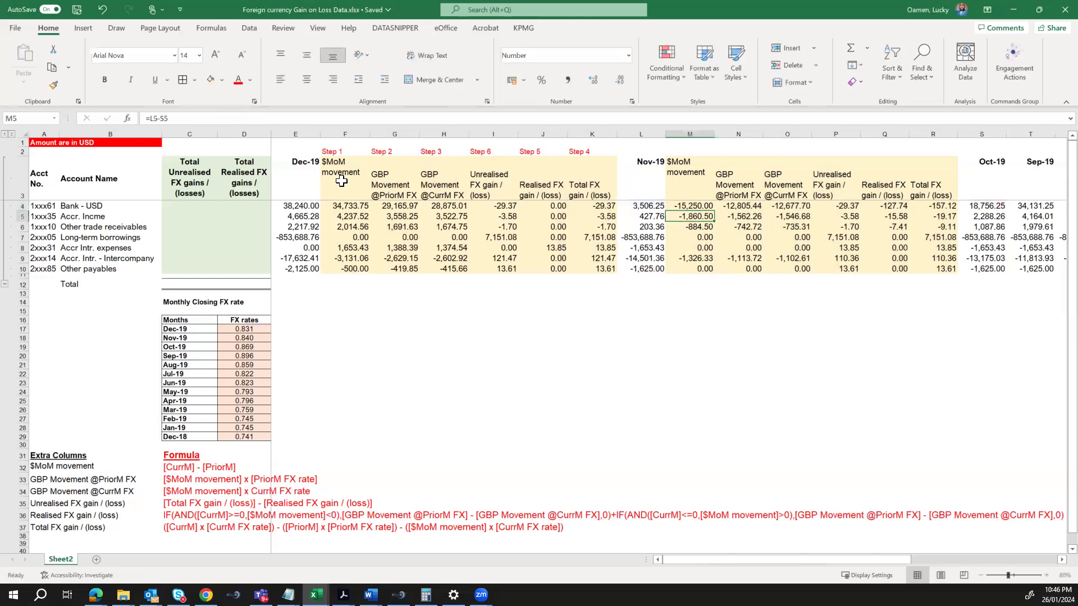
pyautogui.press('Right')
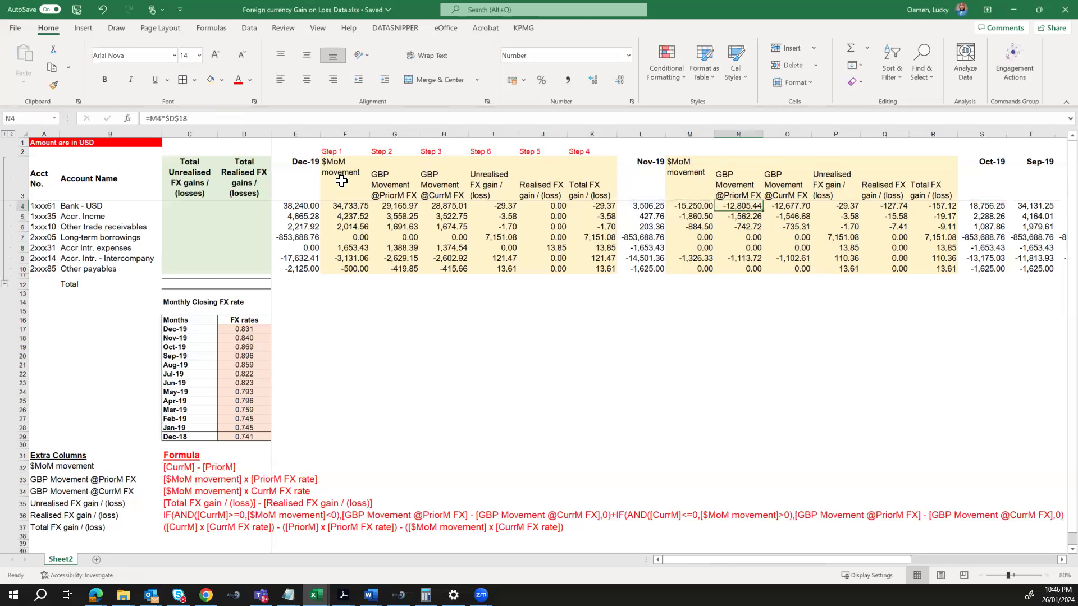
pyautogui.press('F2')
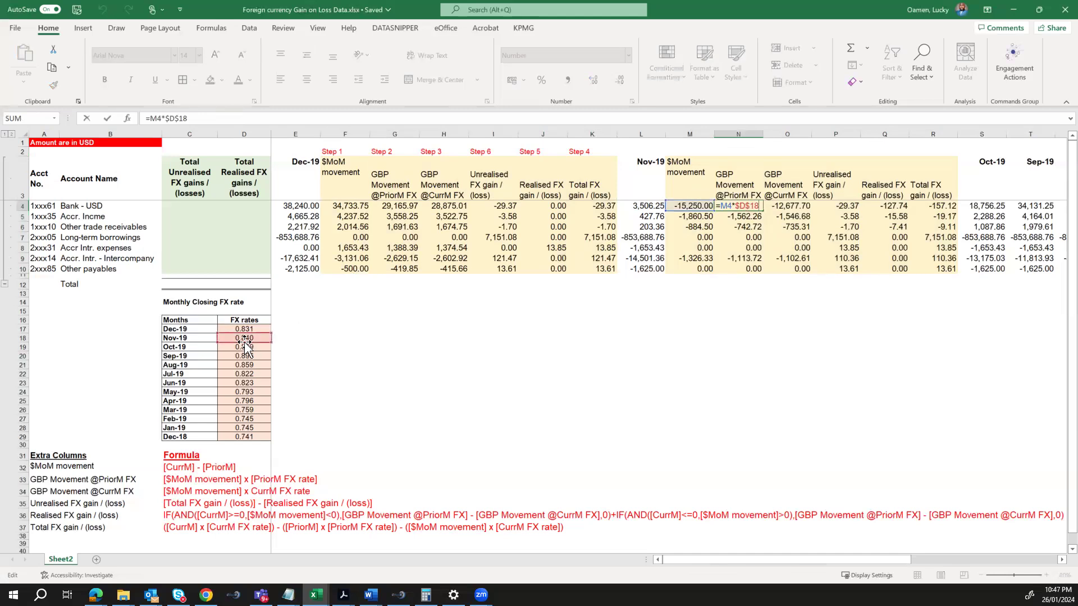
pyautogui.moveTo(244, 340); pyautogui.dragTo(245, 347)
pyautogui.hotkey('ctrl', 'Return')
pyautogui.hotkey('ctrl', 'shift', 'Down')
pyautogui.hotkey('ctrl', 'd')
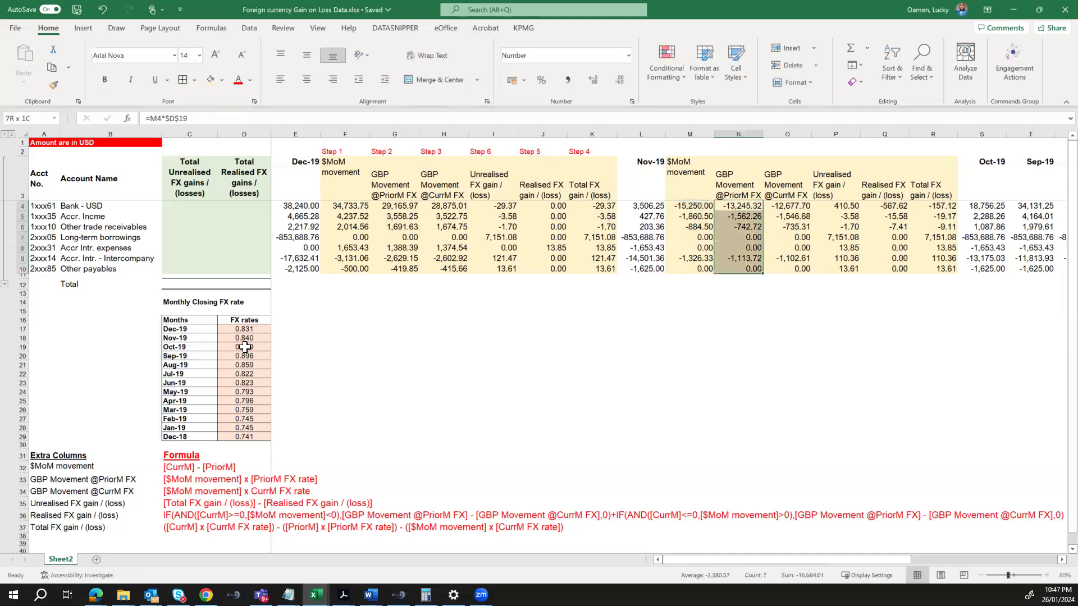
# - Point the current-rate GBP movement in O4 at the Nov-19 rate with =M4*$D$18 and fill it down to O10
pyautogui.press('Right')
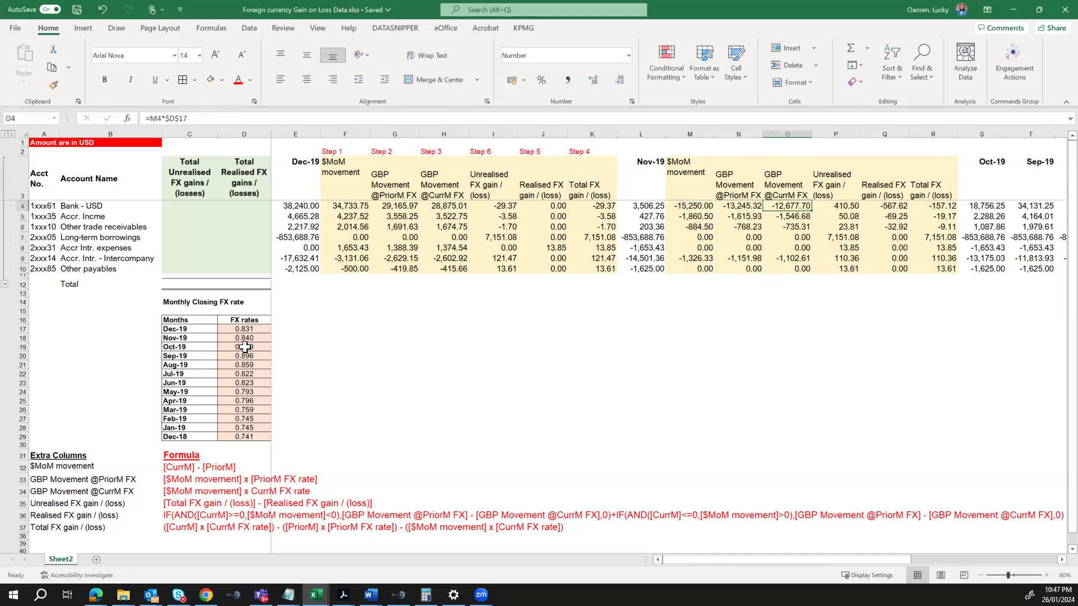
pyautogui.click(433, 119)
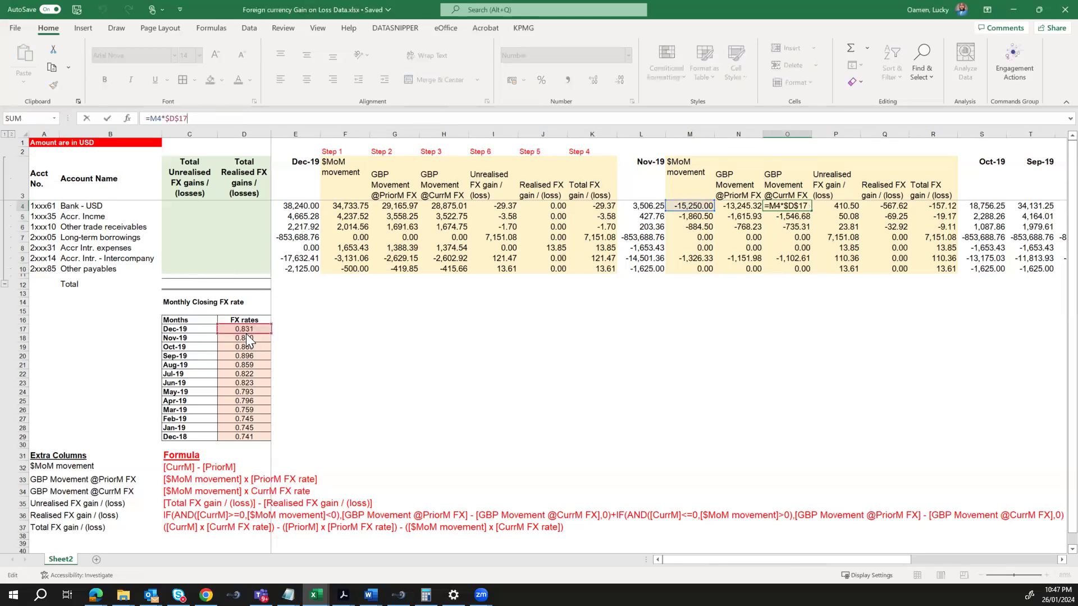
pyautogui.moveTo(247, 335); pyautogui.dragTo(248, 339)
pyautogui.hotkey('ctrl', 'Return')
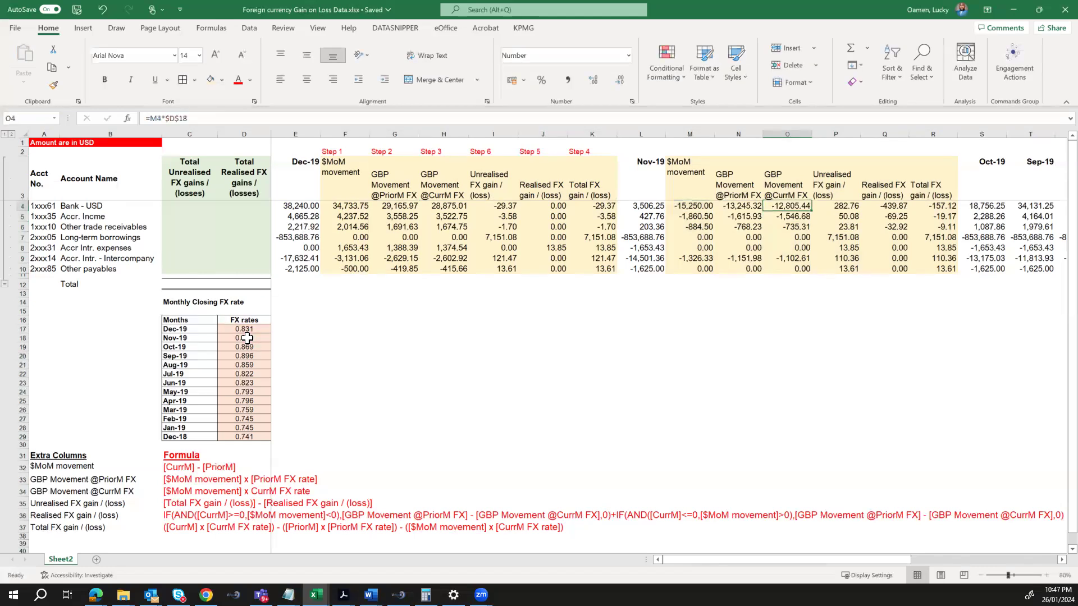
pyautogui.hotkey('ctrl', 'shift', 'Down')
pyautogui.hotkey('ctrl', 'd')
pyautogui.press('Right')
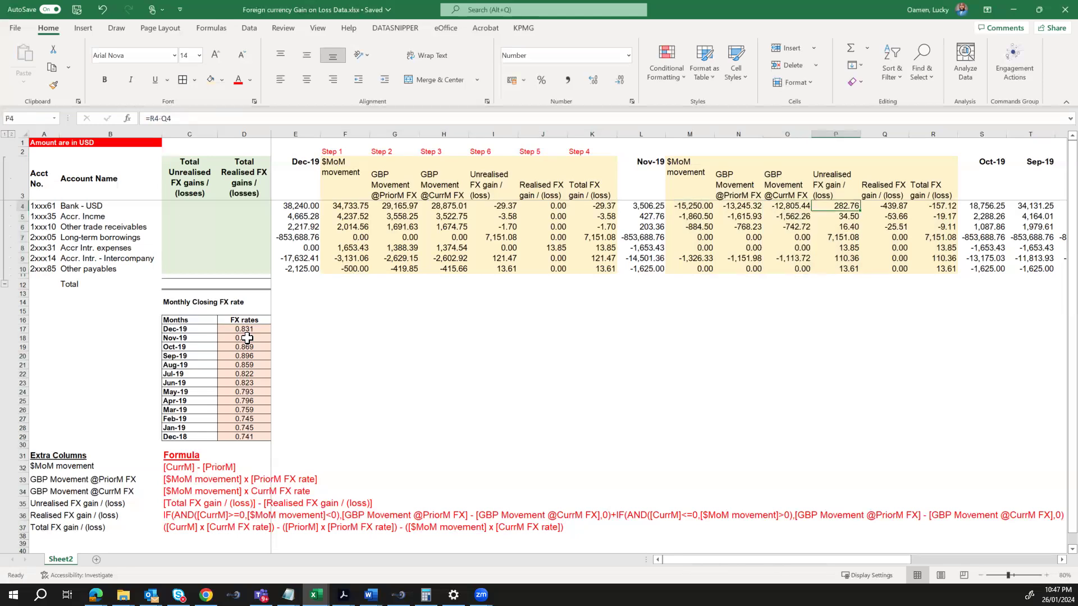
pyautogui.press('Right')
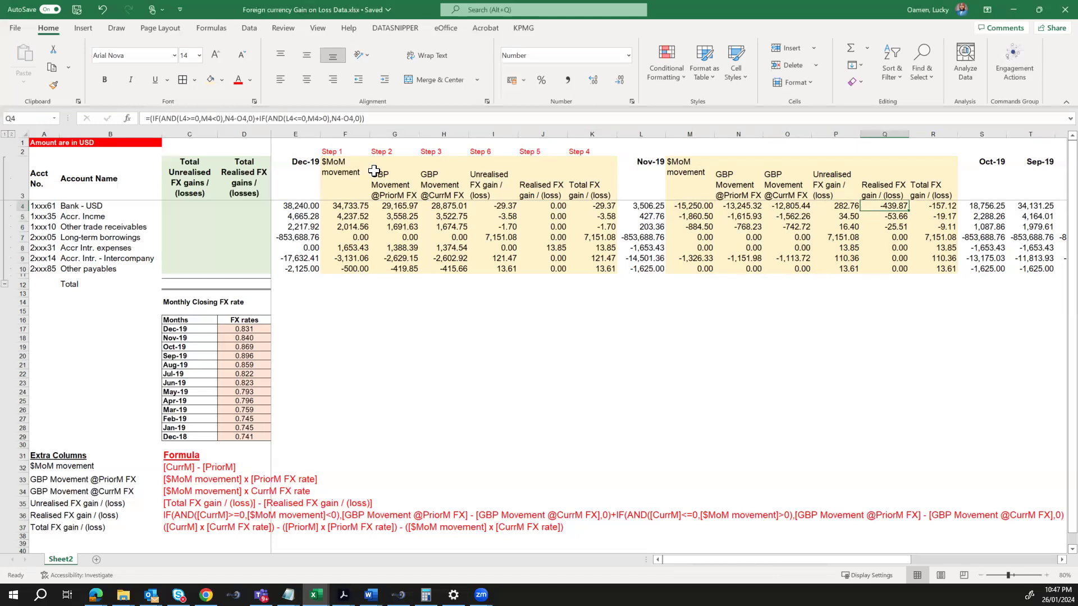
# - Copy the step labels in F2:K2 above the Nov-19 calculation columns, starting at M2
pyautogui.click(349, 152)
pyautogui.hotkey('shift', 'Right')
pyautogui.hotkey('shift', 'Right')
pyautogui.hotkey('shift', 'Right')
pyautogui.hotkey('shift', 'Right')
pyautogui.hotkey('shift', 'Right')
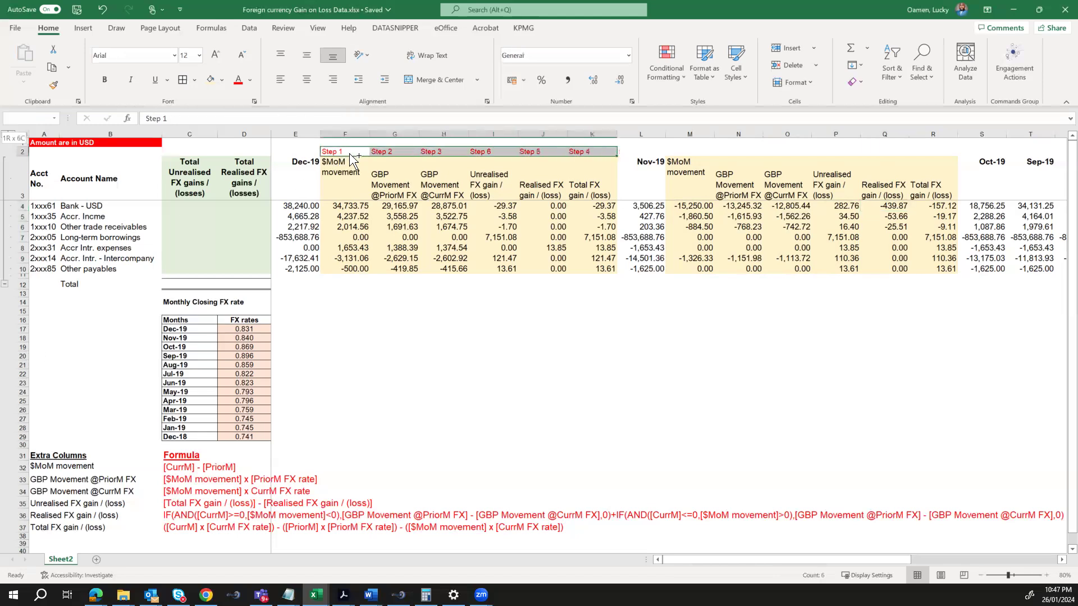
pyautogui.hotkey('ctrl', 'c')
pyautogui.press('Right')
pyautogui.press('Right')
pyautogui.press('Right')
pyautogui.press('Right')
pyautogui.press('Right')
pyautogui.press('Right')
pyautogui.press('Right')
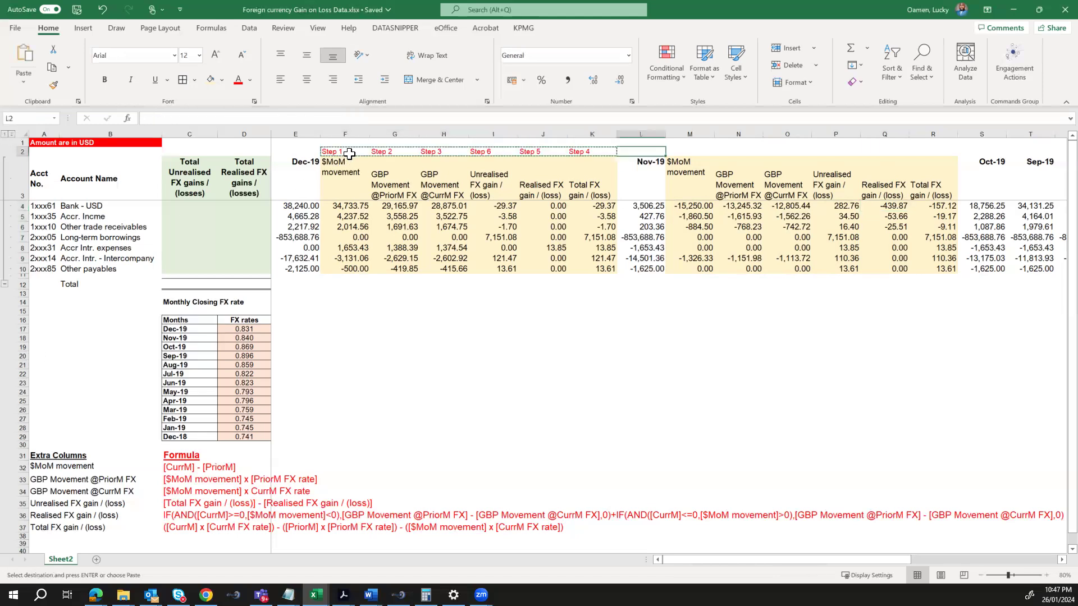
pyautogui.hotkey('ctrl', 'v')
# - Update the Nov-19 total FX gain formula in R4 to =(L4*$D$18)-(S4*$D$19)-(M4*$D$18) and fill it down to R10
pyautogui.press('Right')
pyautogui.press('Right')
pyautogui.press('Right')
pyautogui.press('Right')
pyautogui.press('Right')
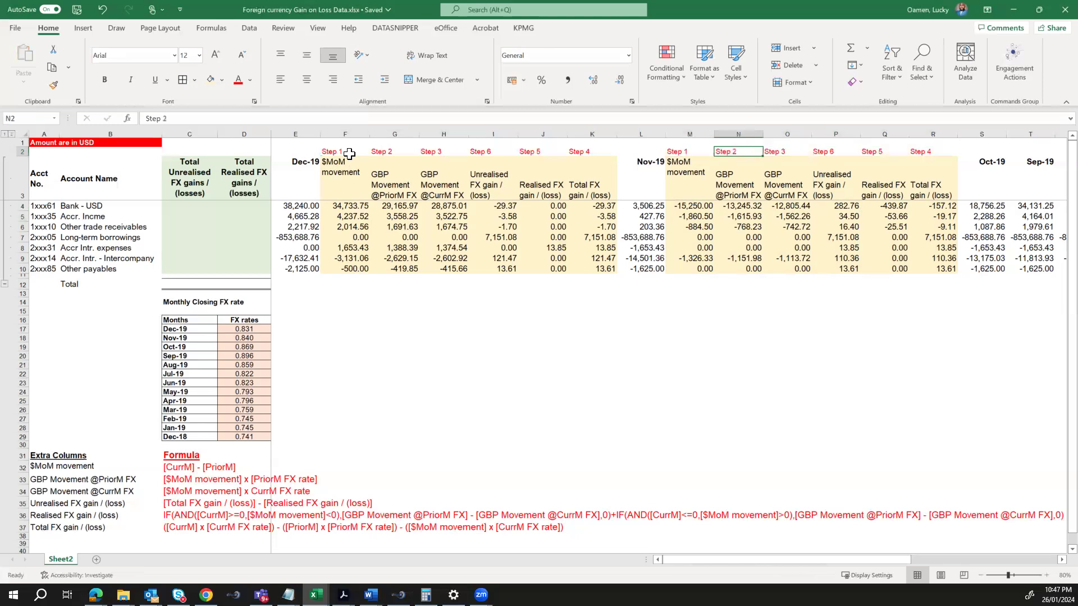
pyautogui.press('Down')
pyautogui.press('Down')
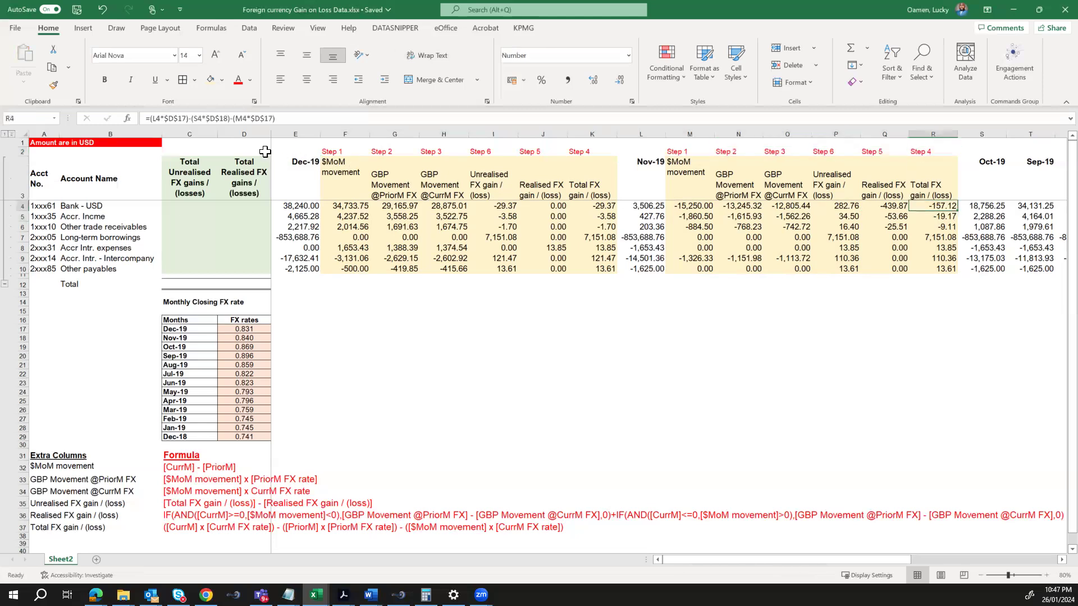
pyautogui.click(282, 119)
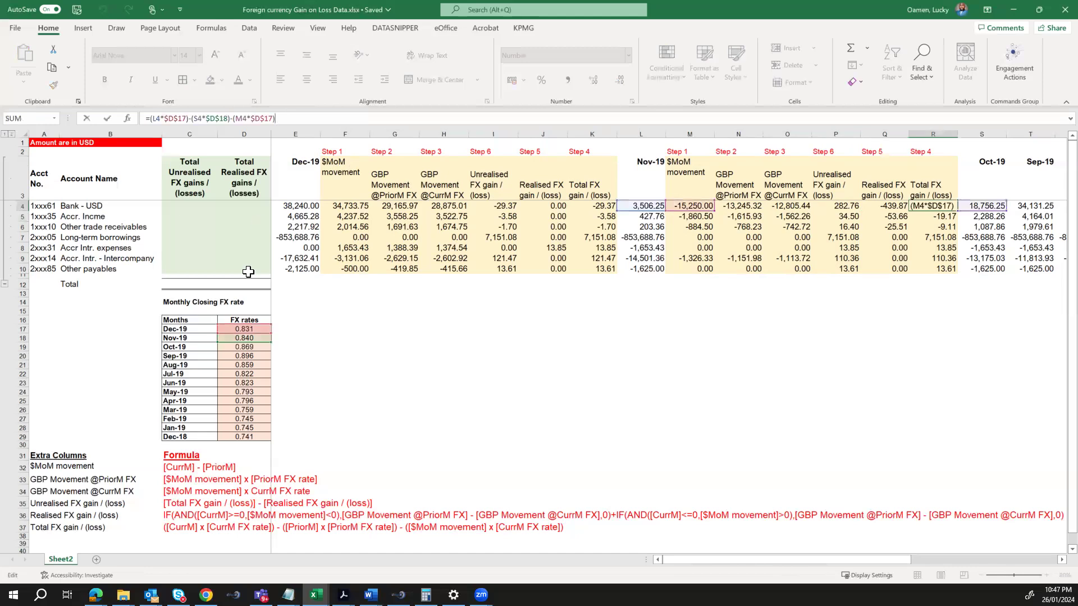
pyautogui.moveTo(242, 343)
pyautogui.mouseDown()
pyautogui.moveTo(242, 352)
pyautogui.moveTo(246, 341)
pyautogui.mouseUp()
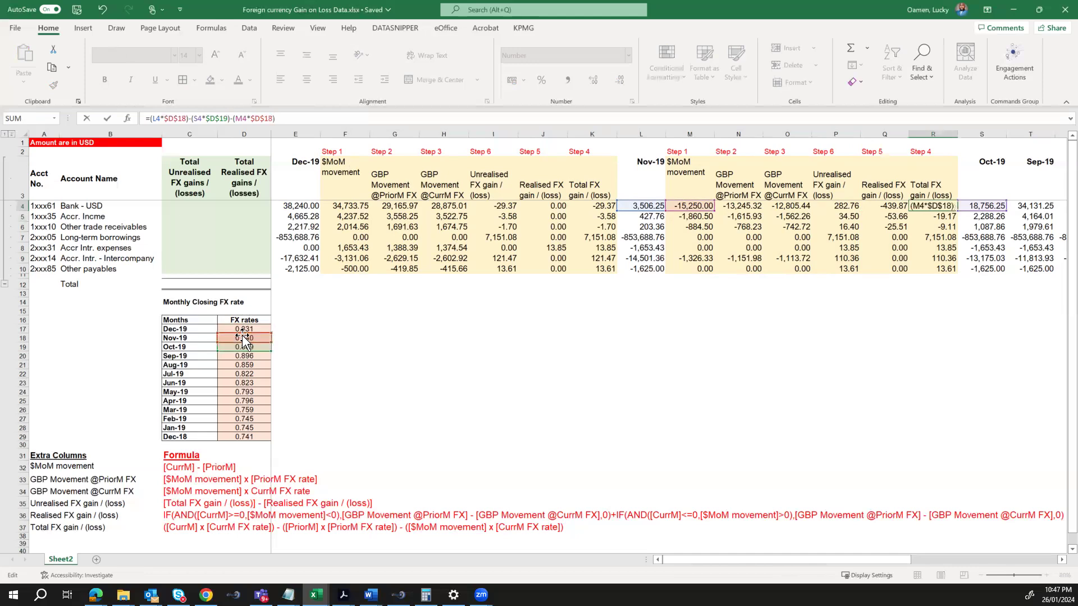
pyautogui.press('Return')
pyautogui.press('Up')
pyautogui.hotkey('ctrl', 'shift', 'Down')
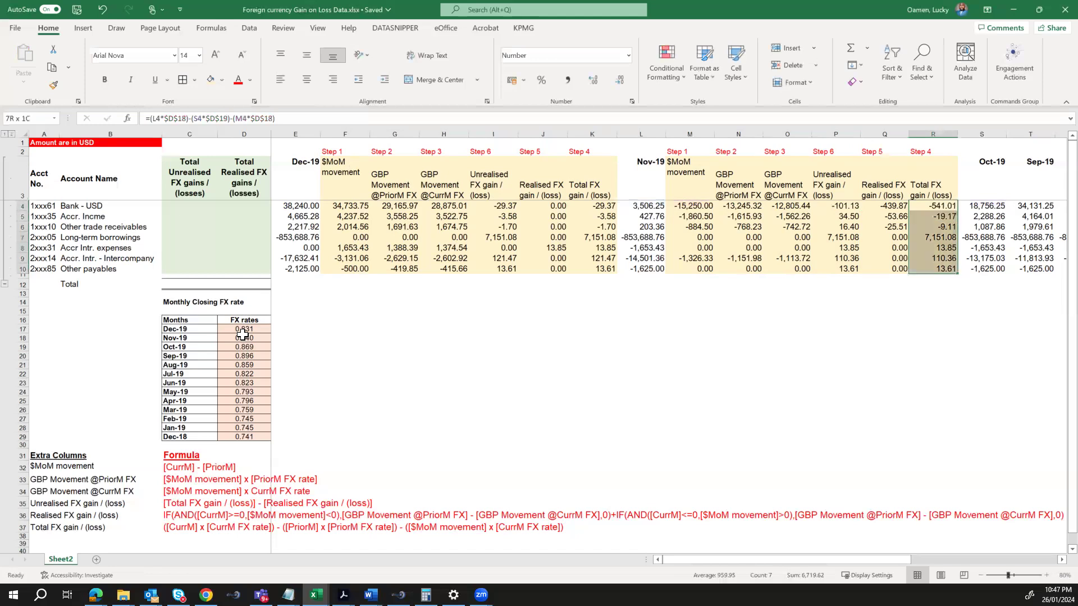
pyautogui.hotkey('ctrl', 'd')
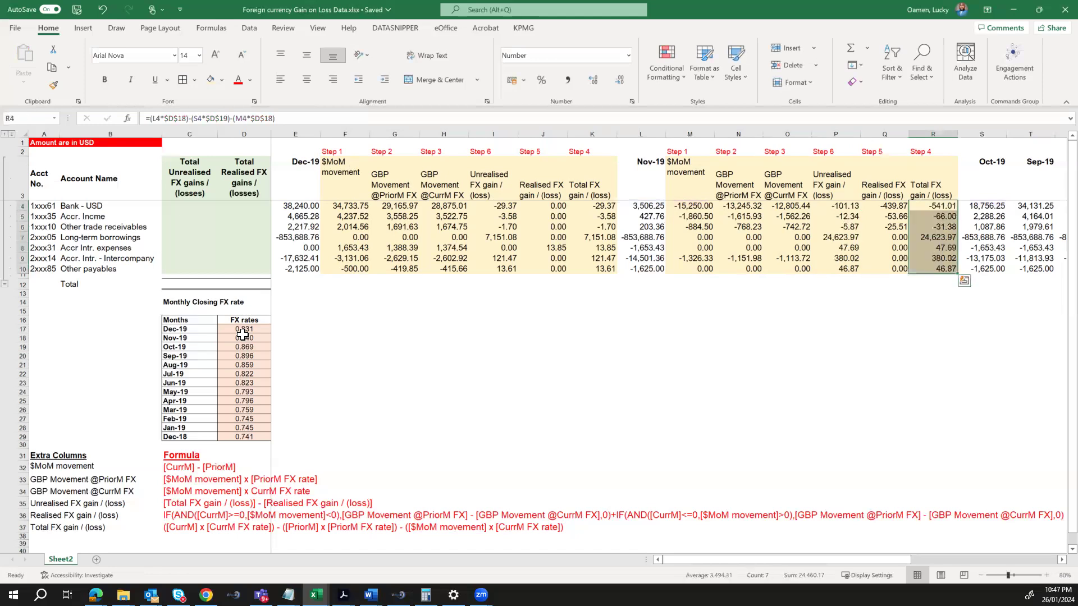
# - Review the Nov-19 realised FX gain formula in Q4 and fill it down to Q10
pyautogui.press('Left')
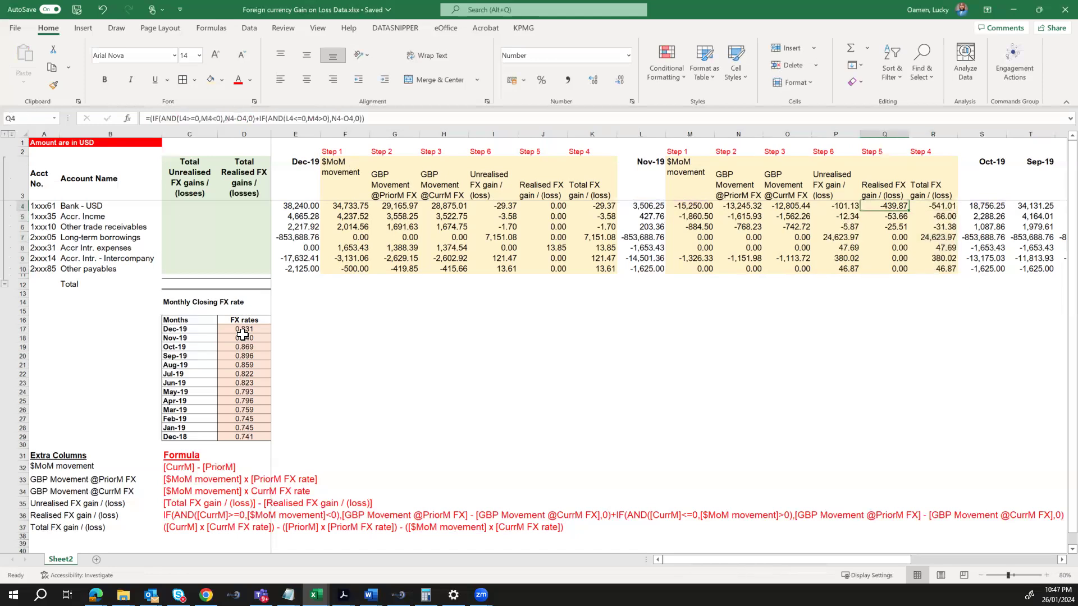
pyautogui.click(295, 117)
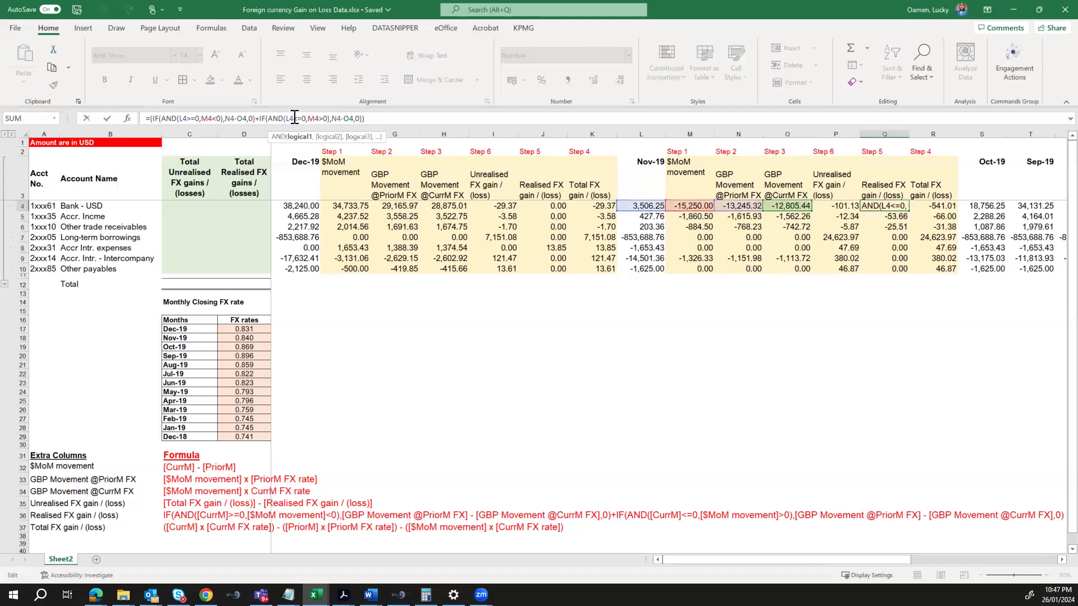
pyautogui.press('Return')
pyautogui.press('Up')
pyautogui.hotkey('ctrl', 'shift', 'Down')
pyautogui.hotkey('ctrl', 'd')
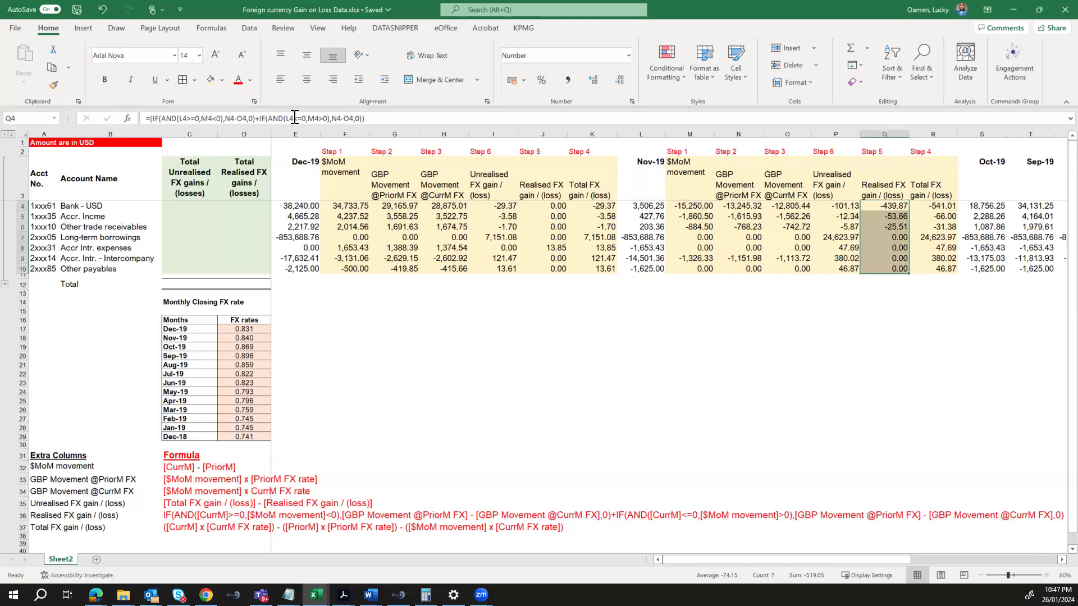
pyautogui.press('Right')
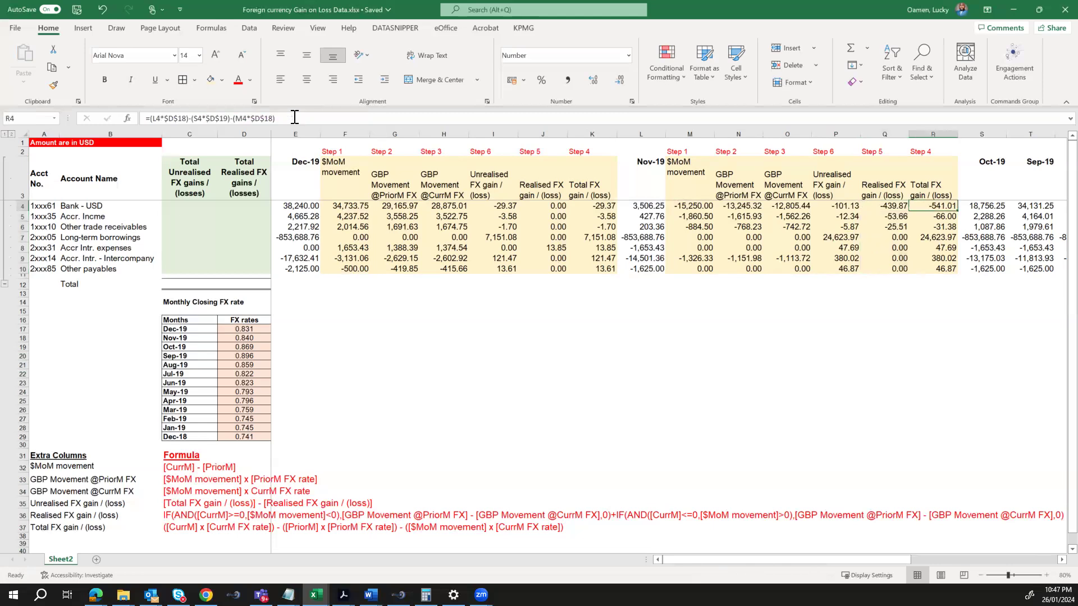
# - Compare the Bank - USD balances for Nov-19 in L4 and Oct-19 in S4 across the Nov-19 calculation columns
pyautogui.press('Left')
pyautogui.press('Left')
pyautogui.press('Left')
pyautogui.press('Left')
pyautogui.press('Left')
pyautogui.press('Left')
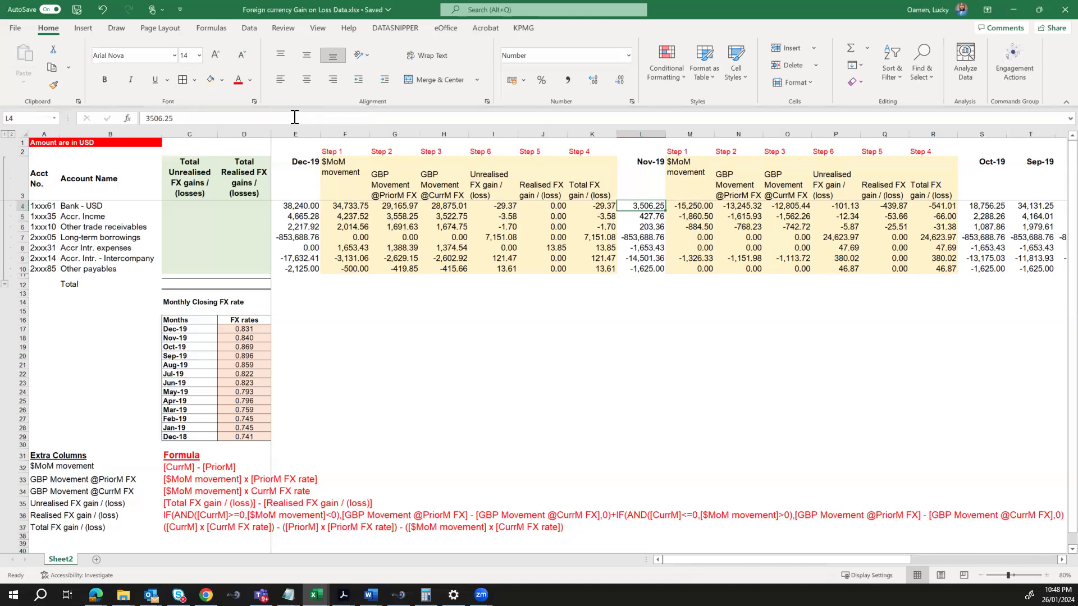
pyautogui.press('Right')
pyautogui.press('Right')
pyautogui.press('Right')
pyautogui.press('Right')
pyautogui.press('Right')
pyautogui.press('Right')
pyautogui.press('Right')
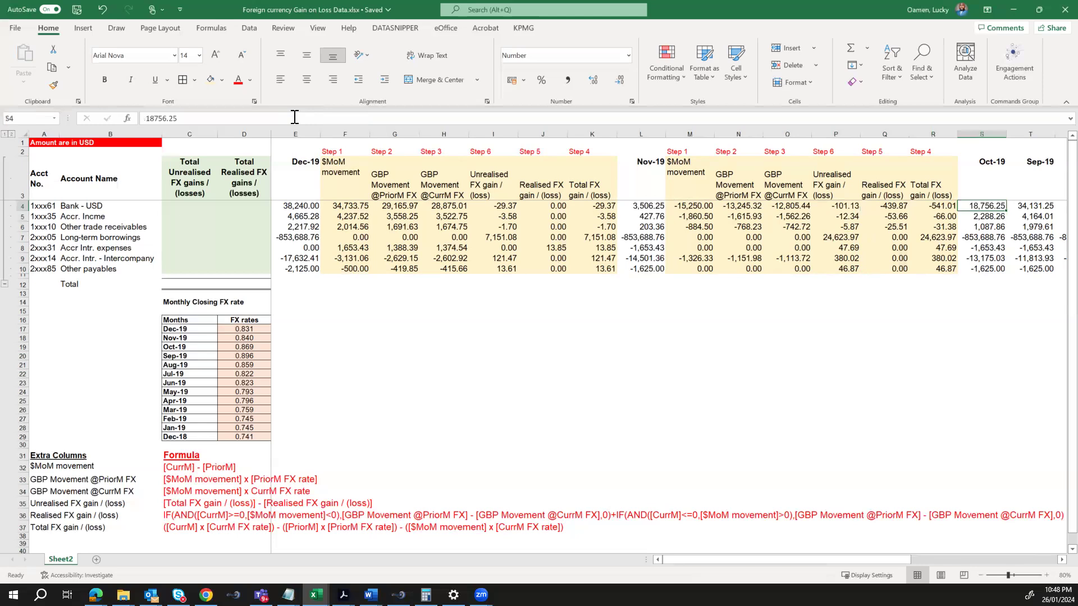
# - Examine the Nov-19 unrealised, realised and total FX gain formulas in P4:R4 and the total FX results down to R9
pyautogui.press('Left')
pyautogui.press('Left')
pyautogui.press('Left')
pyautogui.press('Left')
pyautogui.press('Left')
pyautogui.press('Left')
pyautogui.press('Left')
pyautogui.press('Right')
pyautogui.press('Right')
pyautogui.press('Right')
pyautogui.press('Right')
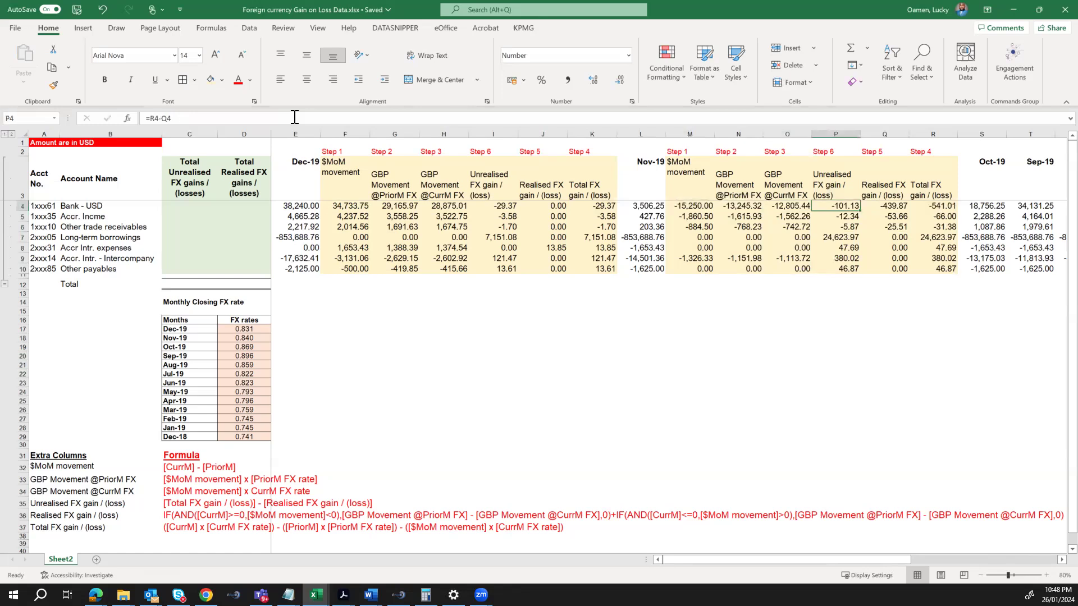
pyautogui.press('Right')
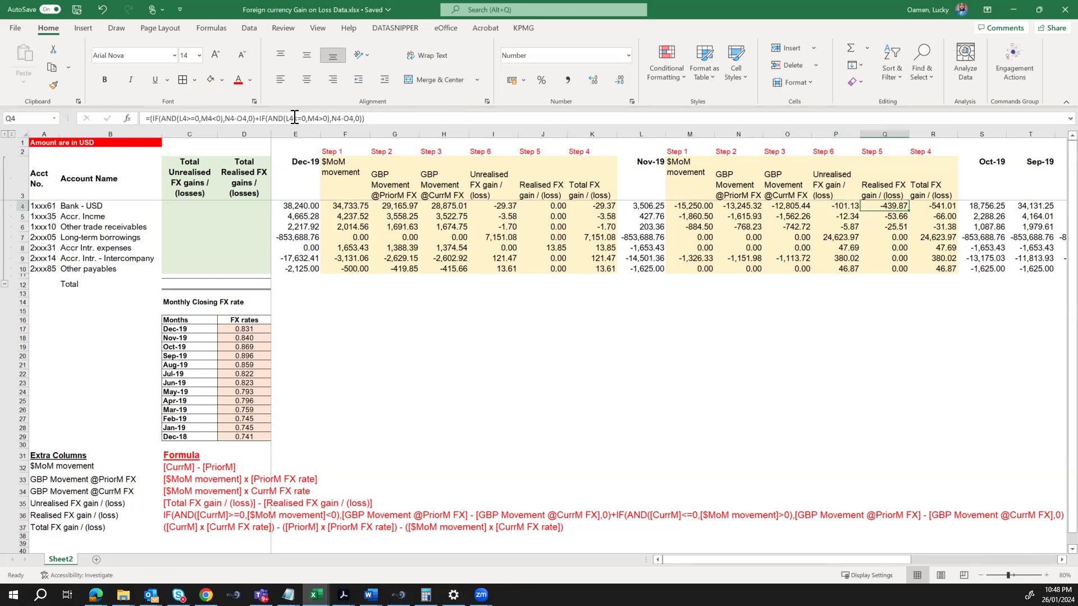
pyautogui.press('Left')
pyautogui.press('Right')
pyautogui.press('Right')
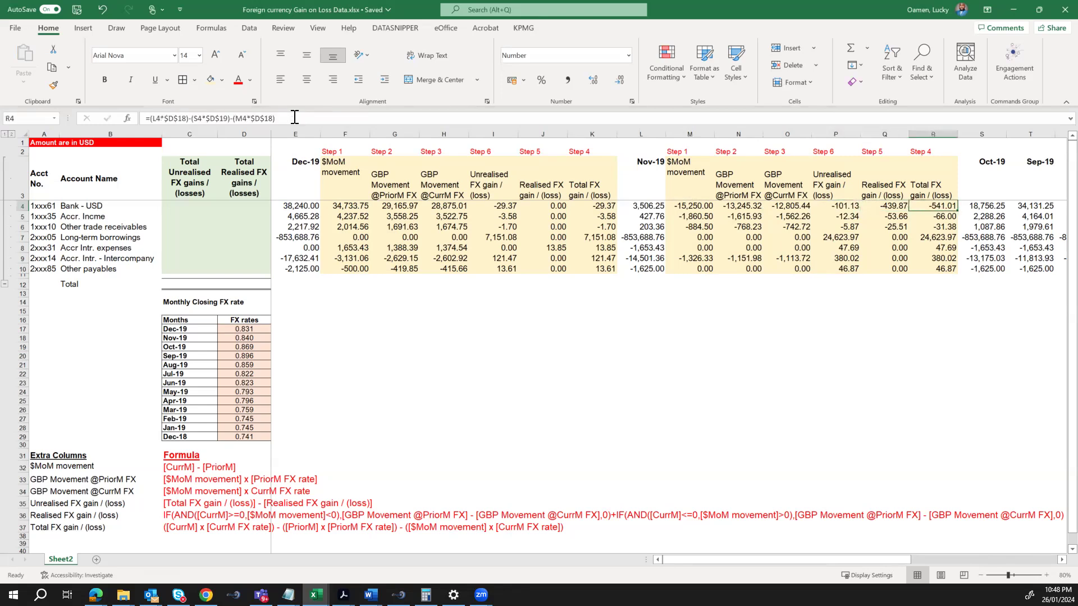
pyautogui.press('Down')
pyautogui.press('Down')
pyautogui.press('Down')
pyautogui.press('Down')
pyautogui.press('Down')
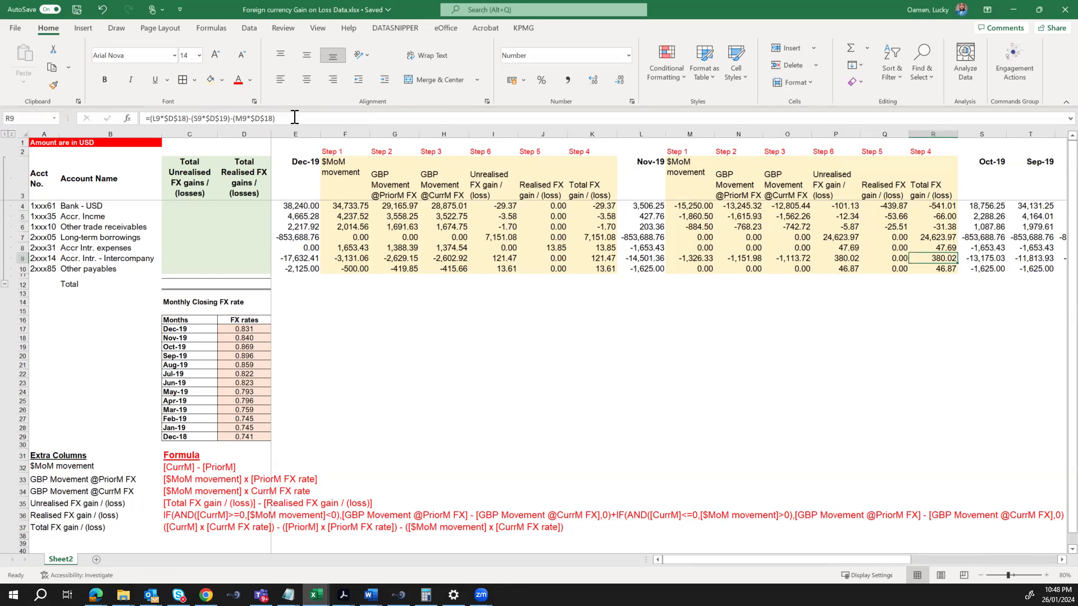
# - Insert six blank columns before the Sep-19 balances, starting at column T
pyautogui.press('Right')
pyautogui.press('Right')
pyautogui.press('Right')
pyautogui.press('Right')
pyautogui.press('Right')
pyautogui.press('Right')
pyautogui.press('Right')
pyautogui.press('Right')
pyautogui.press('Right')
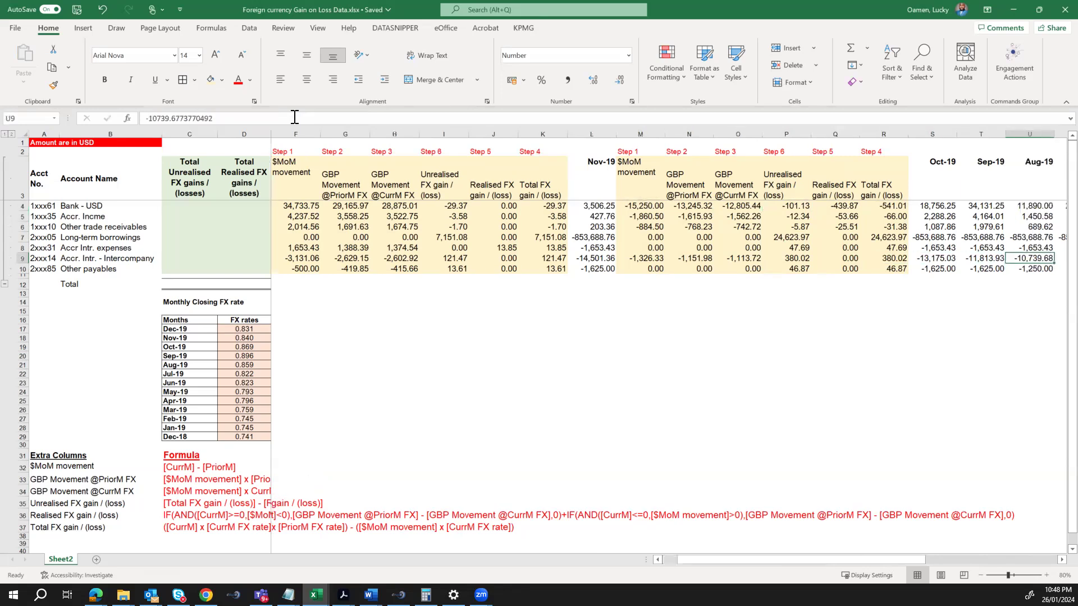
pyautogui.press('Right')
pyautogui.press('Right')
pyautogui.press('Right')
pyautogui.press('Right')
pyautogui.press('Right')
pyautogui.press('Right')
pyautogui.press('Right')
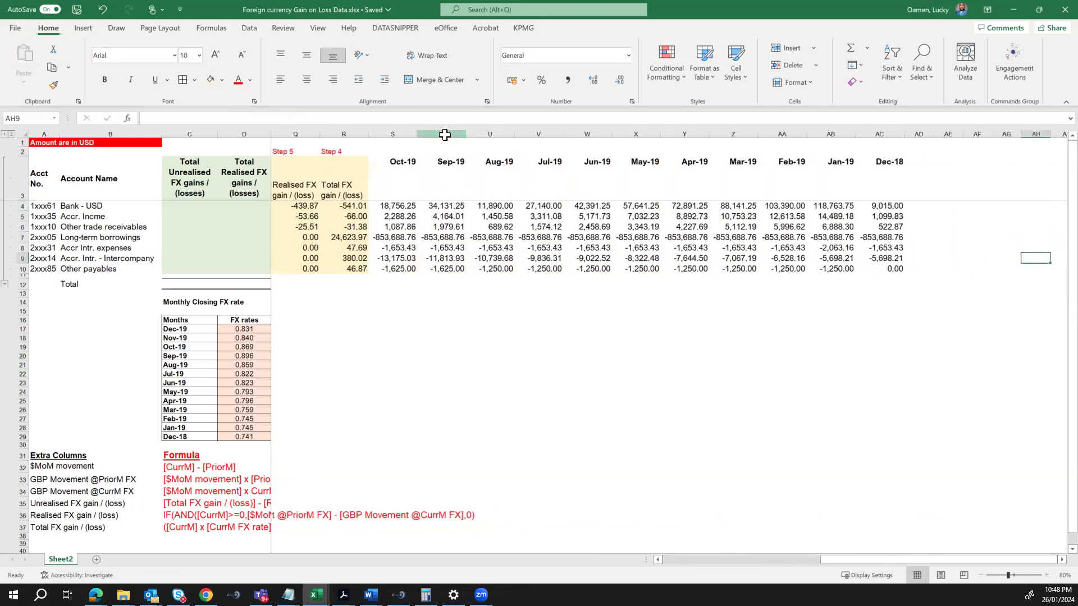
pyautogui.click(445, 132)
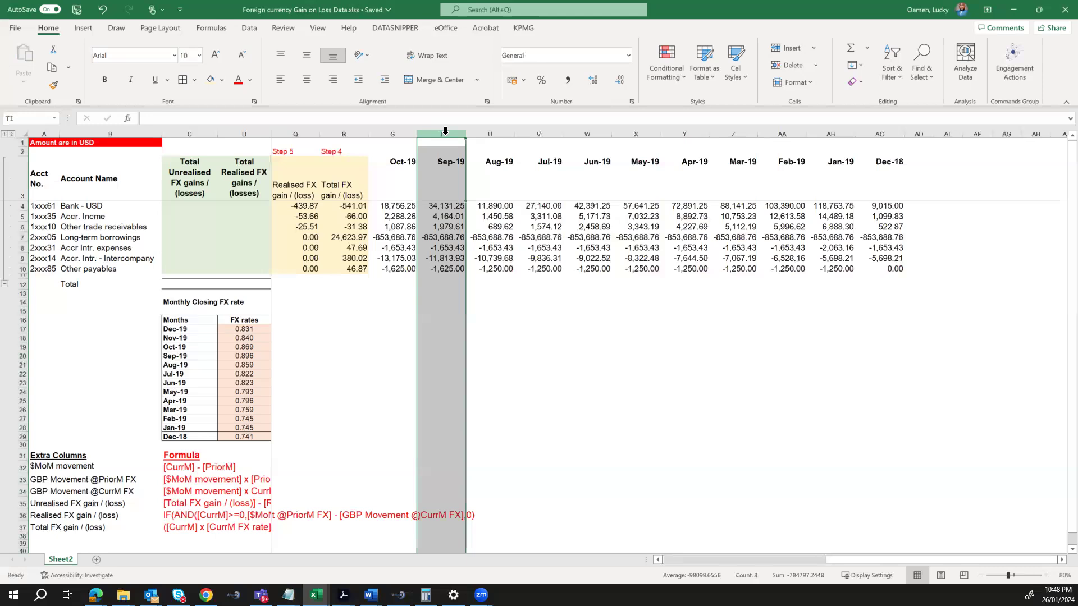
pyautogui.hotkey('ctrl', 'shift', '=')
pyautogui.hotkey('ctrl', 'shift', '=')
pyautogui.hotkey('ctrl', 'shift', '=')
pyautogui.hotkey('ctrl', 'shift', '=')
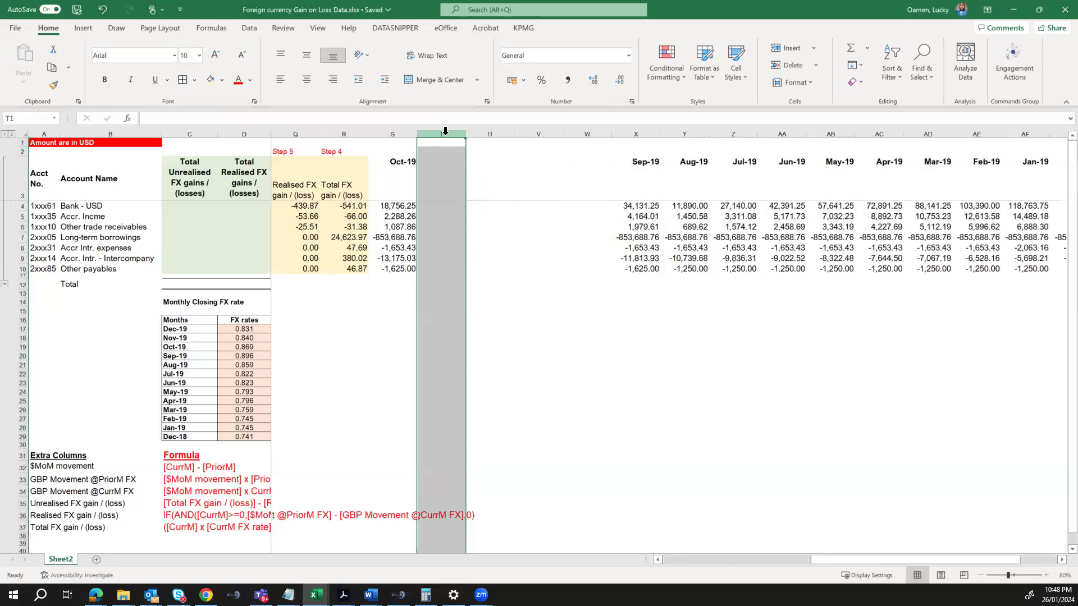
pyautogui.hotkey('ctrl', 'shift', '=')
pyautogui.hotkey('ctrl', 'shift', '=')
# - Copy the Nov-19 calculation block M2:R10, including step labels and headings, into the blank Oct-19 columns starting at T2
pyautogui.click(359, 151)
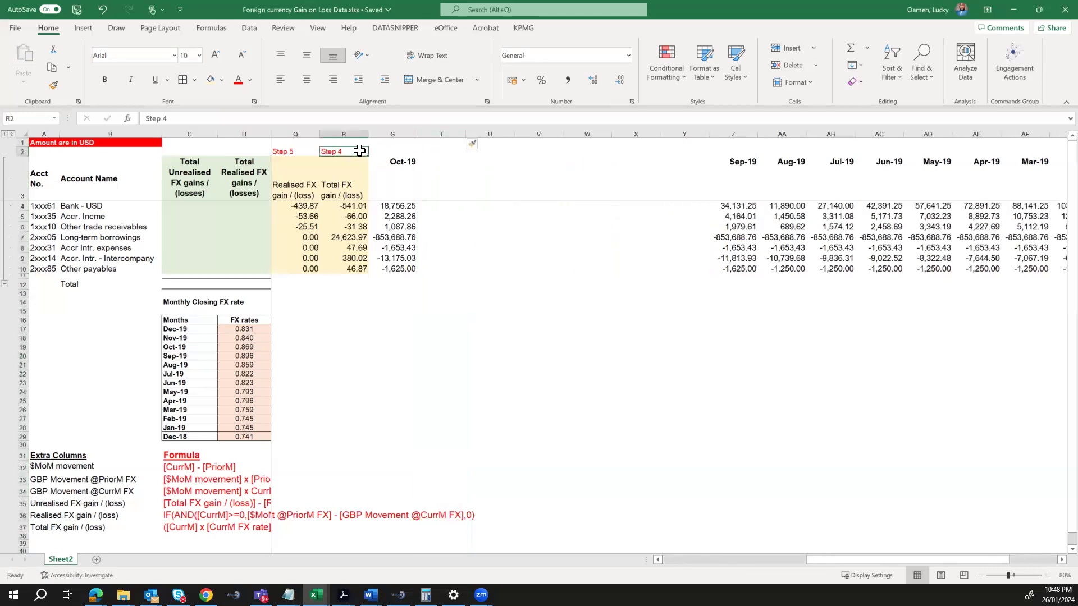
pyautogui.press('Left')
pyautogui.press('Left')
pyautogui.press('Left')
pyautogui.press('Left')
pyautogui.press('Left')
pyautogui.hotkey('shift', 'Right')
pyautogui.hotkey('shift', 'Right')
pyautogui.hotkey('shift', 'Right')
pyautogui.hotkey('shift', 'Right')
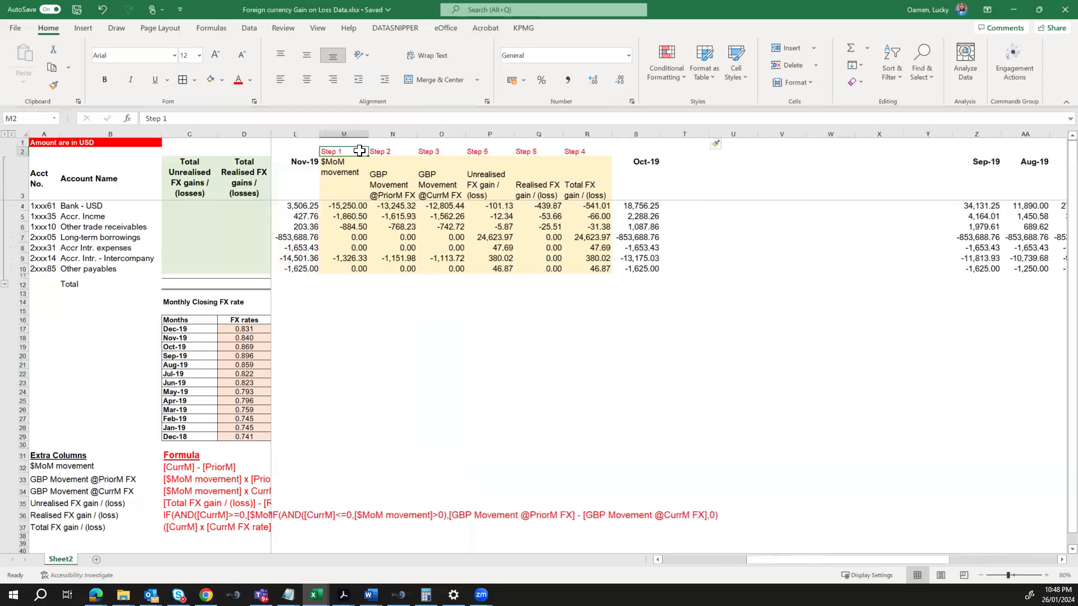
pyautogui.hotkey('shift', 'Right')
pyautogui.hotkey('shift', 'Down')
pyautogui.hotkey('shift', 'Down')
pyautogui.hotkey('shift', 'Down')
pyautogui.hotkey('shift', 'Down')
pyautogui.hotkey('shift', 'Down')
pyautogui.hotkey('shift', 'Down')
pyautogui.hotkey('shift', 'Down')
pyautogui.hotkey('shift', 'Down')
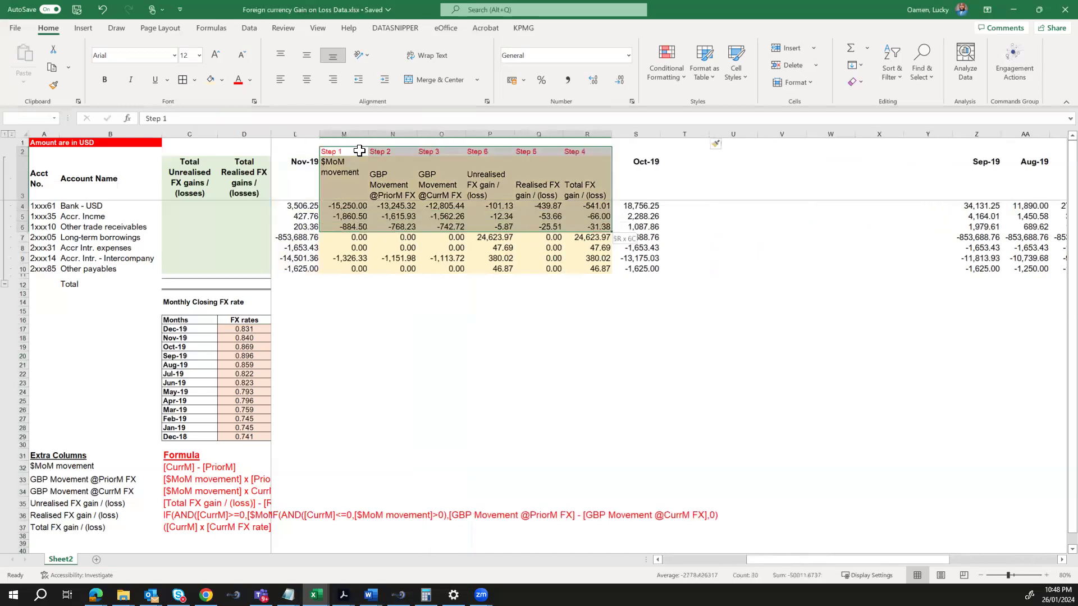
pyautogui.hotkey('ctrl', 'c')
pyautogui.press('Right')
pyautogui.press('Right')
pyautogui.press('Right')
pyautogui.press('Right')
pyautogui.press('Right')
pyautogui.press('Right')
pyautogui.press('Right')
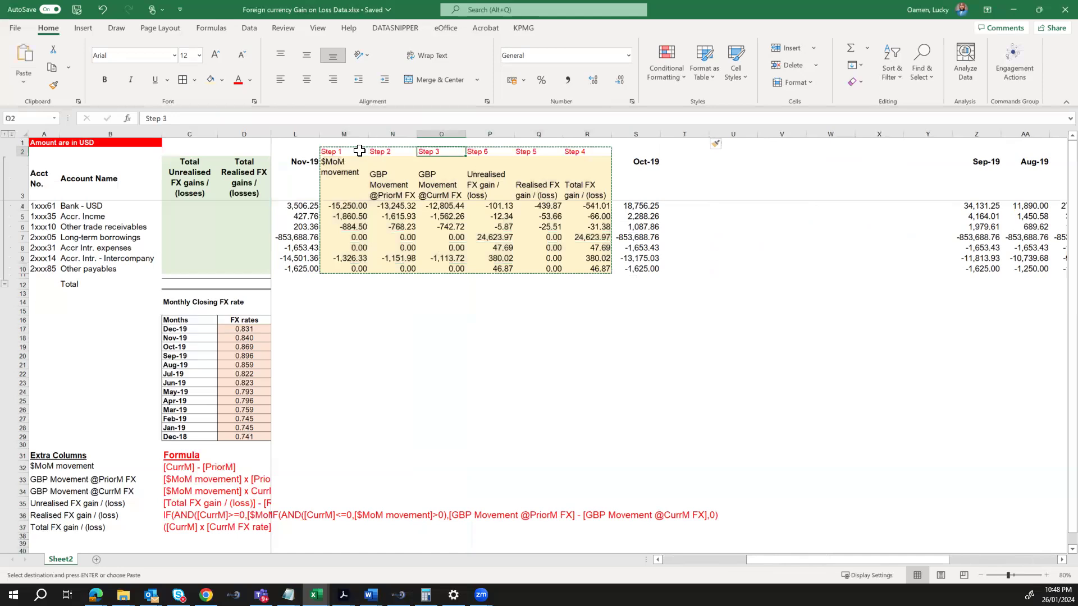
pyautogui.press('Return')
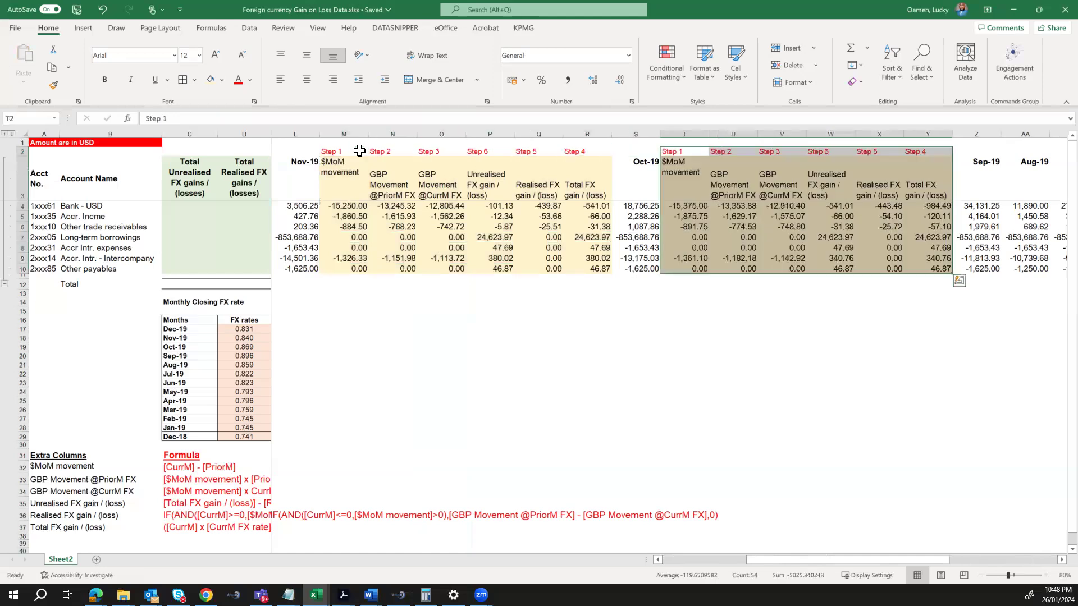
# - Check the $MoM movement formula in T4, point the prior-rate GBP movement in U4 at the Sep-19 rate in $D$20, and fill it down to U10
pyautogui.press('Down')
pyautogui.press('Down')
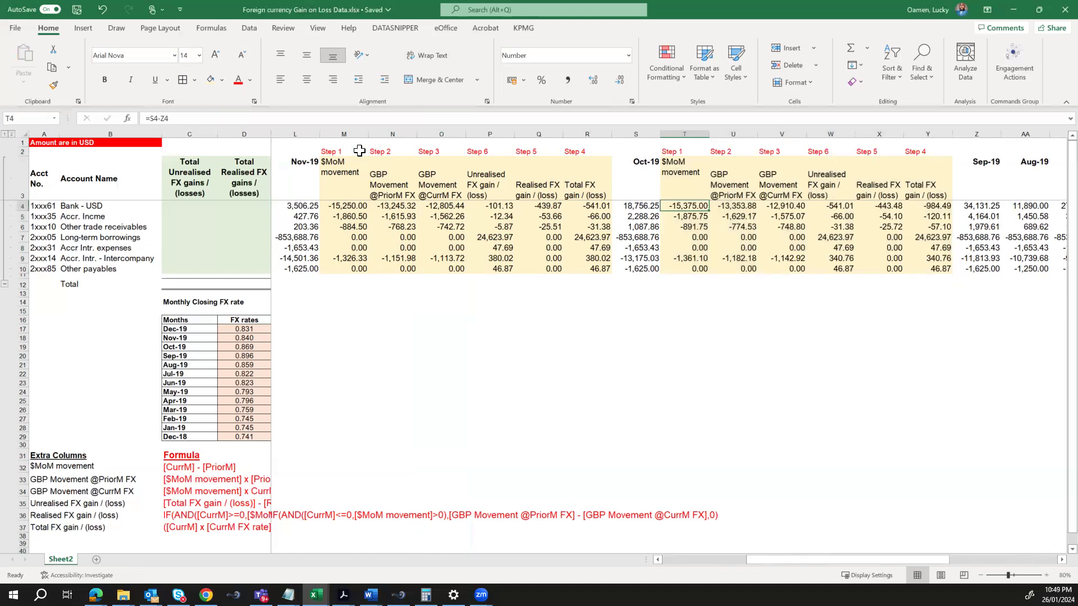
pyautogui.press('F2')
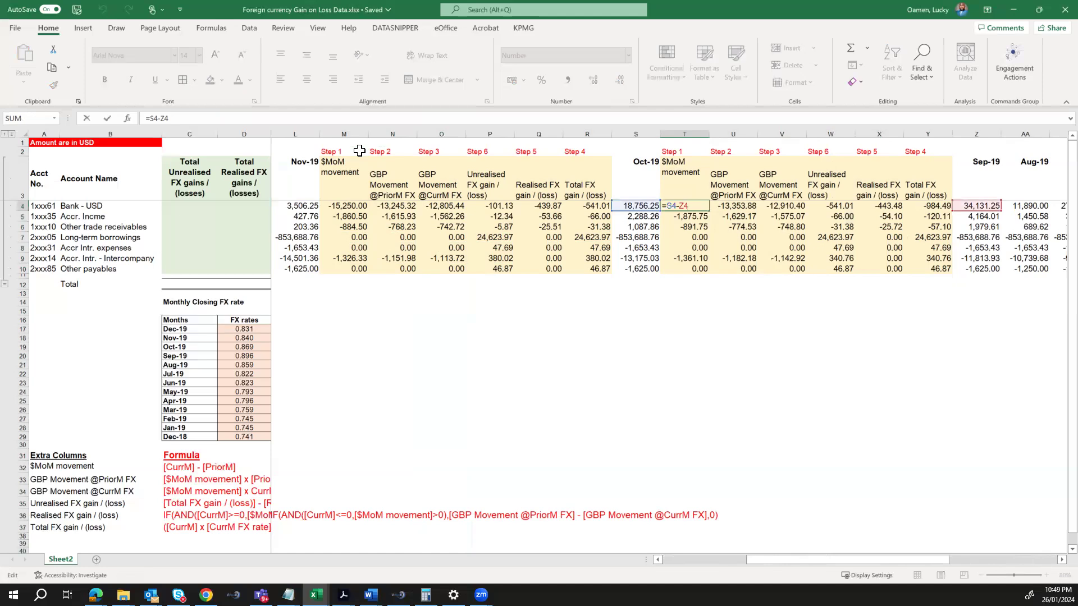
pyautogui.press('Tab')
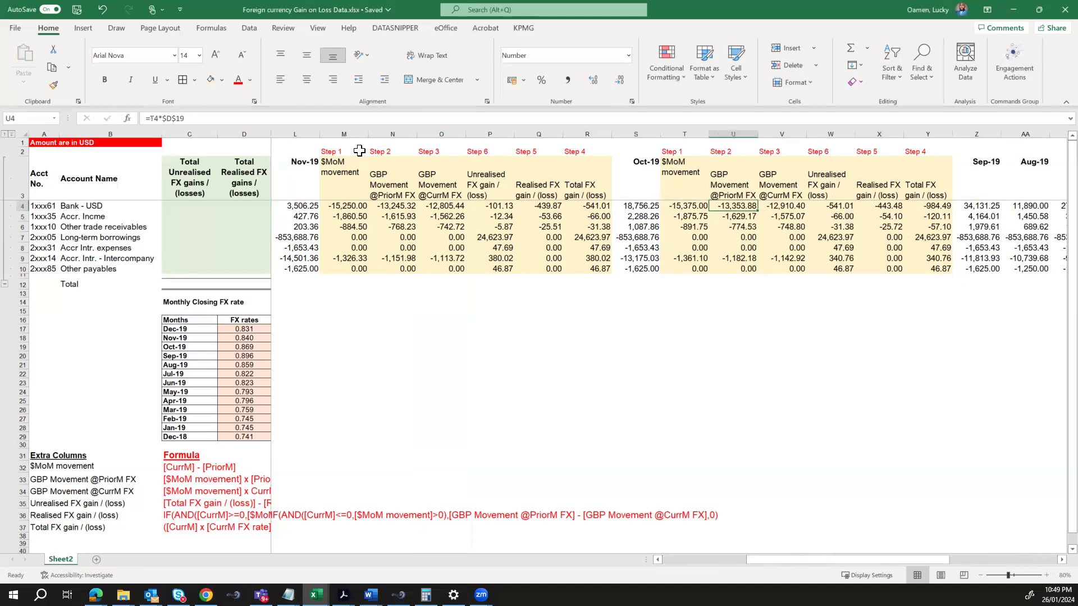
pyautogui.press('F2')
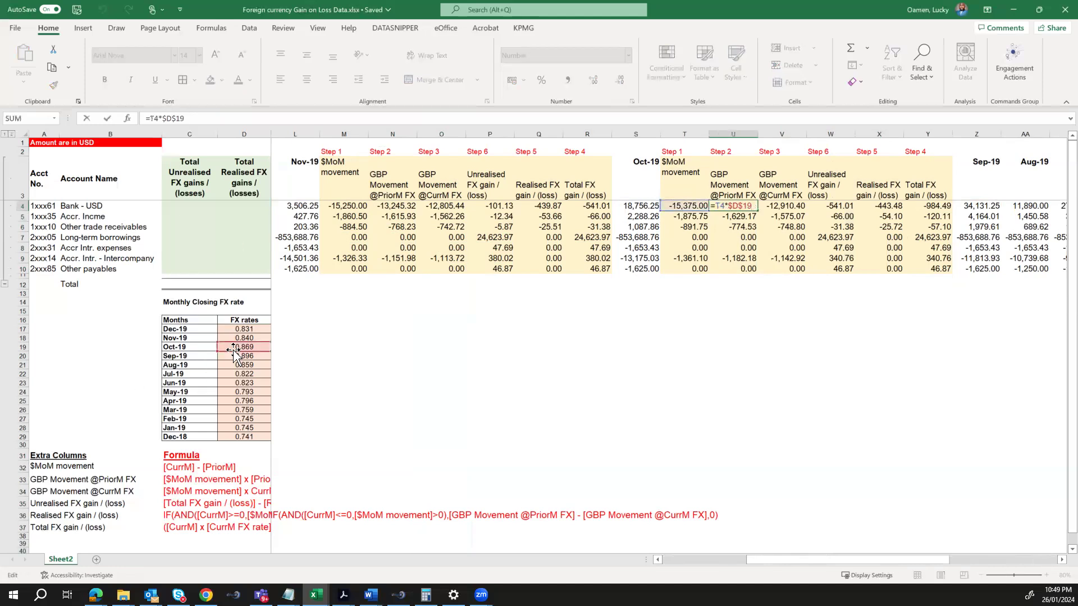
pyautogui.moveTo(233, 353); pyautogui.dragTo(233, 355)
pyautogui.hotkey('ctrl', 'Return')
pyautogui.hotkey('ctrl', 'shift', 'Down')
pyautogui.hotkey('ctrl', 'd')
# - Point the current-rate GBP movement in V4 at the Oct-19 rate with =T4*$D$19 and fill it down to V10
pyautogui.press('Right')
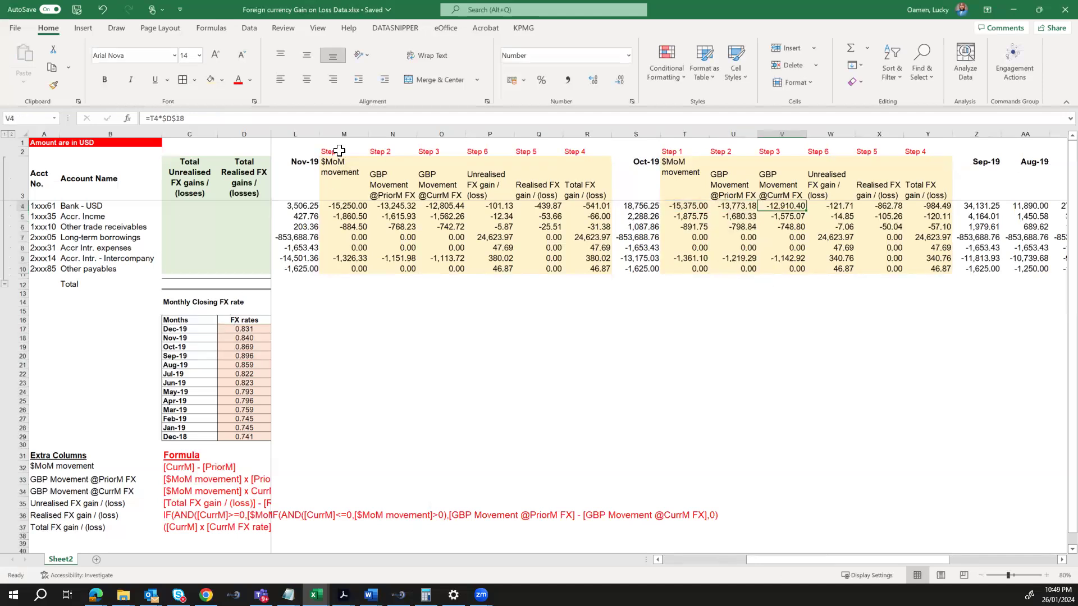
pyautogui.press('F2')
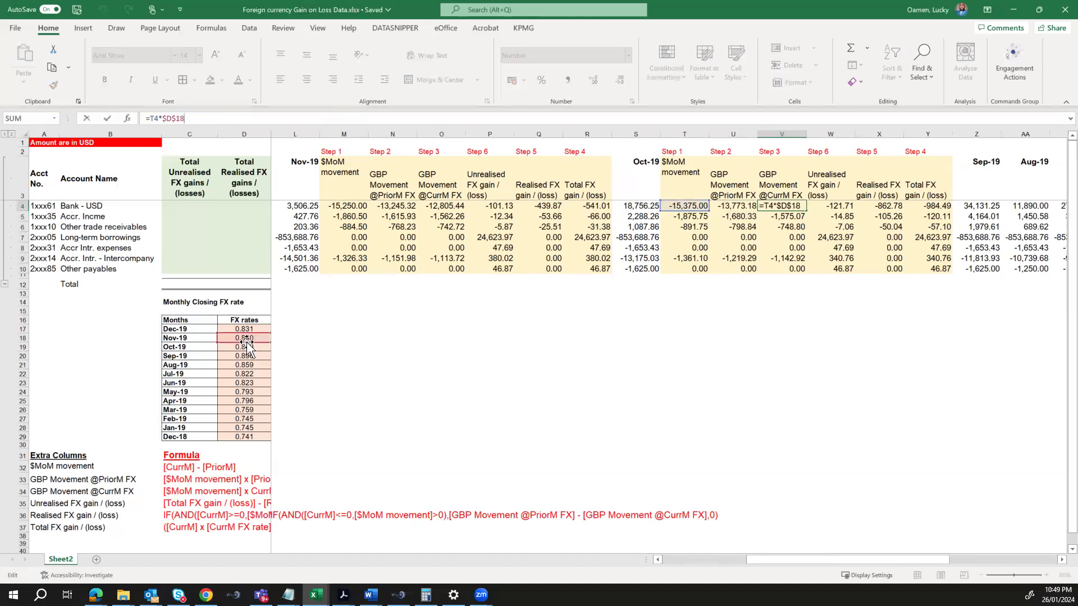
pyautogui.press('Return')
pyautogui.press('Up')
pyautogui.hotkey('ctrl', 'shift', 'Down')
pyautogui.hotkey('ctrl', 'd')
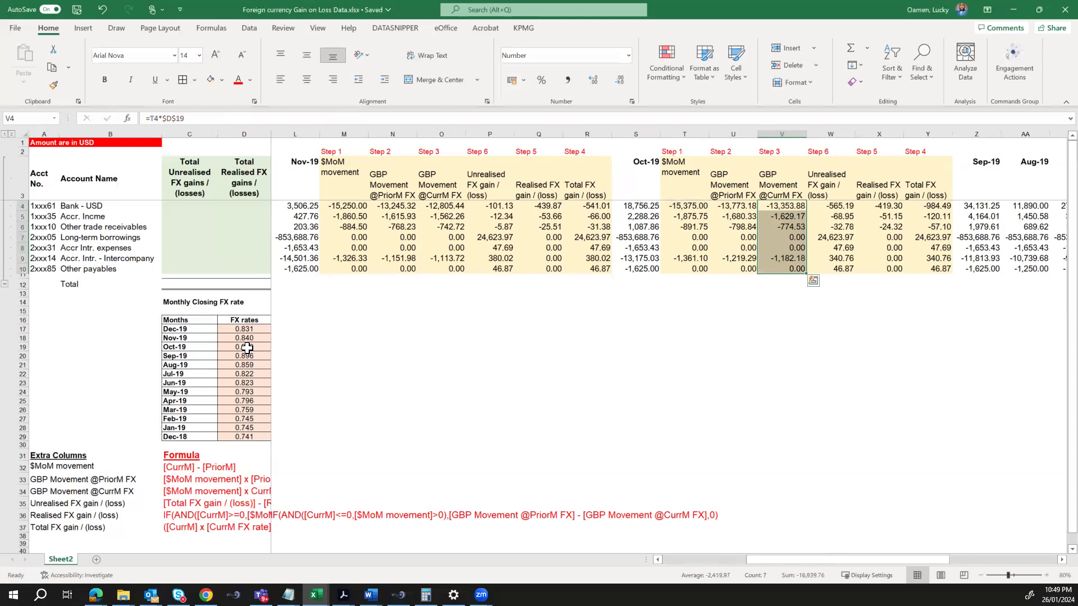
# - Update the Oct-19 total FX gain formula in Y4 to =(S4*$D$19)-(Z4*$D$20)-(T4*$D$19) and fill it down to Y10
pyautogui.press('Right')
pyautogui.press('Right')
pyautogui.press('Right')
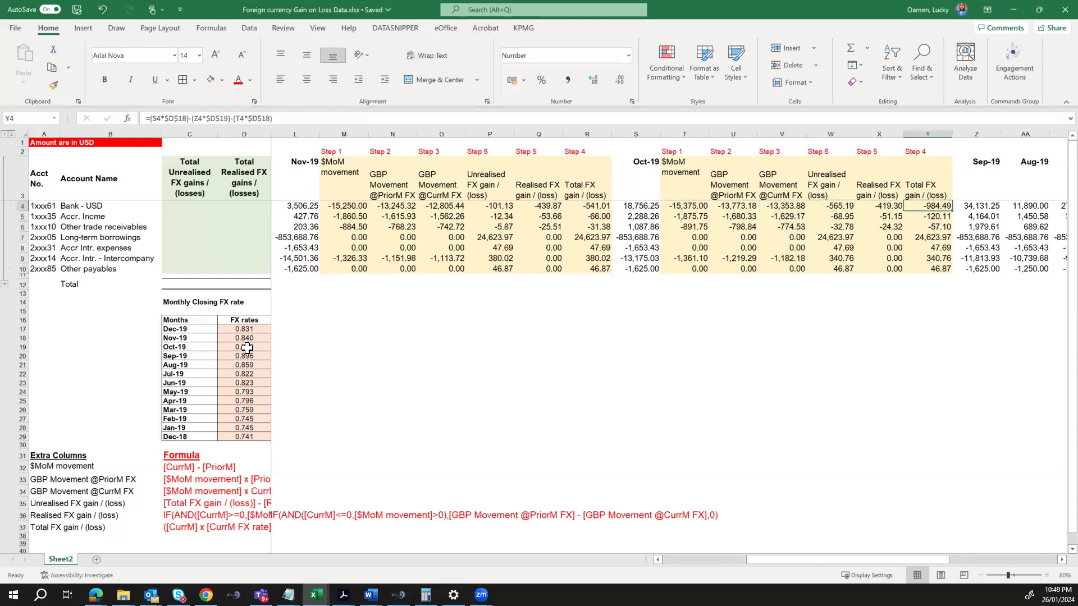
pyautogui.click(251, 119)
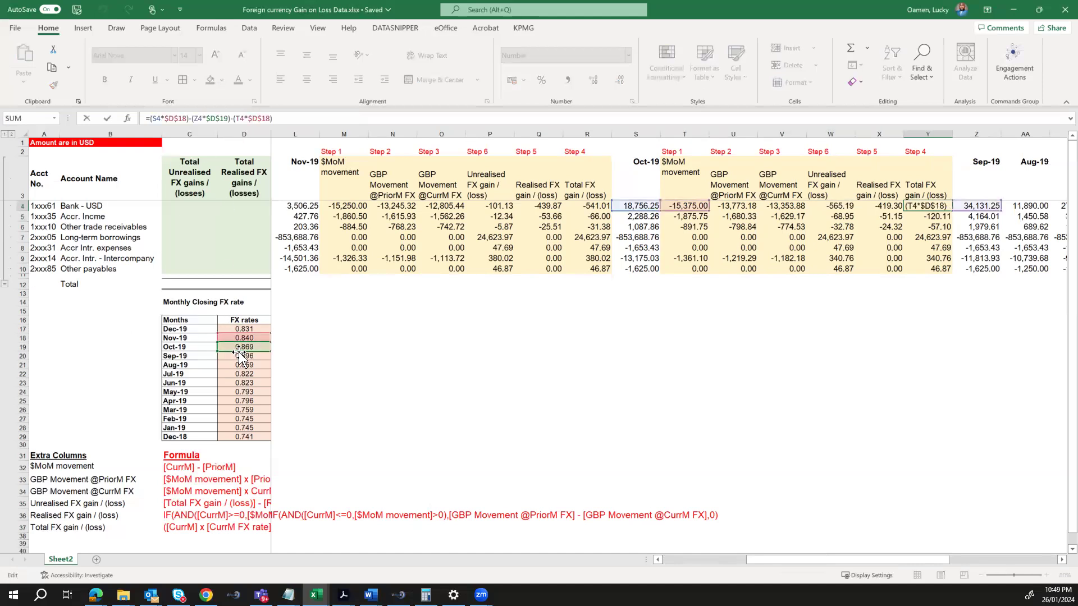
pyautogui.moveTo(240, 352); pyautogui.dragTo(243, 366)
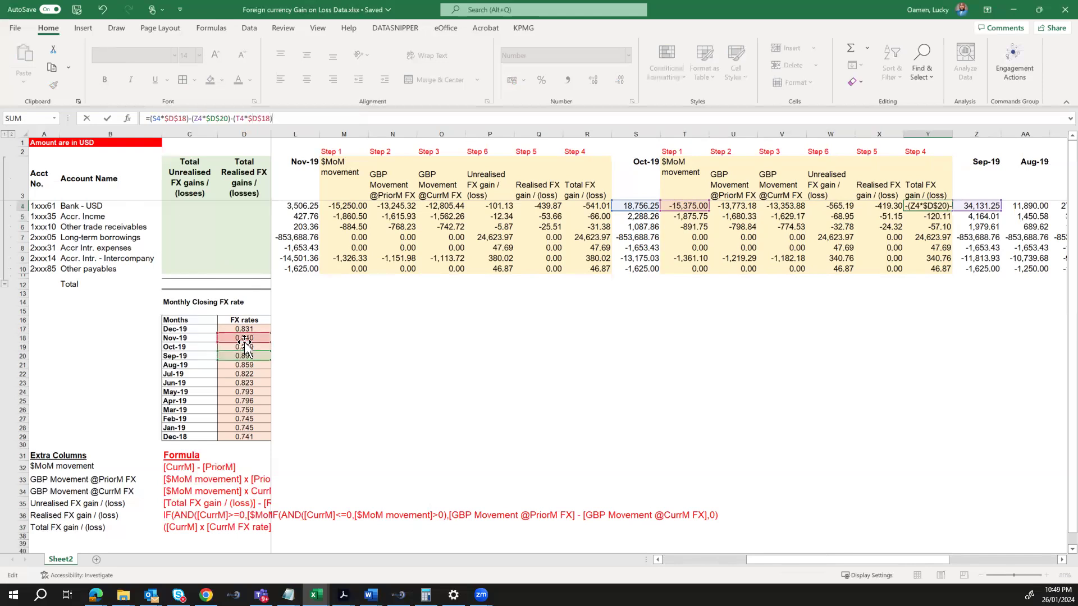
pyautogui.moveTo(244, 343); pyautogui.dragTo(245, 349)
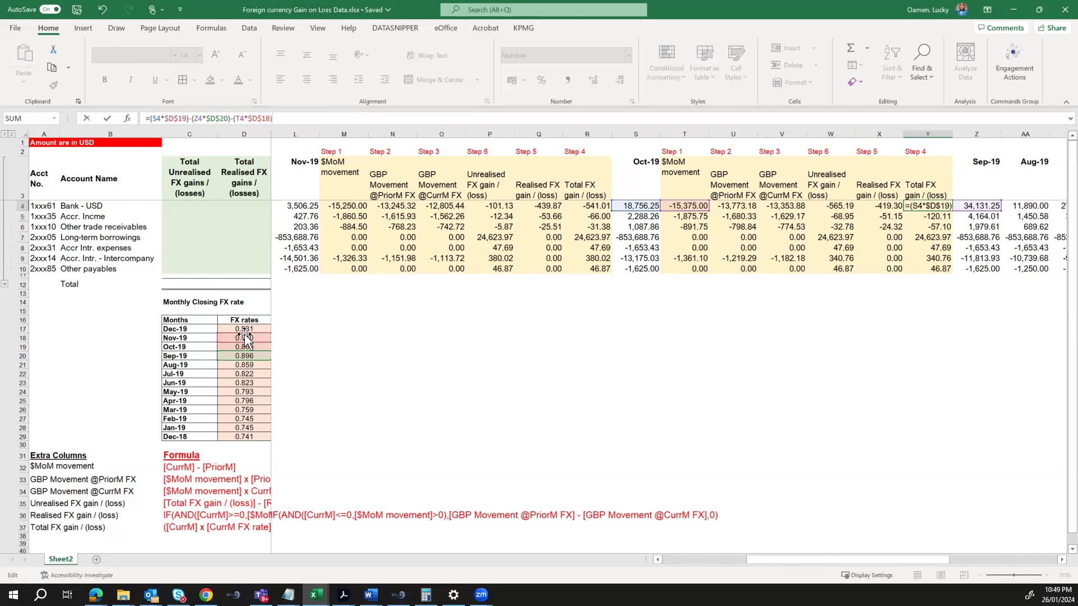
pyautogui.moveTo(245, 340); pyautogui.dragTo(243, 347)
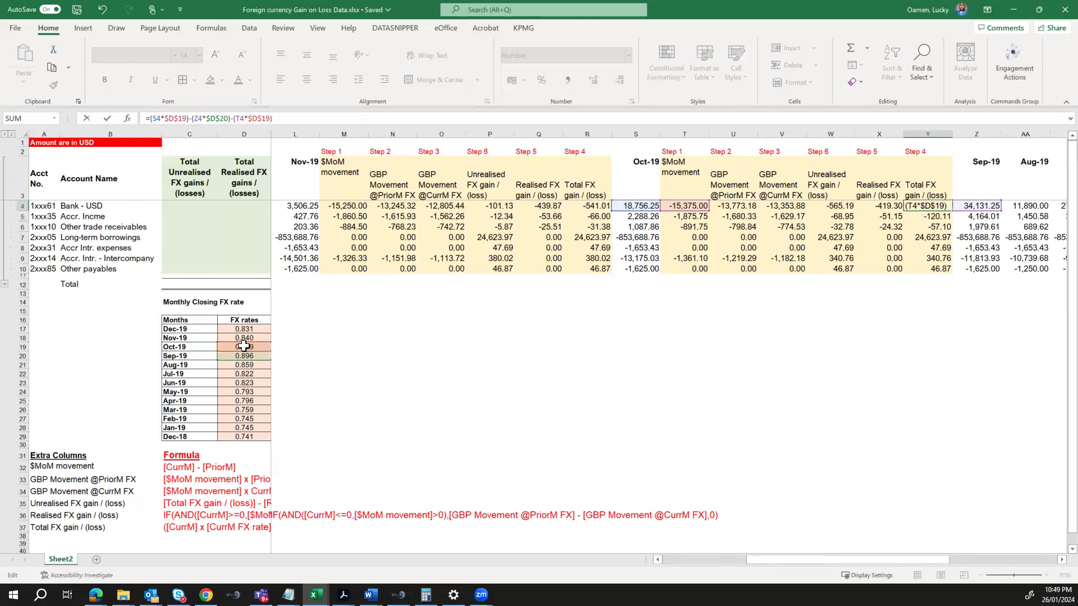
pyautogui.press('Return')
pyautogui.press('Up')
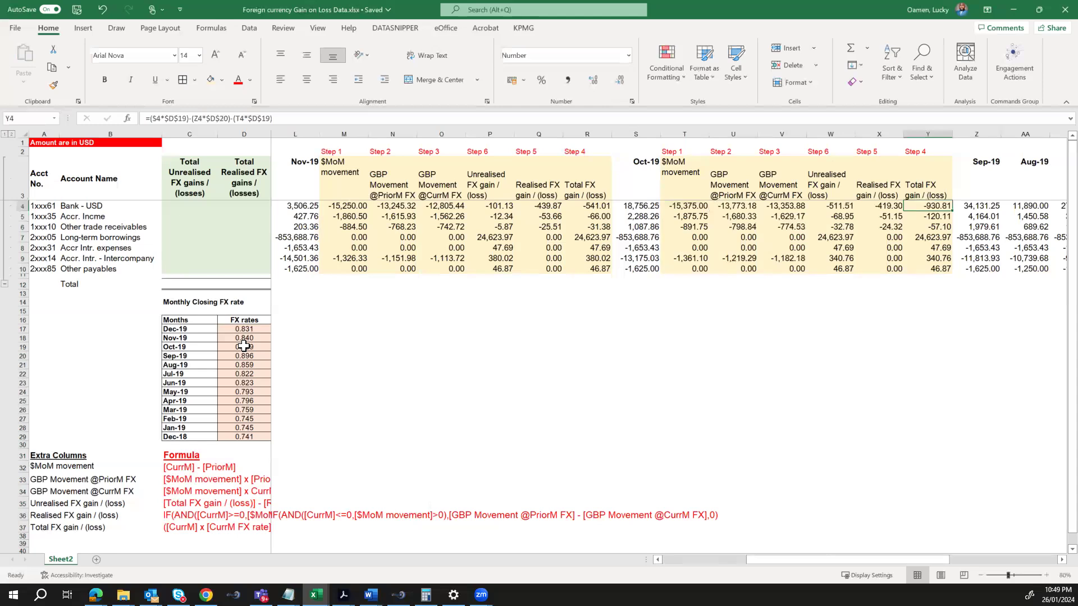
pyautogui.hotkey('ctrl', 'shift', 'Down')
pyautogui.hotkey('ctrl', 'd')
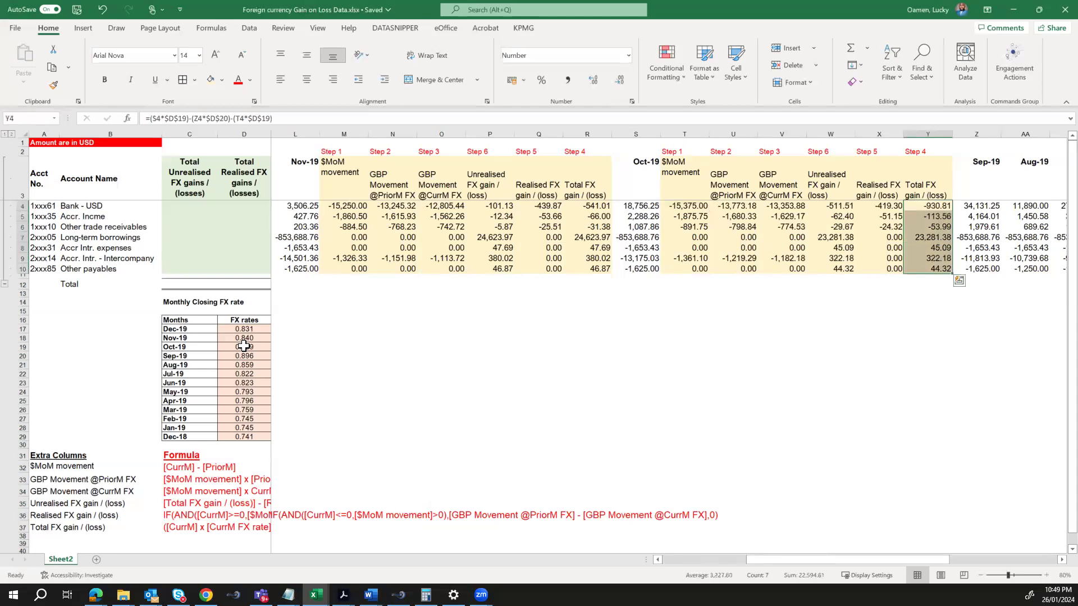
# - Review the Oct-19 realised FX gain formula in X4 and the unrealised FX gain formula in W4
pyautogui.press('Left')
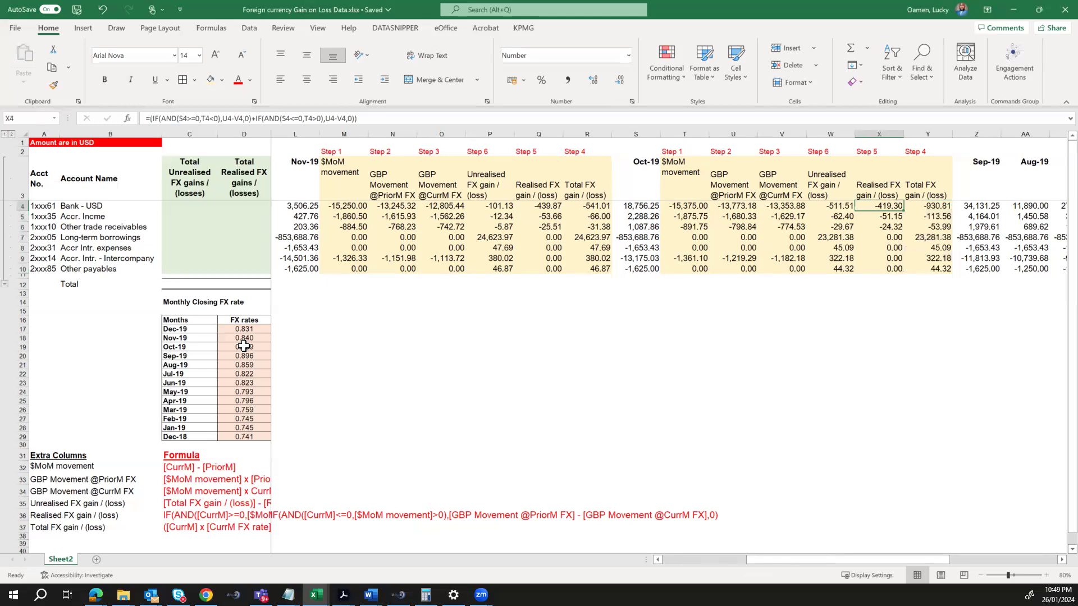
pyautogui.press('F2')
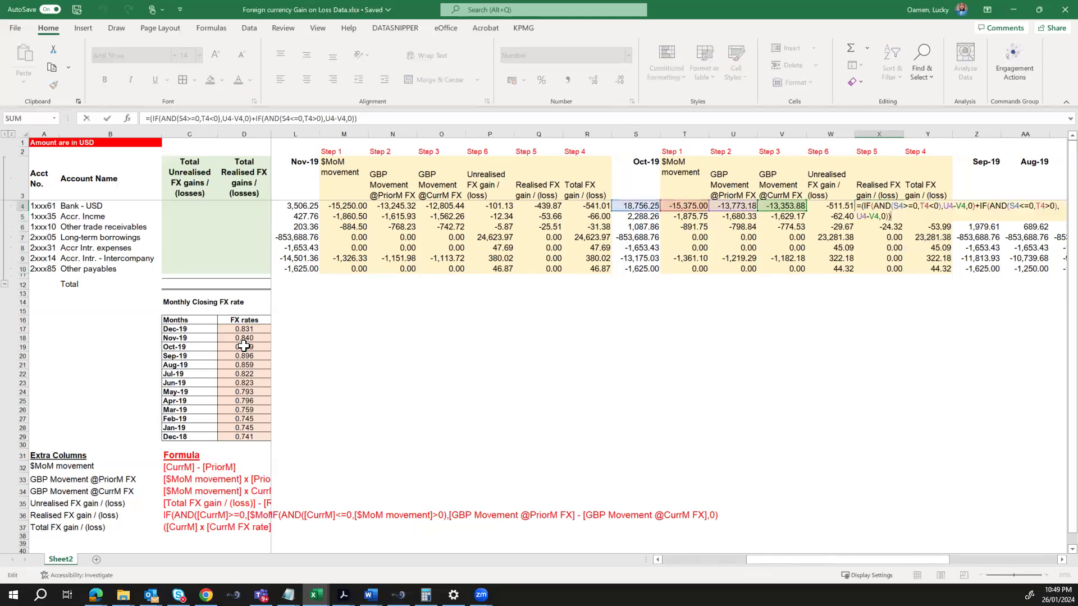
pyautogui.press('Return')
pyautogui.press('Up')
pyautogui.press('Left')
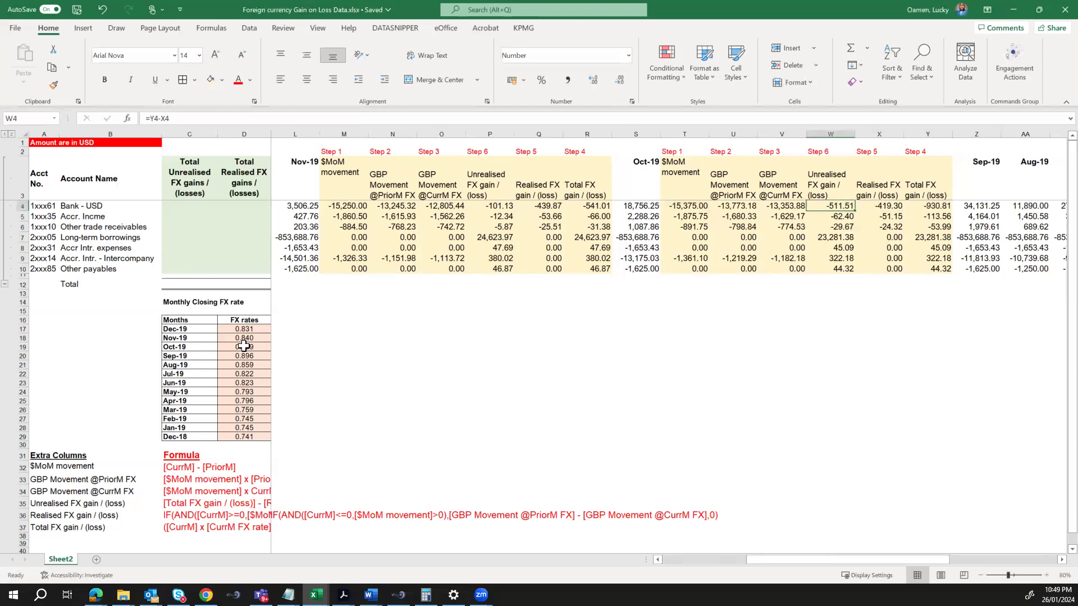
pyautogui.press('F2')
pyautogui.press('Return')
pyautogui.press('Up')
pyautogui.press('Right')
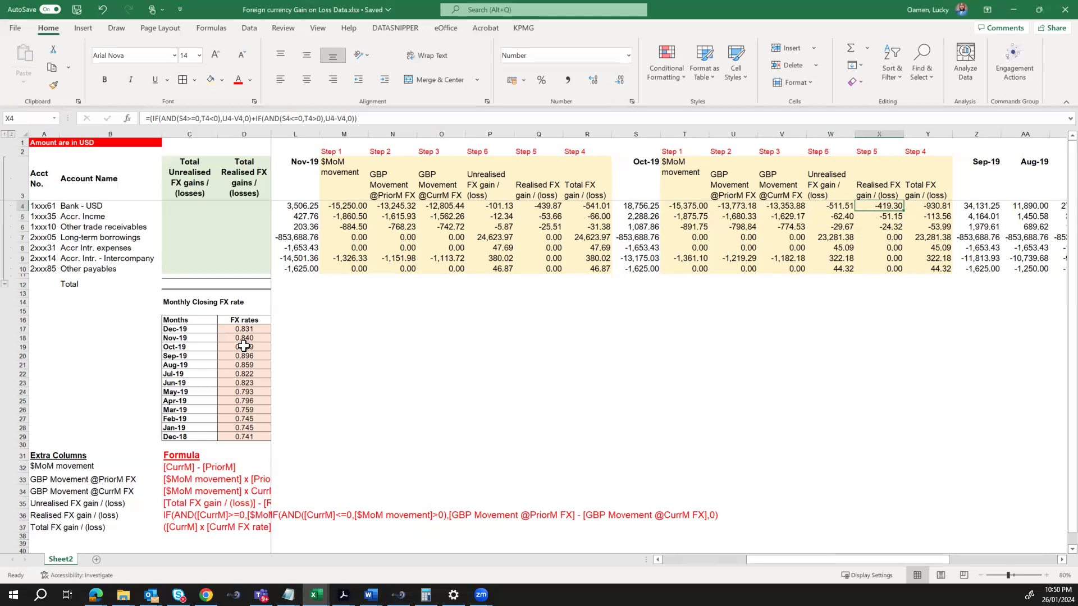
# - Compare the Bank - USD balances for Sep-19 and Oct-19 and trace the movement to the unrealised FX loss in W4
pyautogui.press('Right')
pyautogui.press('Right')
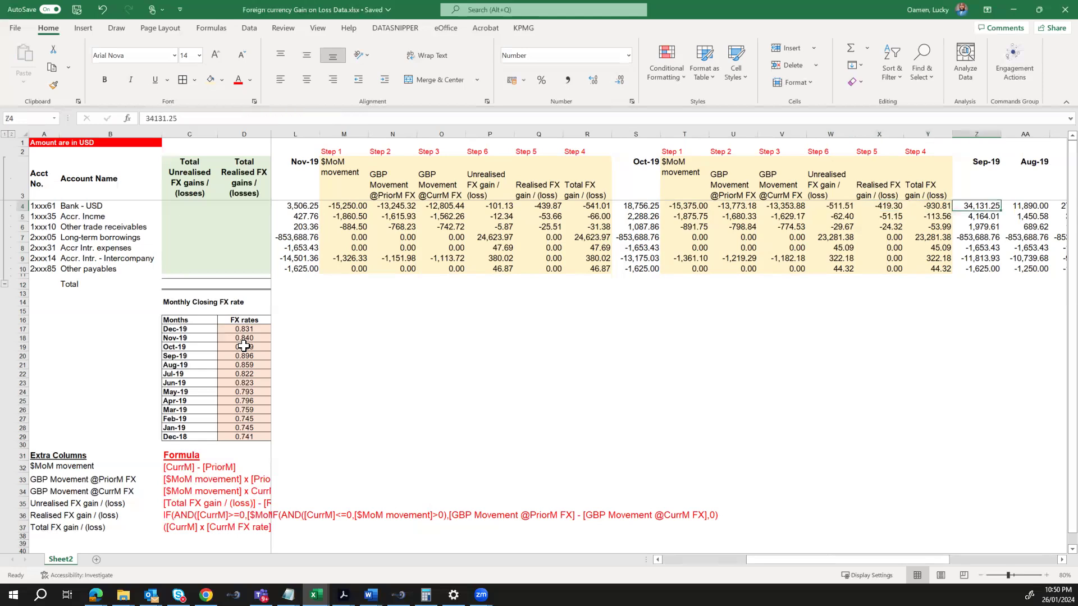
pyautogui.press('Left')
pyautogui.press('Left')
pyautogui.press('Left')
pyautogui.press('Left')
pyautogui.press('Left')
pyautogui.press('Left')
pyautogui.press('Left')
pyautogui.press('Right')
pyautogui.press('Right')
pyautogui.press('Right')
pyautogui.press('Right')
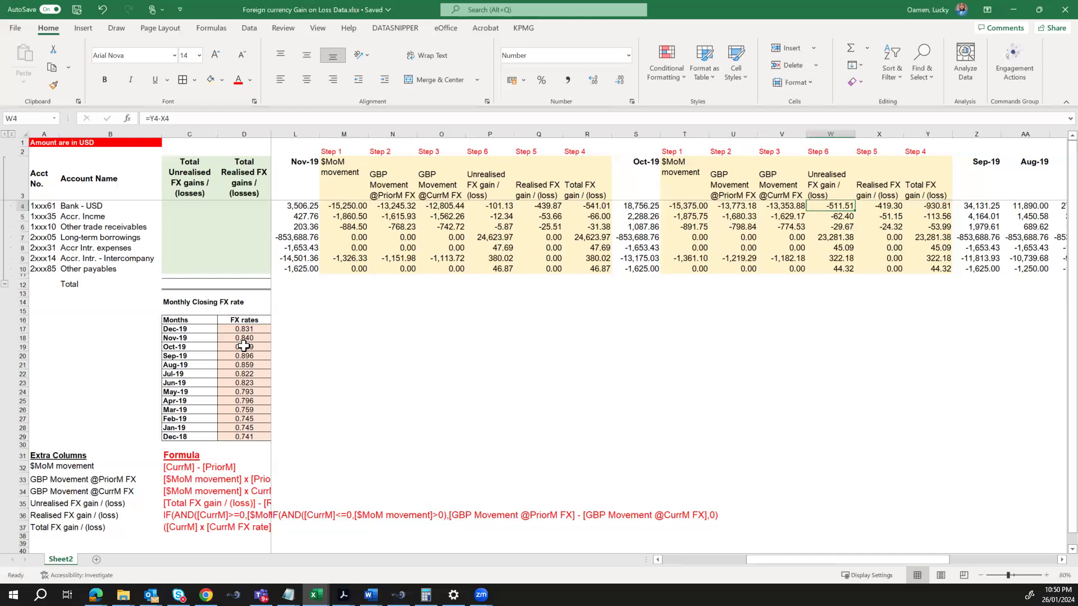
# - Insert six blank columns between the Sep-19 and Aug-19 balances
pyautogui.press('Right')
pyautogui.press('Right')
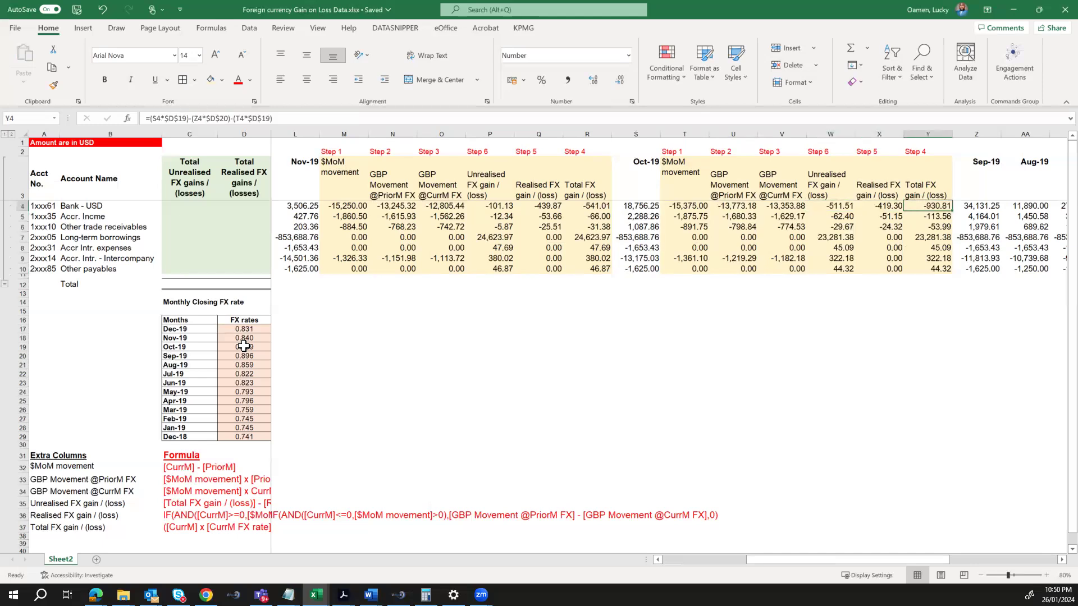
pyautogui.press('Right')
pyautogui.press('Right')
pyautogui.press('Right')
pyautogui.press('Right')
pyautogui.press('Right')
pyautogui.press('Right')
pyautogui.press('Left')
pyautogui.press('Left')
pyautogui.press('Left')
pyautogui.press('Left')
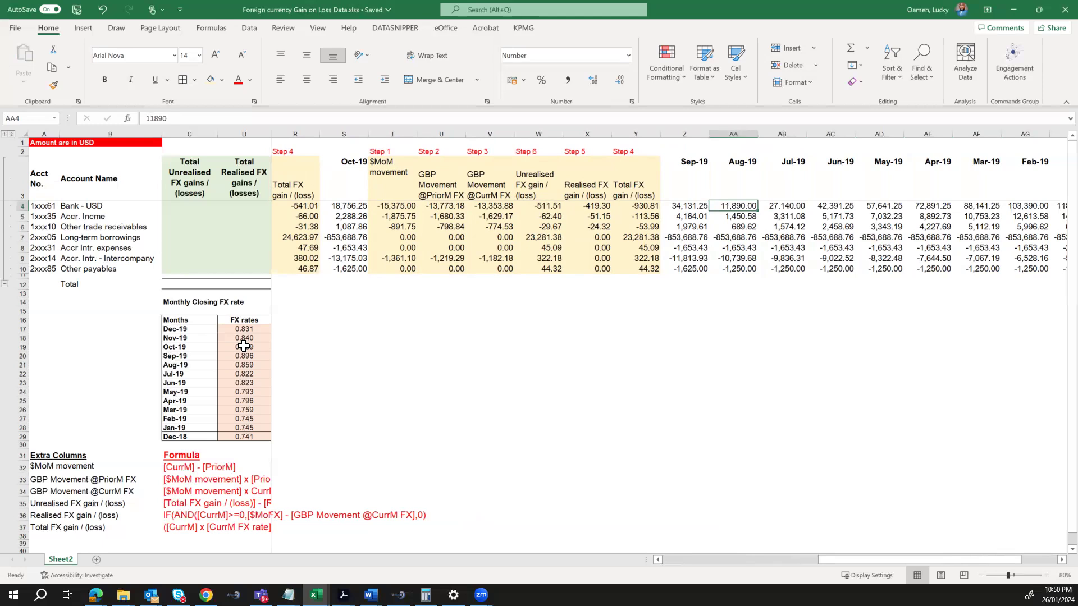
pyautogui.hotkey('ctrl', 'space')
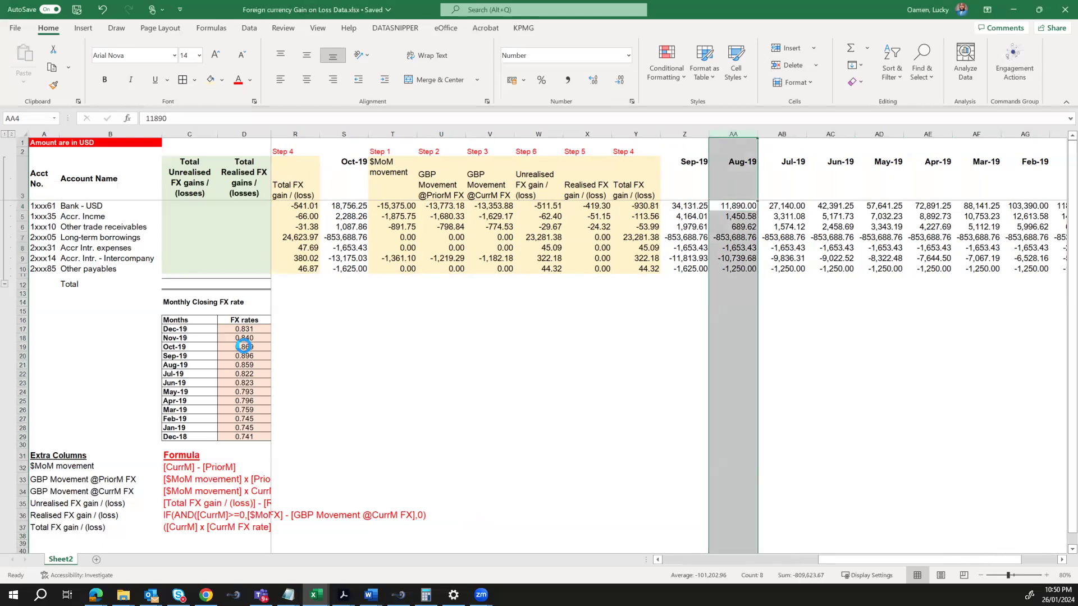
pyautogui.hotkey('ctrl', 'shift', '+')
pyautogui.hotkey('ctrl', 'shift', '+')
pyautogui.hotkey('ctrl', 'shift', '+')
pyautogui.hotkey('ctrl', 'shift', '+')
pyautogui.hotkey('ctrl', 'shift', '+')
pyautogui.hotkey('ctrl', 'shift', '+')
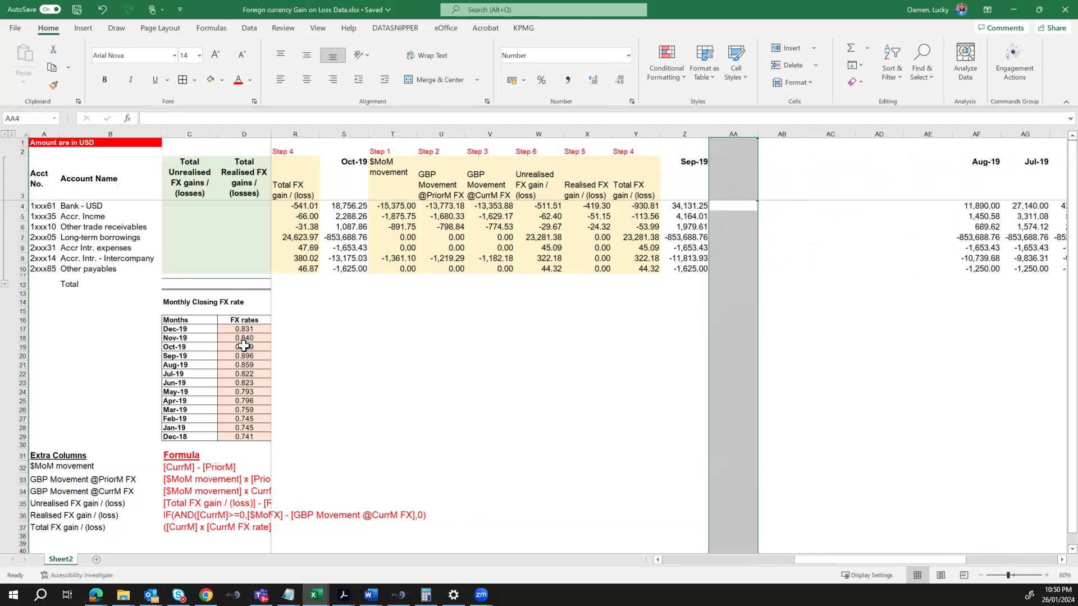
# - Copy the Oct-19 calculation block T2:Y10 into the blank columns starting at AA2, and check the month-on-month movement formula in AA4
pyautogui.moveTo(393, 153); pyautogui.dragTo(631, 270)
pyautogui.hotkey('ctrl', 'c')
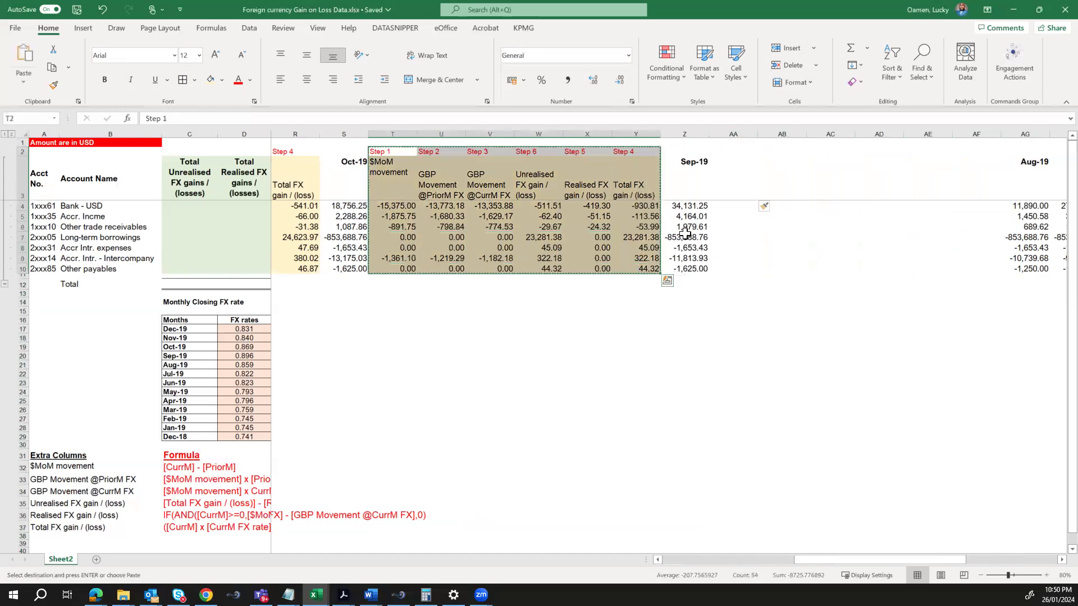
pyautogui.click(732, 163)
pyautogui.click(732, 152)
pyautogui.press('Return')
pyautogui.press('Down')
pyautogui.press('Down')
pyautogui.press('Down')
pyautogui.press('Up')
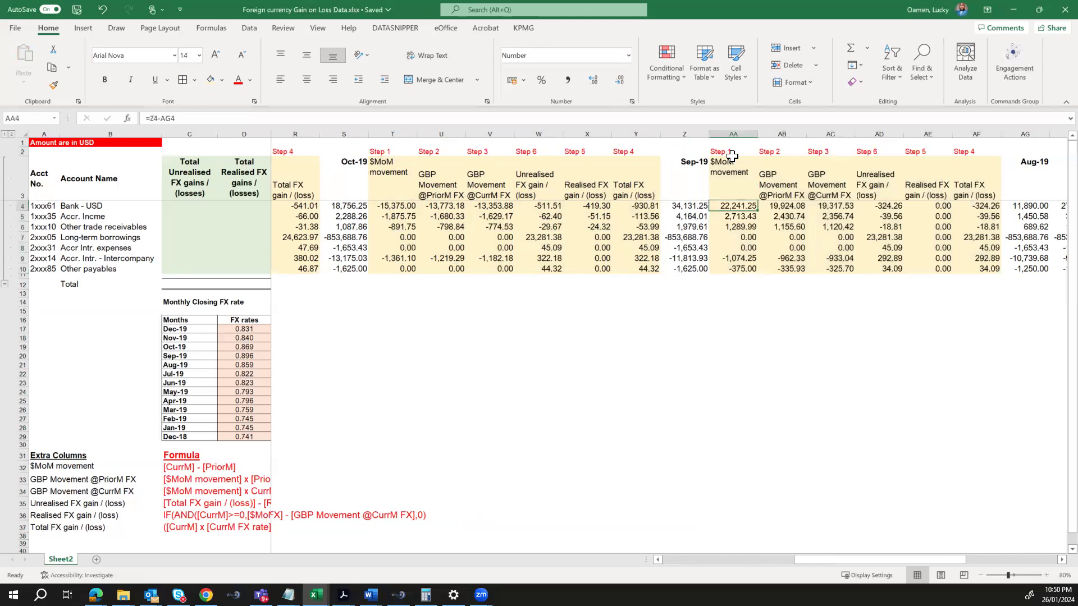
pyautogui.click(615, 119)
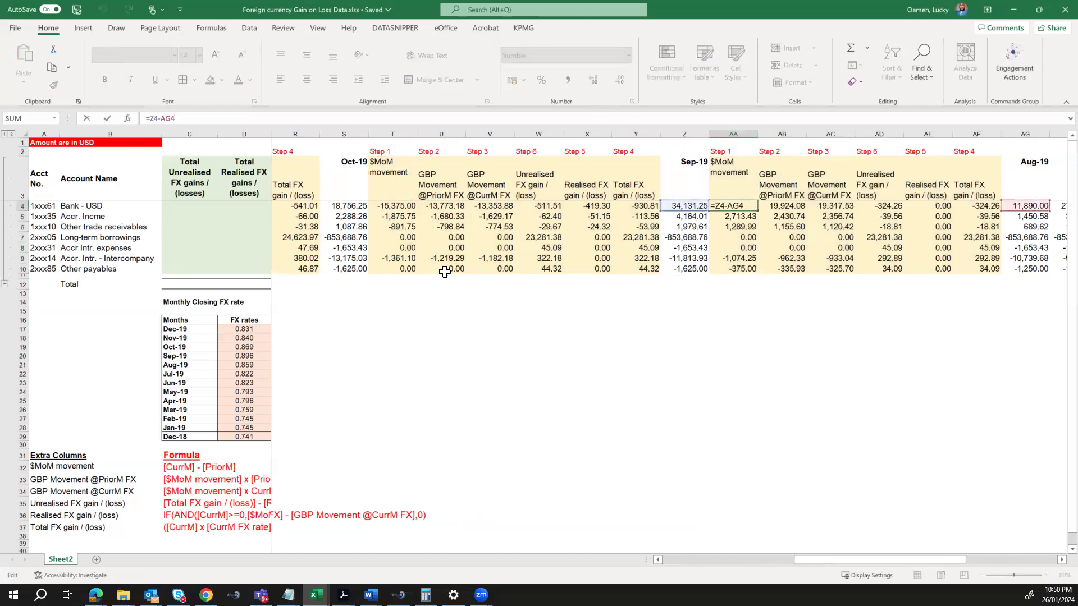
pyautogui.press('Tab')
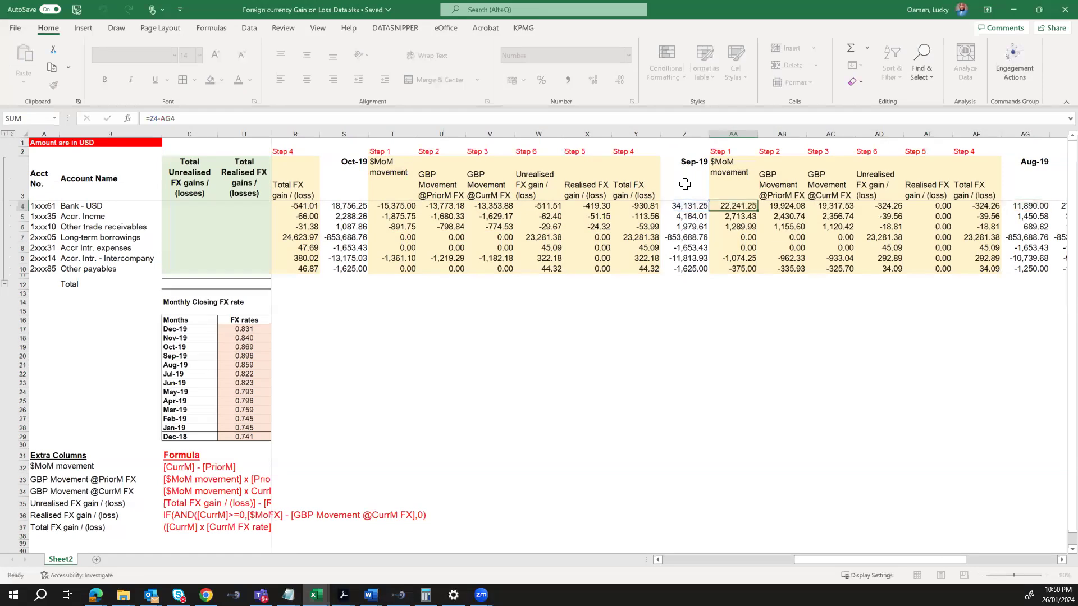
# - Point the prior-rate GBP movement in AB4 at the Aug-19 rate with =AA4*$D$21 and fill it down to AB10
pyautogui.press('F2')
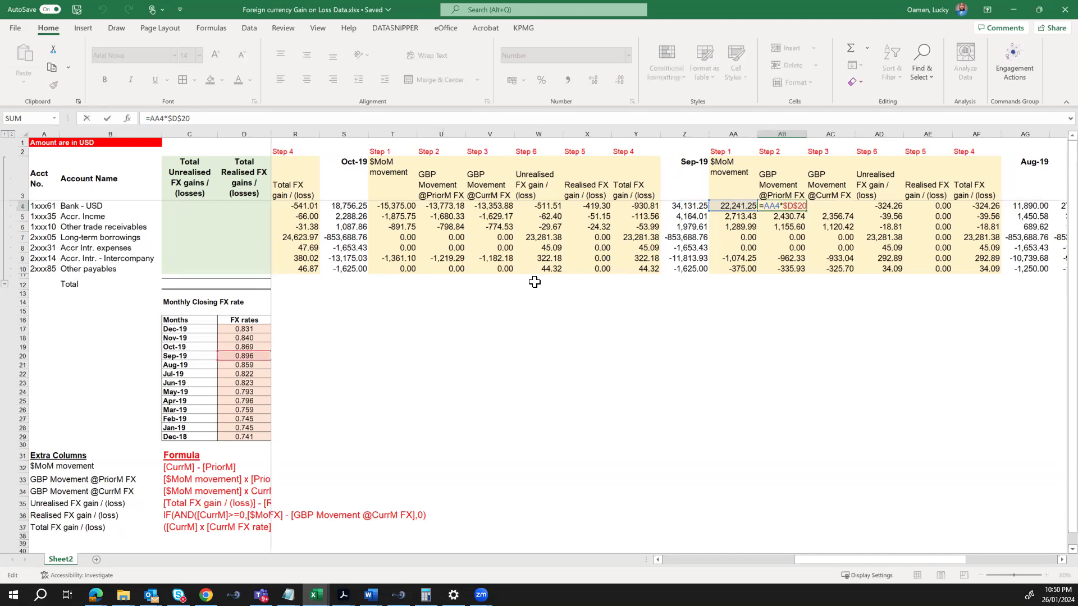
pyautogui.moveTo(231, 364); pyautogui.dragTo(237, 366)
pyautogui.press('Return')
pyautogui.press('Up')
pyautogui.hotkey('ctrl', 'shift', 'Down')
pyautogui.hotkey('ctrl', 'd')
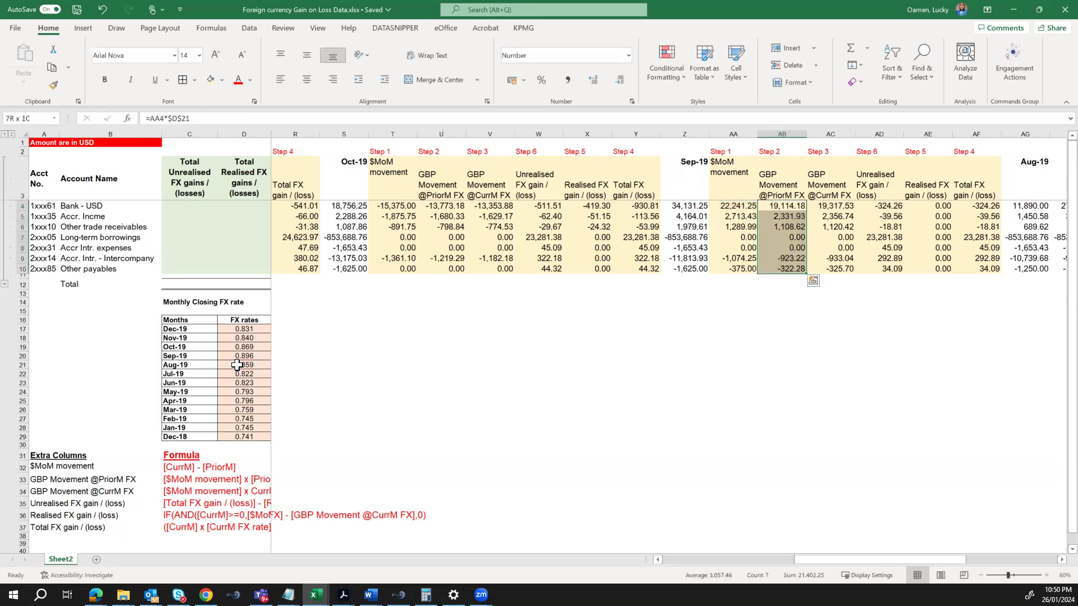
# - Point the current-rate GBP movement in AC4 at the Sep-19 rate with =AA4*$D$20 and fill it down to AC10
pyautogui.press('Right')
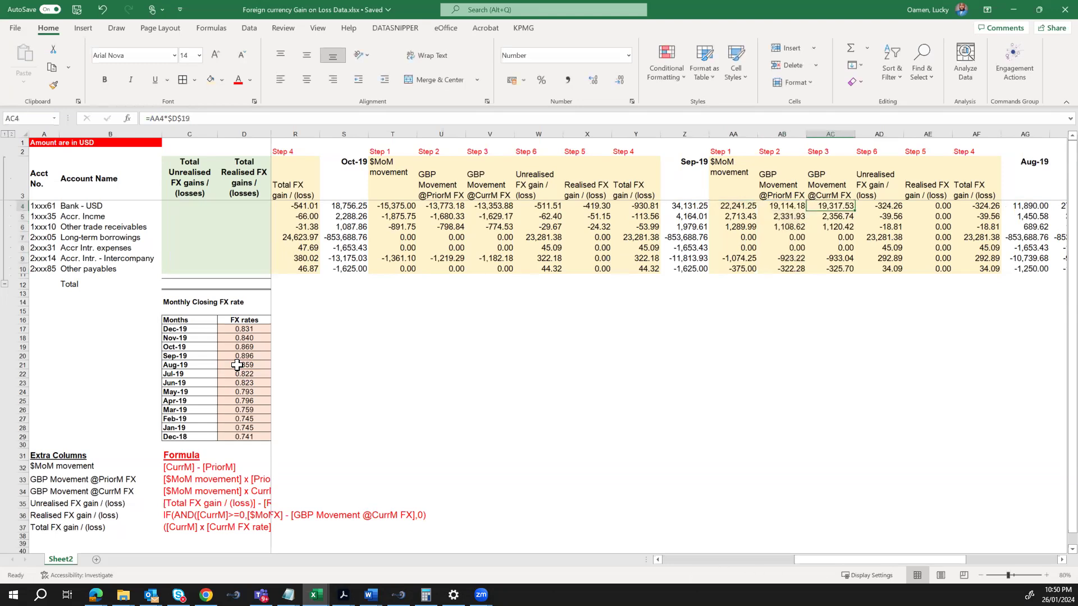
pyautogui.press('F2')
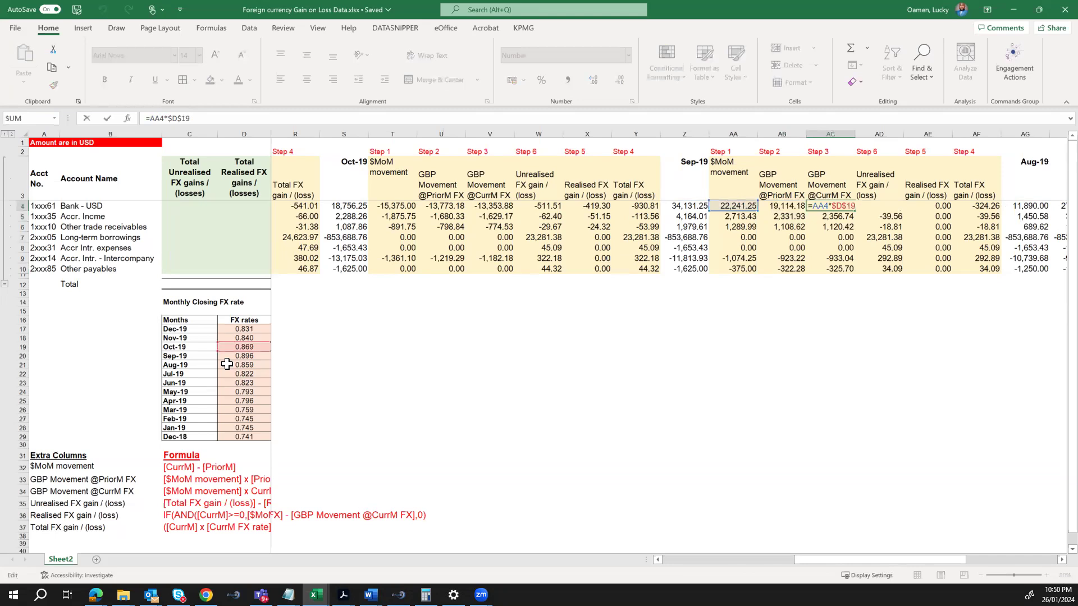
pyautogui.moveTo(236, 355); pyautogui.dragTo(236, 364)
pyautogui.press('Return')
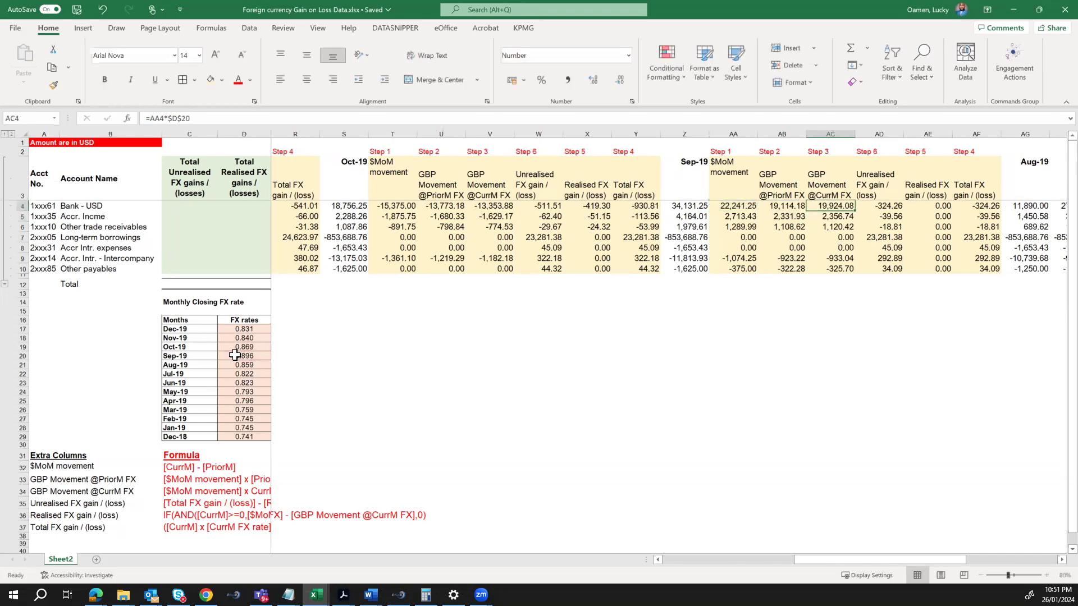
pyautogui.hotkey('ctrl', 'shift', 'Down')
pyautogui.hotkey('ctrl', 'd')
# - Update the Sep-19 total FX gain formula in AF4 to =(Z4*$D$20)-(AG4*$D$21)-(AA4*$D$20) and fill it down to AF10
pyautogui.press('Right')
pyautogui.press('Right')
pyautogui.press('Right')
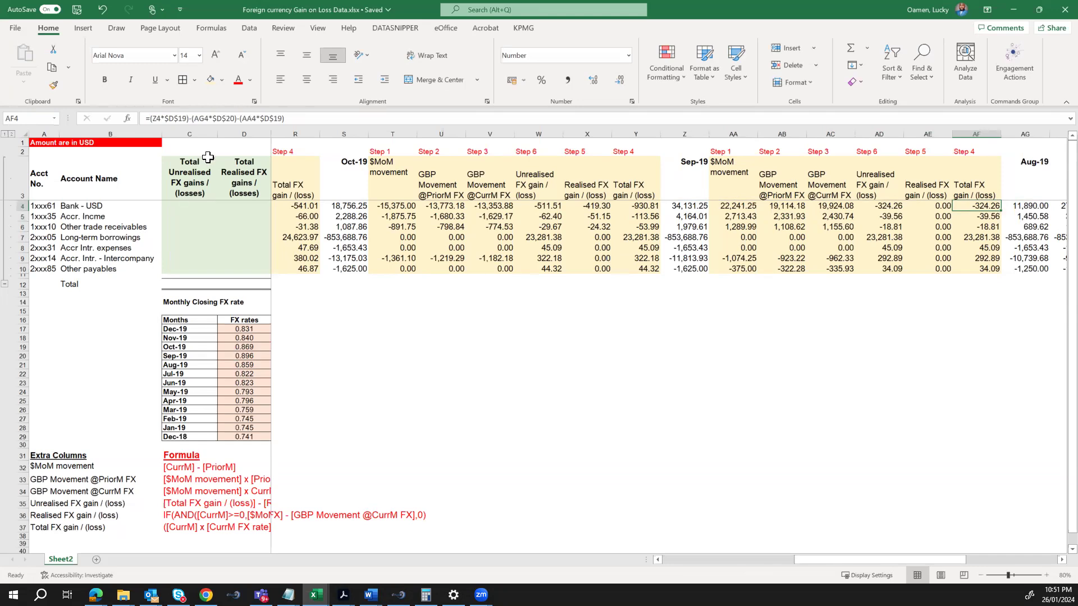
pyautogui.press('F2')
pyautogui.click(235, 116)
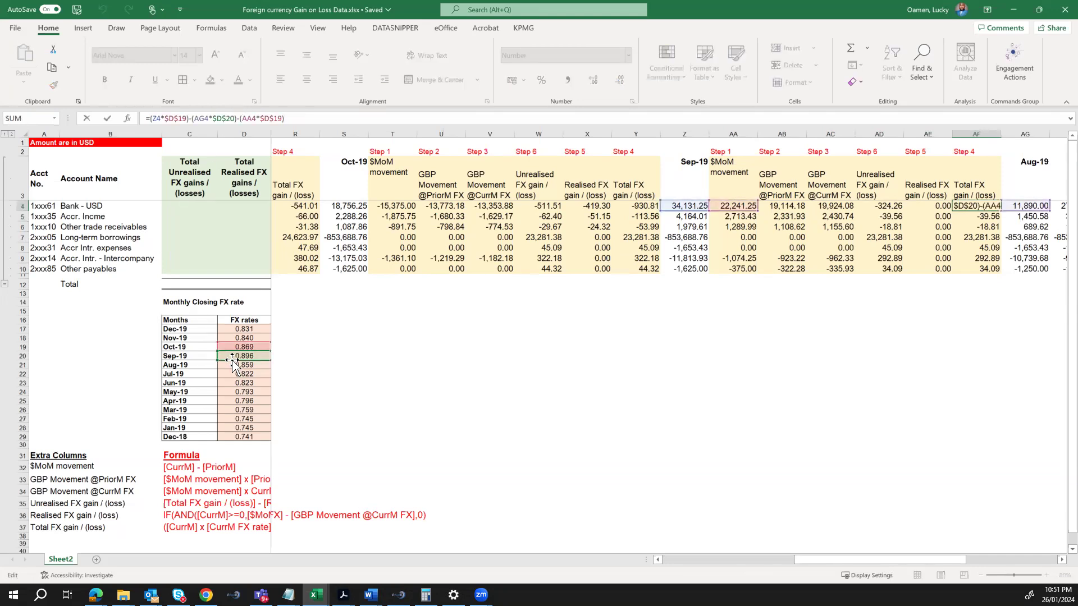
pyautogui.moveTo(232, 360); pyautogui.dragTo(233, 369)
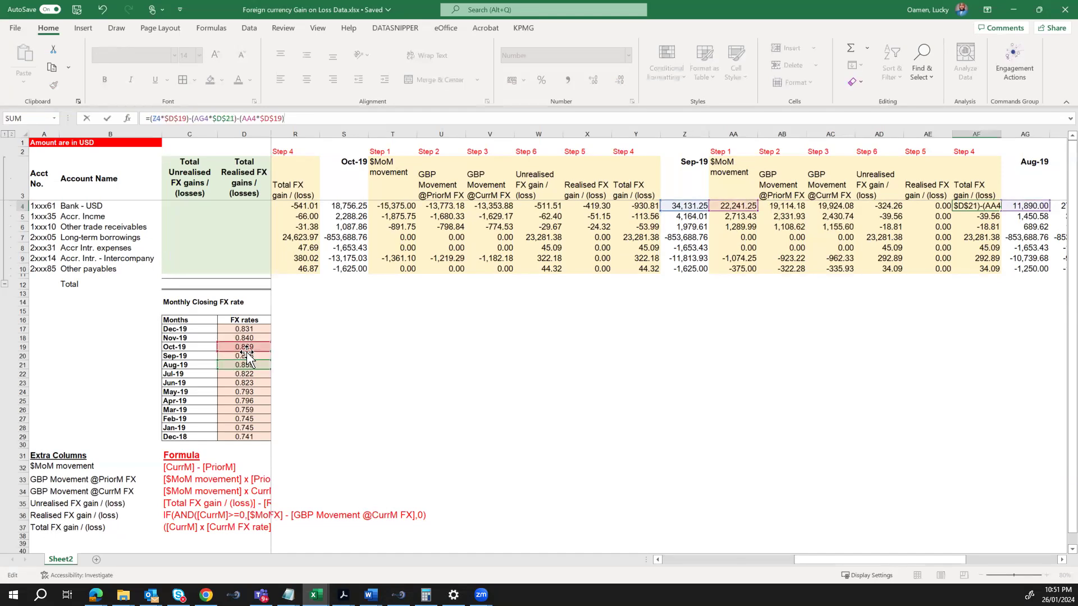
pyautogui.moveTo(246, 353); pyautogui.dragTo(244, 355)
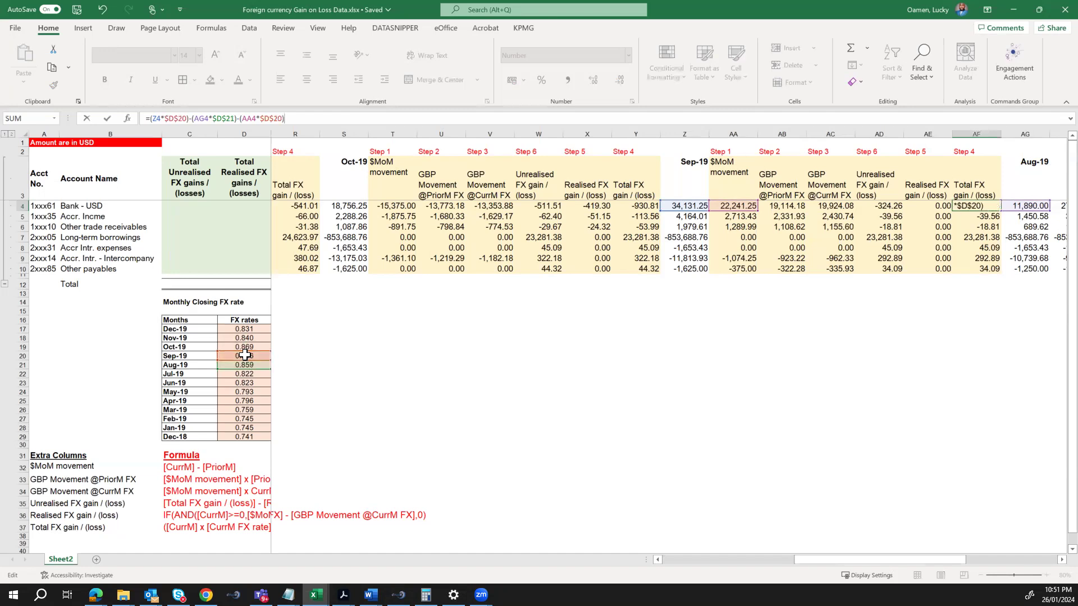
pyautogui.hotkey('ctrl', 'Return')
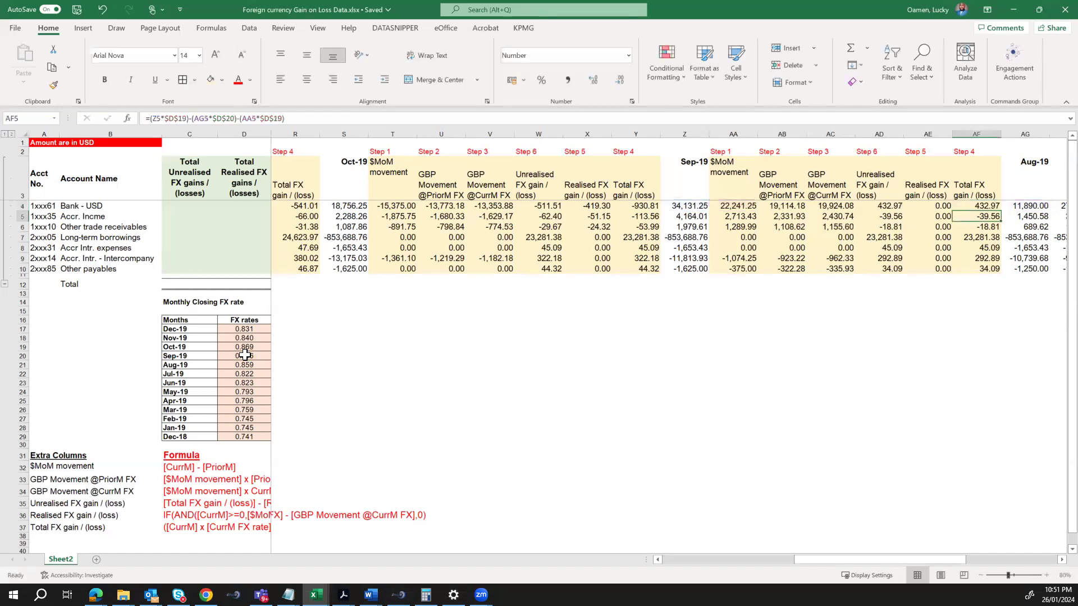
pyautogui.hotkey('ctrl', 'shift', 'Down')
pyautogui.hotkey('ctrl', 'd')
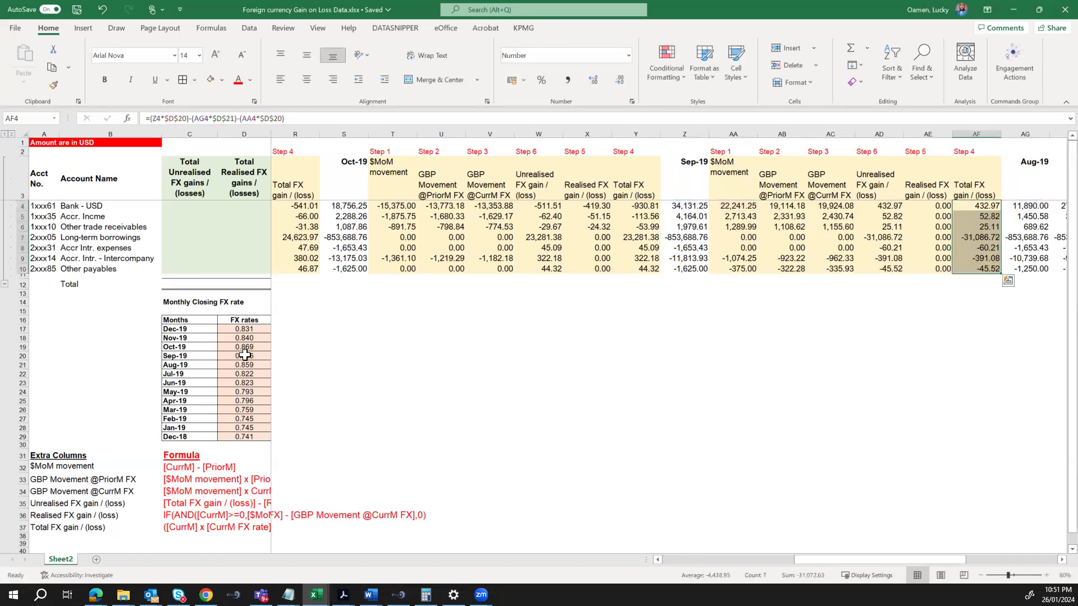
# - Review the Sep-19 realised FX gain formula in AE4 against the Aug-19 Bank - USD balance
pyautogui.press('Right')
pyautogui.press('Right')
pyautogui.press('Right')
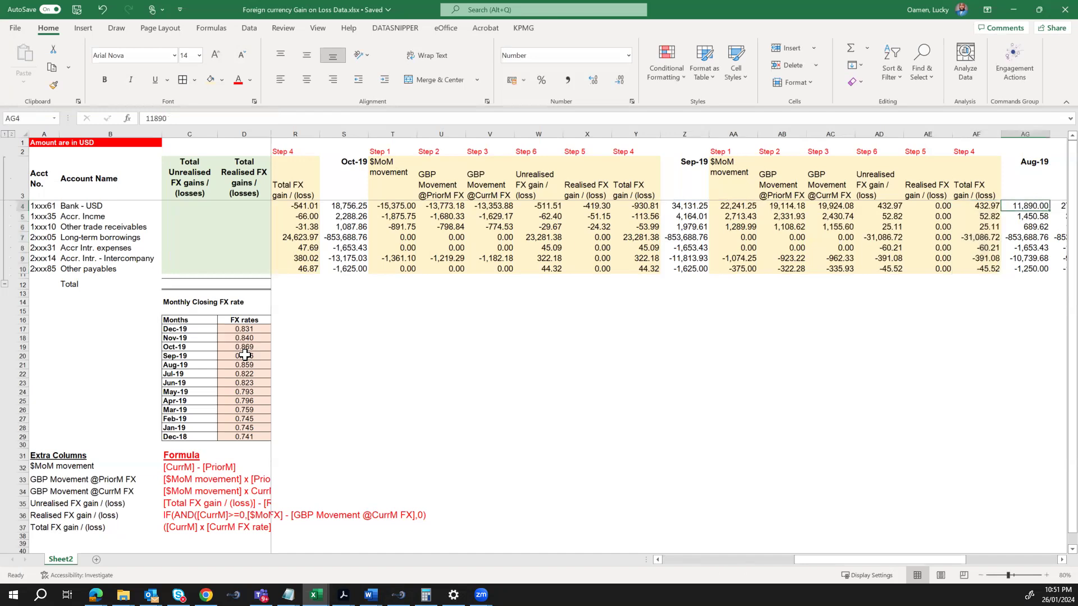
pyautogui.press('Left')
pyautogui.press('Left')
pyautogui.press('Left')
pyautogui.press('Left')
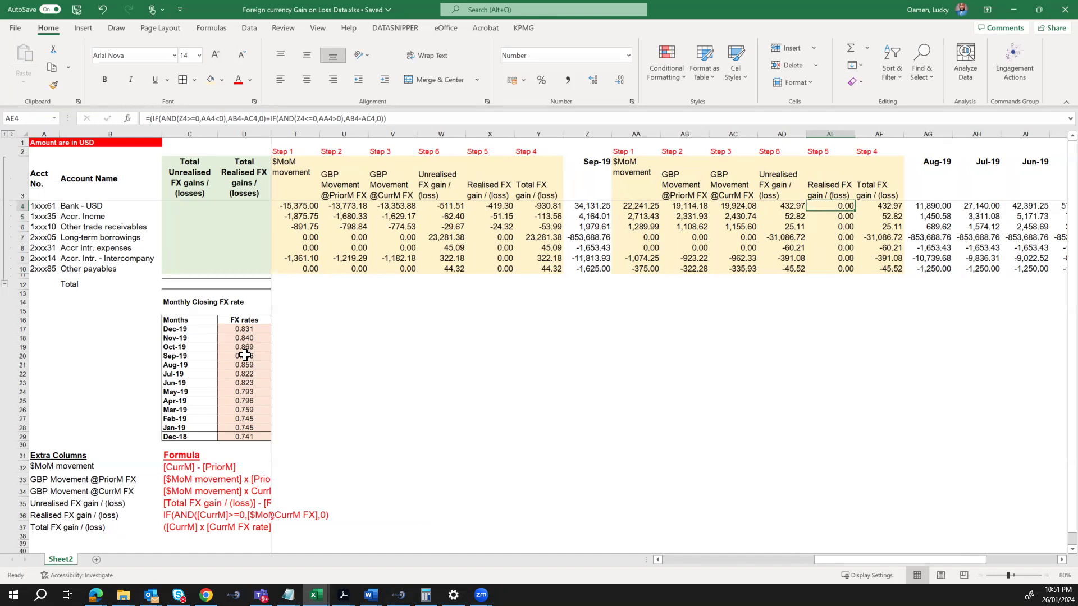
pyautogui.press('Right')
pyautogui.press('Right')
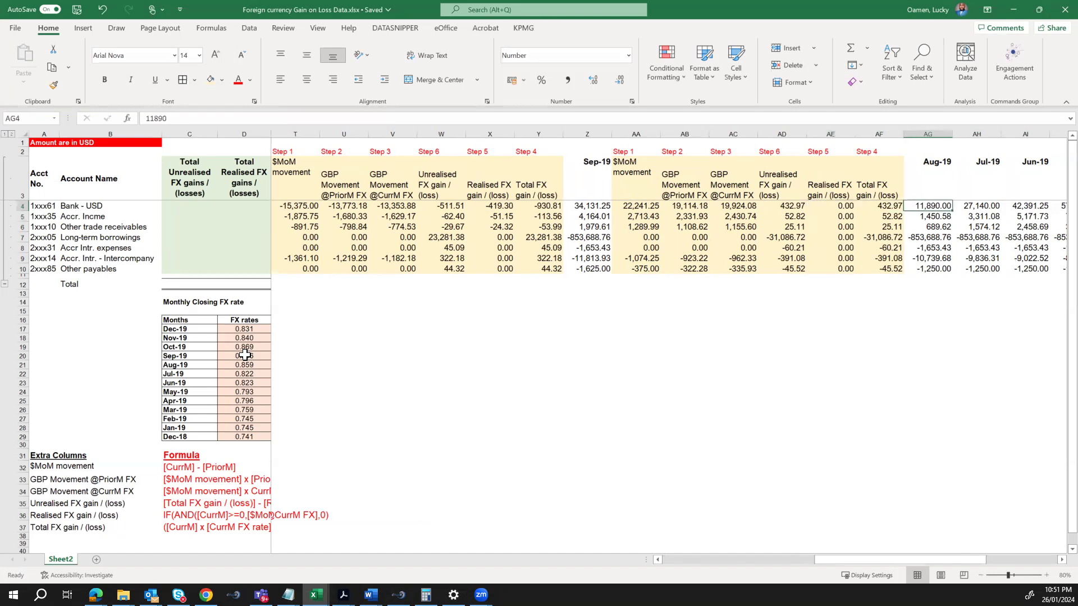
# - Compare the Bank - USD balances for Aug-19 and Sep-19 and trace the movement to the unrealised and total FX gains in AD4 and AF4
pyautogui.press('Left')
pyautogui.press('Left')
pyautogui.press('Left')
pyautogui.press('Left')
pyautogui.press('Left')
pyautogui.press('Left')
pyautogui.press('Left')
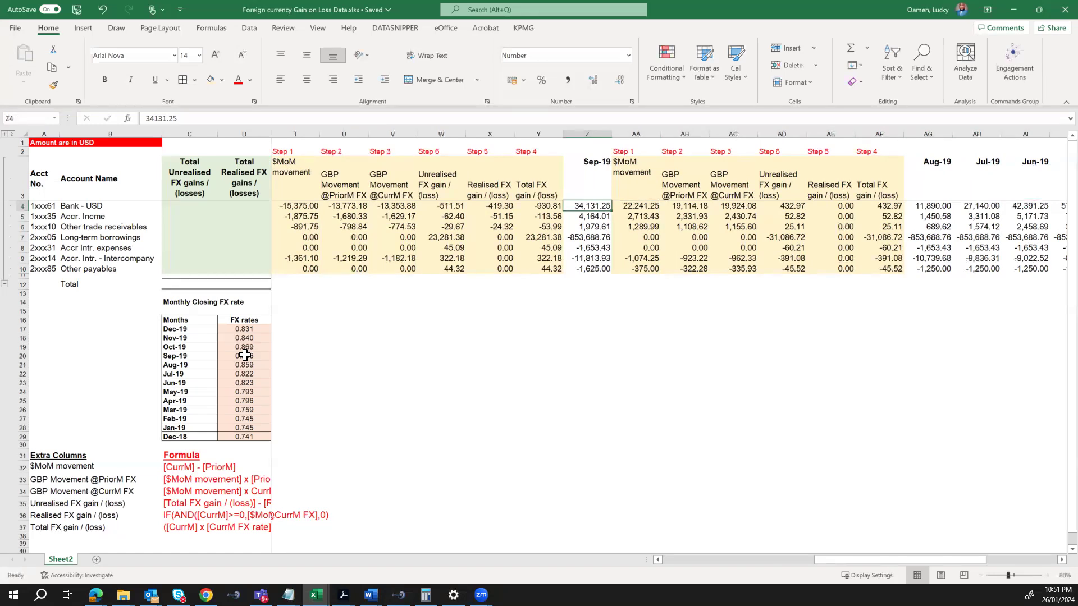
pyautogui.press('Right')
pyautogui.press('Right')
pyautogui.press('Right')
pyautogui.press('Right')
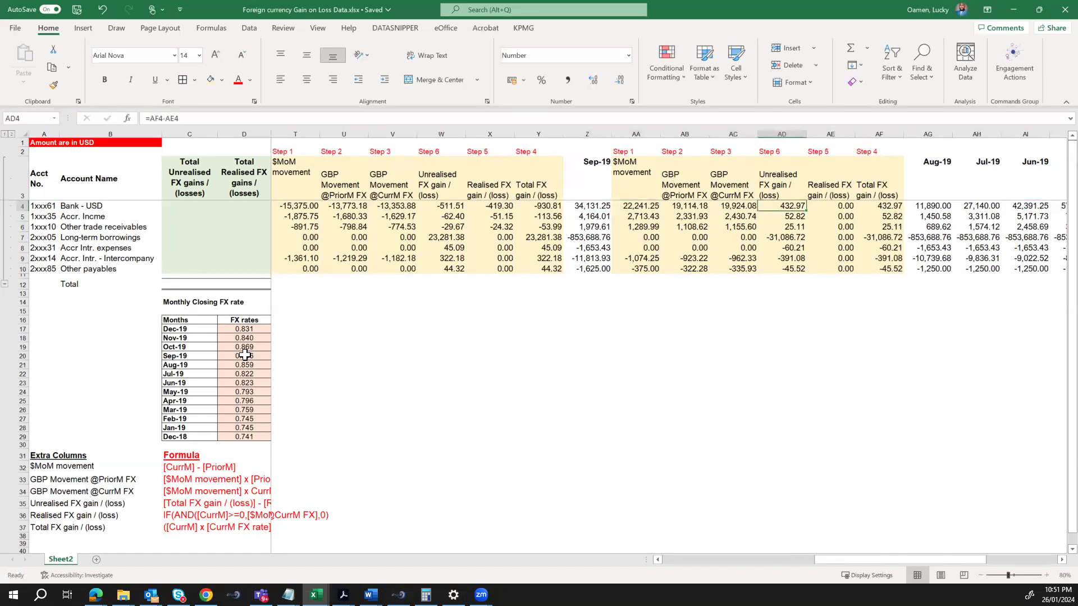
pyautogui.press('Right')
pyautogui.press('Right')
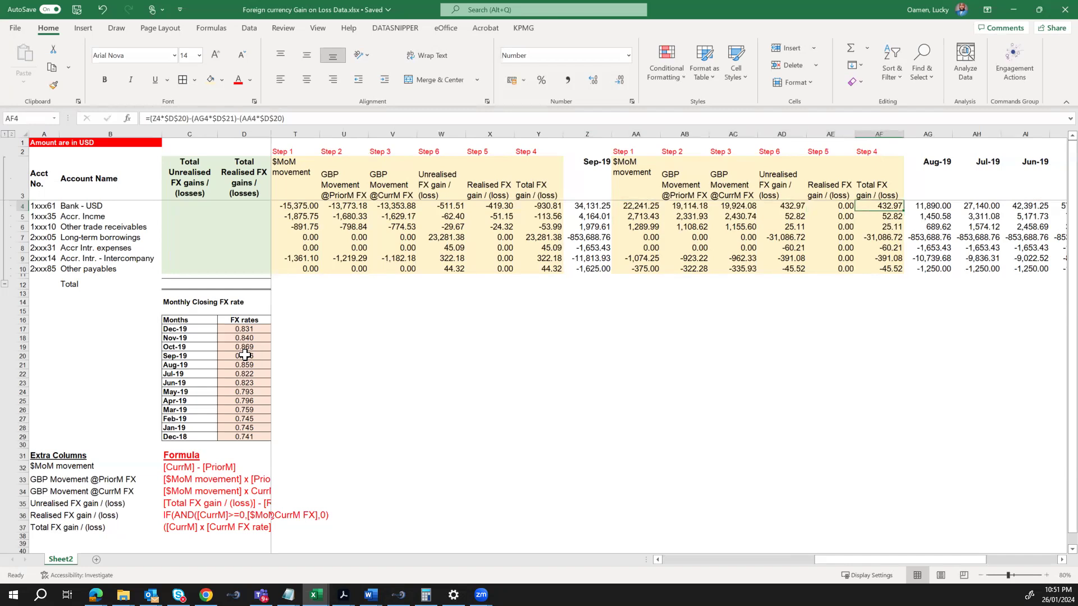
# - Insert six blank columns between the Aug-19 and Jul-19 balances
pyautogui.press('Right')
pyautogui.press('Right')
pyautogui.press('Right')
pyautogui.press('Right')
pyautogui.press('Right')
pyautogui.press('Right')
pyautogui.press('Right')
pyautogui.press('Right')
pyautogui.press('Right')
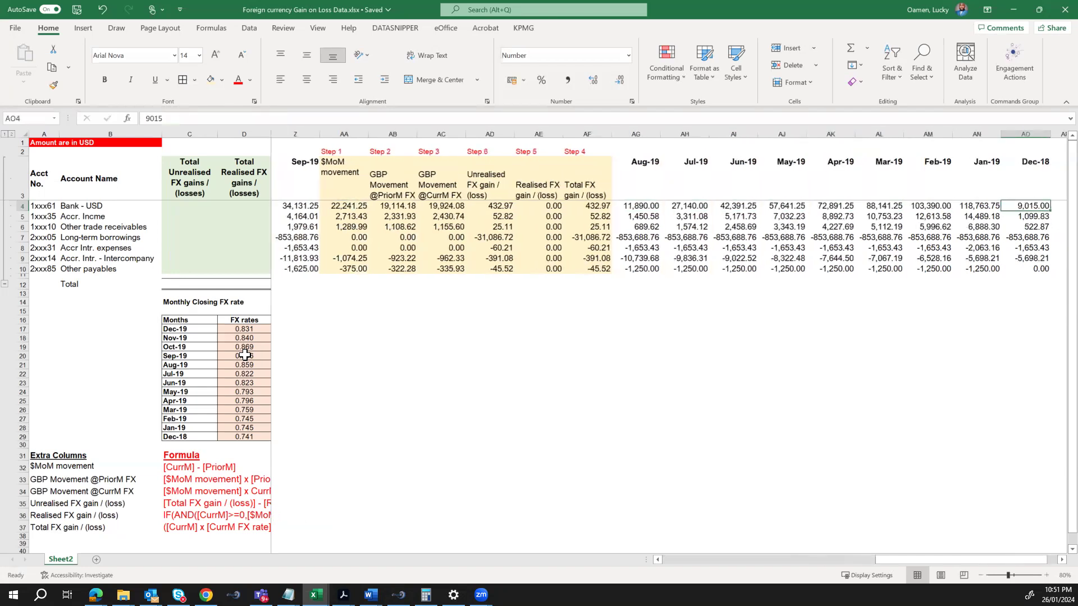
pyautogui.press('Left')
pyautogui.press('Left')
pyautogui.press('Left')
pyautogui.press('Left')
pyautogui.press('Left')
pyautogui.press('Left')
pyautogui.press('Left')
pyautogui.hotkey('ctrl', 'space')
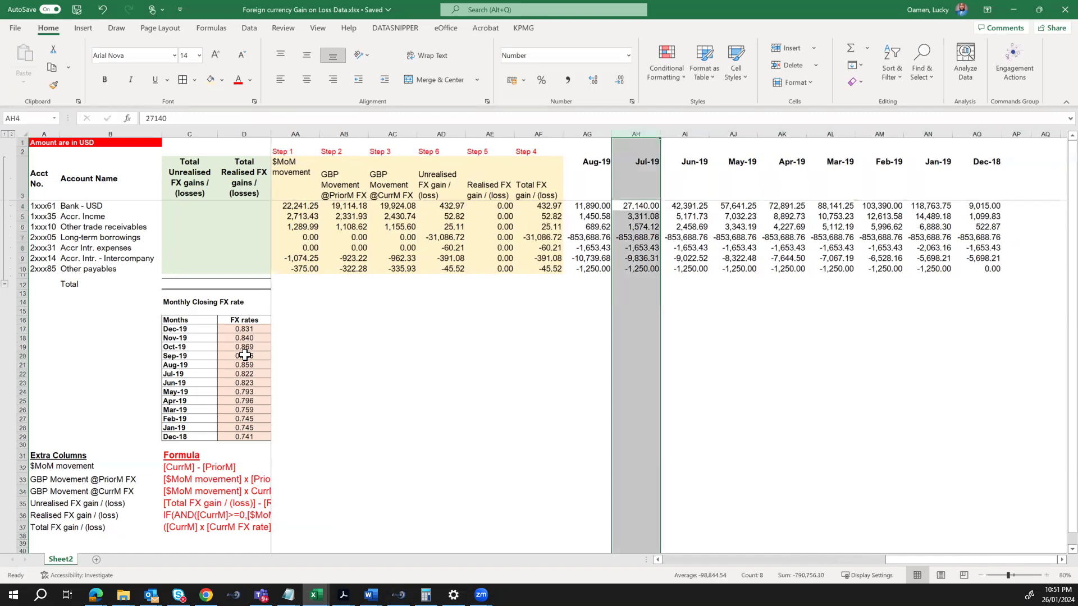
pyautogui.hotkey('ctrl', '+')
pyautogui.hotkey('ctrl', '+')
pyautogui.hotkey('ctrl', '+')
pyautogui.hotkey('ctrl', '+')
pyautogui.hotkey('ctrl', '+')
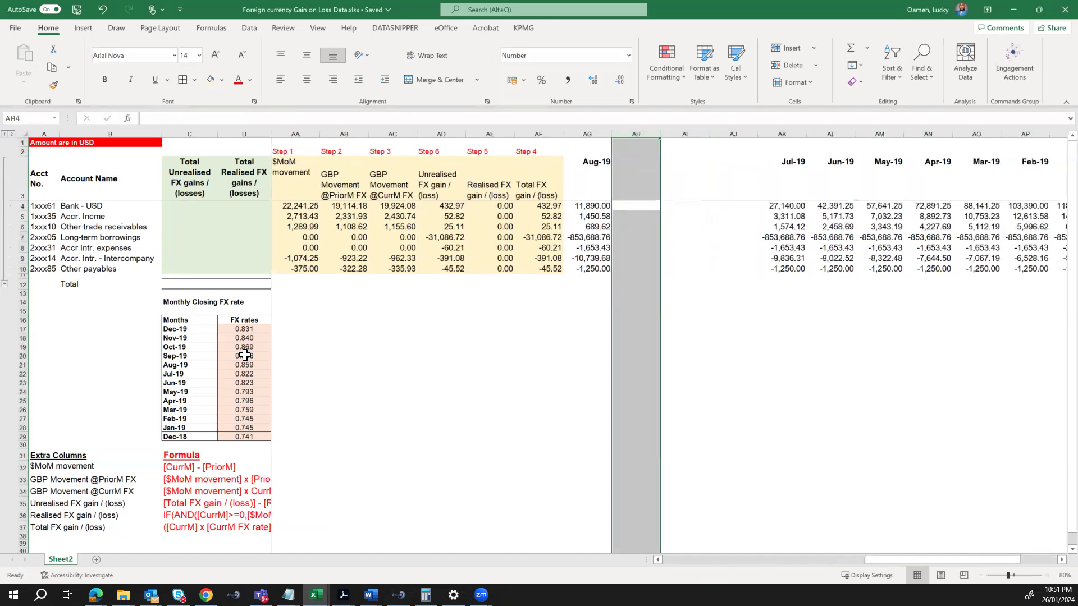
# - Copy the Sep-19 calculation block AA2:AF10 into the blank columns starting at AH2
pyautogui.moveTo(292, 151); pyautogui.dragTo(534, 267)
pyautogui.hotkey('ctrl', 'c')
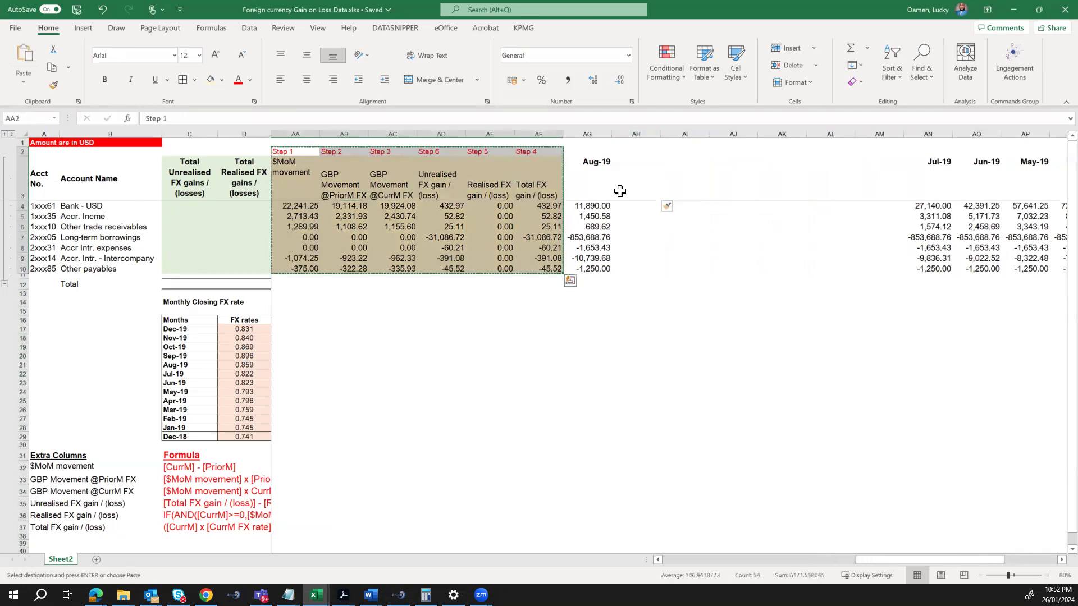
pyautogui.click(634, 154)
pyautogui.press('Return')
pyautogui.press('Down')
pyautogui.press('Down')
pyautogui.press('Down')
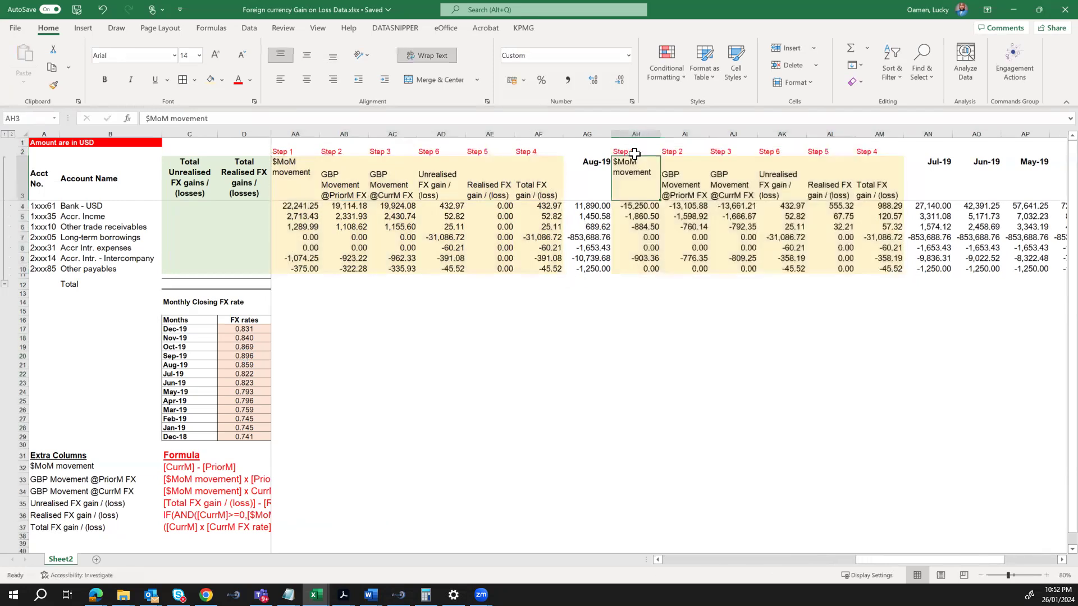
# - Point the prior-rate GBP movement in AI4 at the Jul-19 rate with =AH4*$D$22 and fill it down to AI10
pyautogui.press('Up')
pyautogui.press('Right')
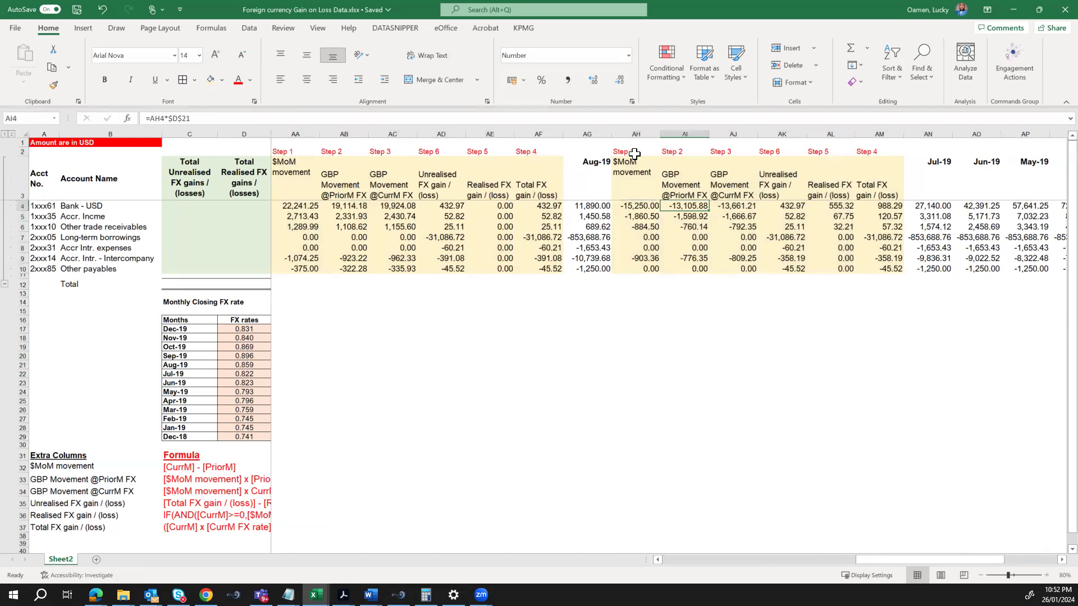
pyautogui.click(543, 119)
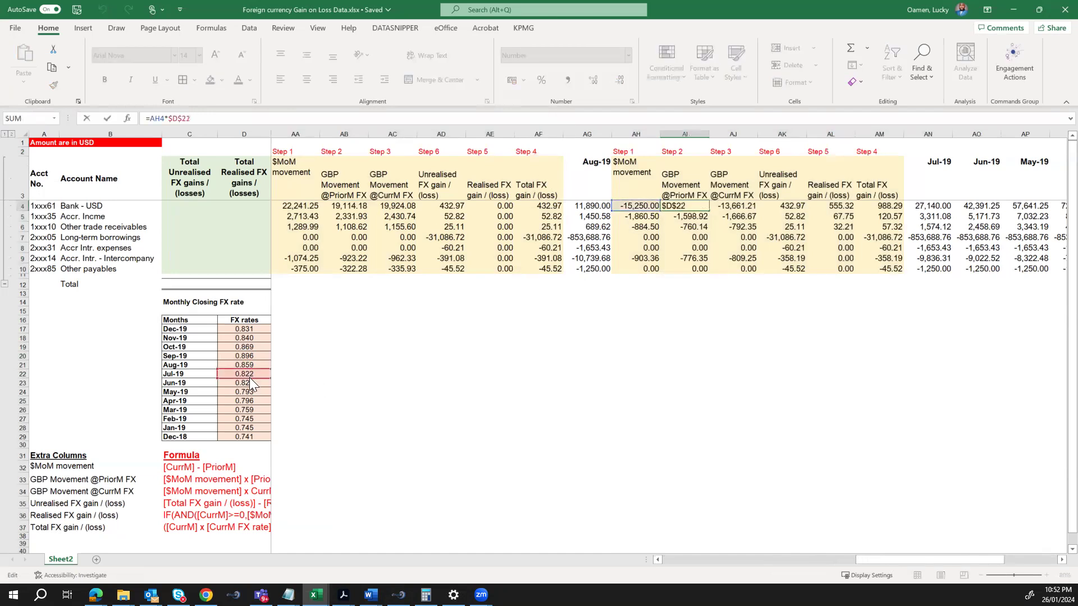
pyautogui.hotkey('ctrl', 'Return')
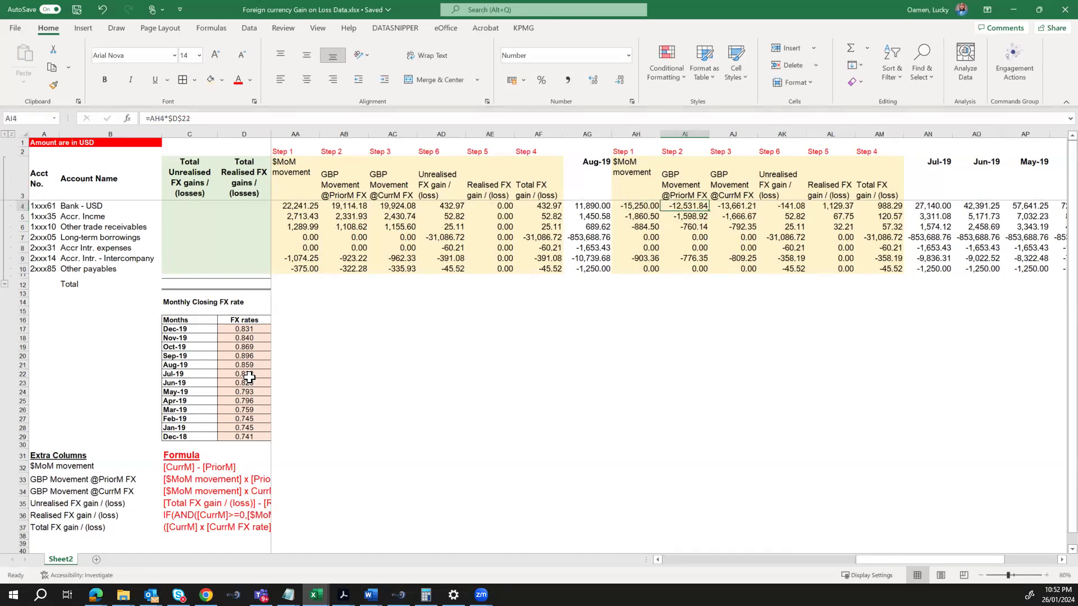
pyautogui.hotkey('ctrl', 'shift', 'Down')
pyautogui.hotkey('ctrl', 'd')
# - Point the current-rate GBP movement in AJ4 at the Aug-19 rate with =AH4*$D$21 and fill it down to AJ10
pyautogui.press('Right')
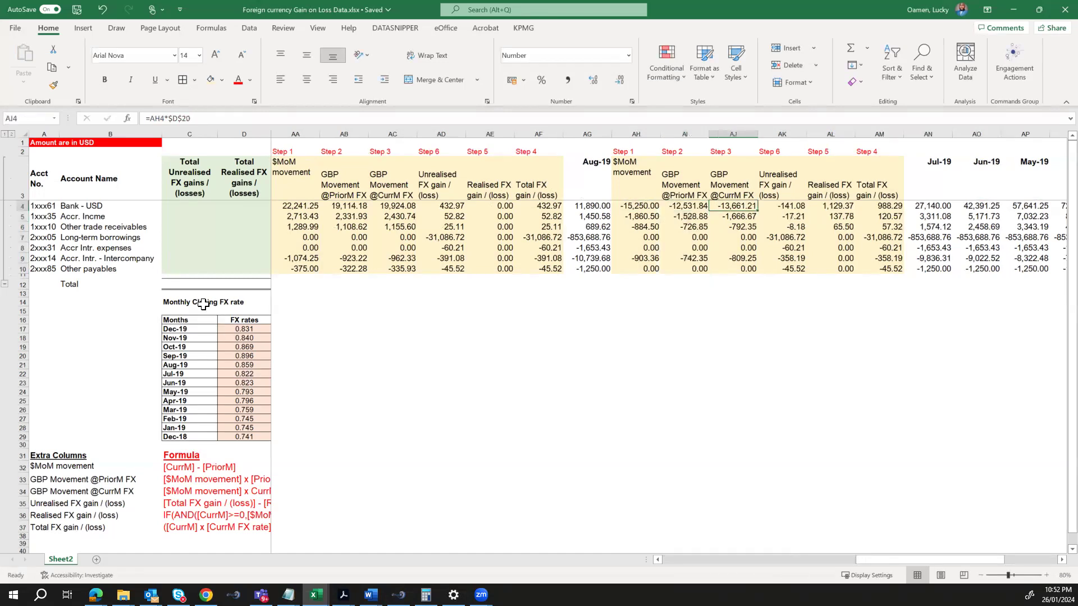
pyautogui.press('F2')
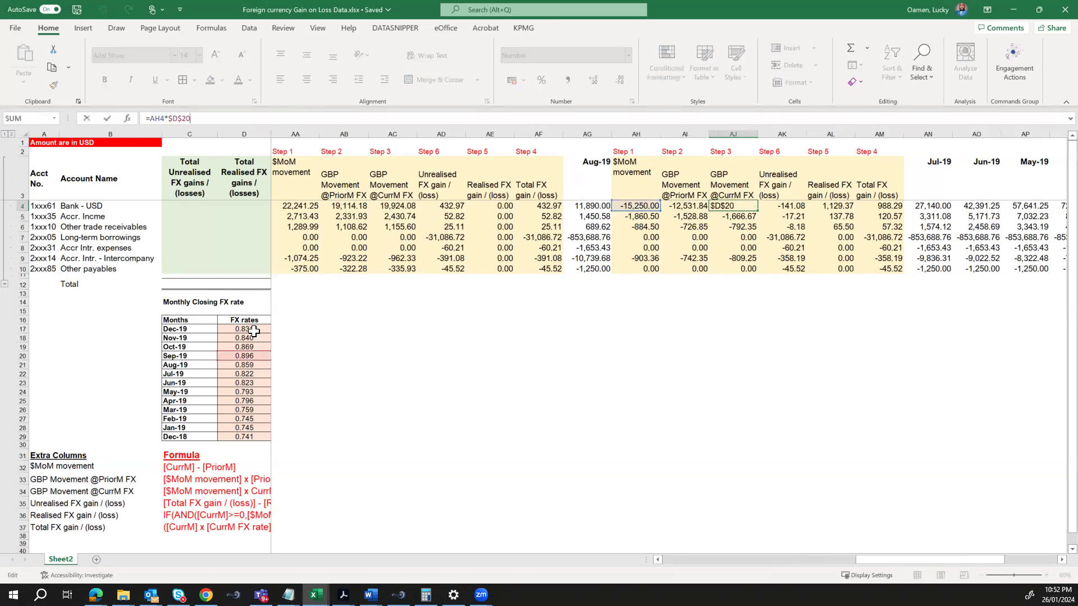
pyautogui.moveTo(245, 360); pyautogui.dragTo(246, 365)
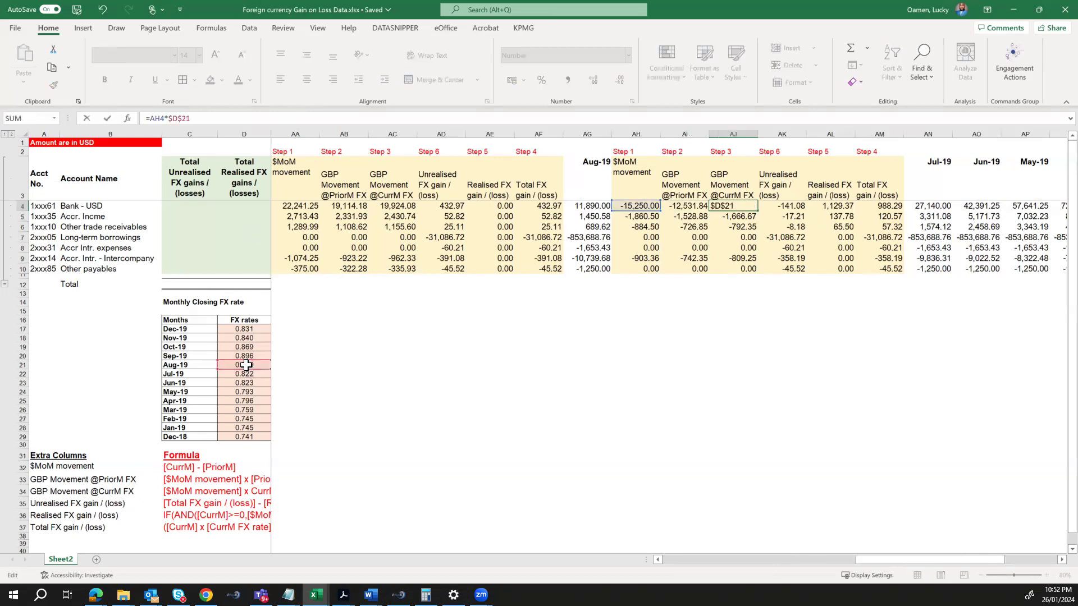
pyautogui.hotkey('ctrl', 'Return')
pyautogui.hotkey('ctrl', 'shift', 'Down')
pyautogui.hotkey('ctrl', 'd')
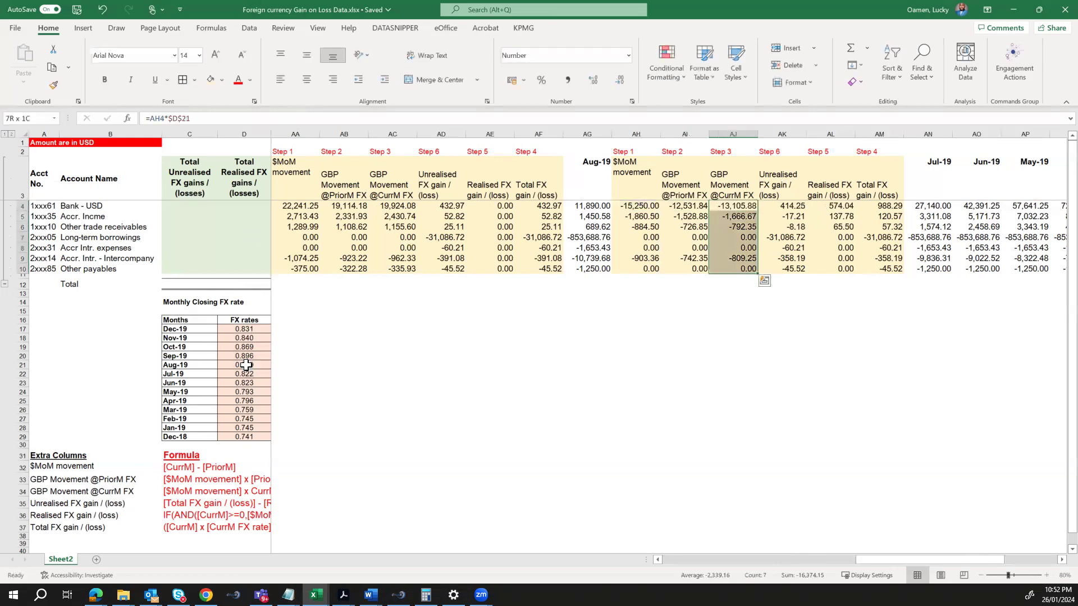
# - Update the total FX gain in AM4 to =(AG4*$D$21)-(AN4*$D$22)-(AH4*$D$21) and fill it down to AM10
pyautogui.press('Right')
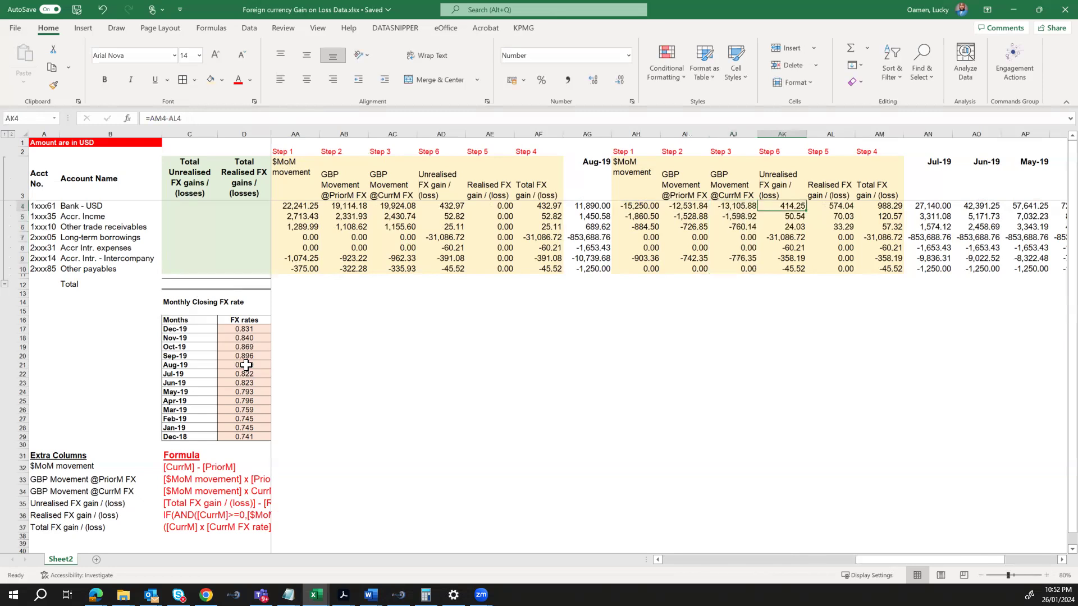
pyautogui.press('Right')
pyautogui.press('Right')
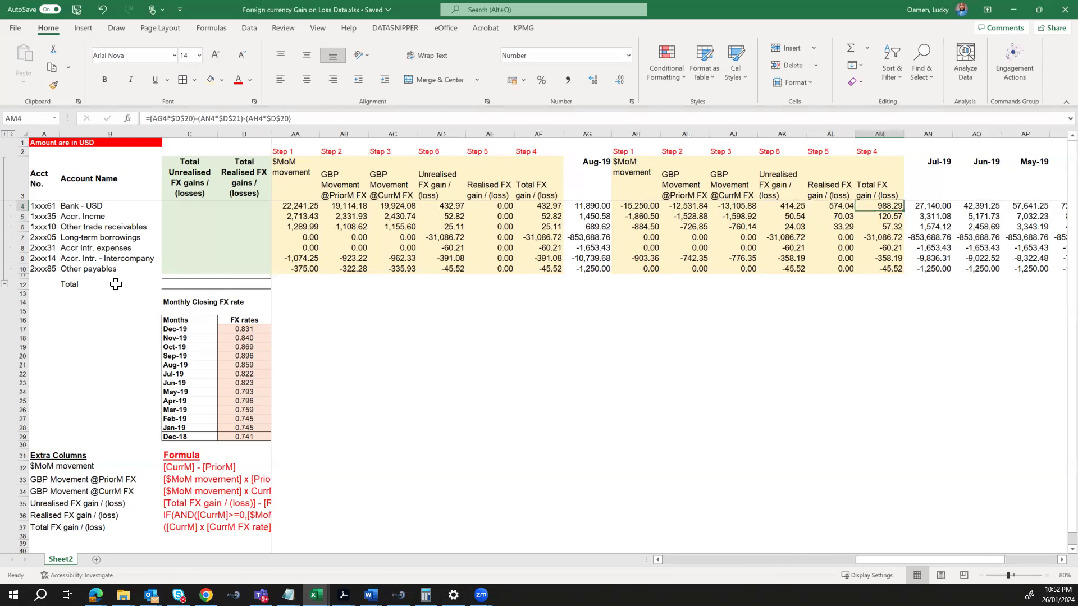
pyautogui.press('F2')
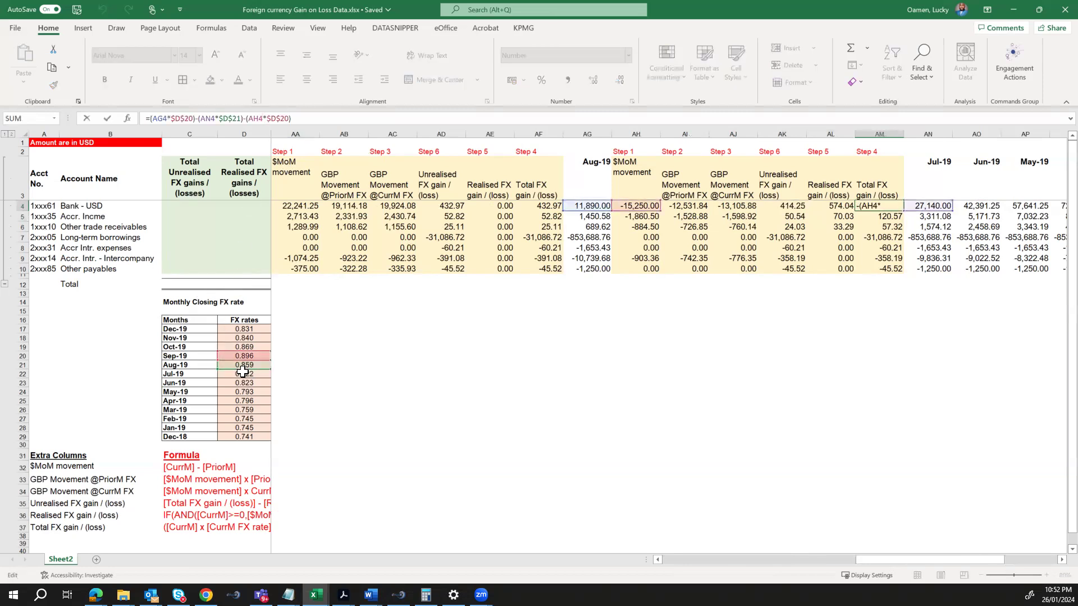
pyautogui.moveTo(243, 372); pyautogui.dragTo(242, 368)
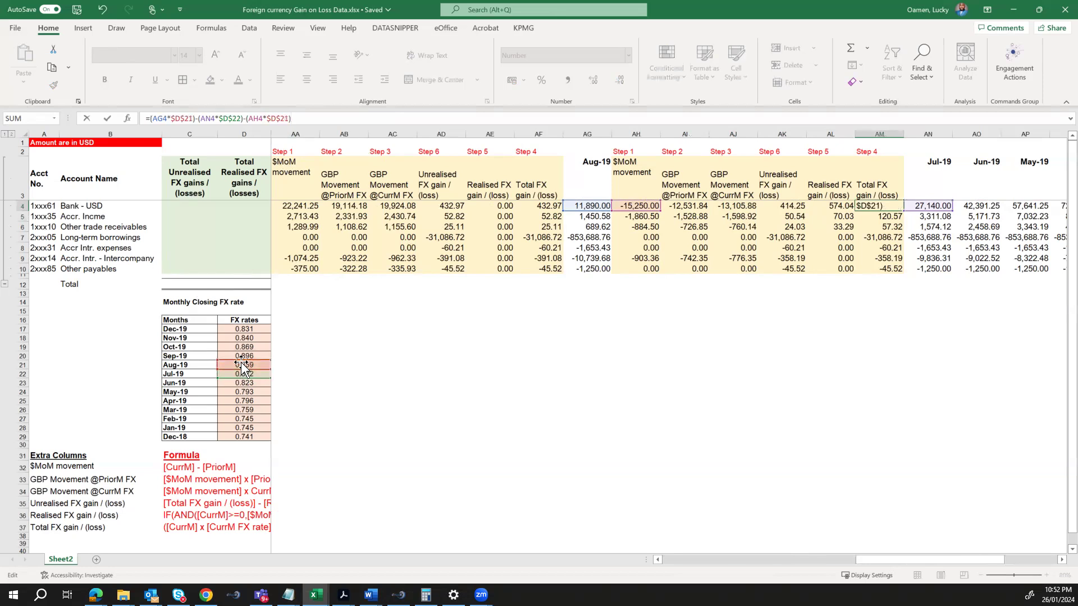
pyautogui.hotkey('ctrl', 'Return')
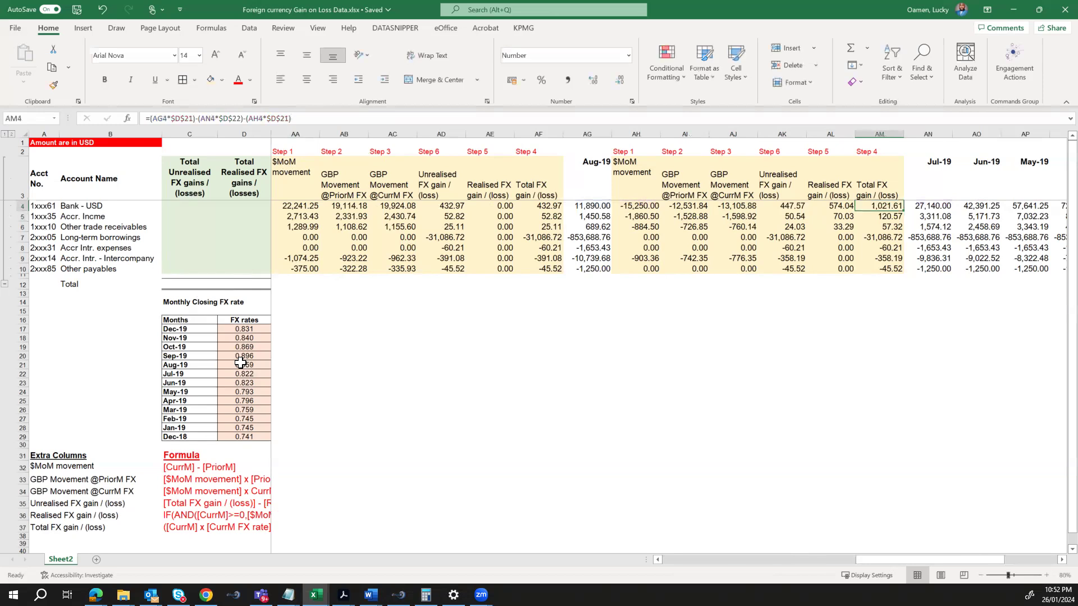
pyautogui.hotkey('ctrl', 'shift', 'Down')
pyautogui.hotkey('ctrl', 'd')
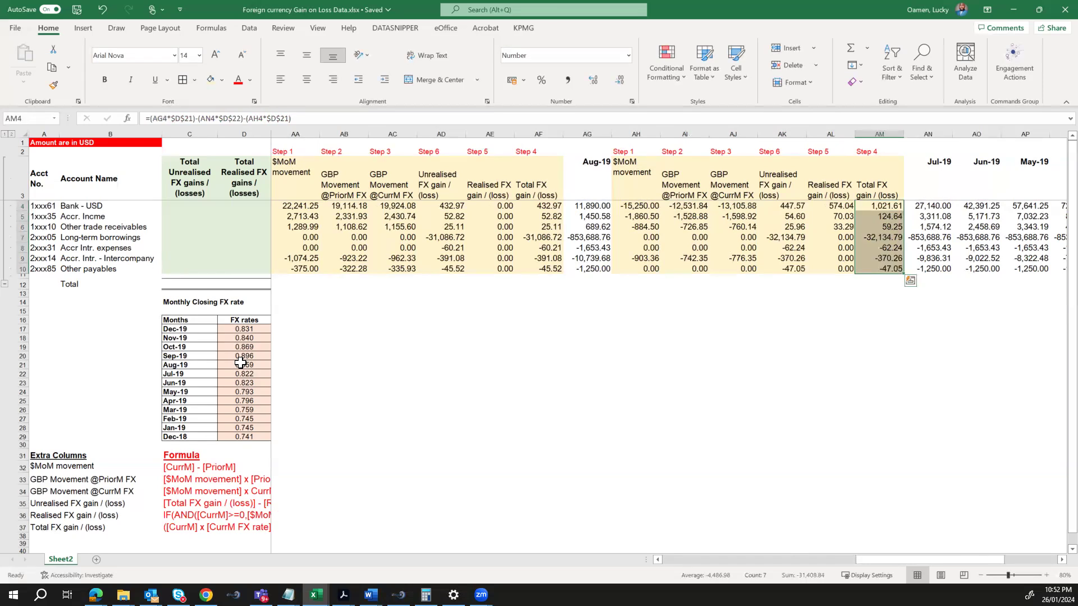
# - Insert six blank columns between the Jul-19 and Jun-19 balances
pyautogui.press('Right')
pyautogui.press('Right')
pyautogui.press('Right')
pyautogui.press('Right')
pyautogui.press('Right')
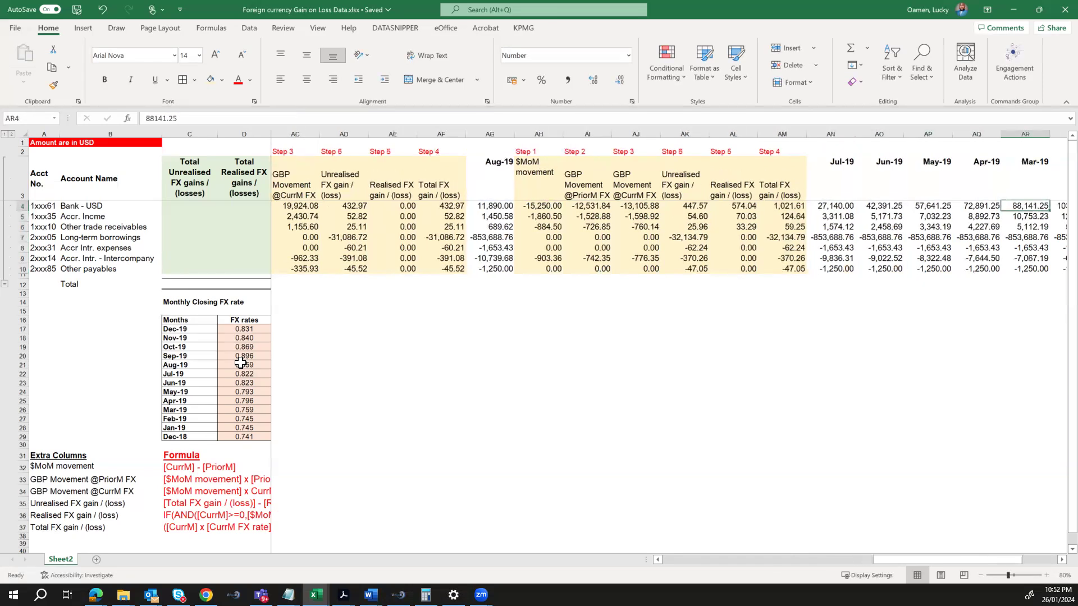
pyautogui.press('Right')
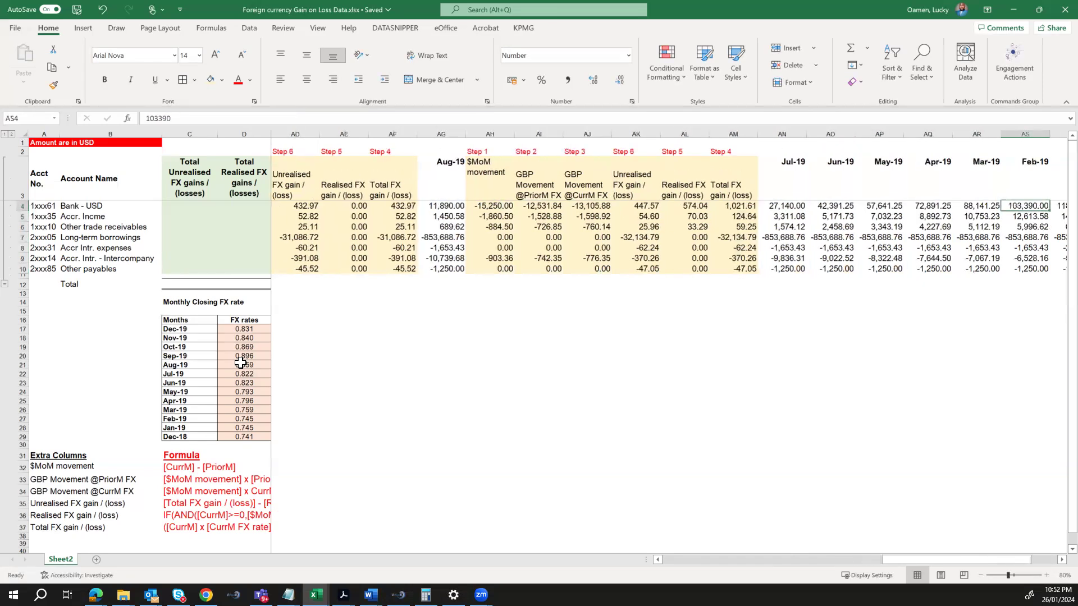
pyautogui.click(821, 133)
pyautogui.hotkey('ctrl', '+')
pyautogui.hotkey('ctrl', '+')
pyautogui.hotkey('ctrl', '+')
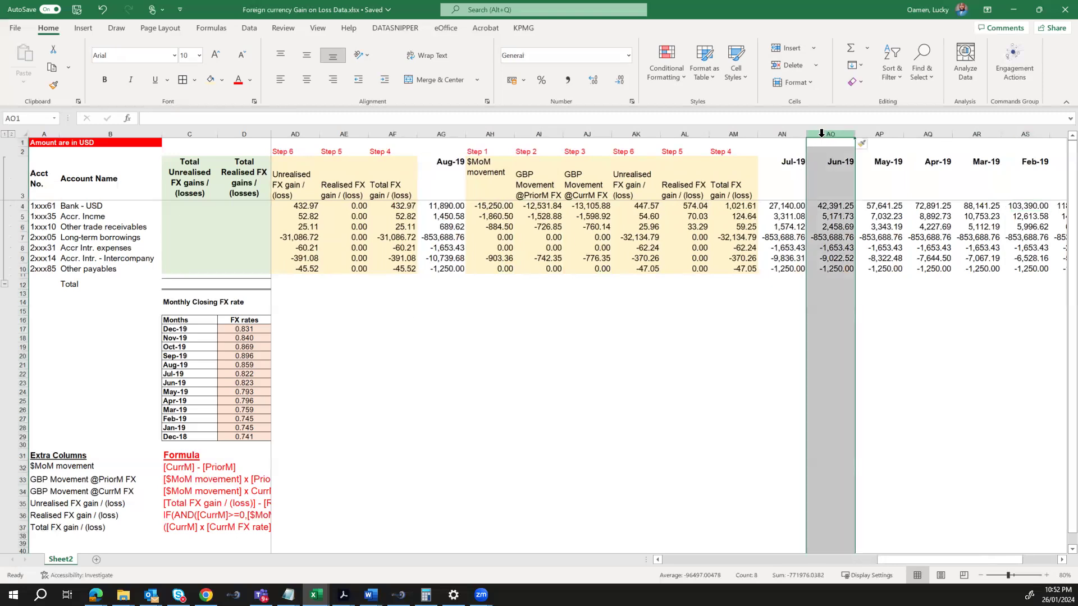
pyautogui.hotkey('ctrl', '+')
pyautogui.hotkey('ctrl', '+')
pyautogui.hotkey('ctrl', '+')
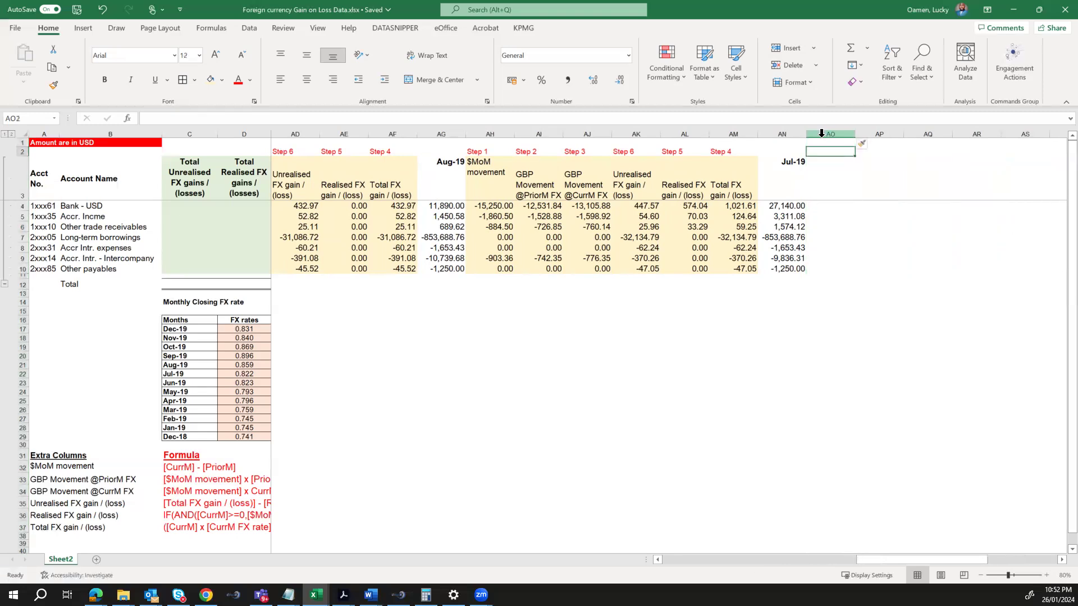
# - Copy the calculation block AH2:AM10 into the blank columns after Jul-19, starting at AO2
pyautogui.moveTo(486, 152); pyautogui.dragTo(737, 270)
pyautogui.hotkey('ctrl', 'c')
pyautogui.press('Right')
pyautogui.press('Right')
pyautogui.press('Right')
pyautogui.press('Right')
pyautogui.press('Right')
pyautogui.press('Right')
pyautogui.press('Right')
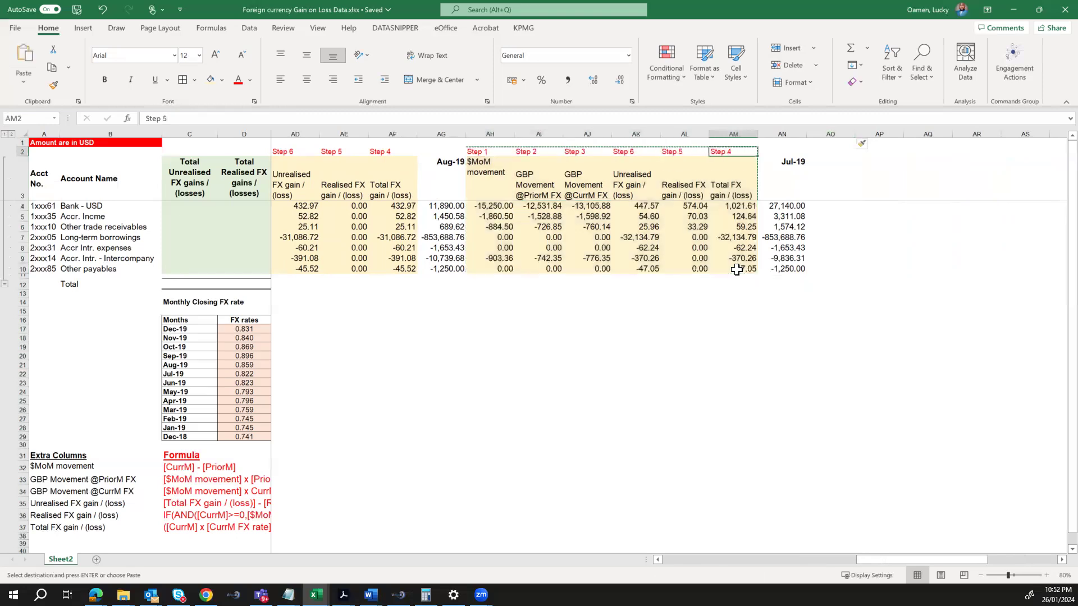
pyautogui.press('Return')
# - Point the prior-rate GBP movement in AP4 at the Jun-19 rate with =AO4*$D$23 and fill it down to AP10
pyautogui.press('Right')
pyautogui.press('Right')
pyautogui.press('Right')
pyautogui.press('Right')
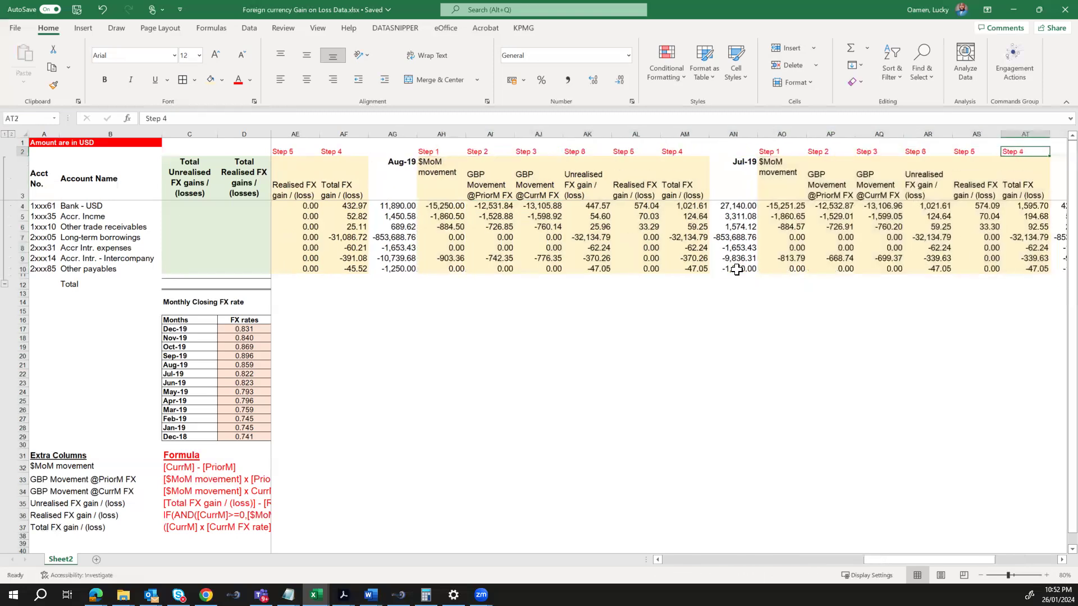
pyautogui.press('Left')
pyautogui.press('Left')
pyautogui.press('Left')
pyautogui.click(741, 207)
pyautogui.click(502, 115)
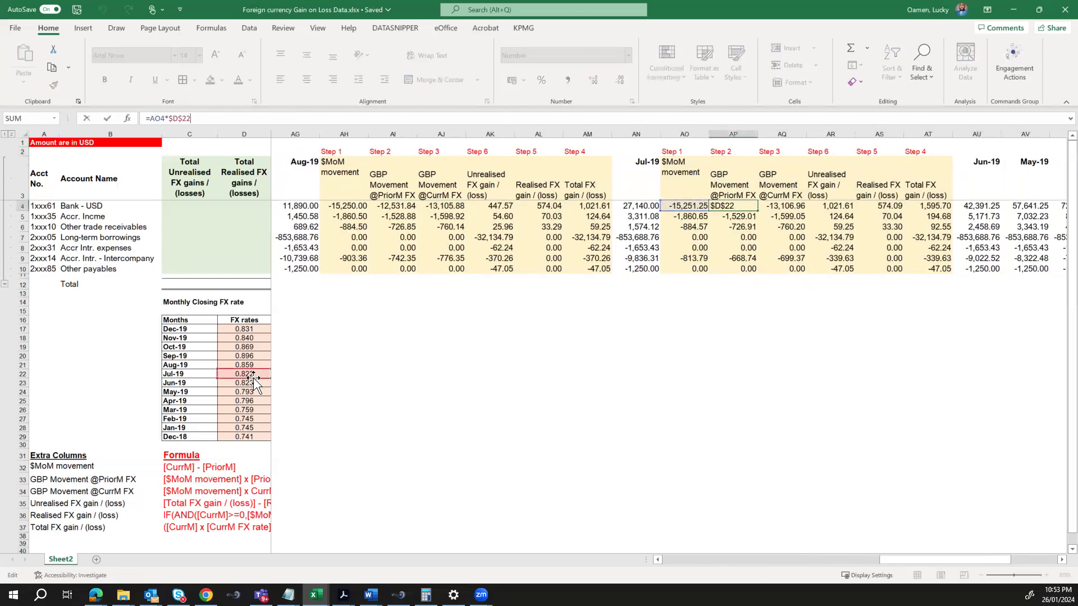
pyautogui.press('Return')
pyautogui.press('Up')
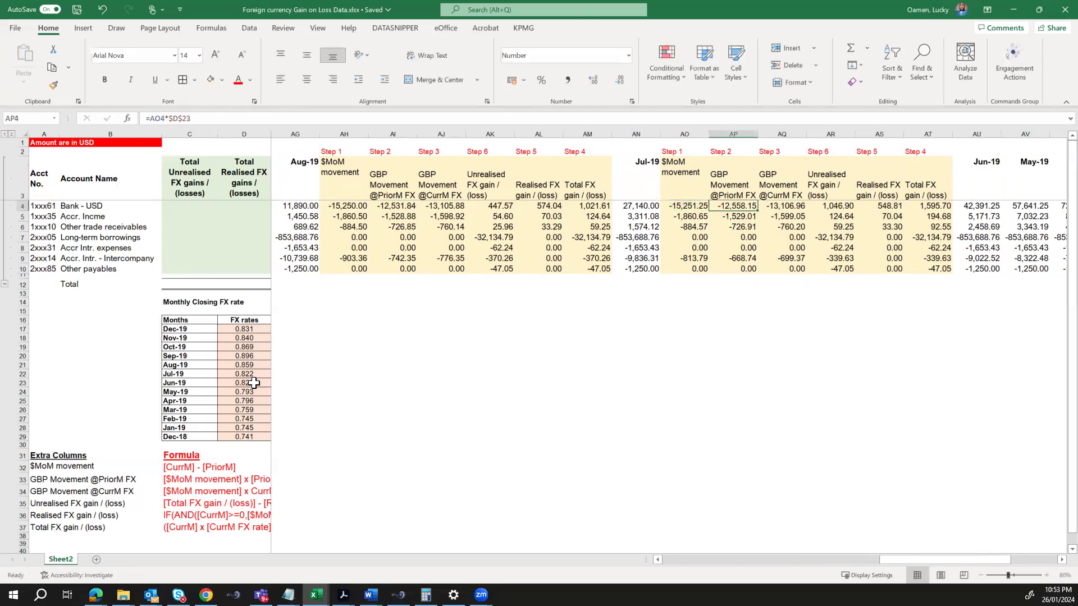
pyautogui.hotkey('ctrl', 'shift', 'Down')
pyautogui.hotkey('ctrl', 'd')
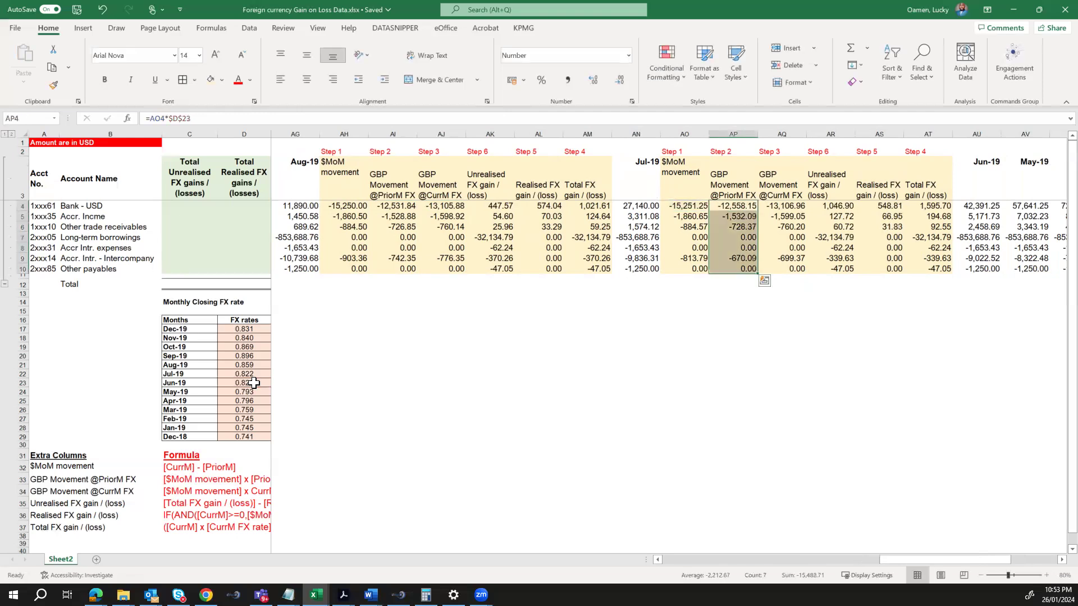
# - Point the current-rate GBP movement in AQ4 at the Jul-19 rate with =AO4*$D$22 and fill it down to AQ10
pyautogui.press('Right')
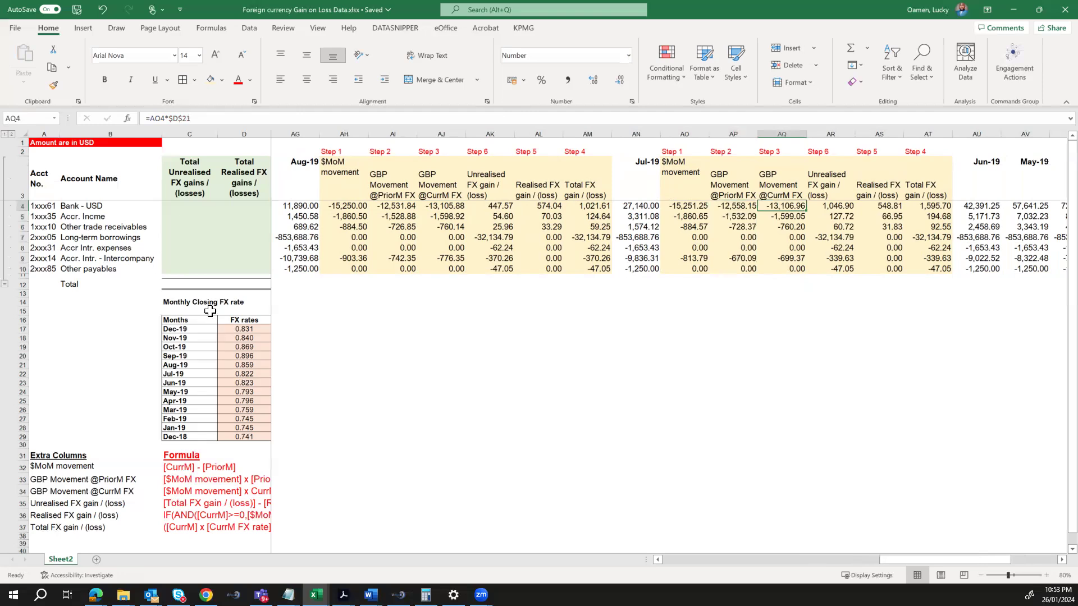
pyautogui.click(312, 120)
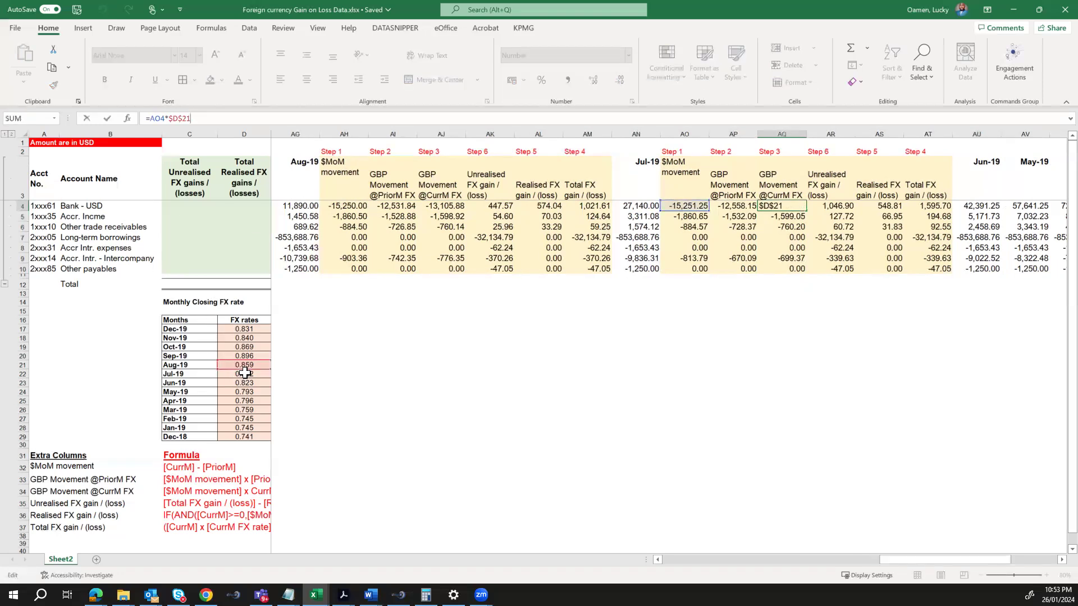
pyautogui.moveTo(245, 370); pyautogui.dragTo(247, 374)
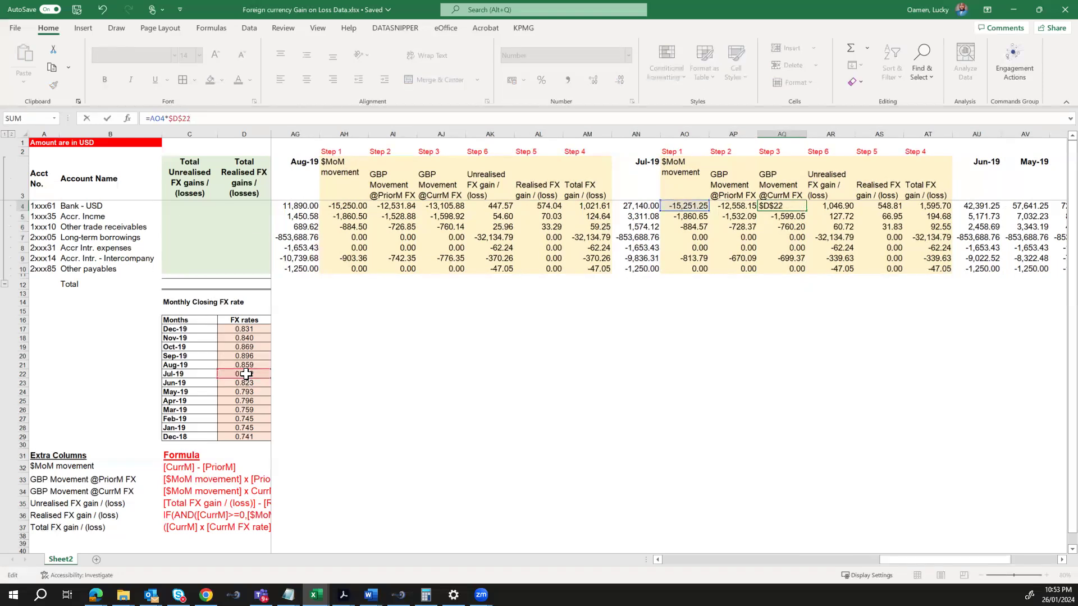
pyautogui.hotkey('ctrl', 'Return')
pyautogui.hotkey('ctrl', 'shift', 'Down')
pyautogui.hotkey('ctrl', 'd')
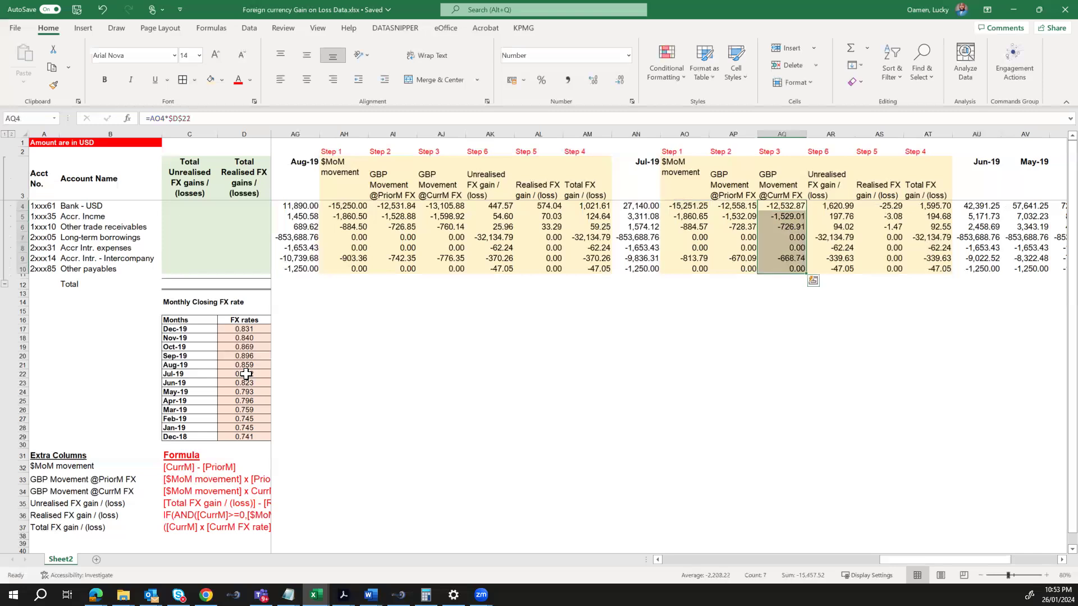
# - Update the total FX gain in AT4 to =(AN4*$D$22)-(AU4*$D$23)-(AO4*$D$22) and fill it down to AT10
pyautogui.press('Right')
pyautogui.press('Right')
pyautogui.press('Right')
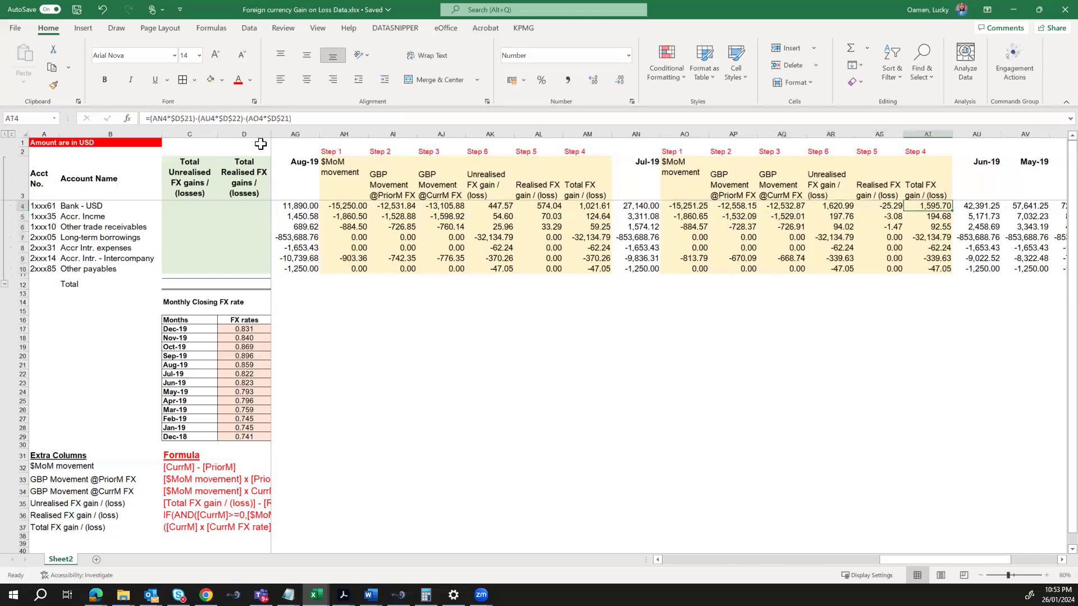
pyautogui.click(285, 116)
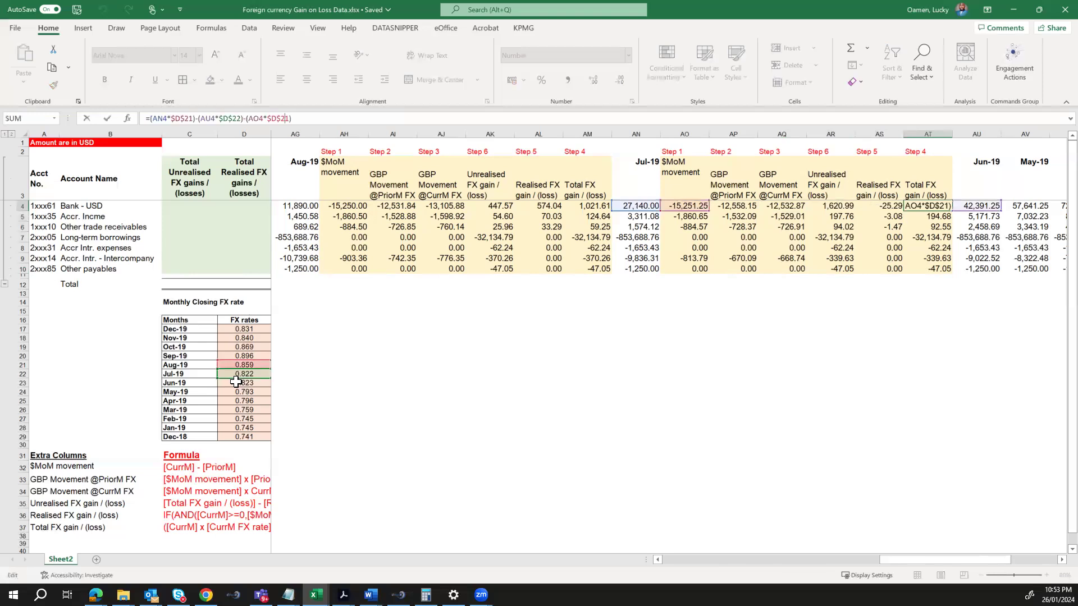
pyautogui.moveTo(237, 379)
pyautogui.mouseDown()
pyautogui.moveTo(236, 388)
pyautogui.moveTo(233, 370)
pyautogui.mouseUp()
pyautogui.hotkey('ctrl', 'Return')
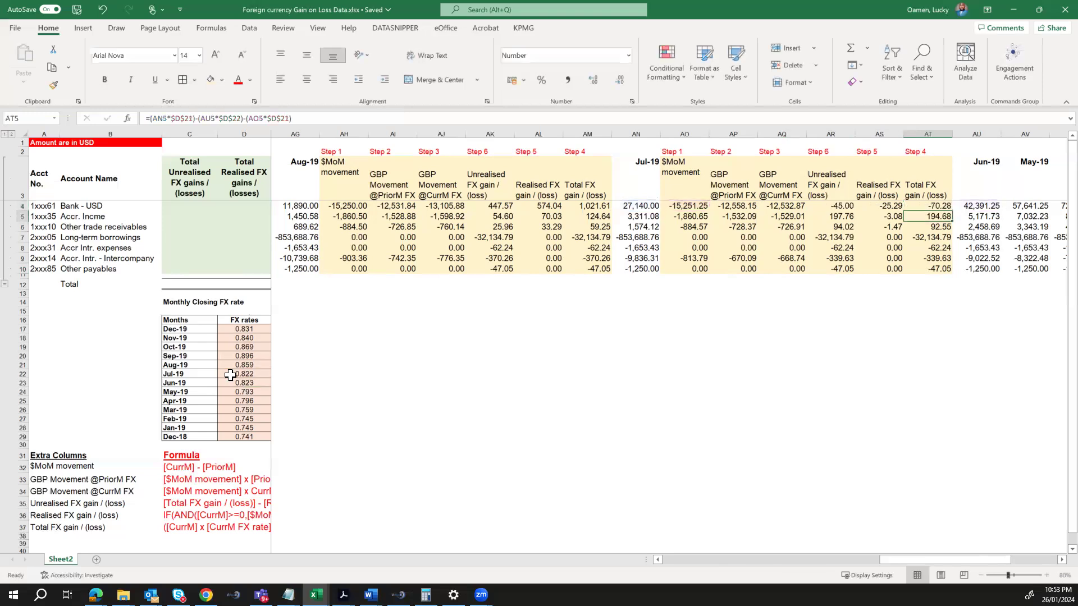
pyautogui.hotkey('ctrl', 'shift', 'Down')
pyautogui.hotkey('ctrl', 'd')
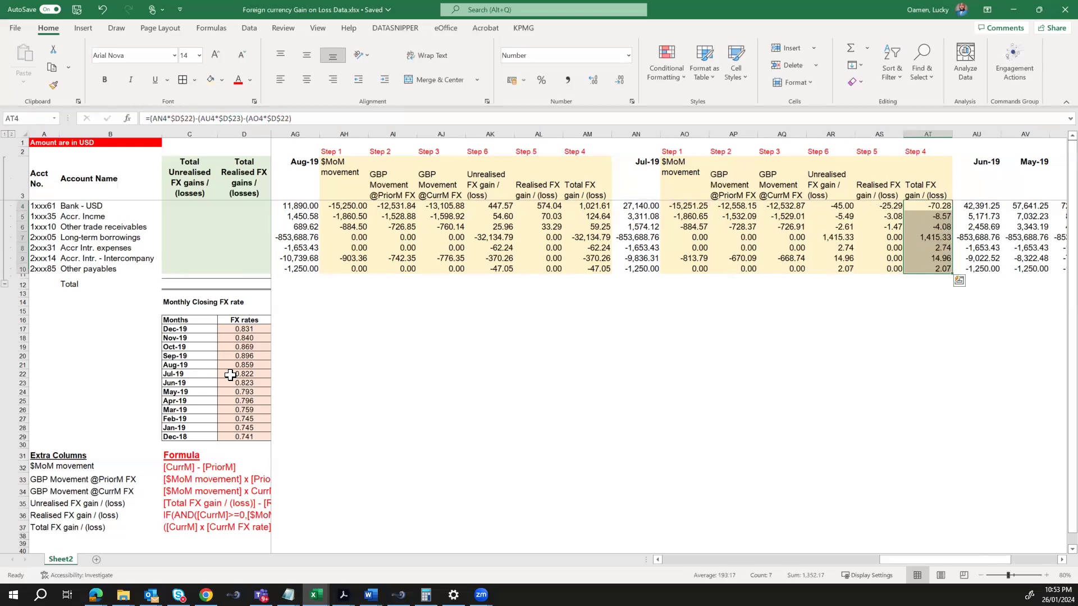
# - Insert six blank columns between the Jun-19 and May-19 balances
pyautogui.press('Right')
pyautogui.press('Right')
pyautogui.press('Right')
pyautogui.press('Right')
pyautogui.press('Right')
pyautogui.press('Right')
pyautogui.press('Right')
pyautogui.press('Right')
pyautogui.press('Right')
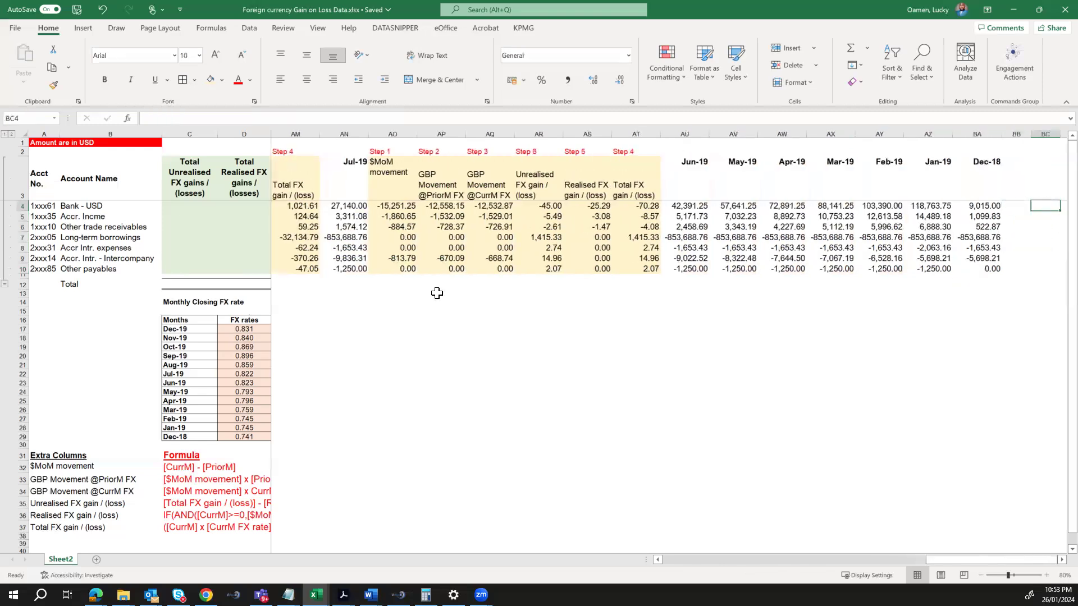
pyautogui.click(733, 133)
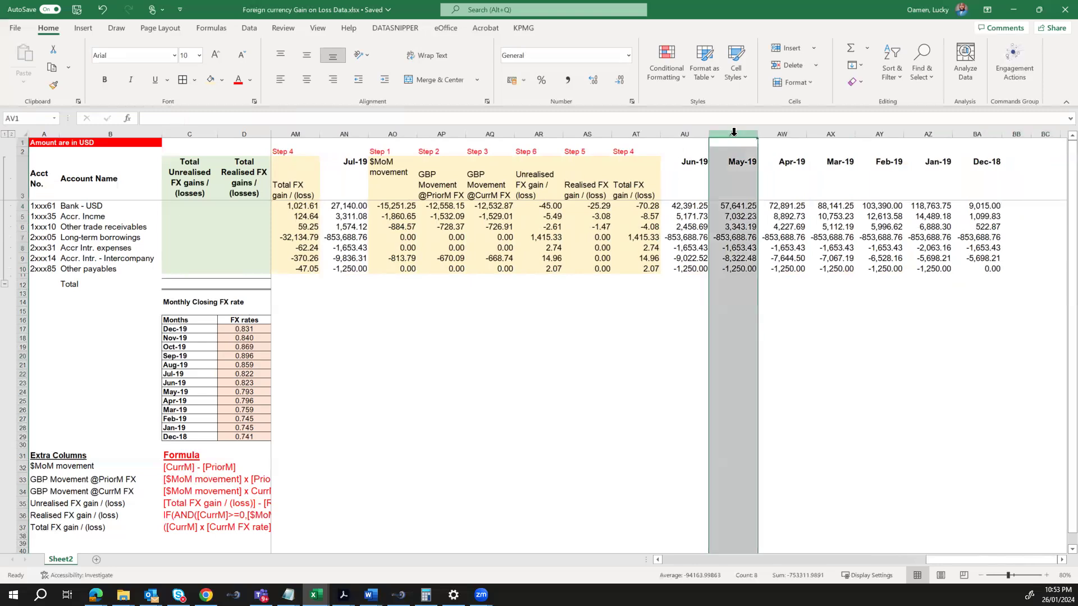
pyautogui.hotkey('ctrl', 'shift', '+')
pyautogui.hotkey('ctrl', 'shift', '+')
pyautogui.hotkey('ctrl', 'shift', '+')
pyautogui.hotkey('ctrl', 'shift', '+')
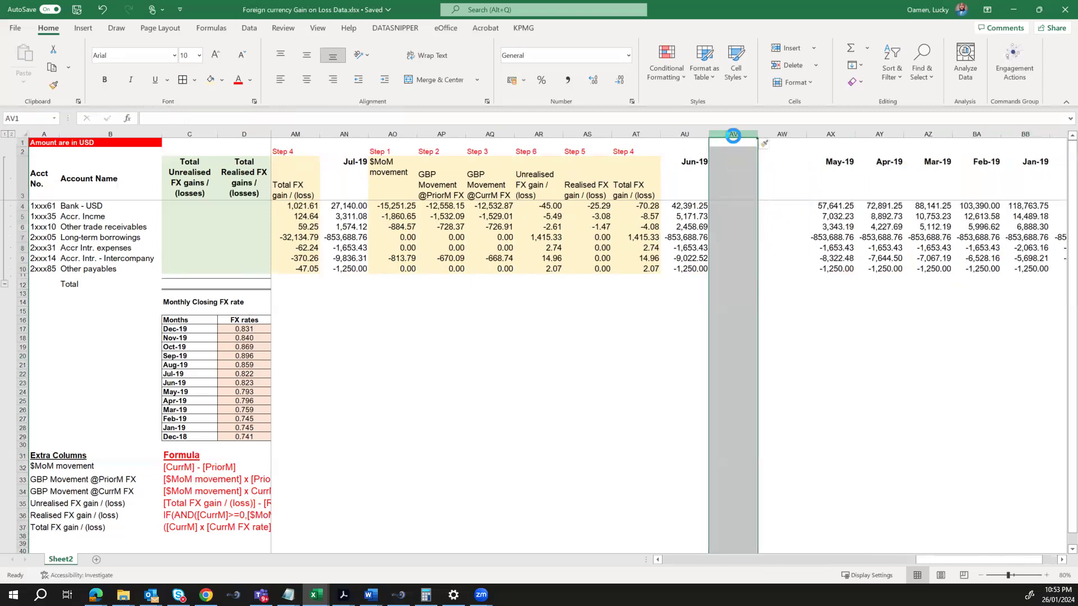
pyautogui.hotkey('ctrl', 'shift', '+')
pyautogui.hotkey('ctrl', 'shift', '+')
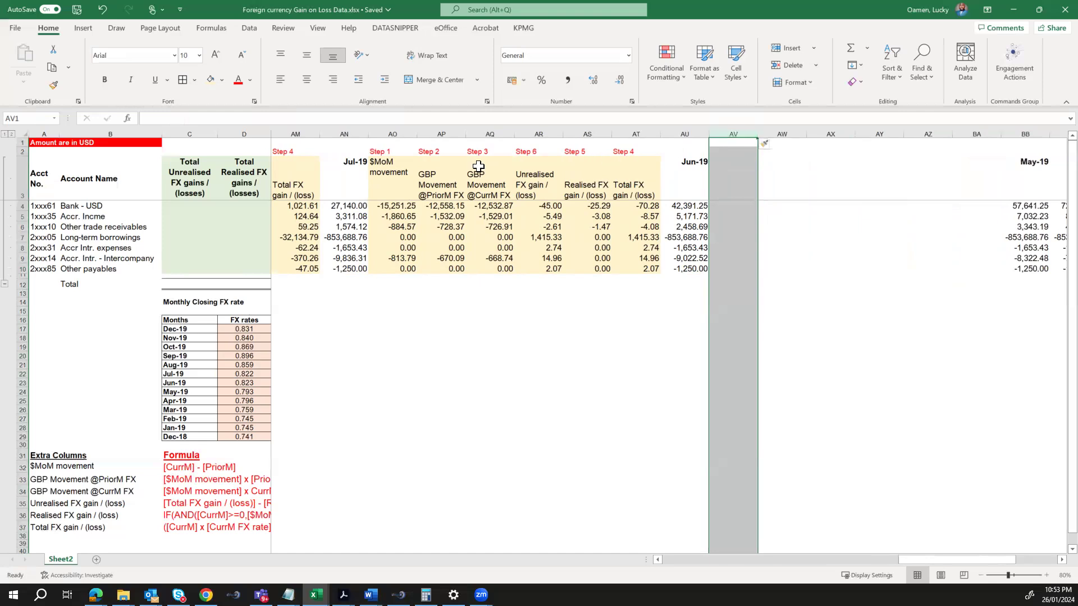
# - Copy the calculation block AO2:AT10 into the blank columns after Jun-19, starting at AV2
pyautogui.moveTo(392, 152); pyautogui.dragTo(441, 191)
pyautogui.moveTo(641, 252); pyautogui.dragTo(645, 270)
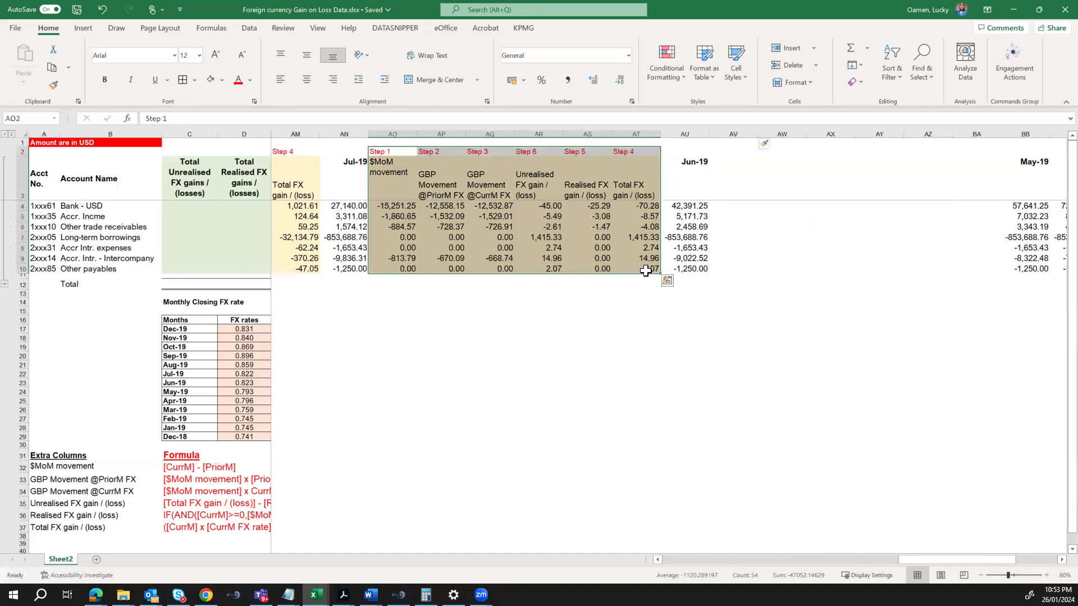
pyautogui.hotkey('ctrl', 'c')
pyautogui.press('Right')
pyautogui.press('Right')
pyautogui.press('Right')
pyautogui.press('Right')
pyautogui.press('Right')
pyautogui.press('Right')
pyautogui.press('Right')
pyautogui.hotkey('ctrl', 'v')
# - Point the prior-rate GBP movement in AW4 at the May-19 rate with =AV4*$D$24 and fill it down to AW10
pyautogui.press('Down')
pyautogui.press('Down')
pyautogui.press('Right')
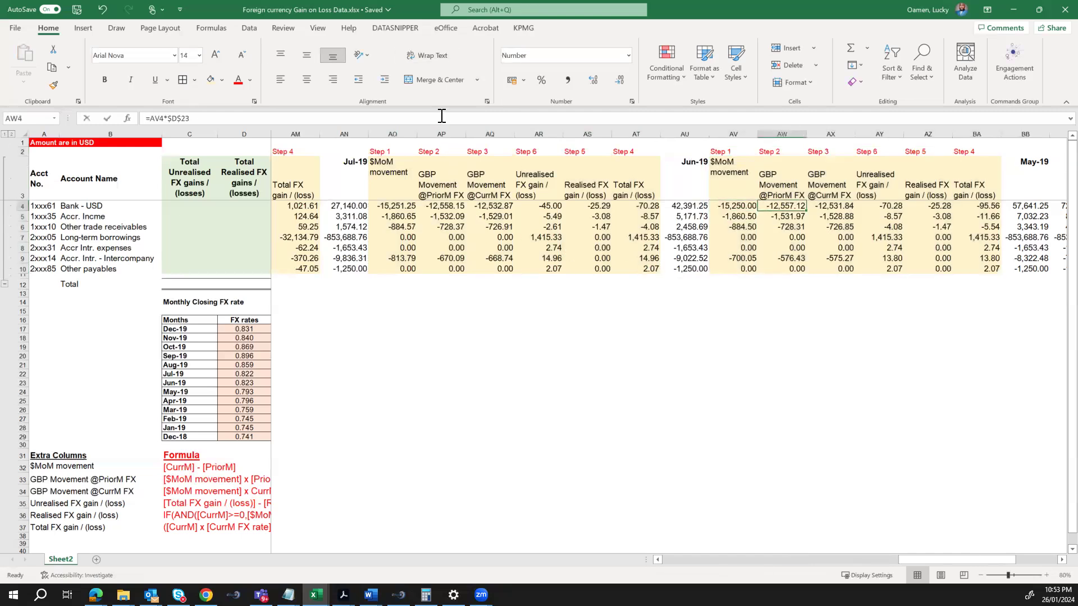
pyautogui.click(442, 116)
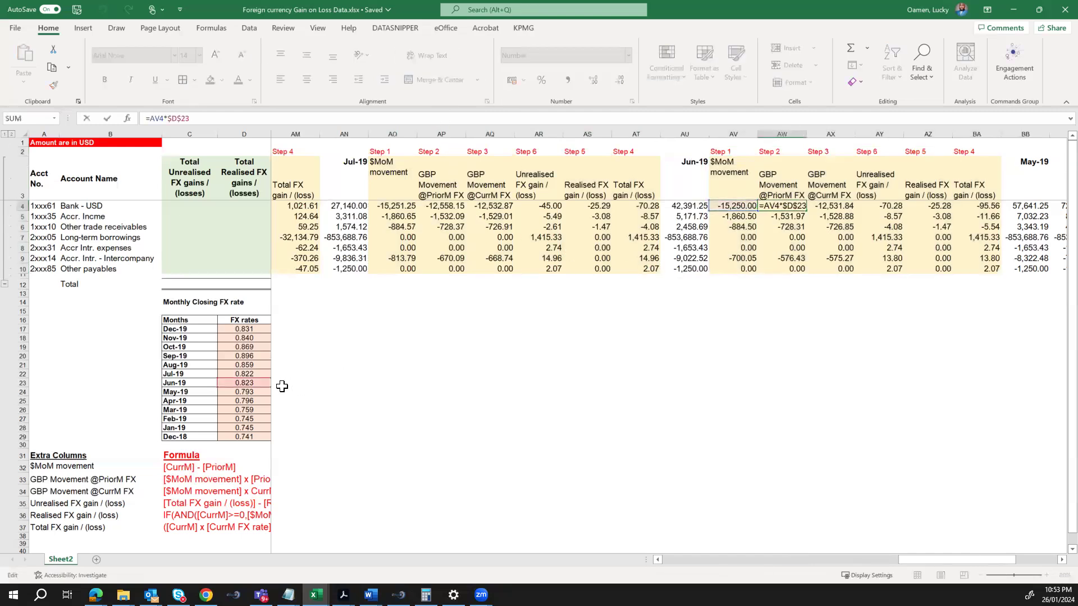
pyautogui.click(246, 391)
pyautogui.hotkey('ctrl', 'Return')
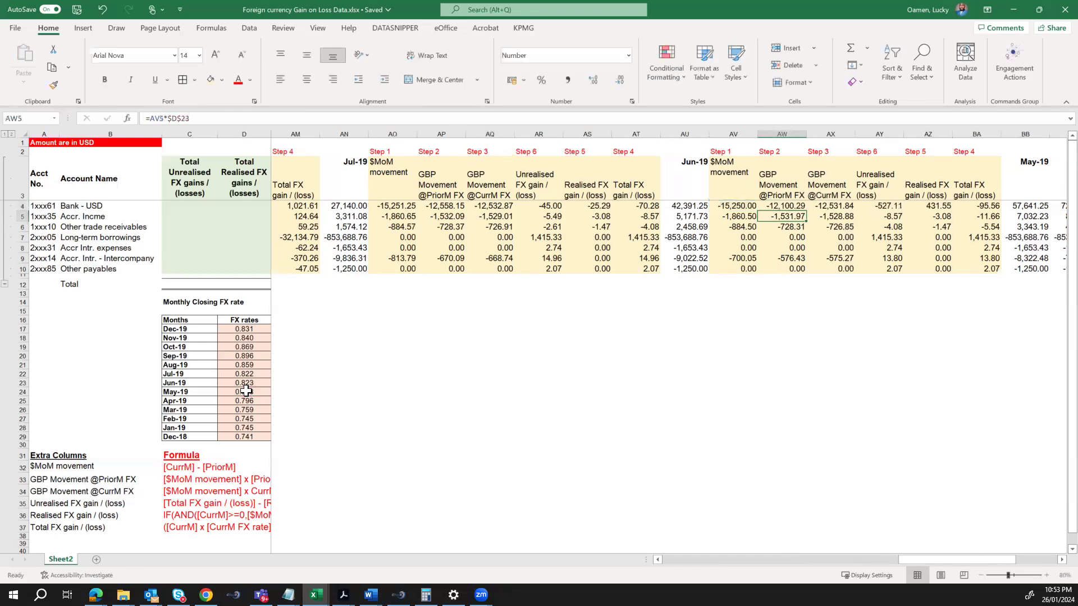
pyautogui.hotkey('ctrl', 'shift', 'Down')
pyautogui.hotkey('ctrl', 'd')
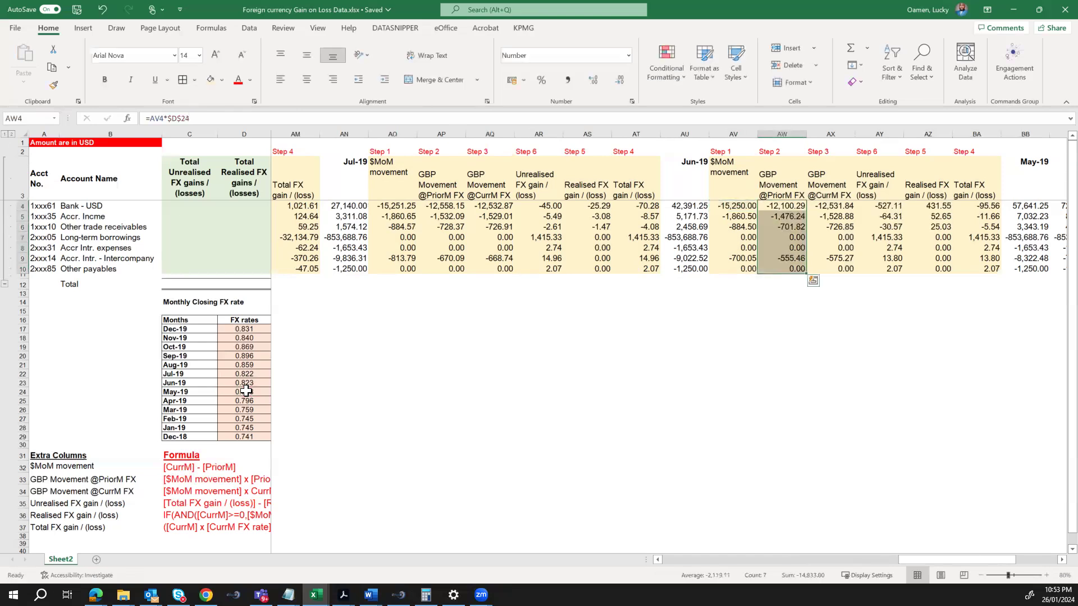
# - Point the current-rate GBP movement in AX4 at the Jun-19 rate with =AV4*$D$23 and fill it down to AX10
pyautogui.press('Right')
pyautogui.press('F2')
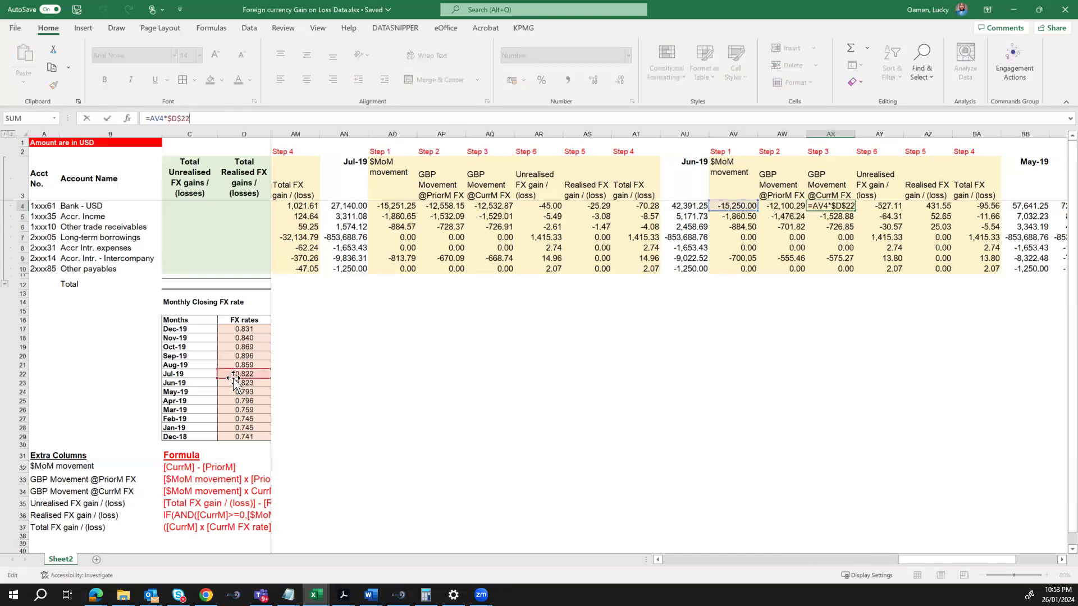
pyautogui.moveTo(233, 377); pyautogui.dragTo(233, 380)
pyautogui.hotkey('ctrl', 'Return')
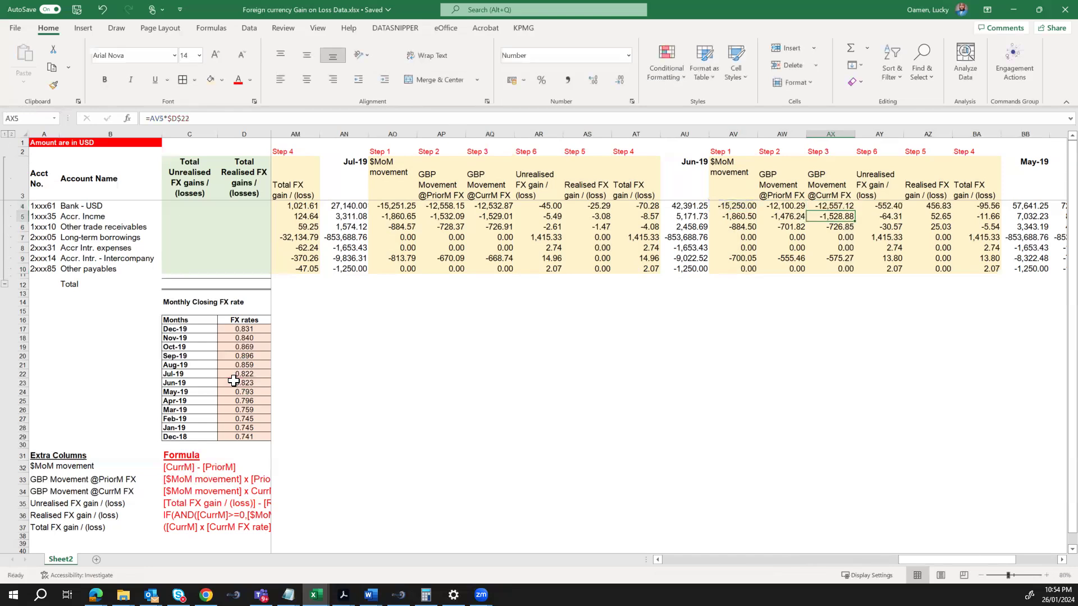
pyautogui.hotkey('ctrl', 'shift', 'Down')
pyautogui.hotkey('ctrl', 'd')
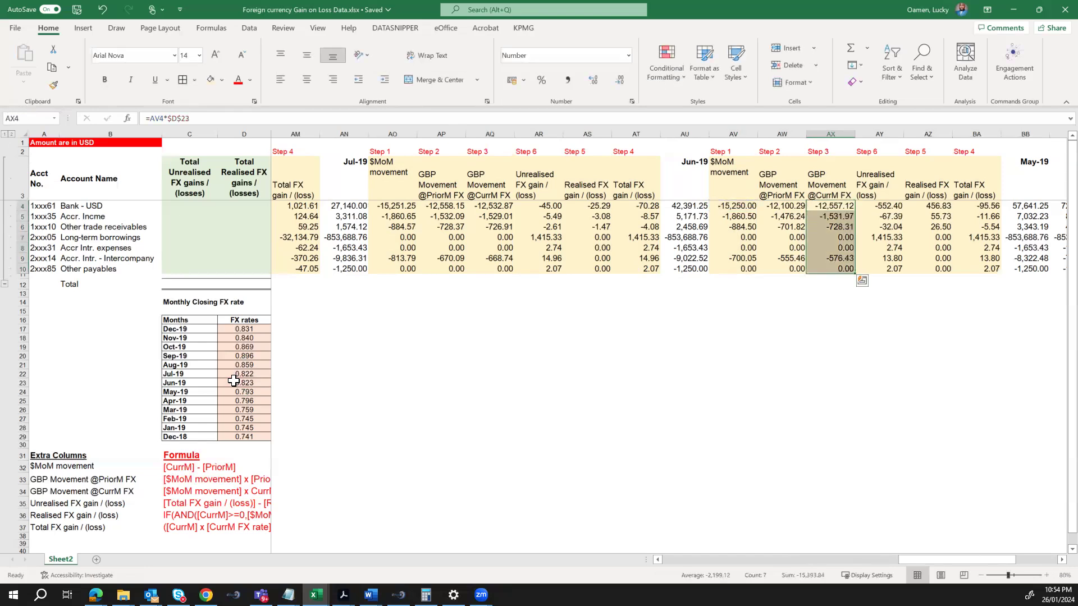
# - Update the total FX gain in BA4 to =(AU4*$D$23)-(BB4*$D$24)-(AV4*$D$23) and fill it down to BA10
pyautogui.press('Right')
pyautogui.press('Right')
pyautogui.press('Right')
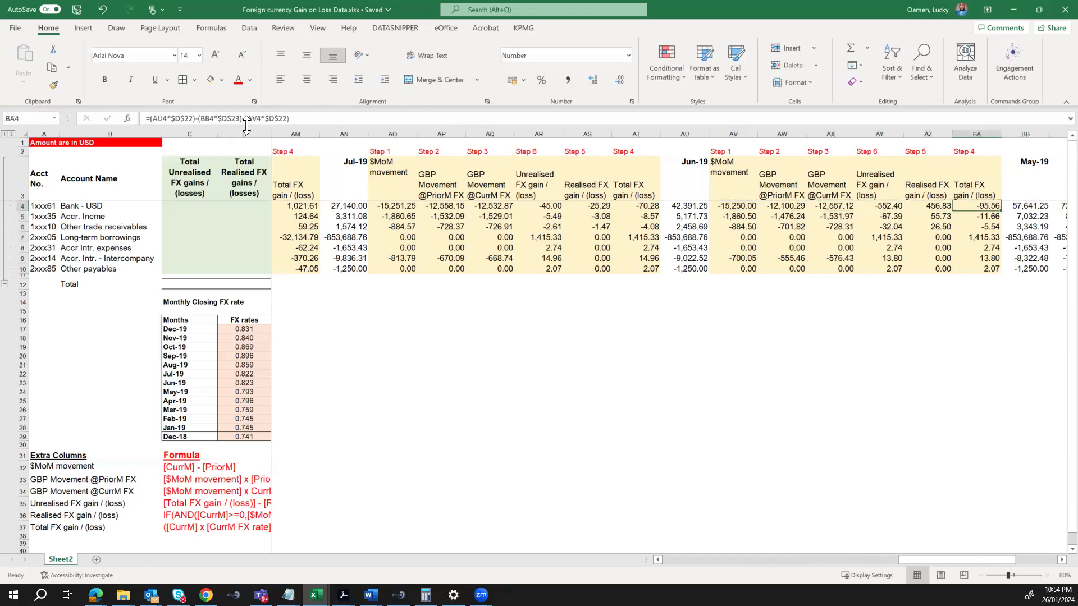
pyautogui.click(245, 118)
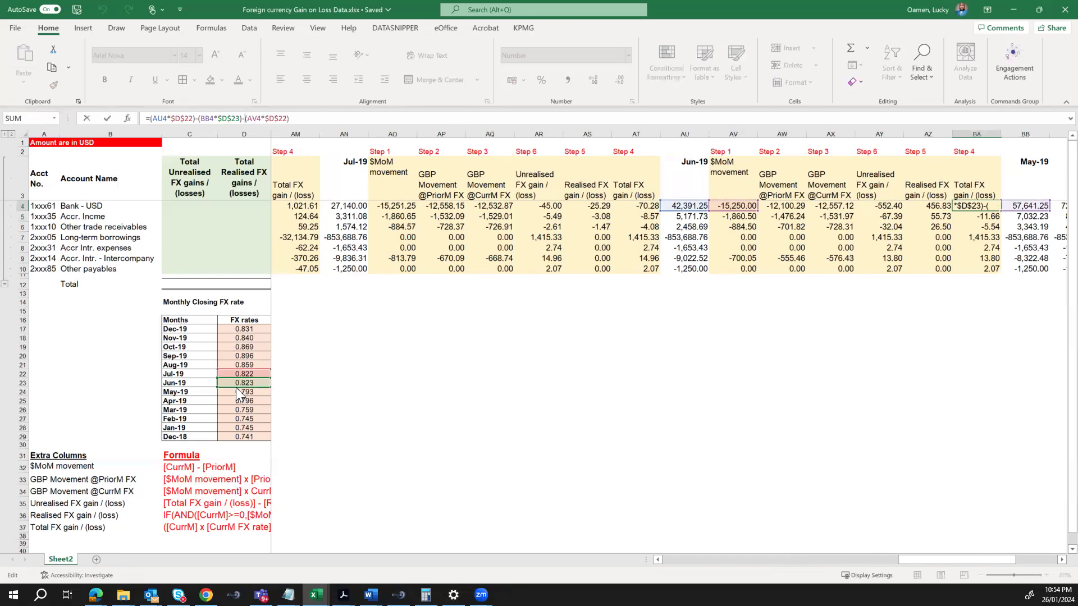
pyautogui.moveTo(235, 377); pyautogui.dragTo(229, 380)
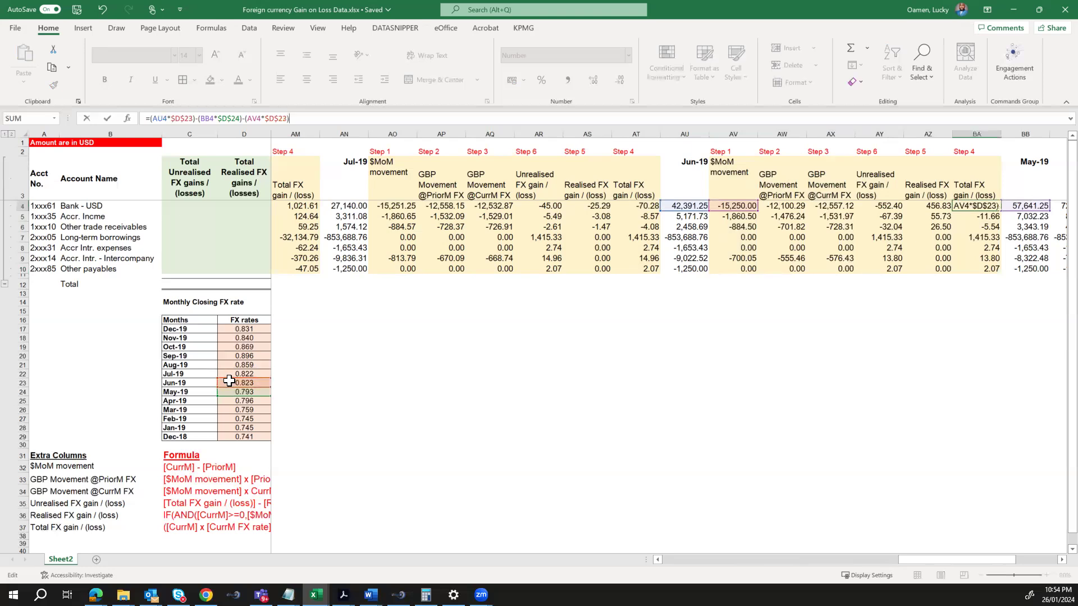
pyautogui.hotkey('ctrl', 'Return')
pyautogui.hotkey('ctrl', 'shift', 'Down')
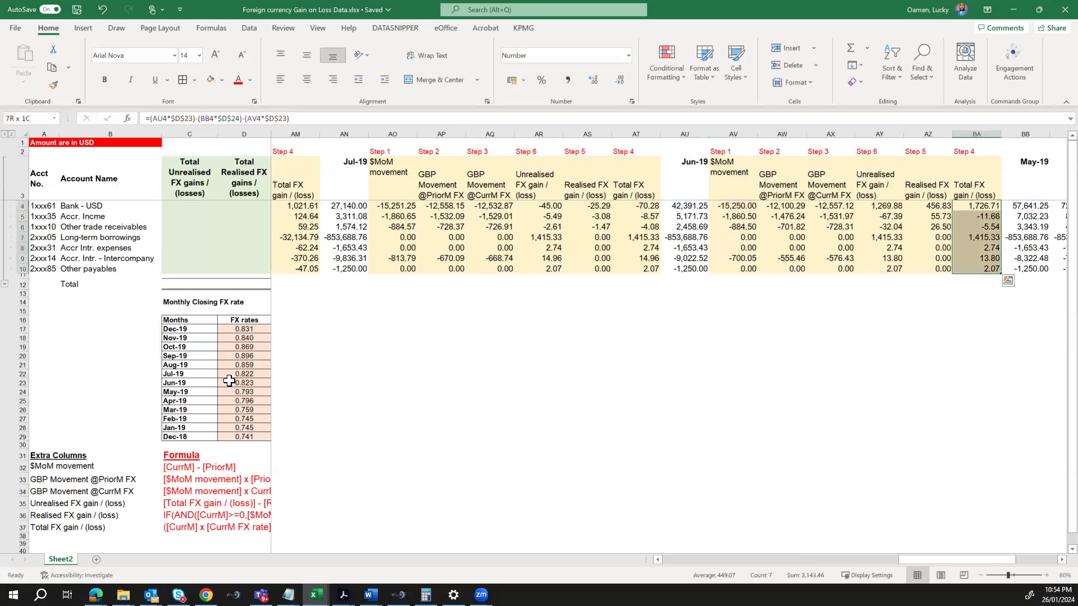
pyautogui.hotkey('ctrl', 'd')
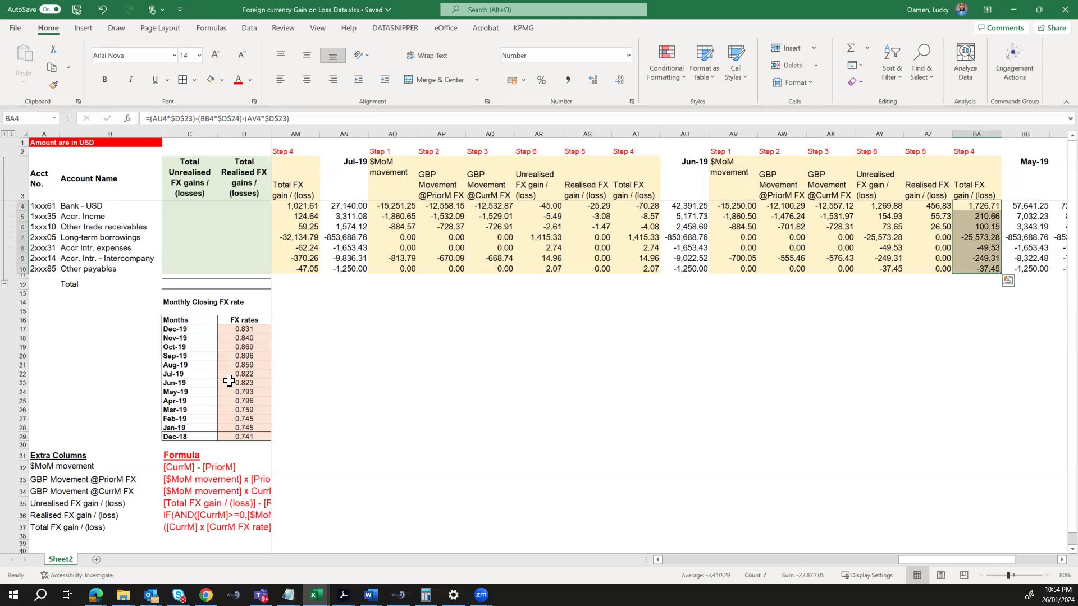
# - Insert six blank columns between the May-19 and Apr-19 balances
pyautogui.press('Right')
pyautogui.press('Right')
pyautogui.press('Right')
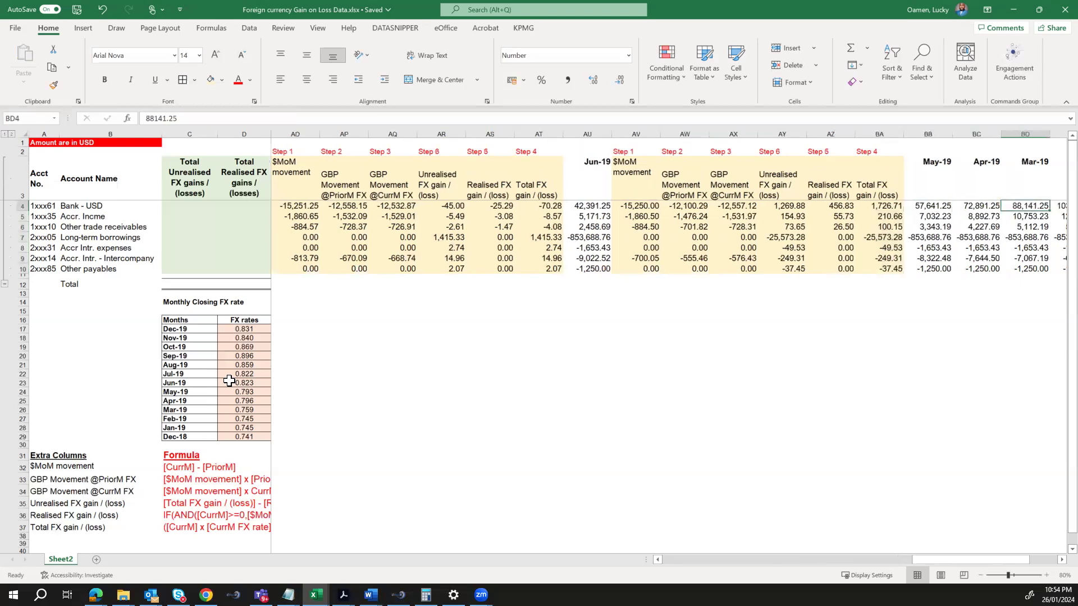
pyautogui.press('Right')
pyautogui.press('Right')
pyautogui.press('Right')
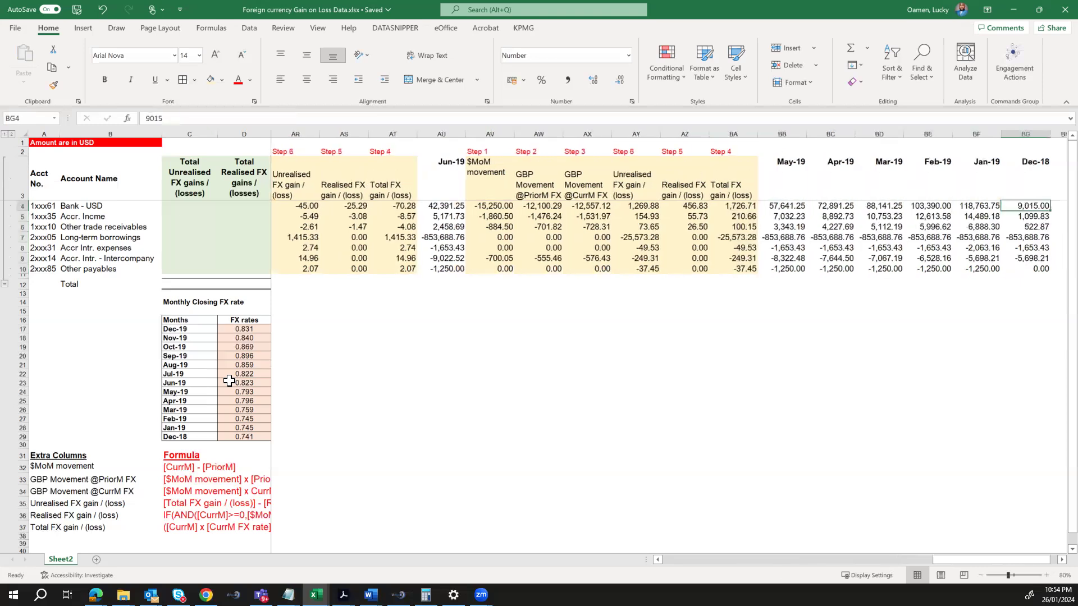
pyautogui.press('Left')
pyautogui.press('Left')
pyautogui.press('Left')
pyautogui.press('Left')
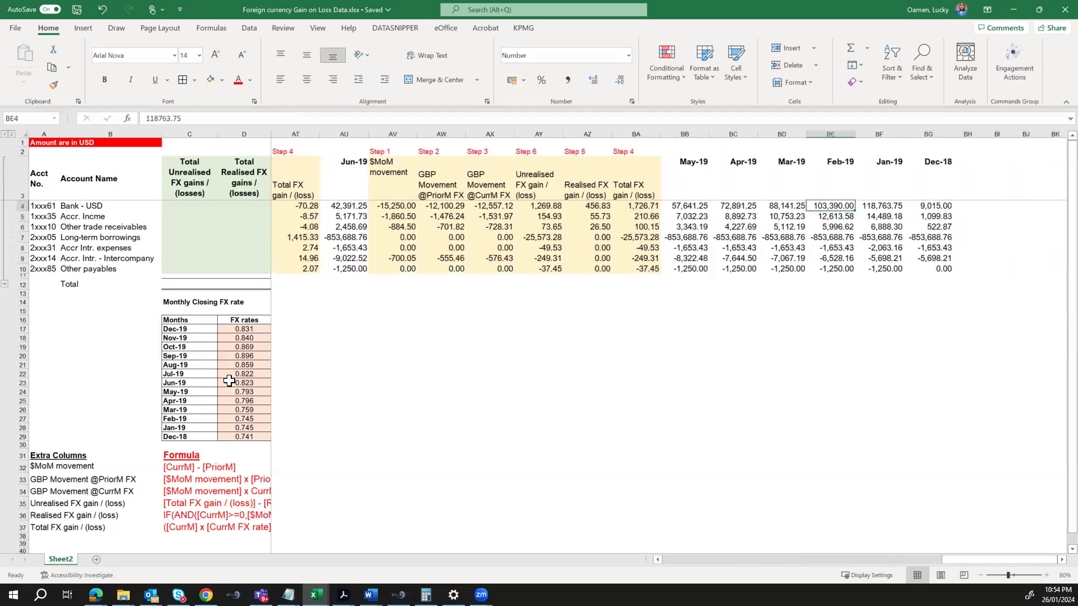
pyautogui.hotkey('ctrl', 'space')
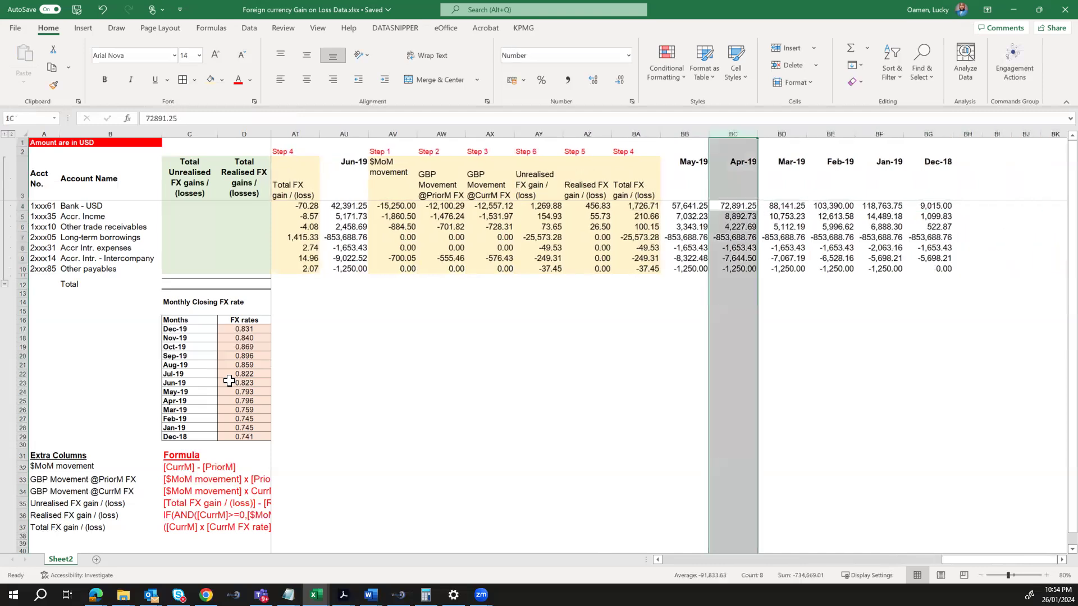
pyautogui.hotkey('ctrl', '+')
pyautogui.hotkey('ctrl', '+')
pyautogui.hotkey('ctrl', '+')
pyautogui.hotkey('ctrl', '+')
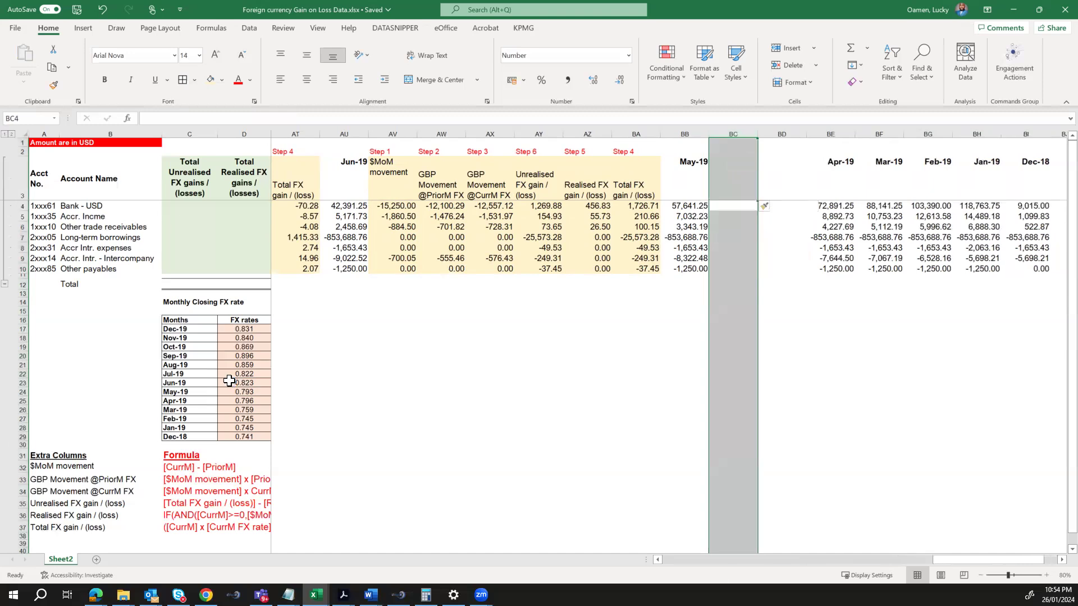
pyautogui.hotkey('ctrl', '+')
pyautogui.hotkey('ctrl', '+')
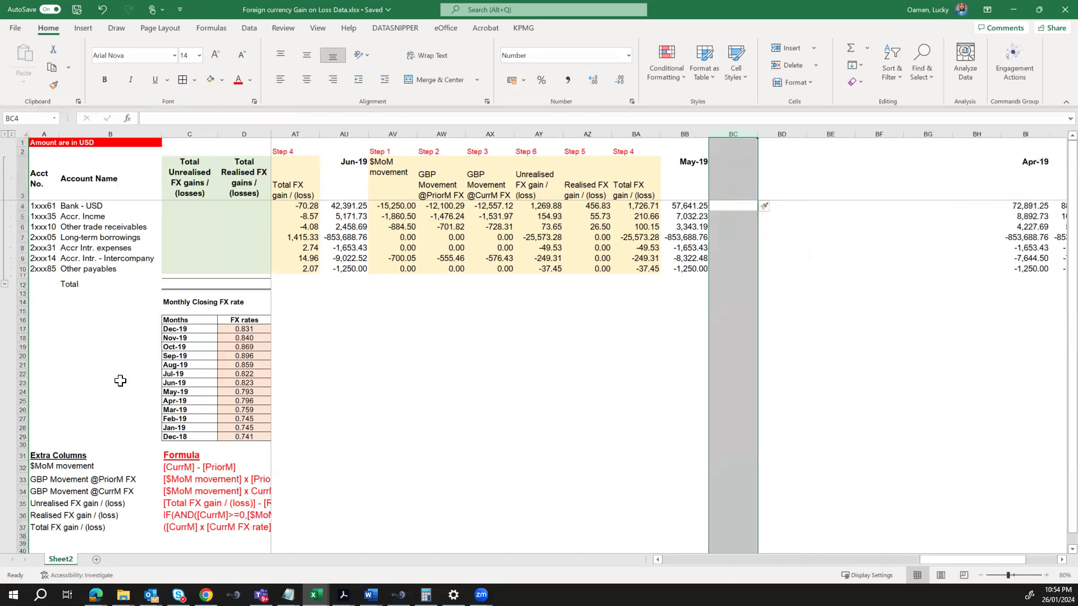
# - Copy the calculation block AV2:BA10 into the blank columns after May-19, starting at BC2
pyautogui.moveTo(389, 150); pyautogui.dragTo(632, 264)
pyautogui.hotkey('ctrl', 'c')
pyautogui.press('Right')
pyautogui.press('Right')
pyautogui.press('Right')
pyautogui.press('Right')
pyautogui.press('Right')
pyautogui.press('Right')
pyautogui.press('Right')
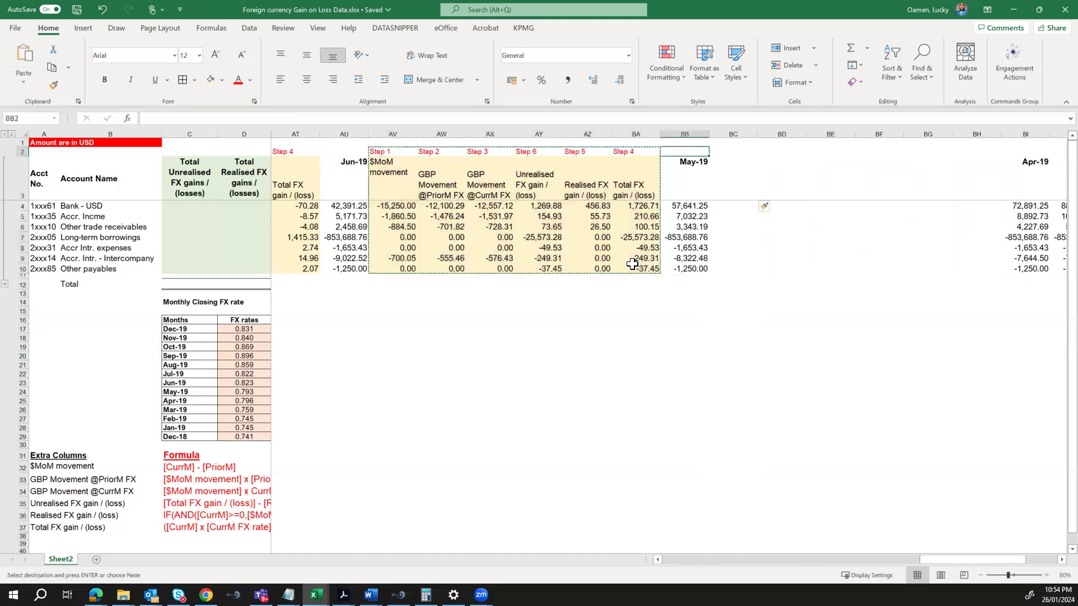
pyautogui.press('Return')
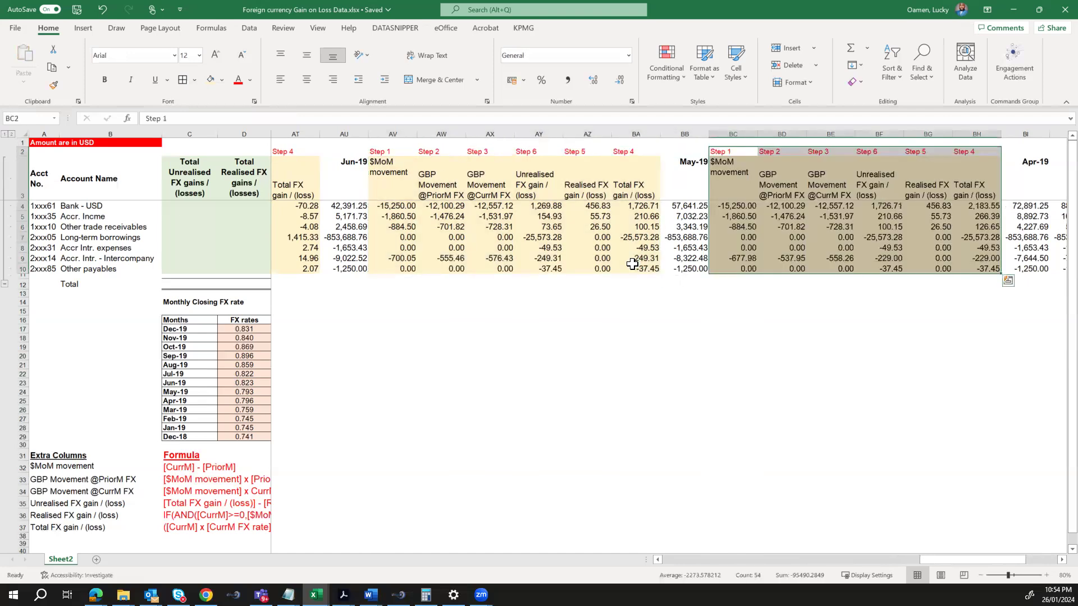
# - Point the prior-rate GBP movement in BD4 at the Apr-19 rate with =BC4*$D$25 and fill it down to BD10
pyautogui.press('Right')
pyautogui.press('Down')
pyautogui.press('Down')
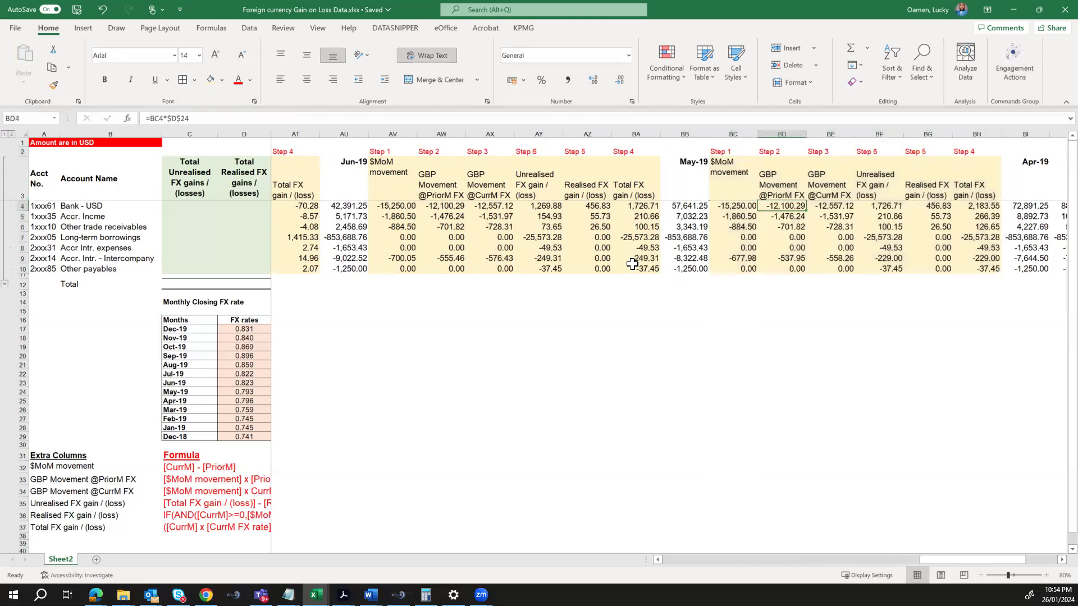
pyautogui.press('F2')
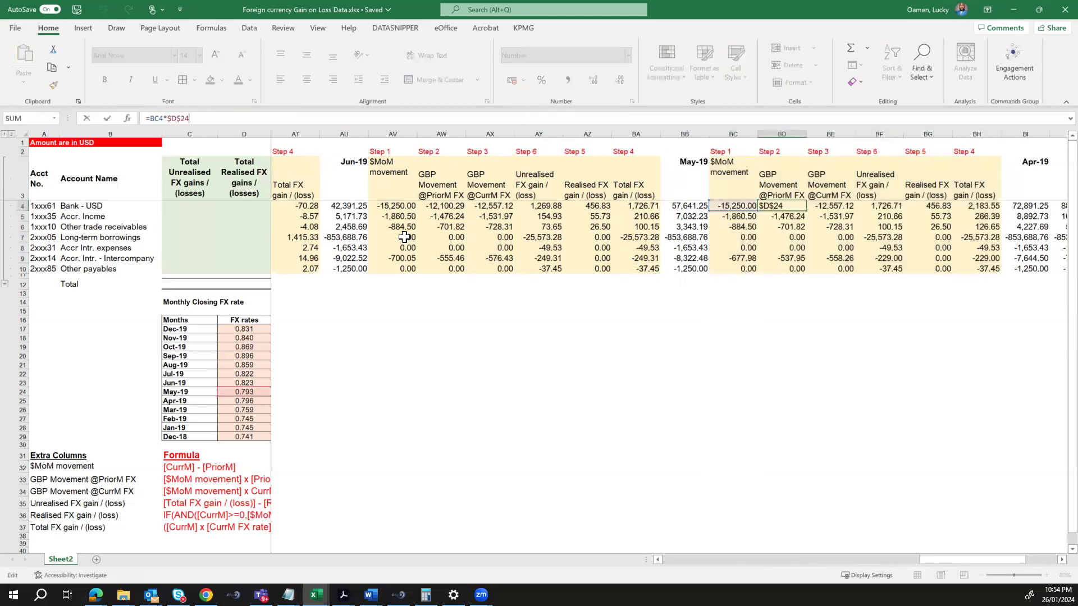
pyautogui.click(244, 401)
pyautogui.press('Return')
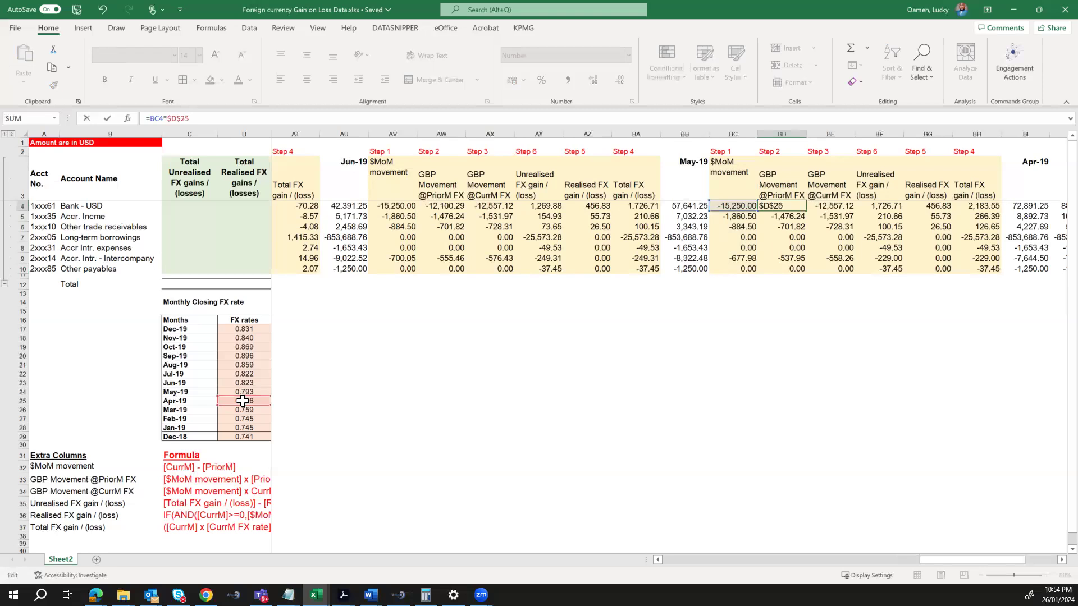
pyautogui.press('Up')
pyautogui.hotkey('ctrl', 'shift', 'Down')
pyautogui.hotkey('ctrl', 'd')
# - Point the current-rate GBP movement in BE4 at the May-19 rate with =BC4*$D$24 and fill it down to BE10
pyautogui.press('Right')
pyautogui.click(305, 120)
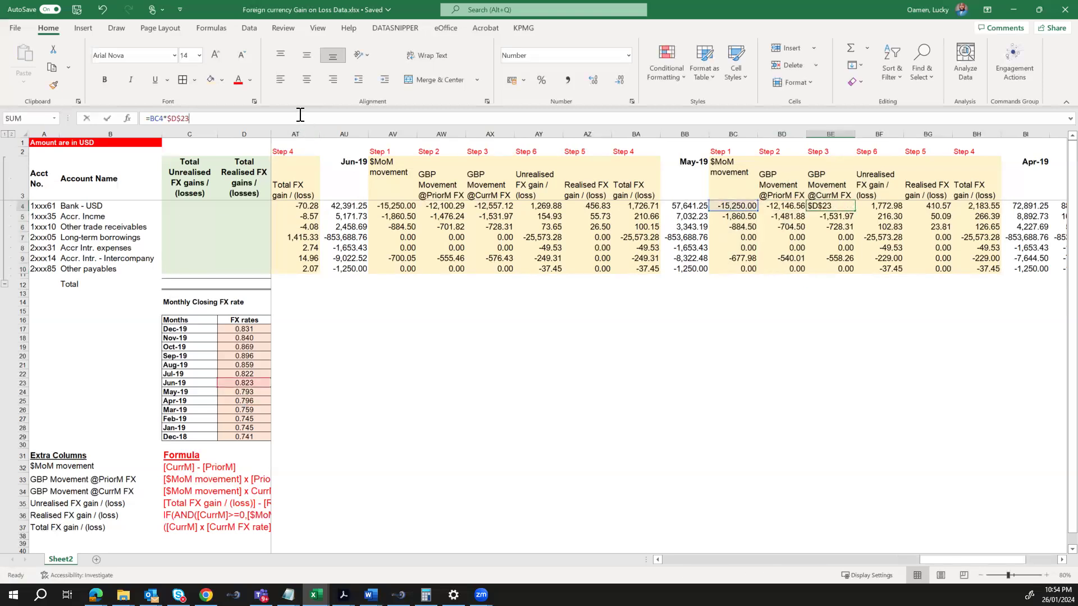
pyautogui.click(233, 391)
pyautogui.press('F4')
pyautogui.hotkey('ctrl', 'Return')
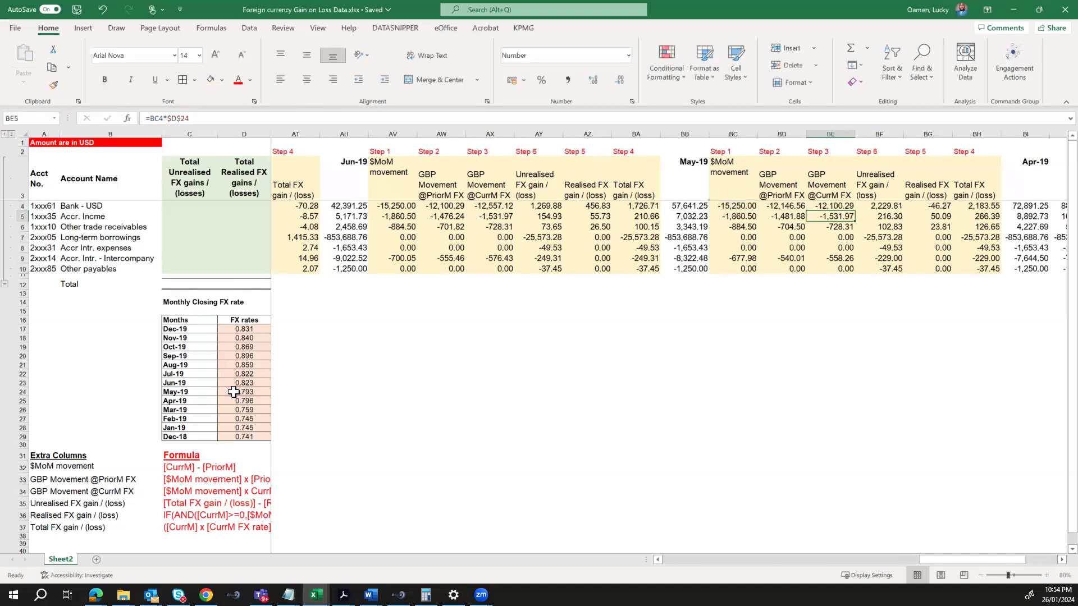
pyautogui.hotkey('ctrl', 'shift', 'Down')
pyautogui.hotkey('ctrl', 'd')
# - Update the total FX gain in BH4 to =(BB4*$D$24)-(BI4*$D$25)-(BC4*$D$24) and fill it down to BH10
pyautogui.press('Right')
pyautogui.press('Right')
pyautogui.press('Right')
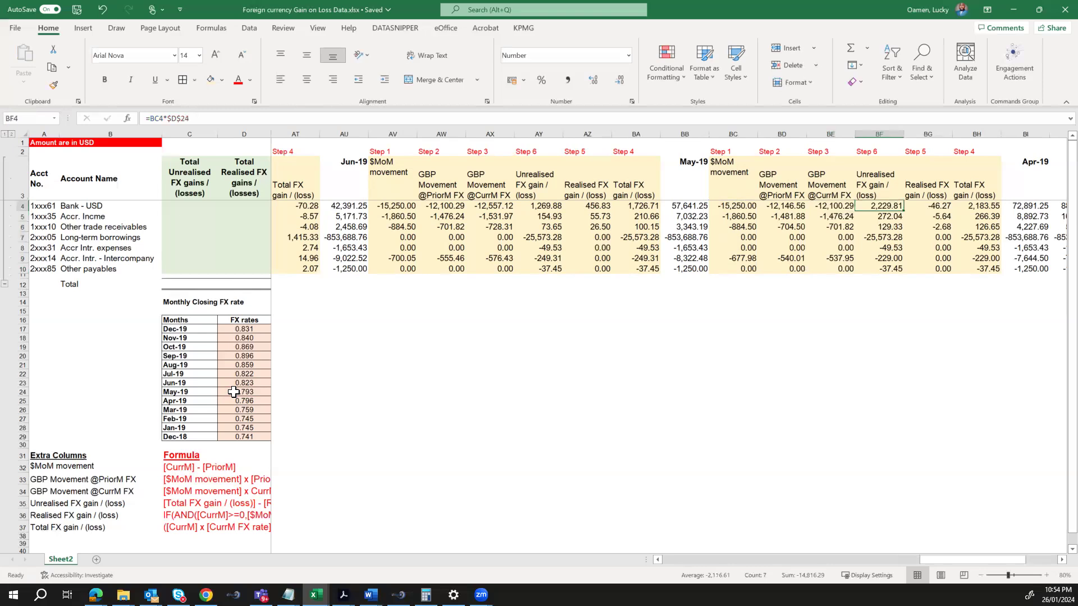
pyautogui.click(295, 118)
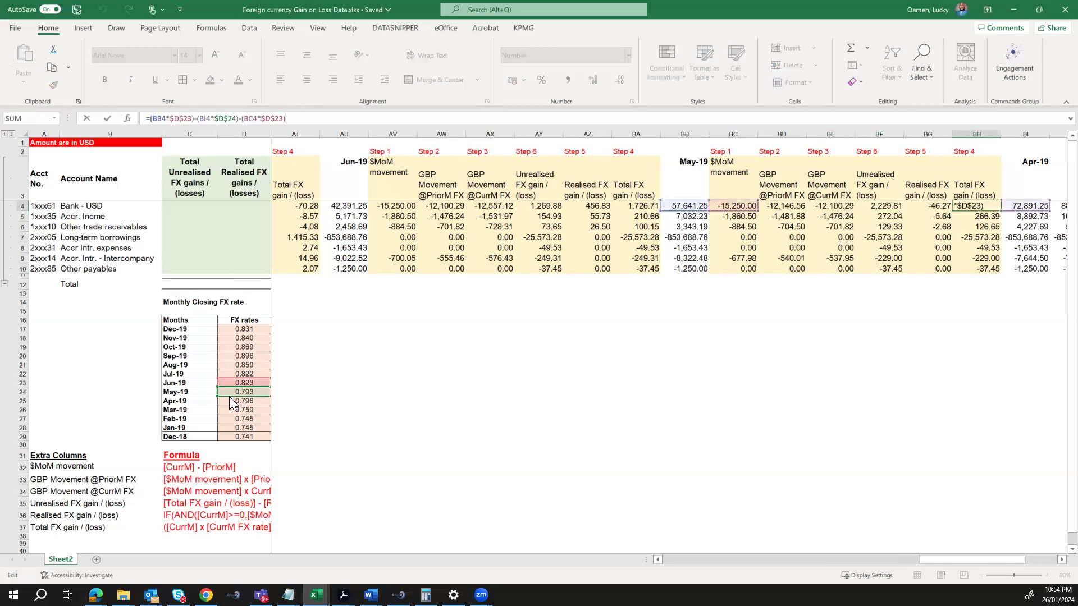
pyautogui.moveTo(230, 406); pyautogui.dragTo(229, 402)
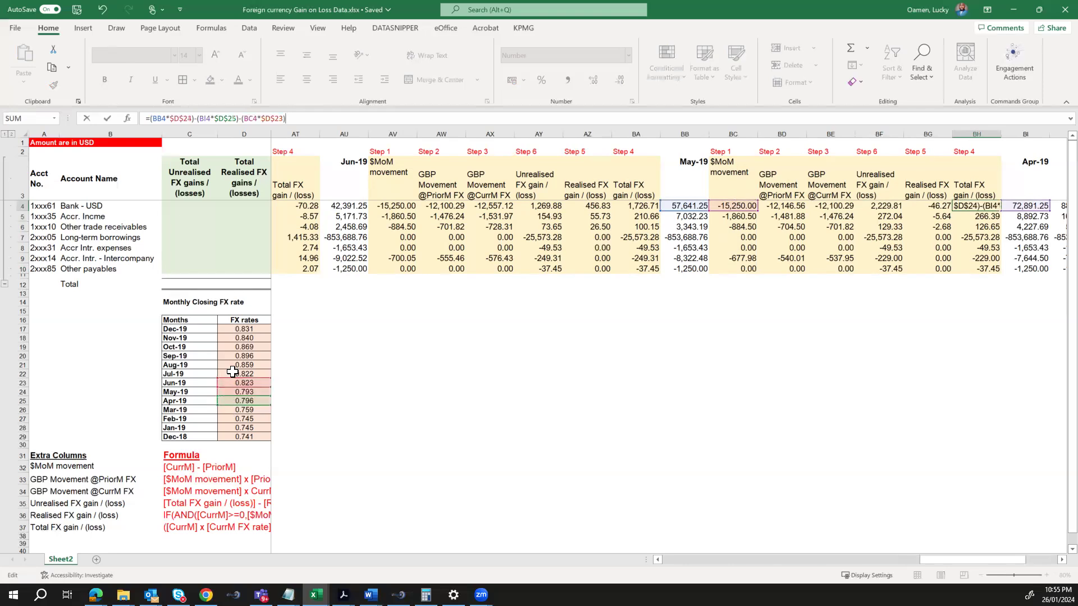
pyautogui.moveTo(233, 375); pyautogui.dragTo(232, 391)
pyautogui.hotkey('ctrl', 'Return')
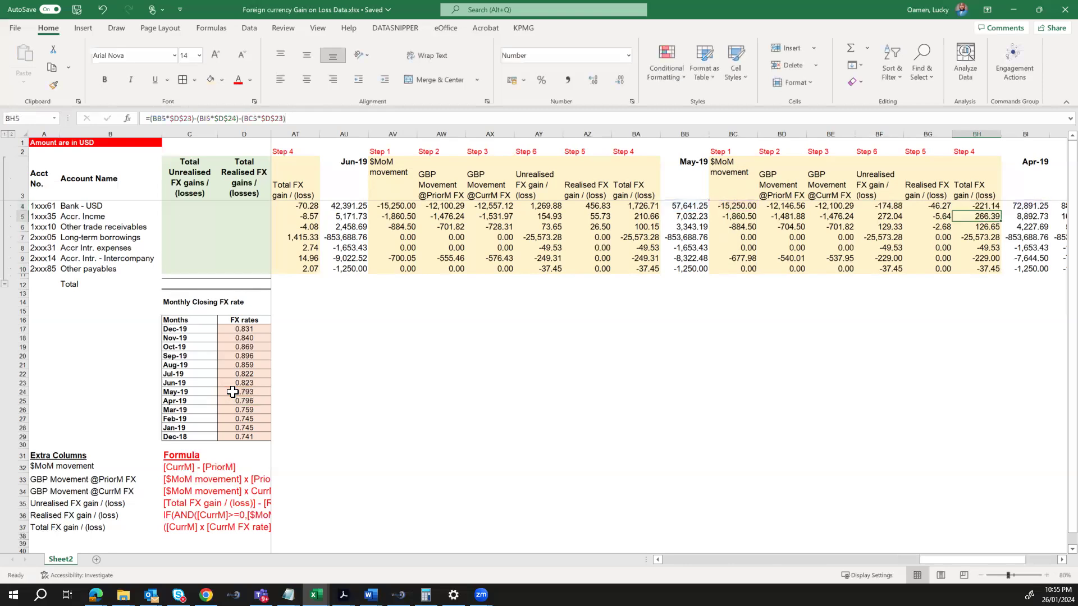
pyautogui.hotkey('ctrl', 'shift', 'Down')
pyautogui.hotkey('ctrl', 'd')
# - Insert six blank columns between the Apr-19 and Mar-19 balances
pyautogui.press('Right')
pyautogui.press('Right')
pyautogui.press('Right')
pyautogui.press('Right')
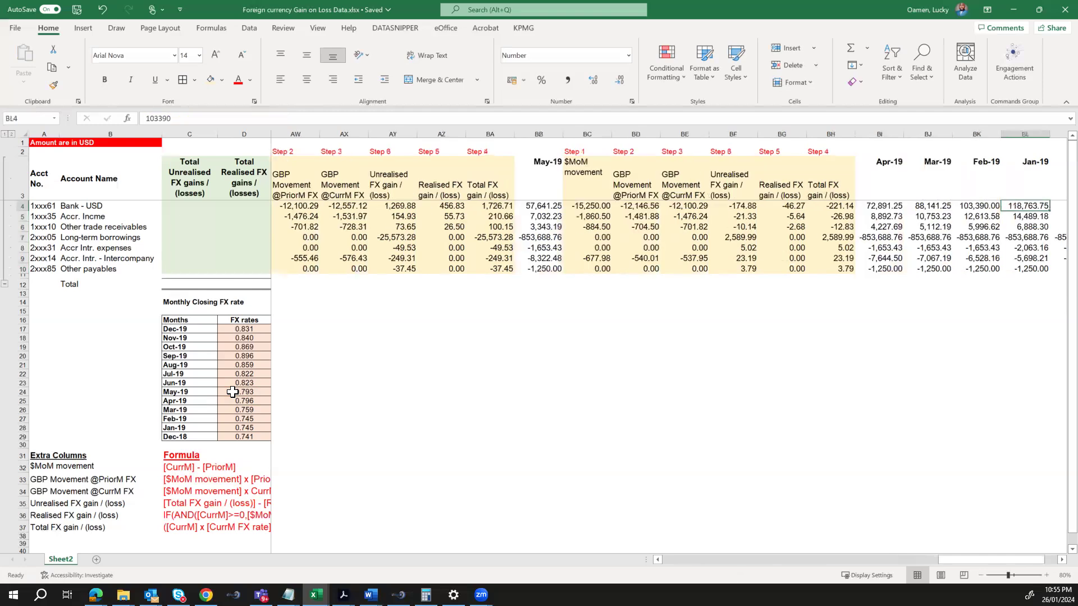
pyautogui.press('Right')
pyautogui.press('Right')
pyautogui.press('Right')
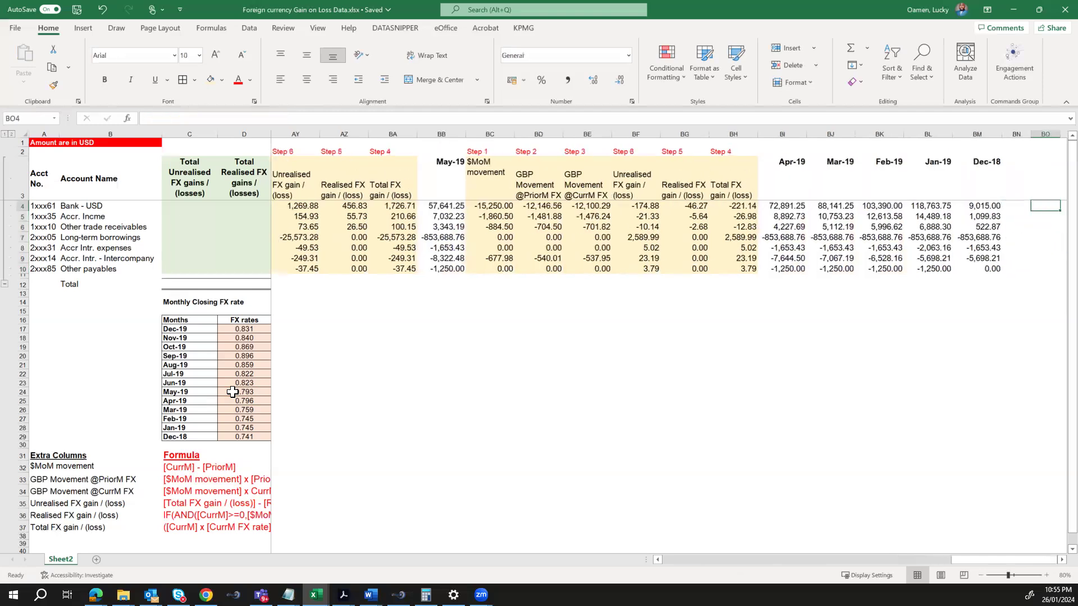
pyautogui.click(832, 135)
pyautogui.hotkey('ctrl', '+')
pyautogui.hotkey('ctrl', '+')
pyautogui.hotkey('ctrl', '+')
pyautogui.hotkey('ctrl', '+')
pyautogui.hotkey('ctrl', '+')
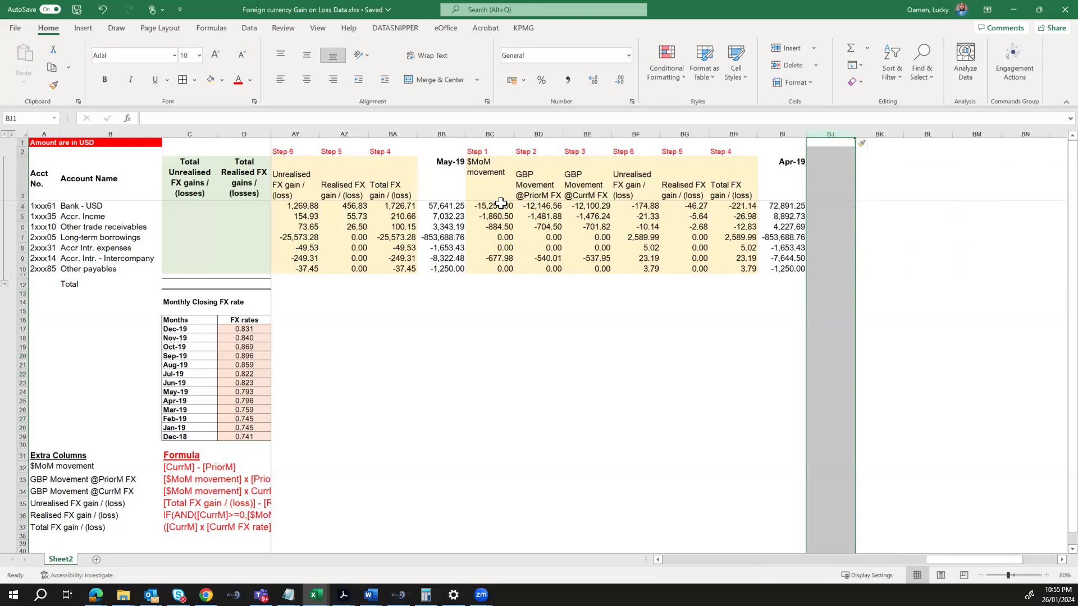
# - Copy the calculation block BC2:BH10 into the blank columns after Apr-19, starting at BJ2
pyautogui.moveTo(485, 152); pyautogui.dragTo(736, 271)
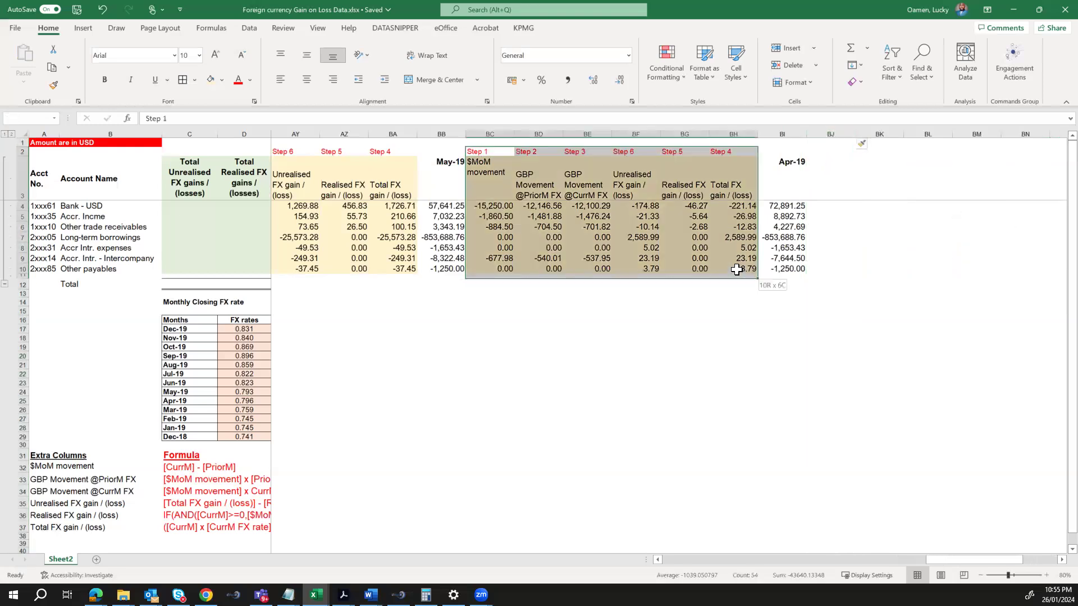
pyautogui.hotkey('ctrl', 'c')
pyautogui.press('Right')
pyautogui.press('Right')
pyautogui.press('Right')
pyautogui.press('Right')
pyautogui.press('Right')
pyautogui.press('Right')
pyautogui.press('Right')
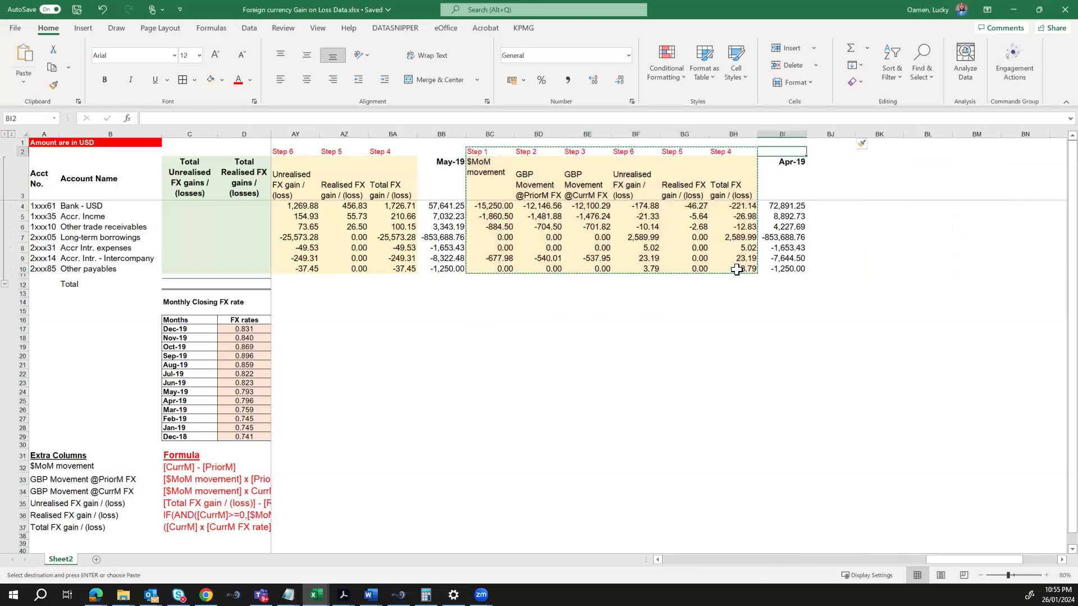
pyautogui.press('Return')
pyautogui.hscroll(2, 803, 247)
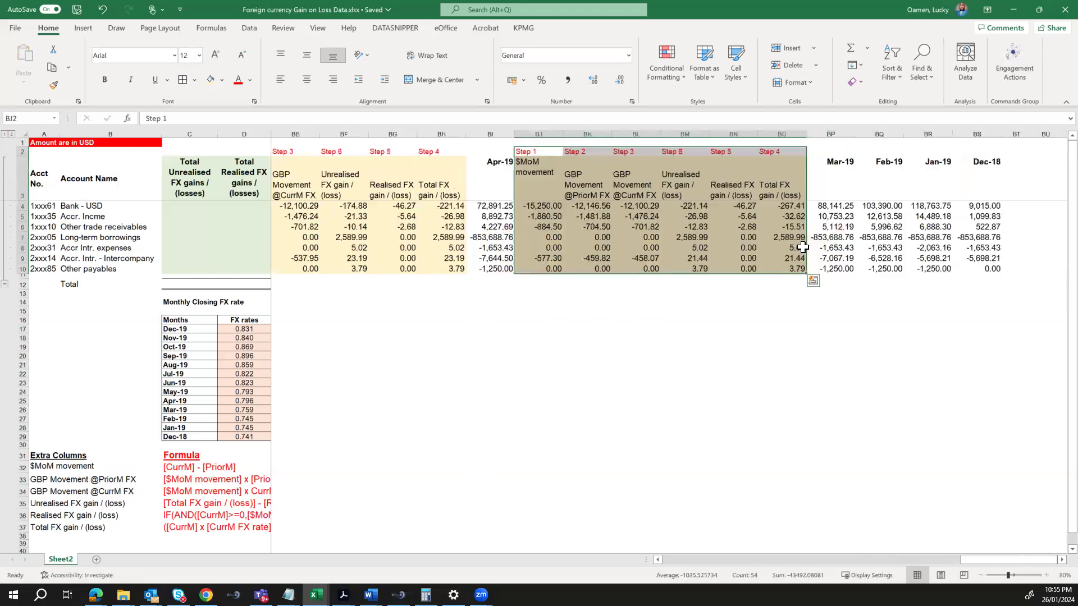
# - Point the prior-rate GBP movement in BK4 at the Mar-19 rate with =BJ4*$D$26 and fill it down to BK10
pyautogui.click(543, 207)
pyautogui.press('Right')
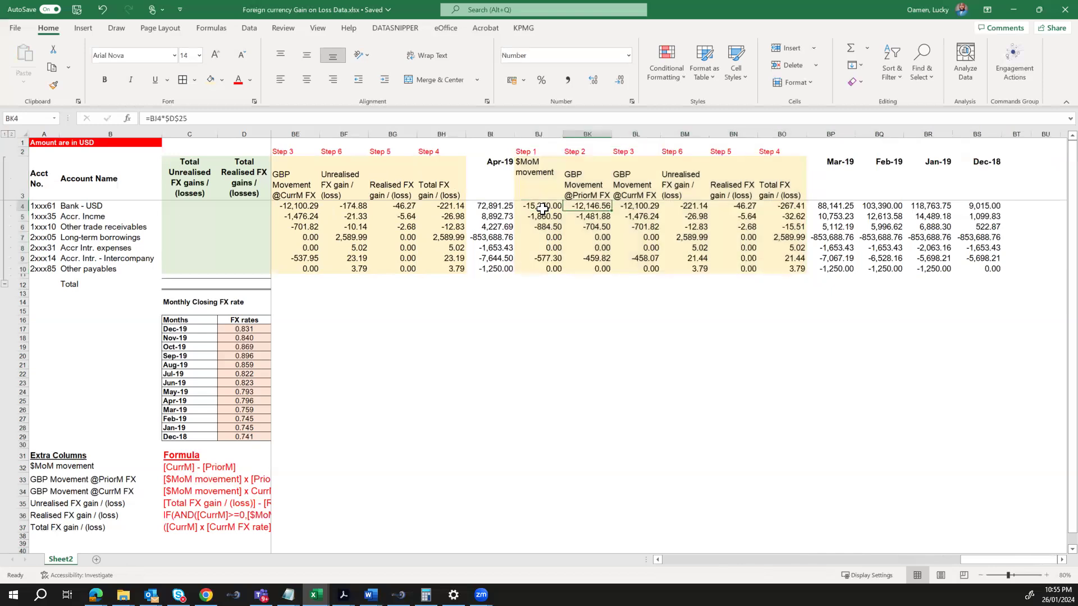
pyautogui.click(334, 121)
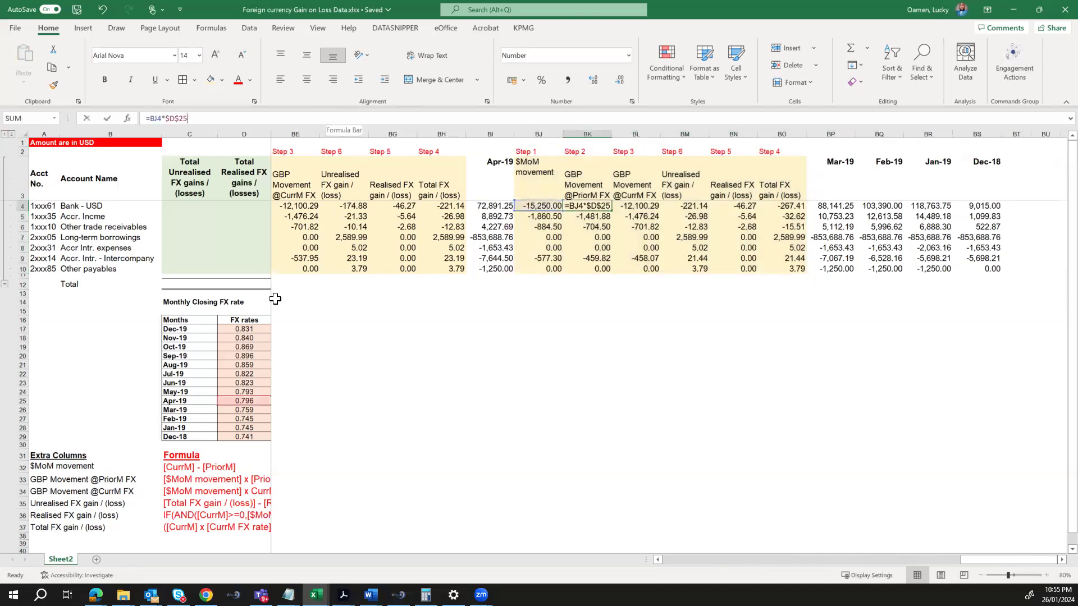
pyautogui.moveTo(225, 404); pyautogui.dragTo(225, 409)
pyautogui.hotkey('ctrl', 'Return')
pyautogui.hotkey('ctrl', 'shift', 'Down')
pyautogui.hotkey('ctrl', 'd')
# - Point the current-rate GBP movement in BL4 at the Apr-19 rate with =BJ4*$D$25 and fill it down to BL10
pyautogui.press('Right')
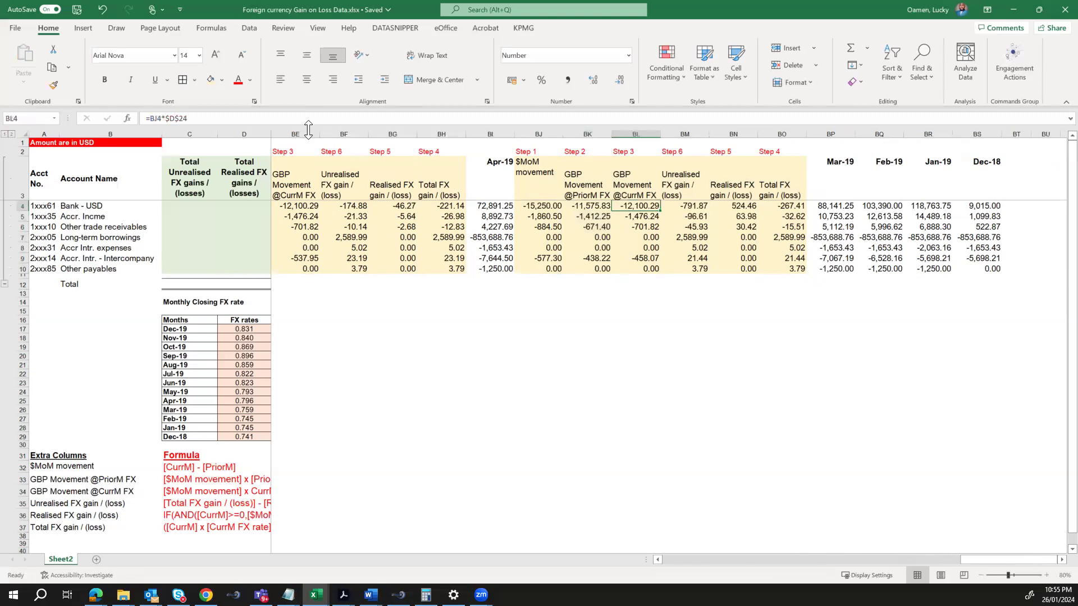
pyautogui.press('F2')
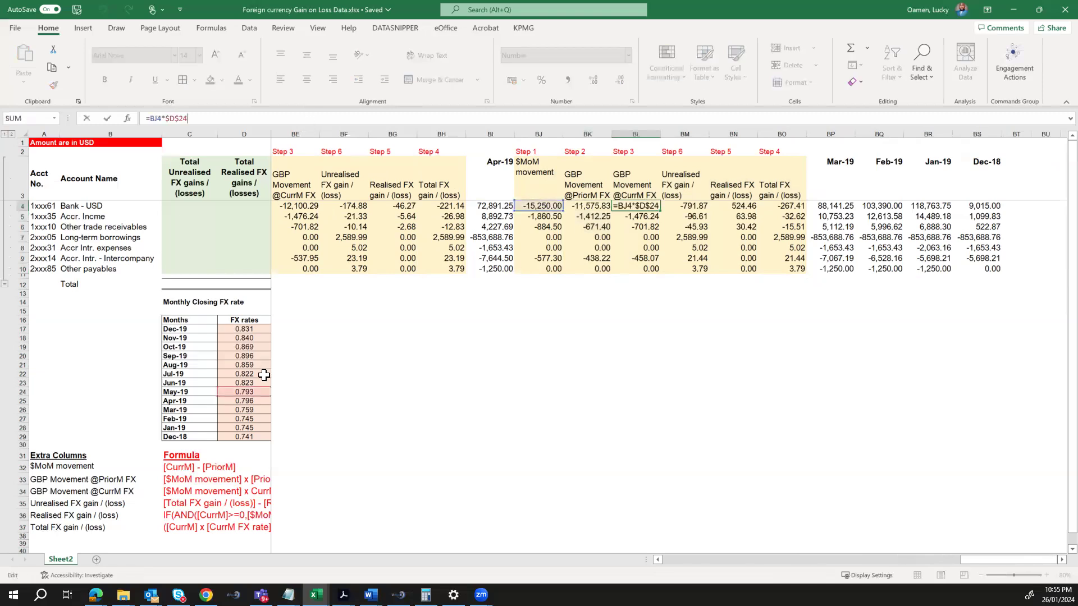
pyautogui.click(237, 401)
pyautogui.hotkey('ctrl', 'Return')
pyautogui.hotkey('ctrl', 'shift', 'Down')
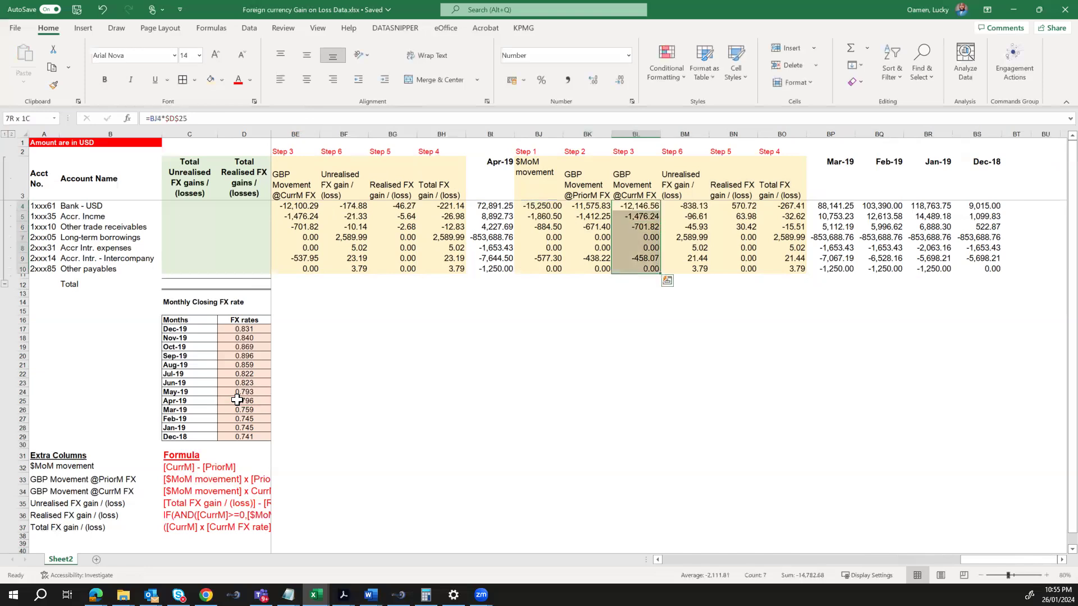
pyautogui.hotkey('ctrl', 'd')
# - Update the total FX gain in BO4 to =(BI4*$D$25)-(BP4*$D$26)-(BJ4*$D$25) and fill it down to BO10
pyautogui.press('Right')
pyautogui.press('Right')
pyautogui.press('Right')
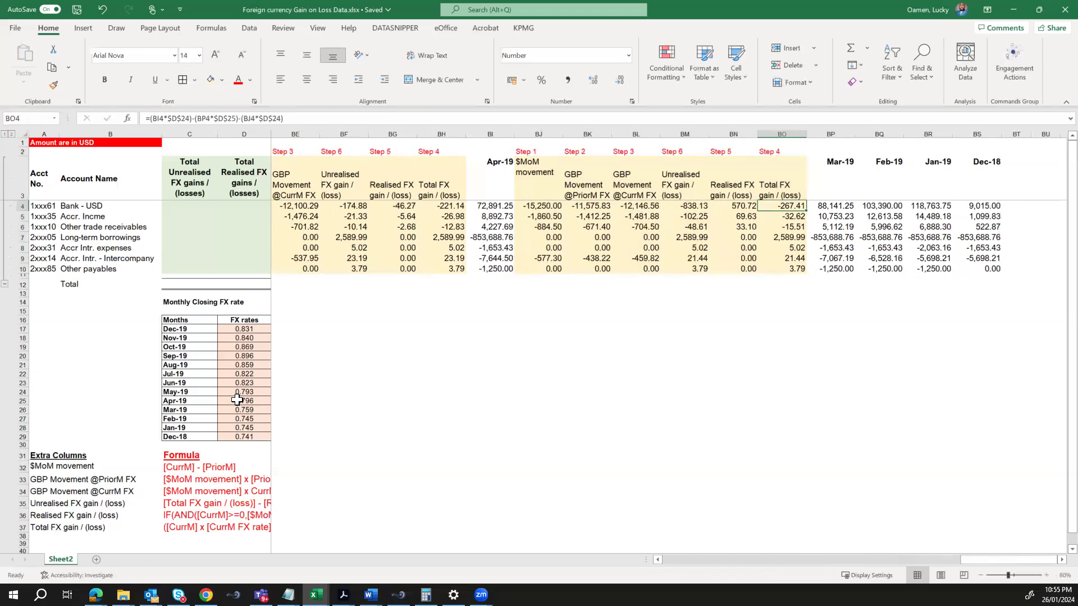
pyautogui.click(285, 118)
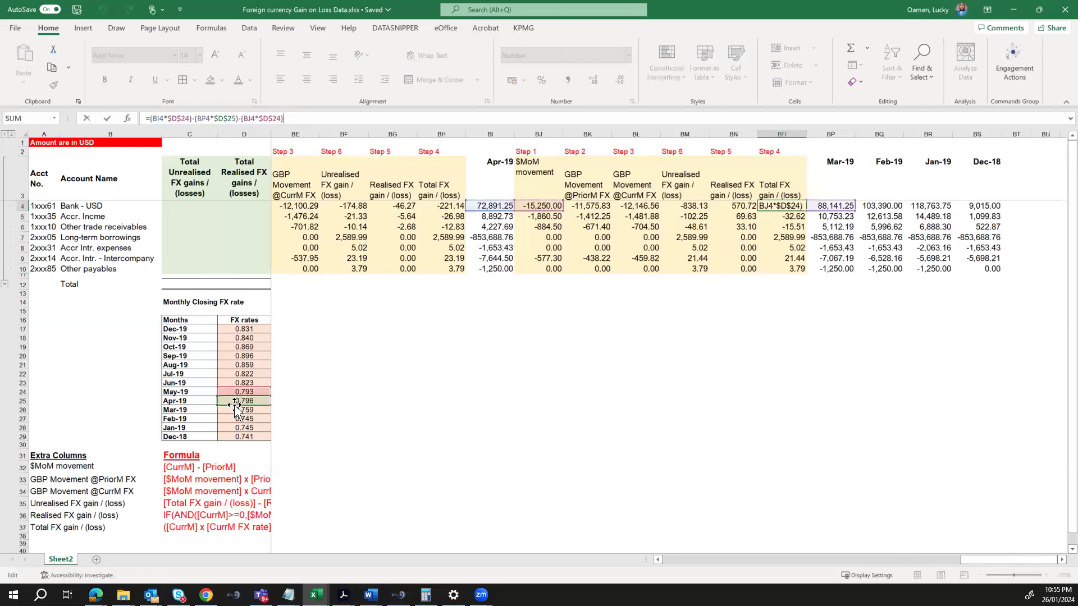
pyautogui.moveTo(236, 405); pyautogui.dragTo(235, 408)
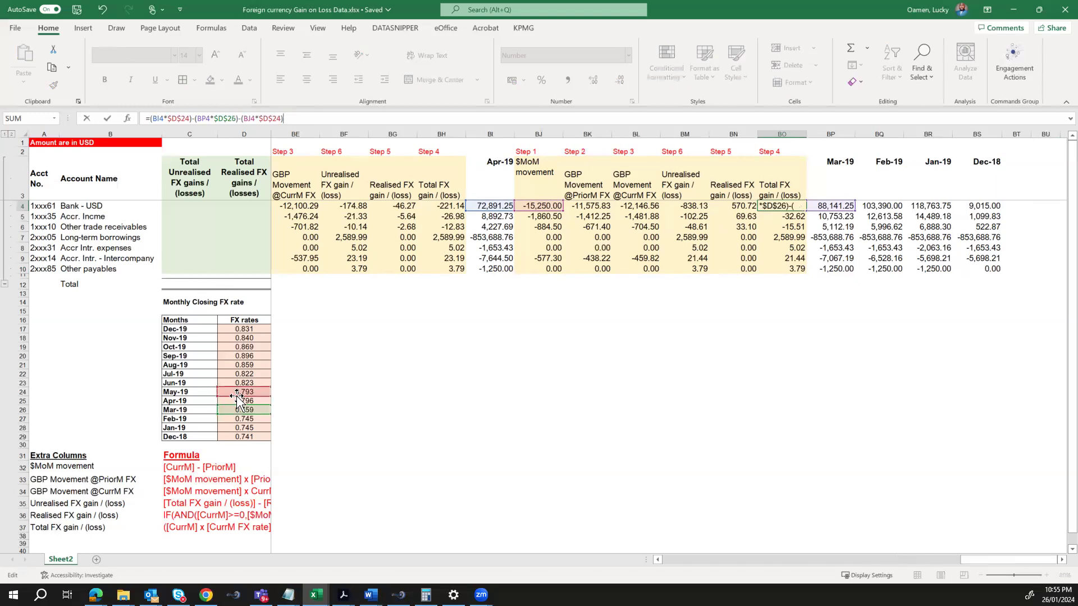
pyautogui.moveTo(237, 395); pyautogui.dragTo(230, 397)
pyautogui.hotkey('ctrl', 'Return')
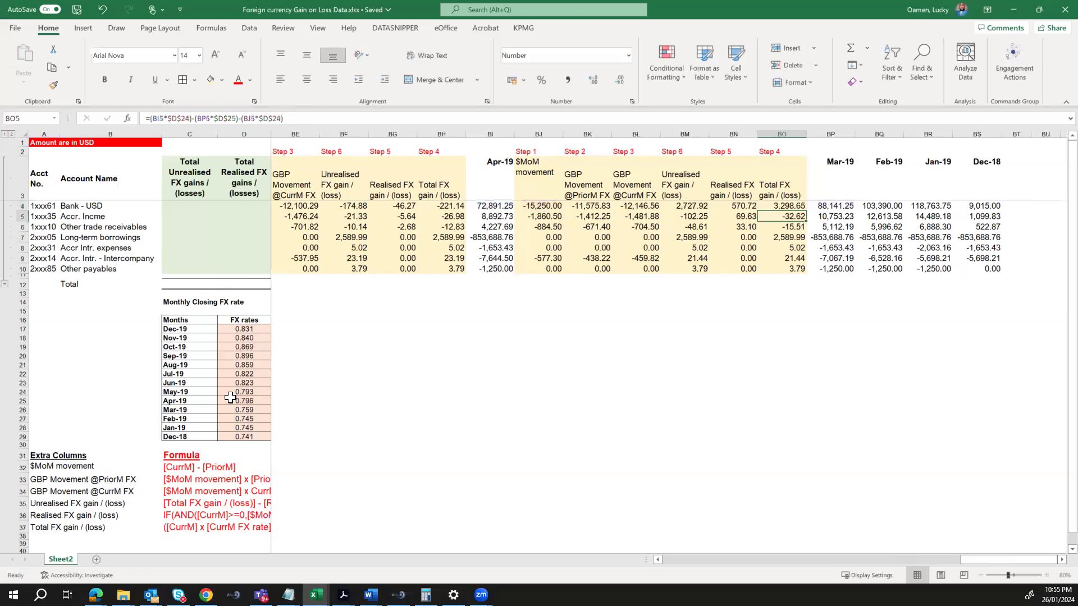
pyautogui.hotkey('ctrl', 'shift', 'Down')
pyautogui.hotkey('ctrl', 'd')
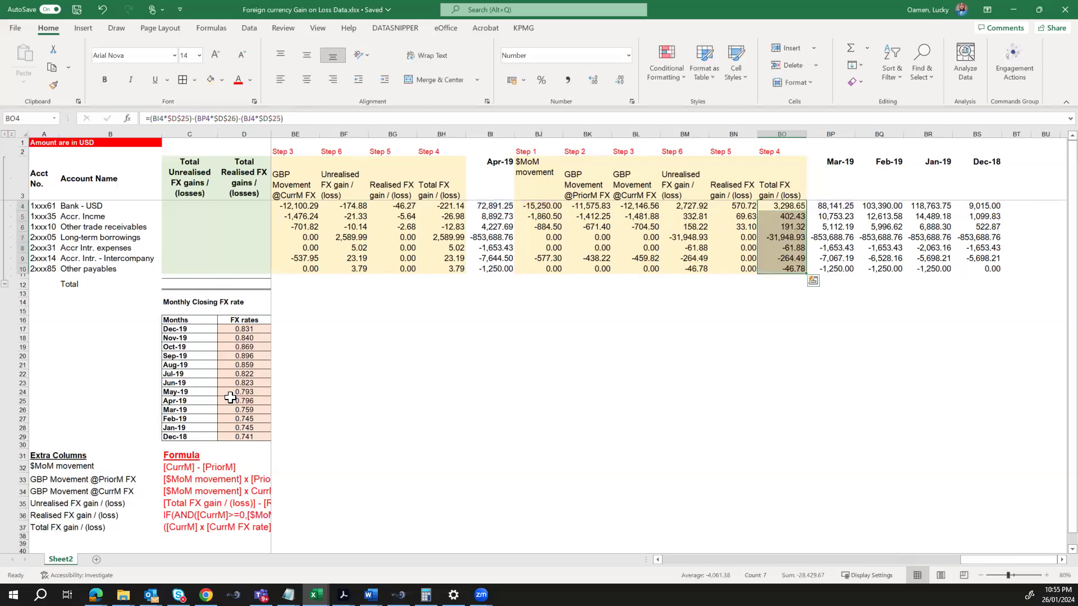
# - Insert six blank columns between the Mar-19 and Feb-19 balances
pyautogui.press('Right')
pyautogui.press('Right')
pyautogui.press('Right')
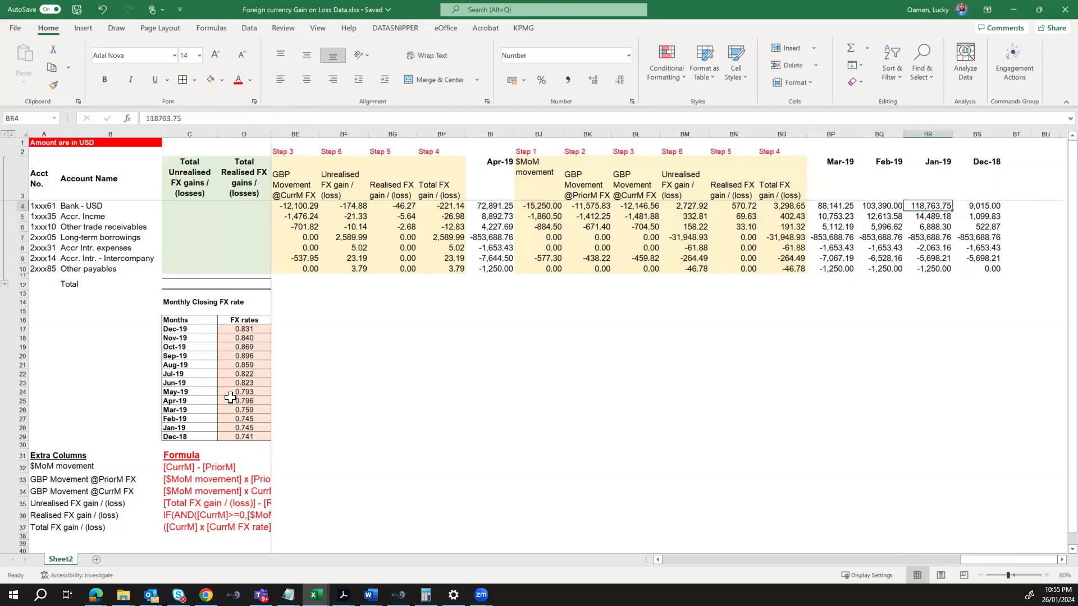
pyautogui.click(877, 132)
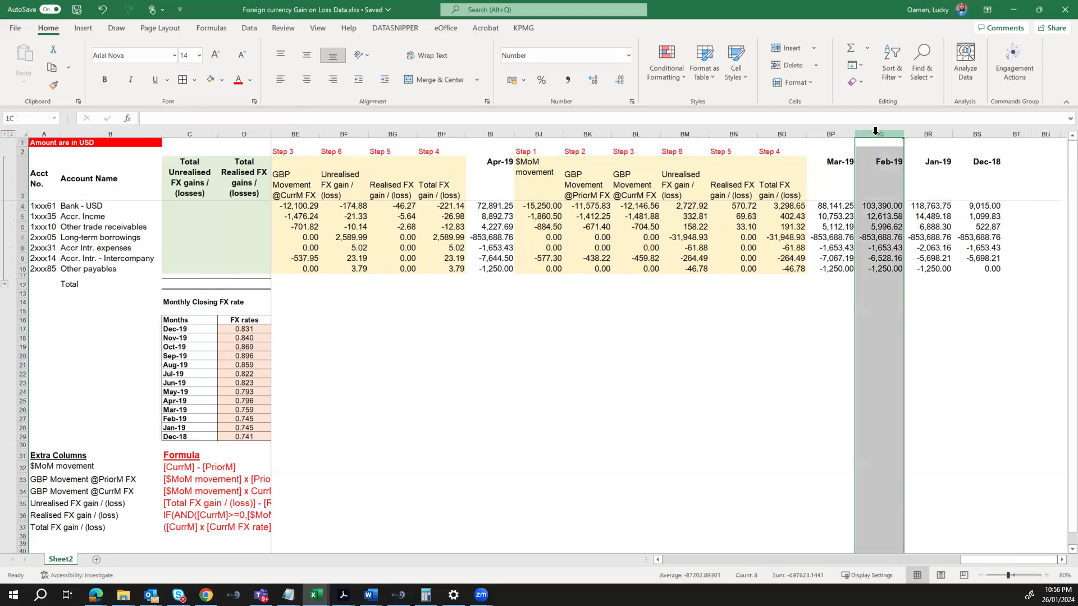
pyautogui.hotkey('ctrl', 'shift', '+')
pyautogui.hotkey('ctrl', 'shift', '+')
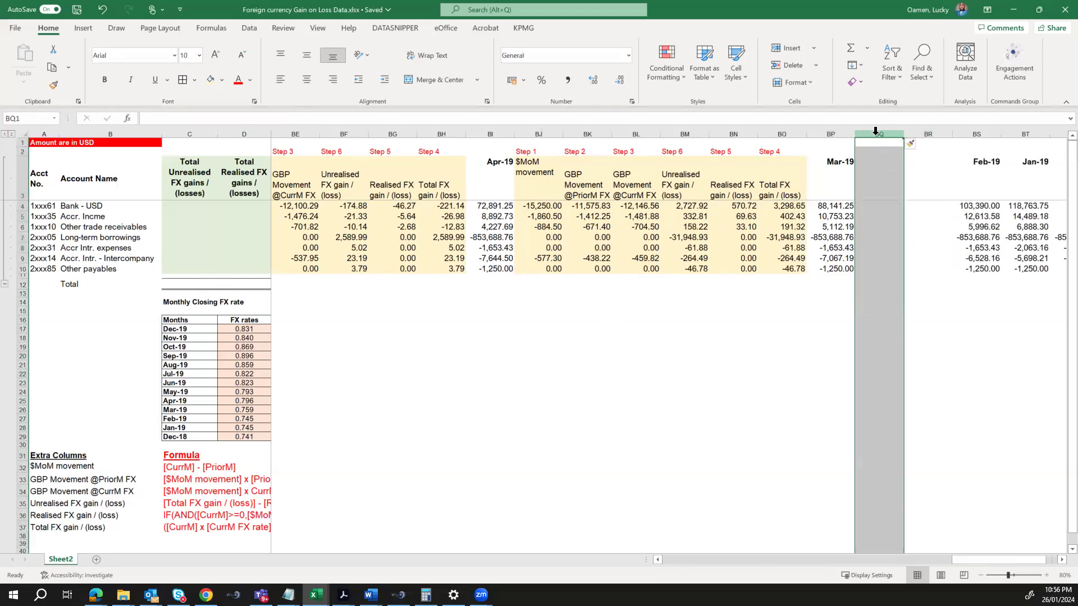
pyautogui.hotkey('ctrl', 'shift', '+')
pyautogui.hotkey('ctrl', 'shift', '+')
pyautogui.hotkey('ctrl', 'shift', '+')
pyautogui.hotkey('ctrl', 'shift', '+')
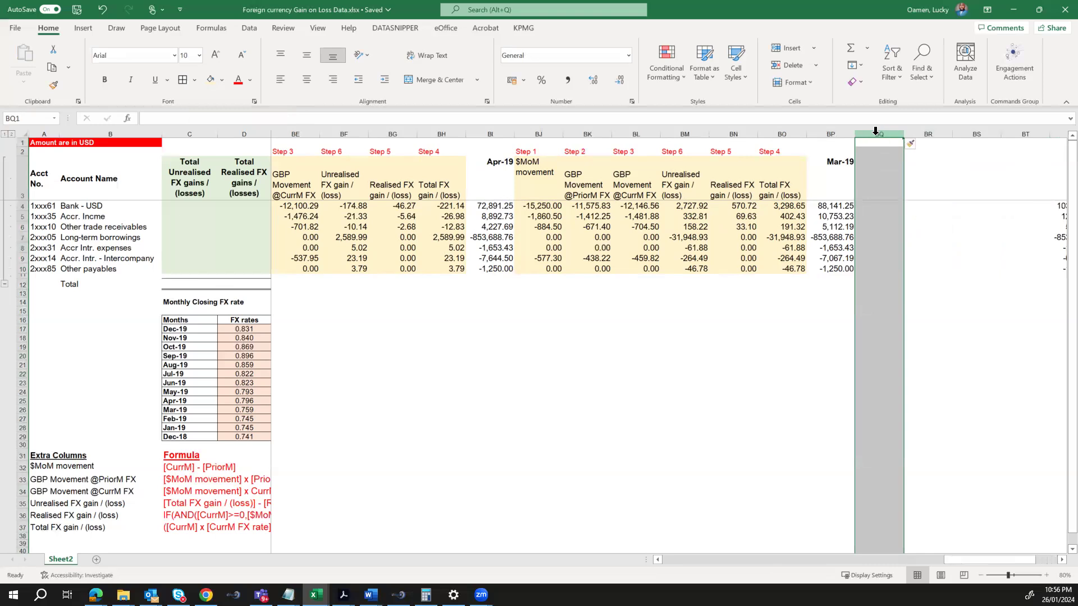
# - Copy the calculation block BJ2:BO10 into the blank columns after Mar-19, starting at BQ2
pyautogui.press('Left')
pyautogui.press('Left')
pyautogui.press('Left')
pyautogui.press('Left')
pyautogui.press('Left')
pyautogui.press('Left')
pyautogui.press('Left')
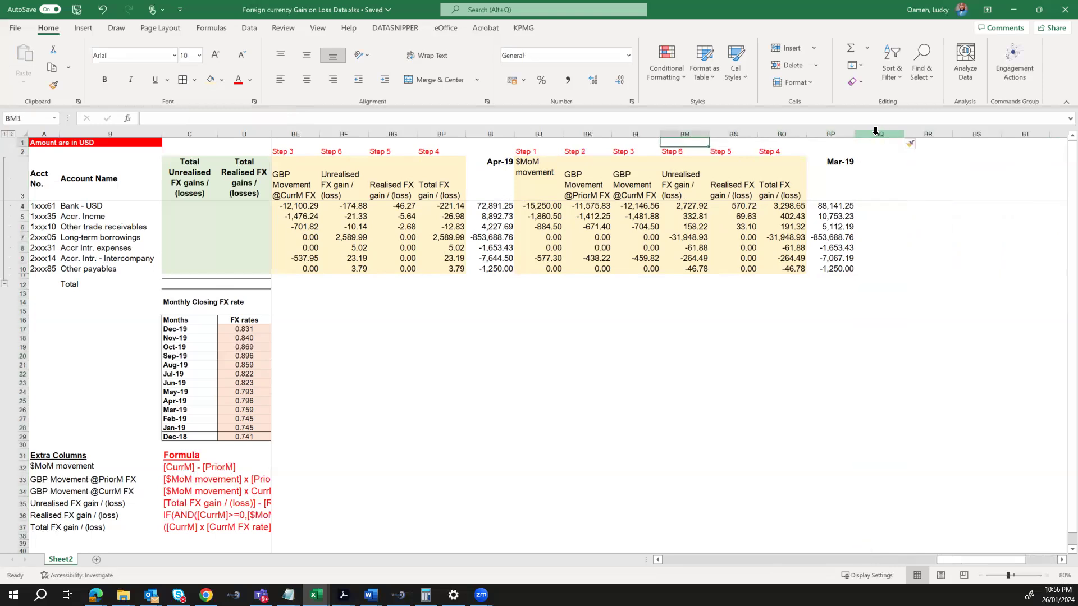
pyautogui.press('Down')
pyautogui.hotkey('shift', 'Right')
pyautogui.hotkey('shift', 'Right')
pyautogui.hotkey('shift', 'Right')
pyautogui.hotkey('shift', 'Right')
pyautogui.hotkey('shift', 'Right')
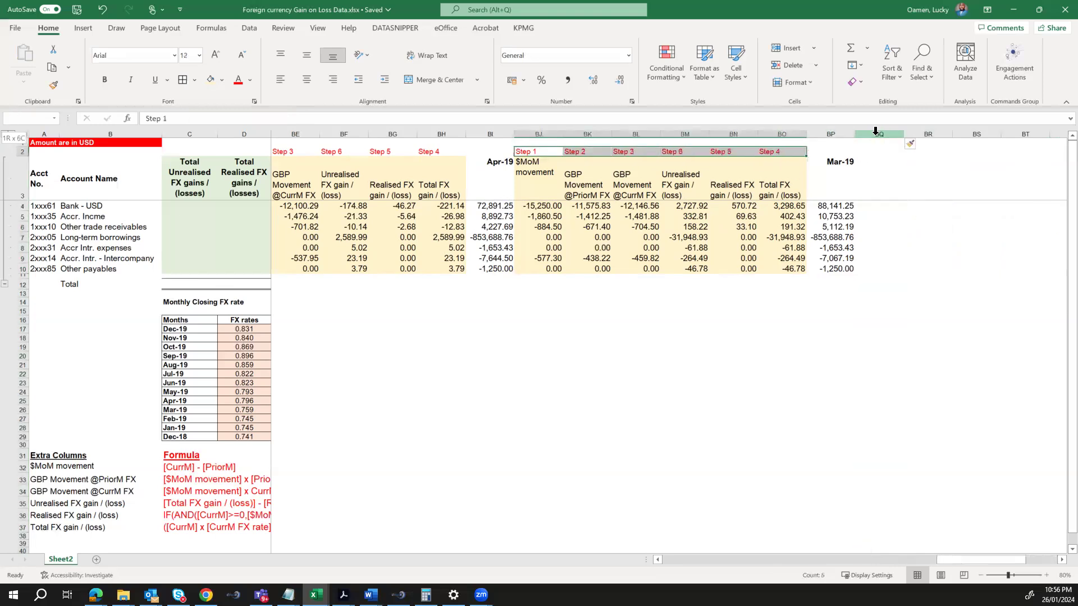
pyautogui.hotkey('ctrl', 'shift', 'Down')
pyautogui.hotkey('ctrl', 'c')
pyautogui.press('Right')
pyautogui.press('Right')
pyautogui.press('Right')
pyautogui.press('Right')
pyautogui.press('Right')
pyautogui.press('Right')
pyautogui.press('Right')
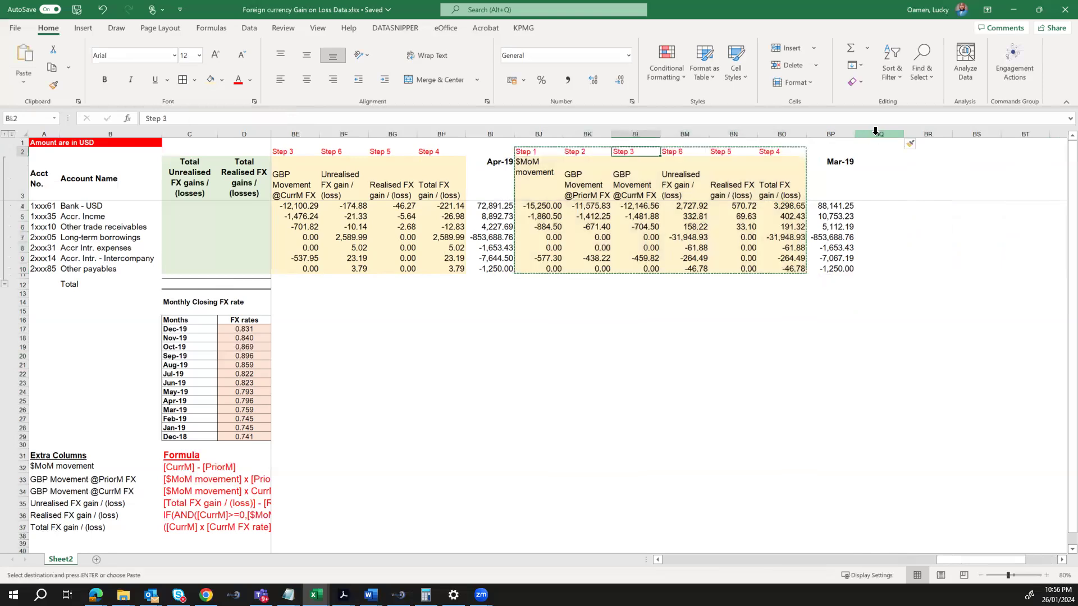
pyautogui.press('Return')
# - Point the prior-rate GBP movement in BR4 at the Feb-19 rate with =BQ4*$D$27 and fill it down to BR10
pyautogui.press('Right')
pyautogui.press('Right')
pyautogui.press('Right')
pyautogui.press('Right')
pyautogui.press('Right')
pyautogui.press('Right')
pyautogui.press('Right')
pyautogui.press('Right')
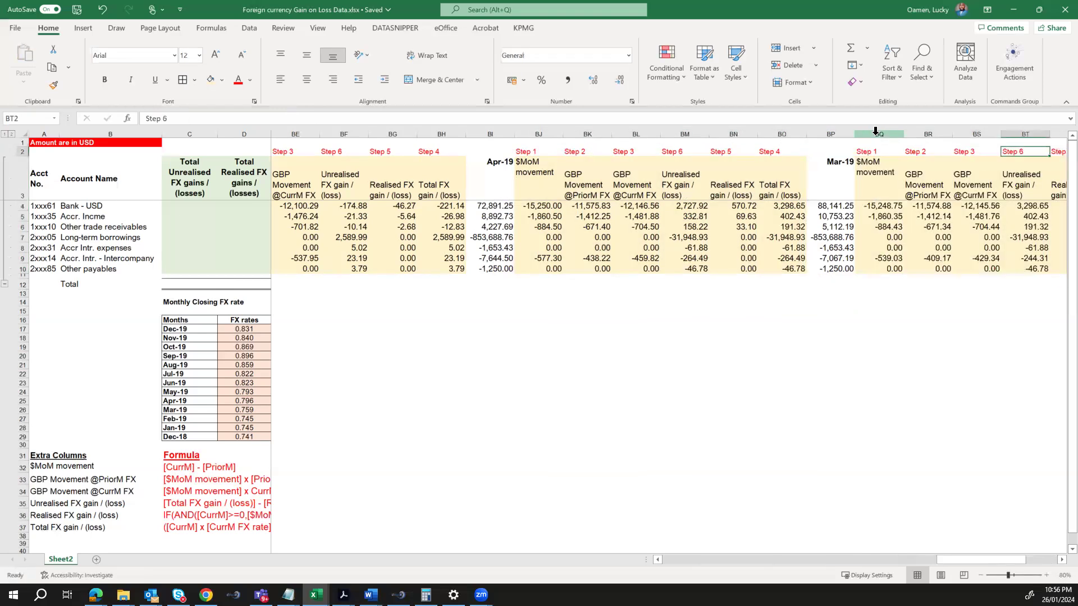
pyautogui.click(685, 206)
pyautogui.press('F2')
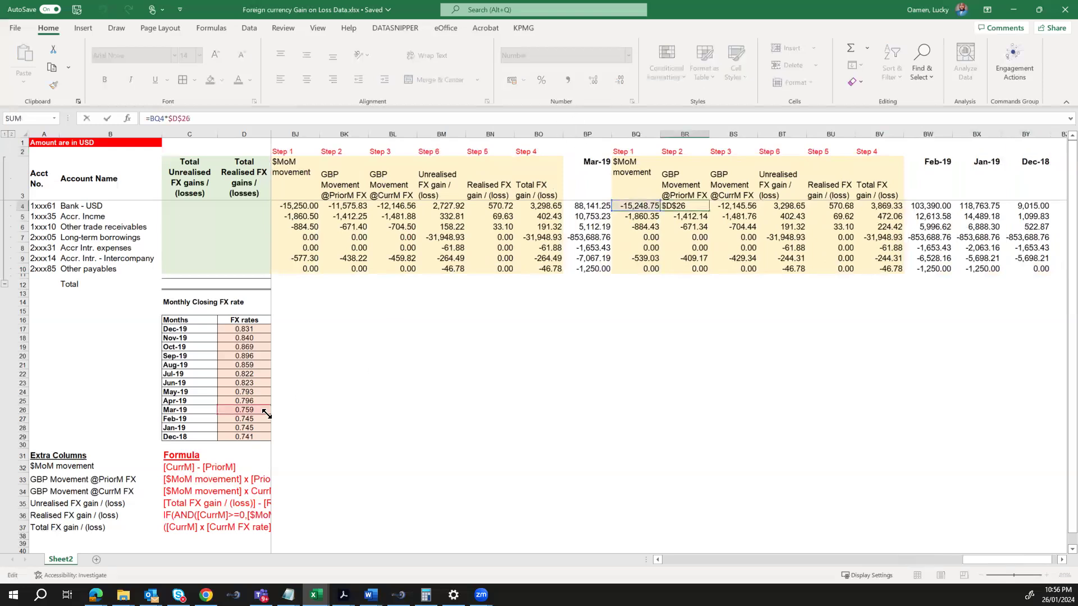
pyautogui.moveTo(235, 416); pyautogui.dragTo(235, 419)
pyautogui.hotkey('ctrl', 'Return')
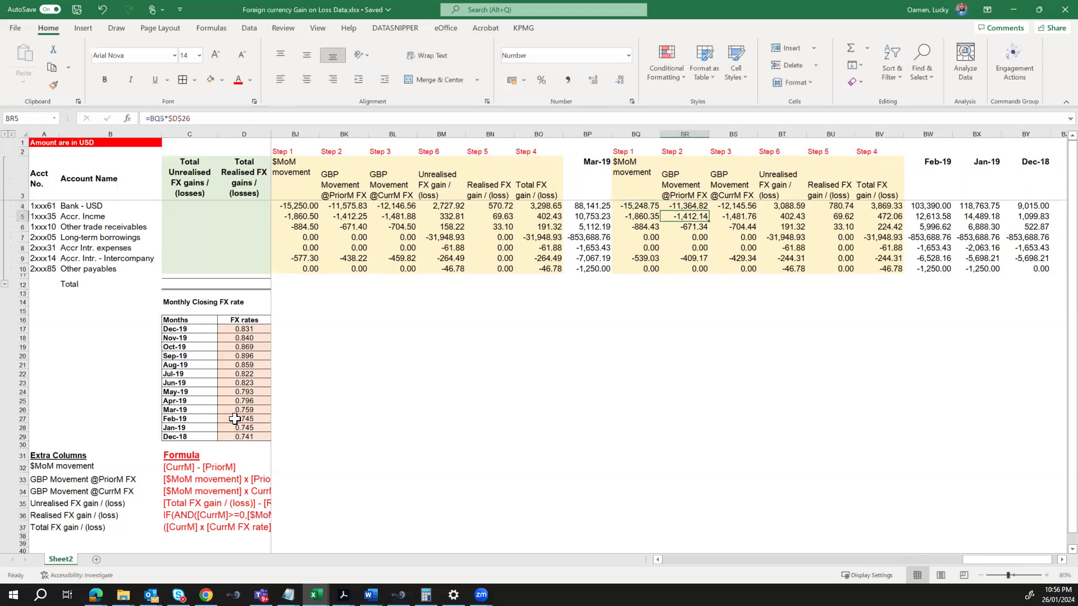
pyautogui.hotkey('ctrl', 'shift', 'Down')
pyautogui.hotkey('ctrl', 'd')
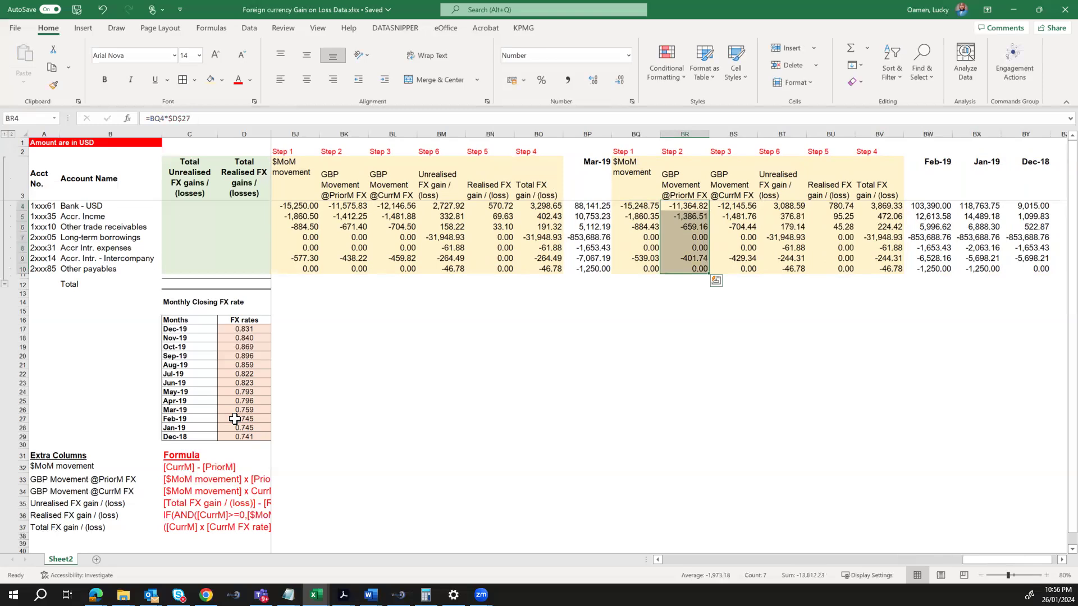
# - Point the current-rate GBP movement in BS4 at the Mar-19 rate with =BQ4*$D$26 and fill it down to BS10
pyautogui.press('Right')
pyautogui.press('F2')
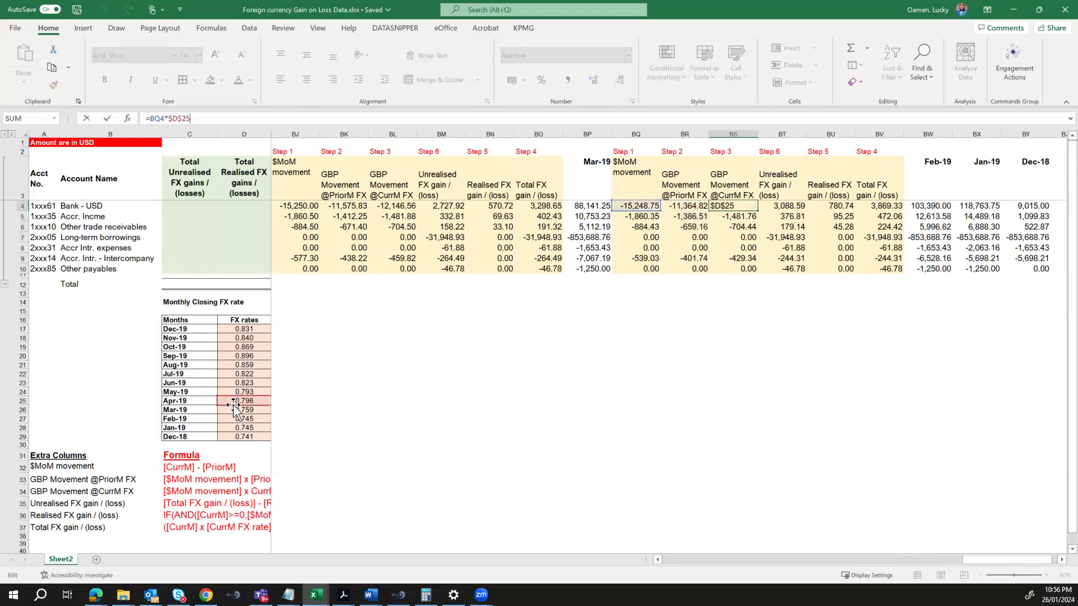
pyautogui.moveTo(233, 407); pyautogui.dragTo(232, 411)
pyautogui.hotkey('ctrl', 'Return')
pyautogui.hotkey('ctrl', 'shift', 'Down')
pyautogui.hotkey('ctrl', 'd')
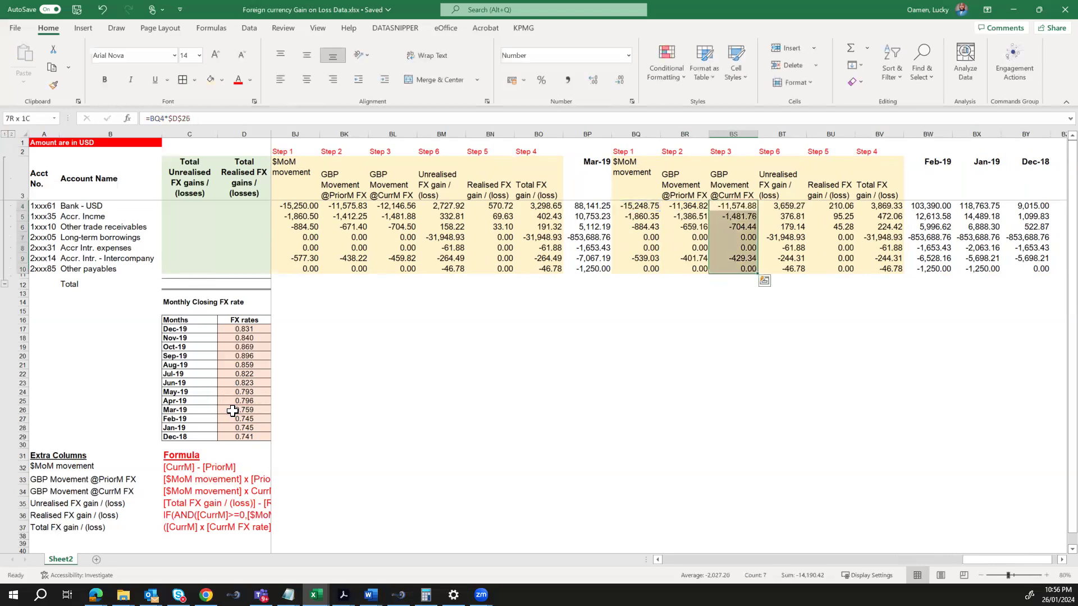
# - Update the total FX gain in BV4 to =(BP4*$D$26)-(BW4*$D$27)-(BQ4*$D$26) and fill it down to BV10
pyautogui.press('Right')
pyautogui.press('Right')
pyautogui.press('Right')
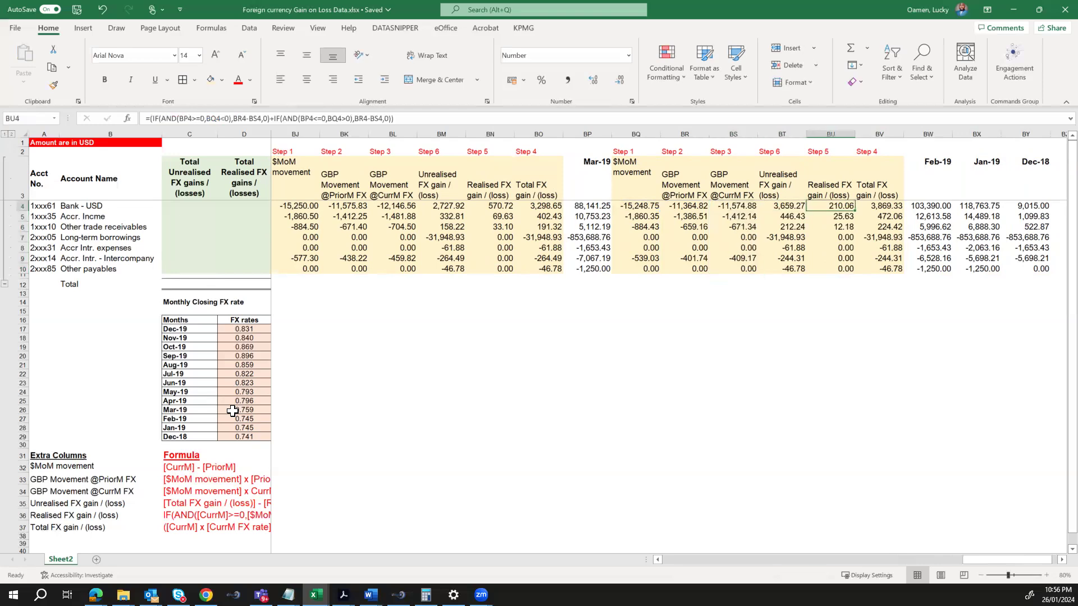
pyautogui.click(307, 121)
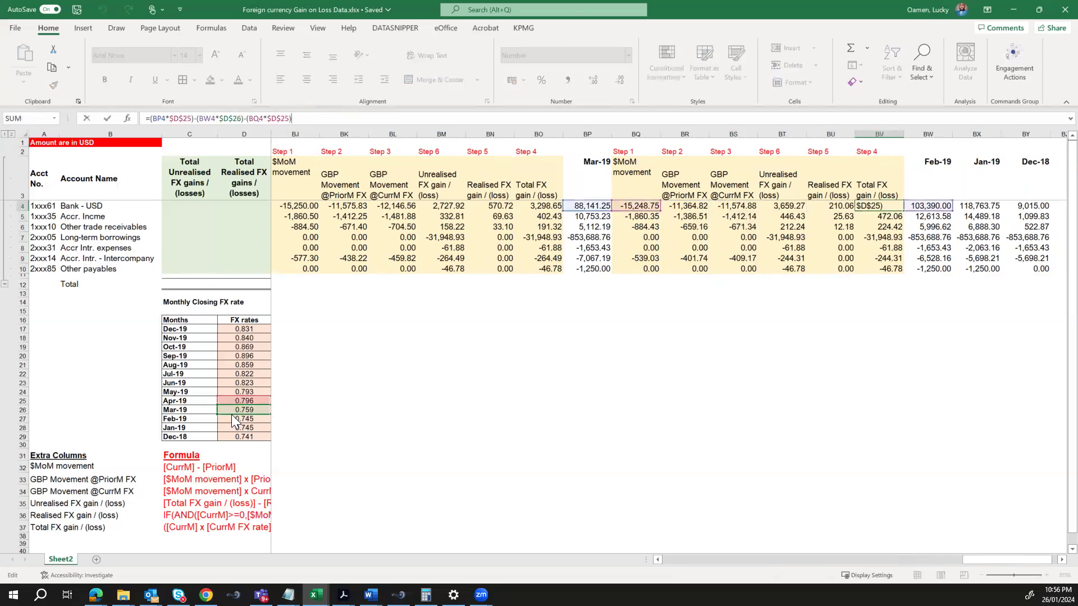
pyautogui.moveTo(232, 417); pyautogui.dragTo(227, 410)
pyautogui.hotkey('ctrl', 'Return')
pyautogui.hotkey('shift', 'Down')
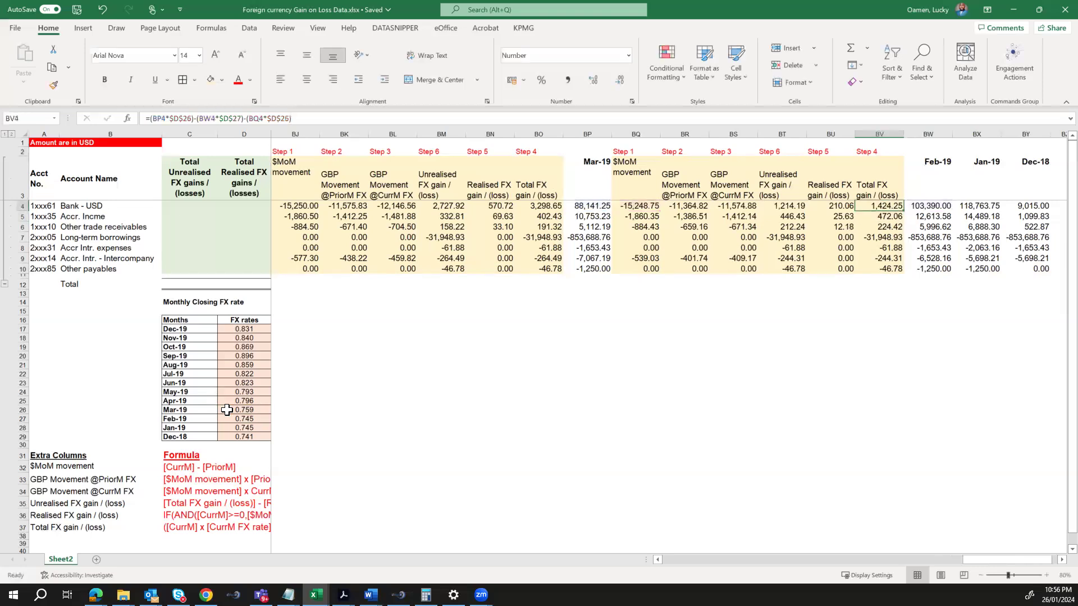
pyautogui.hotkey('ctrl', 'shift', 'Down')
pyautogui.hotkey('ctrl', 'd')
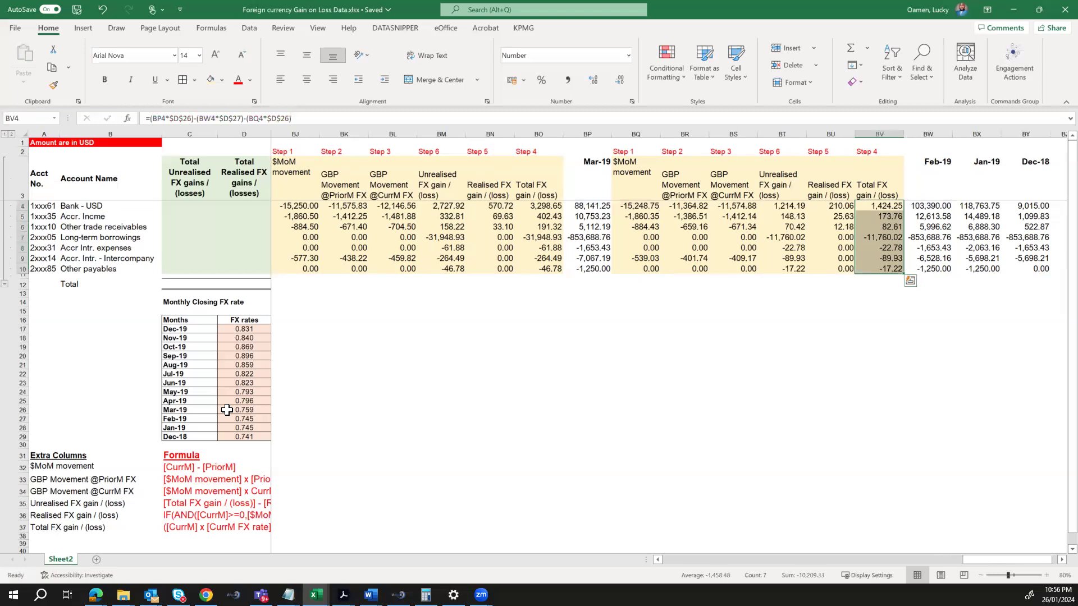
# - Insert six blank columns between the Feb-19 and Jan-19 balances
pyautogui.press('Right')
pyautogui.press('Right')
pyautogui.press('Right')
pyautogui.press('Right')
pyautogui.press('Right')
pyautogui.press('Right')
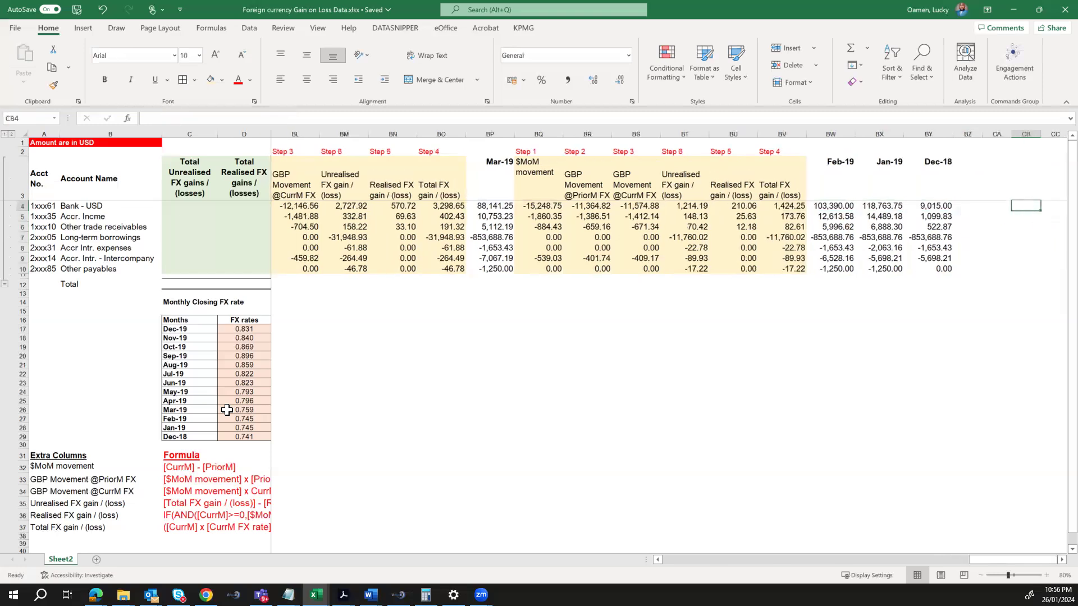
pyautogui.click(872, 134)
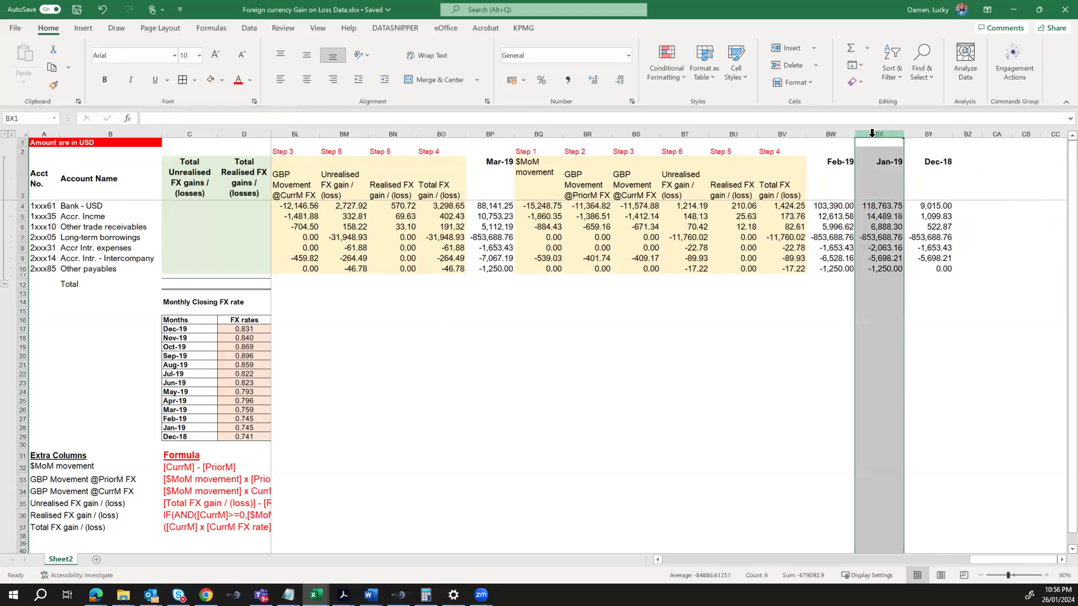
pyautogui.hotkey('ctrl', 'shift', '+')
pyautogui.hotkey('ctrl', 'shift', '+')
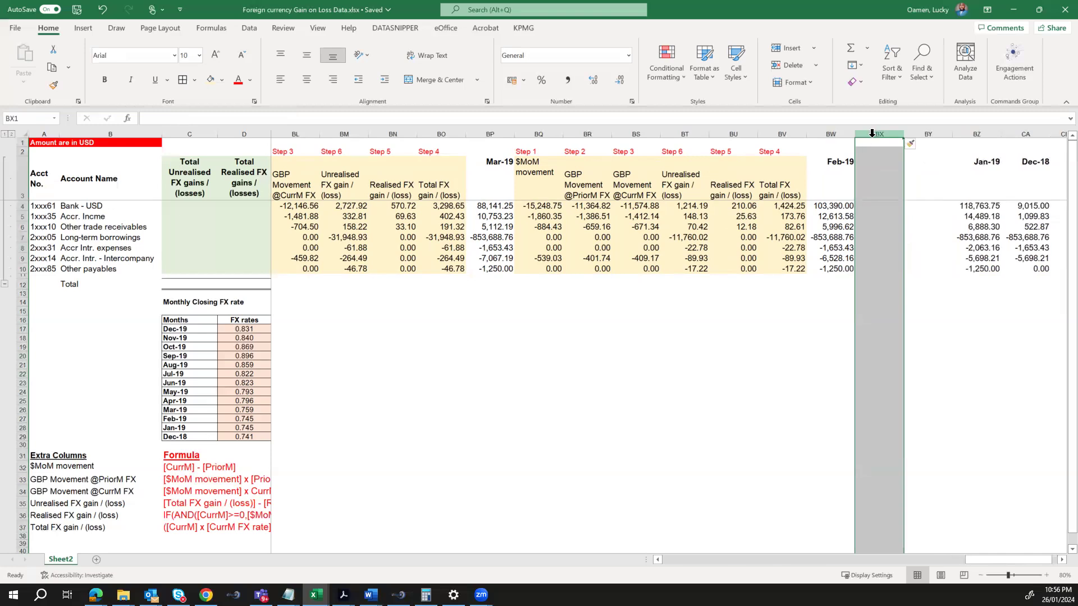
pyautogui.hotkey('ctrl', 'shift', '+')
pyautogui.hotkey('ctrl', 'shift', '+')
pyautogui.hotkey('ctrl', 'shift', '+')
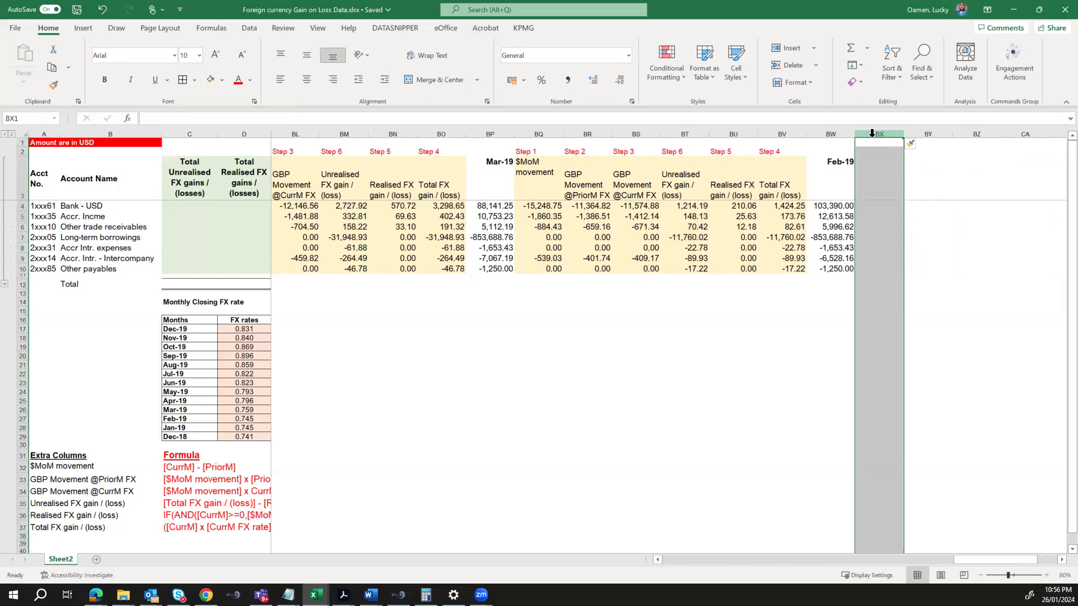
# - Copy the calculation block BQ2:BV10 into the blank columns after Feb-19, starting at BX2
pyautogui.moveTo(545, 152); pyautogui.dragTo(587, 191)
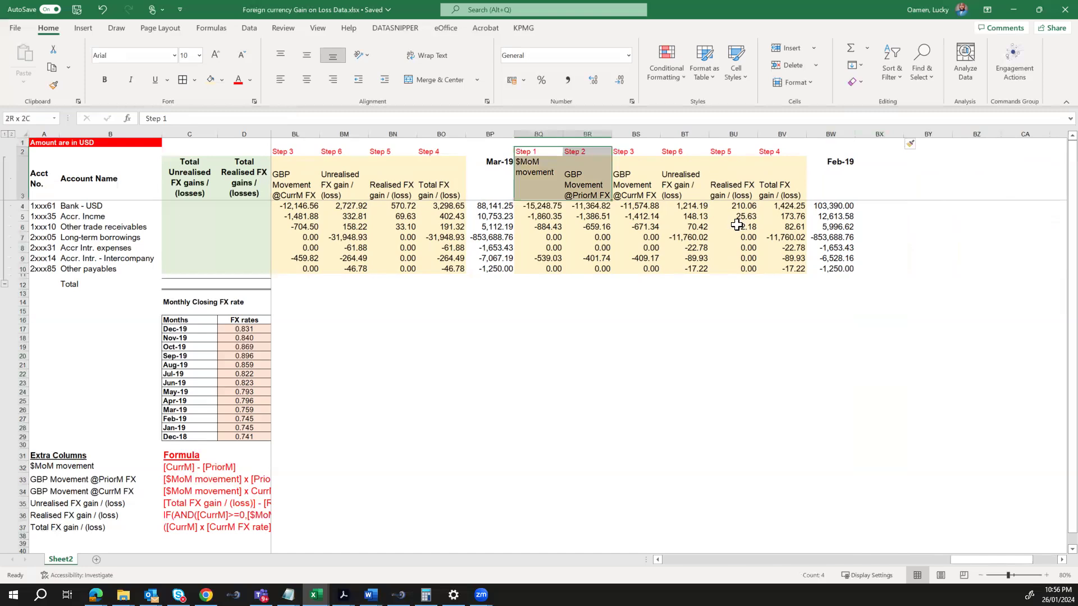
pyautogui.moveTo(737, 224); pyautogui.dragTo(786, 270)
pyautogui.hotkey('ctrl', 'c')
pyautogui.hscroll(3, 753, 227)
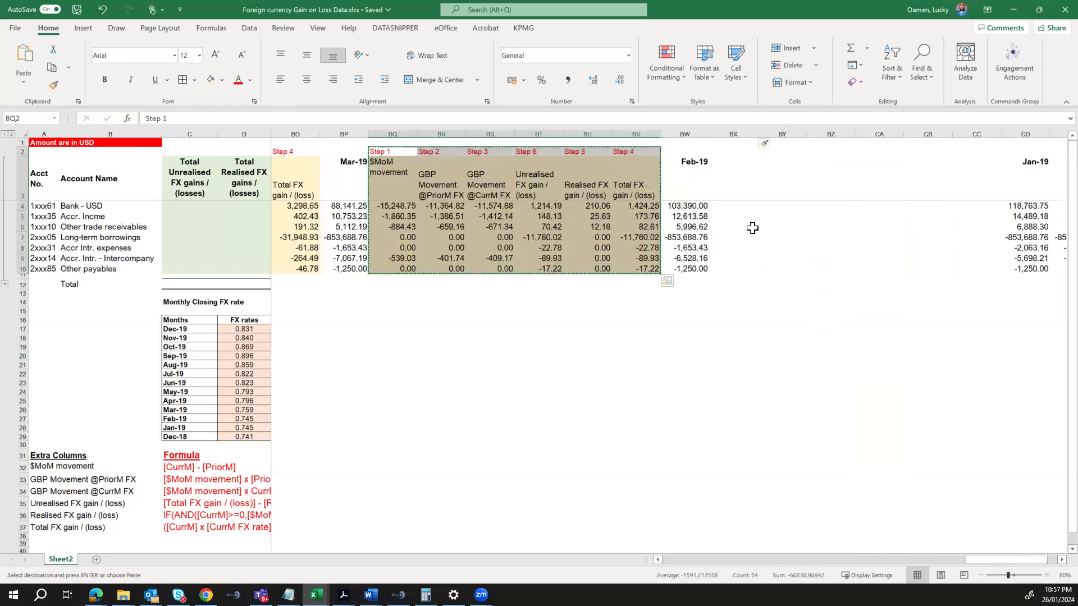
pyautogui.click(730, 153)
pyautogui.press('Return')
# - Point the prior-rate GBP movement in BY4 at the Jan-19 rate with =BX4*$D$28 and fill it down to BY10
pyautogui.press('Down')
pyautogui.press('Down')
pyautogui.press('Down')
pyautogui.press('Down')
pyautogui.press('Up')
pyautogui.press('Up')
pyautogui.press('Right')
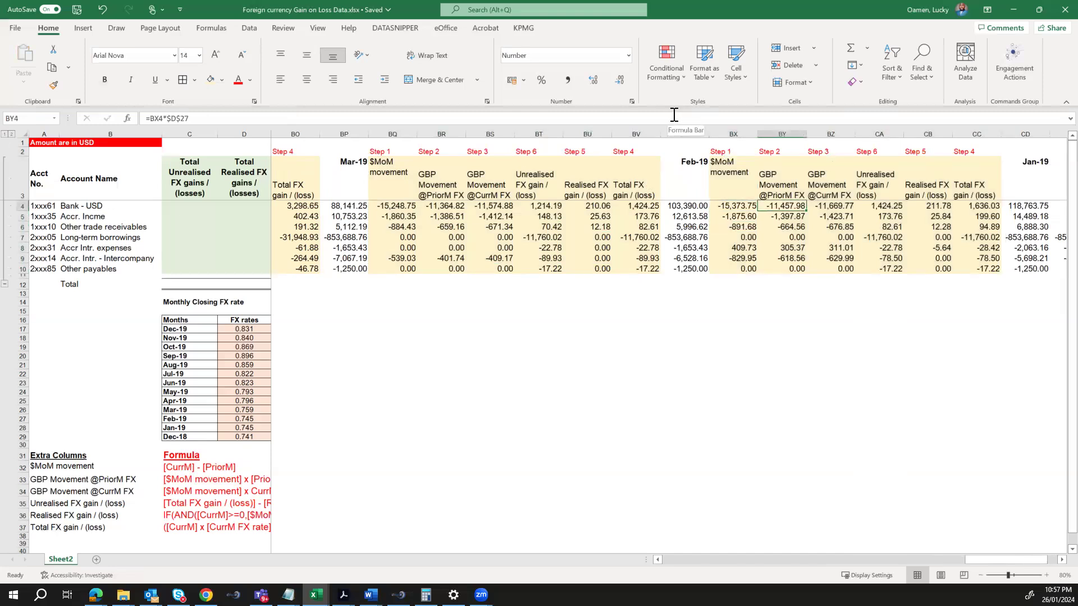
pyautogui.click(490, 112)
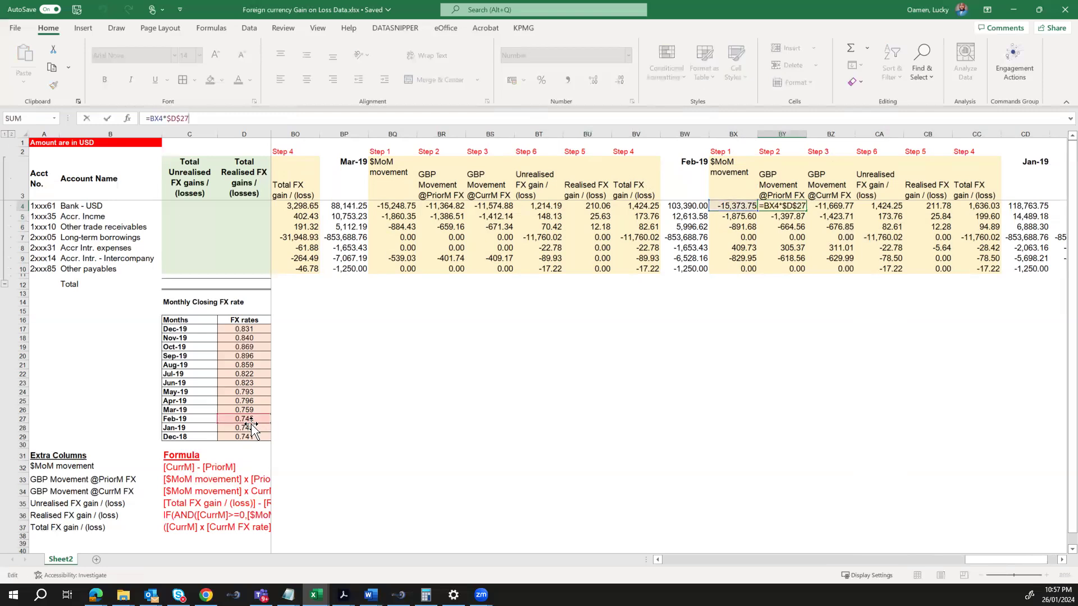
pyautogui.moveTo(251, 422); pyautogui.dragTo(250, 427)
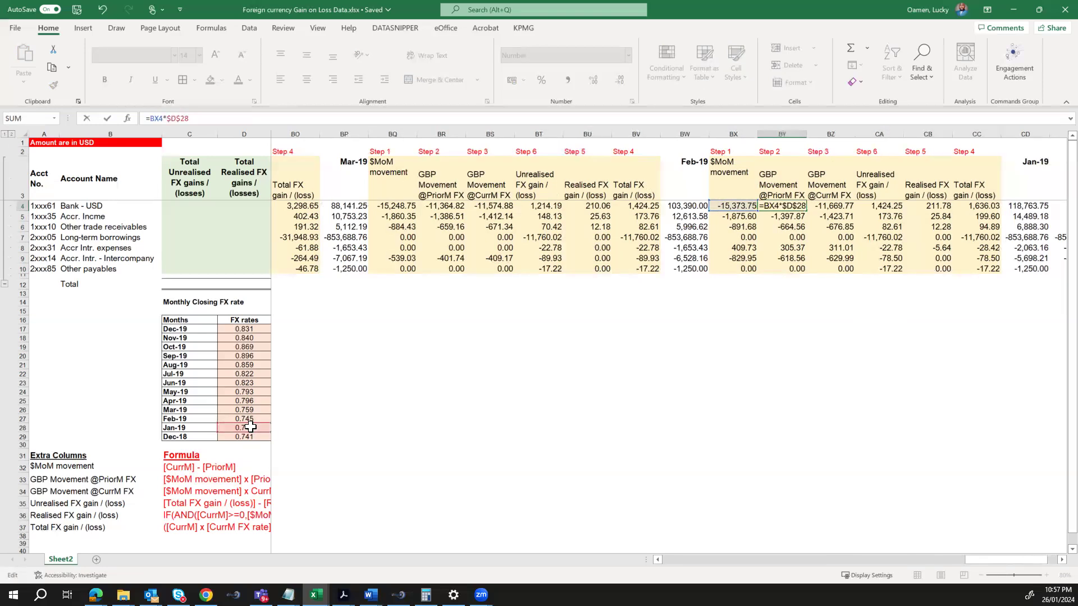
pyautogui.press('Return')
pyautogui.press('Up')
pyautogui.hotkey('ctrl', 'shift', 'Down')
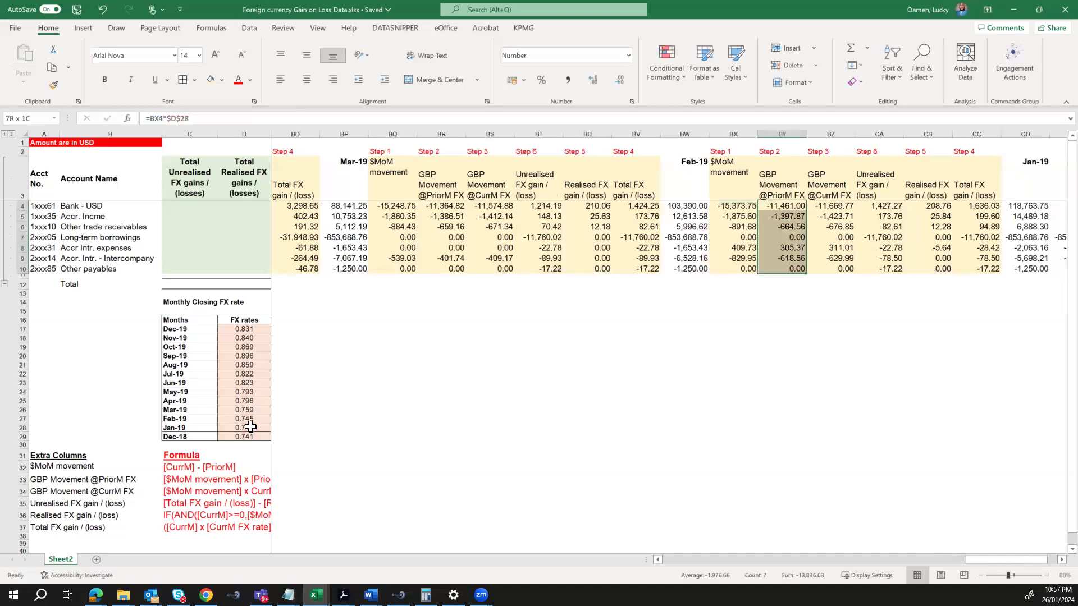
pyautogui.hotkey('ctrl', 'd')
# - Point the current-rate GBP movement in BZ4 at the Feb-19 rate with =BX4*$D$27 and fill it down to BZ10
pyautogui.press('Right')
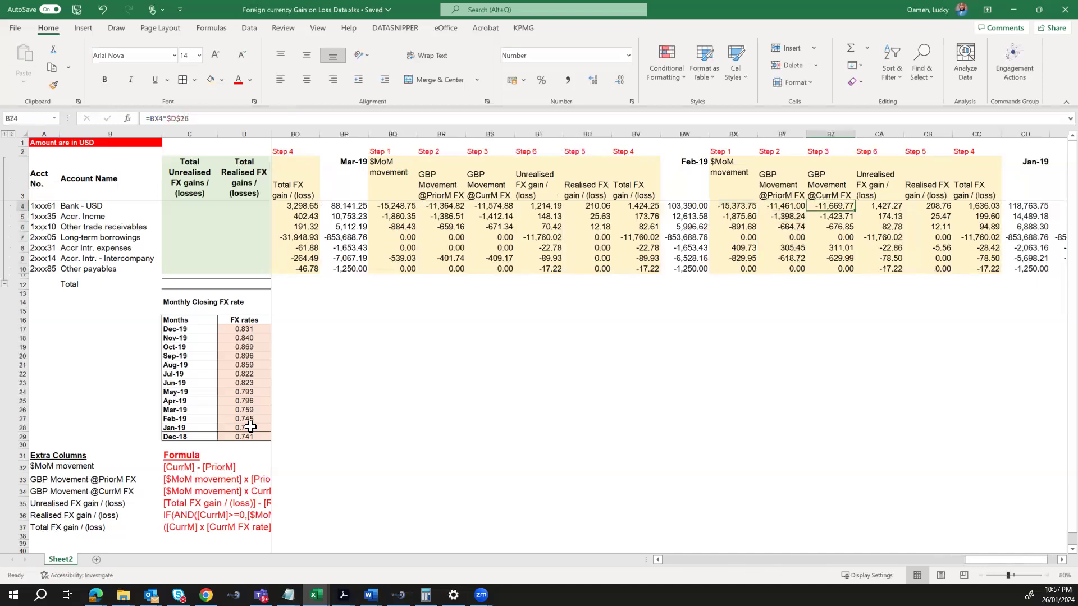
pyautogui.click(384, 121)
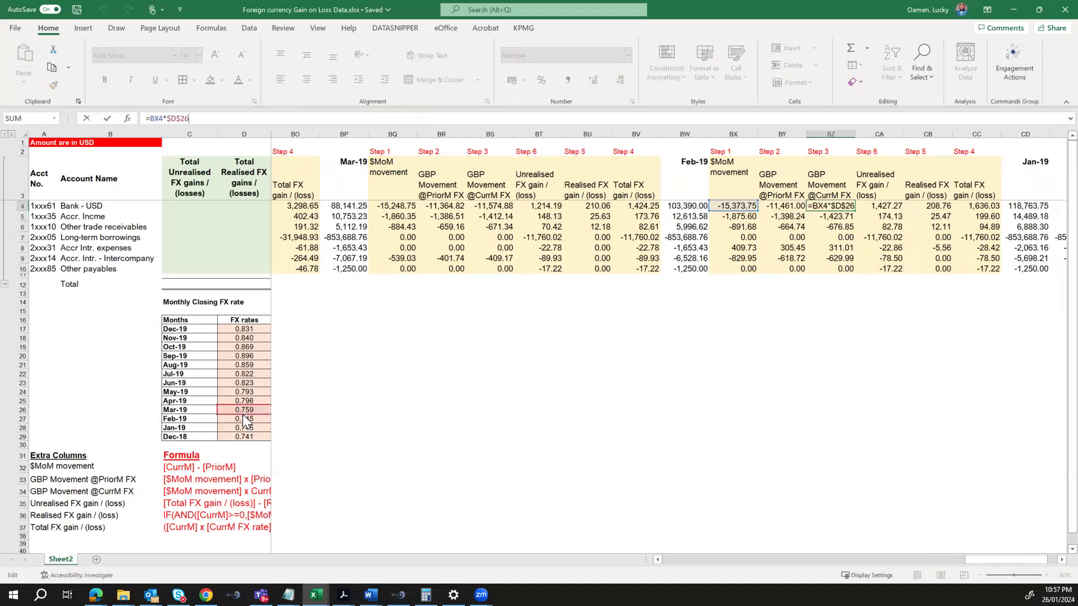
pyautogui.hotkey('ctrl', 'Return')
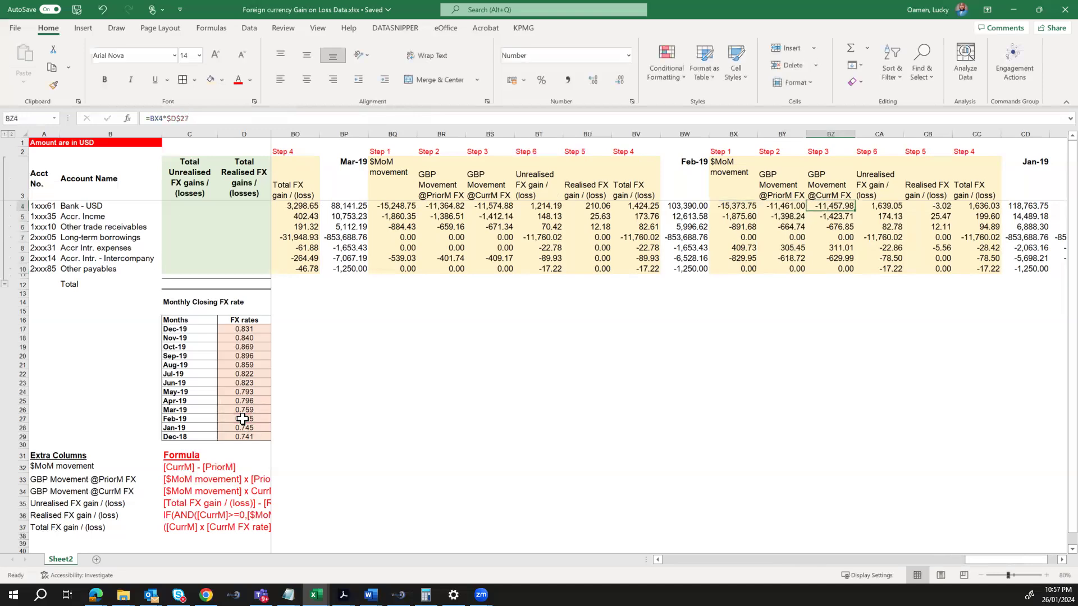
pyautogui.hotkey('ctrl', 'shift', 'Down')
pyautogui.hotkey('ctrl', 'd')
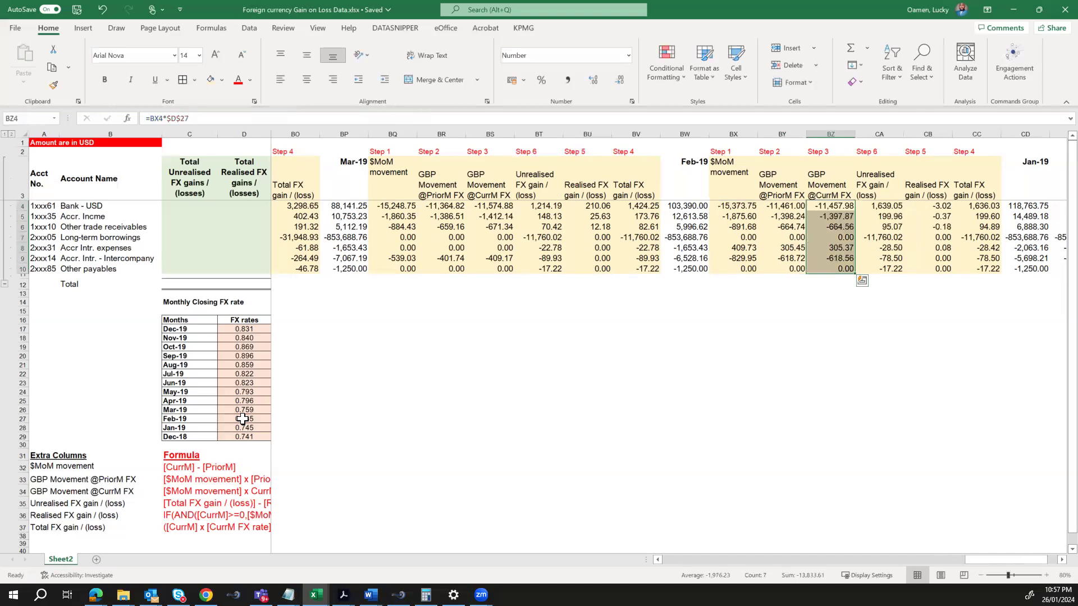
# - Update the total FX gain in CC4 to =(BW4*$D$27)-(CD4*$D$28)-(BX4*$D$27) and fill it down to CC10
pyautogui.press('Right')
pyautogui.press('Right')
pyautogui.press('Right')
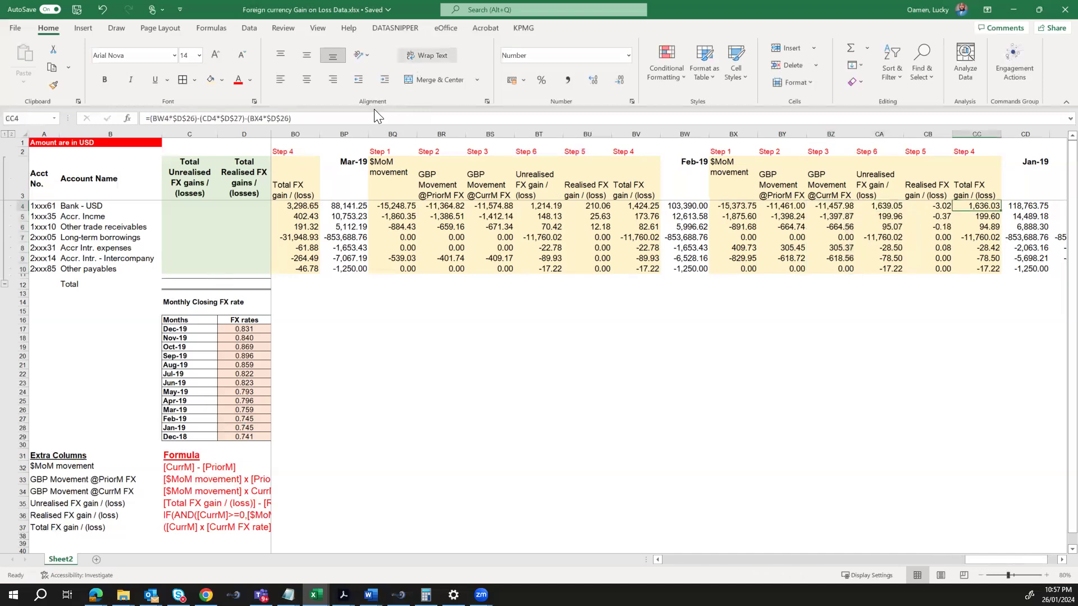
pyautogui.press('F2')
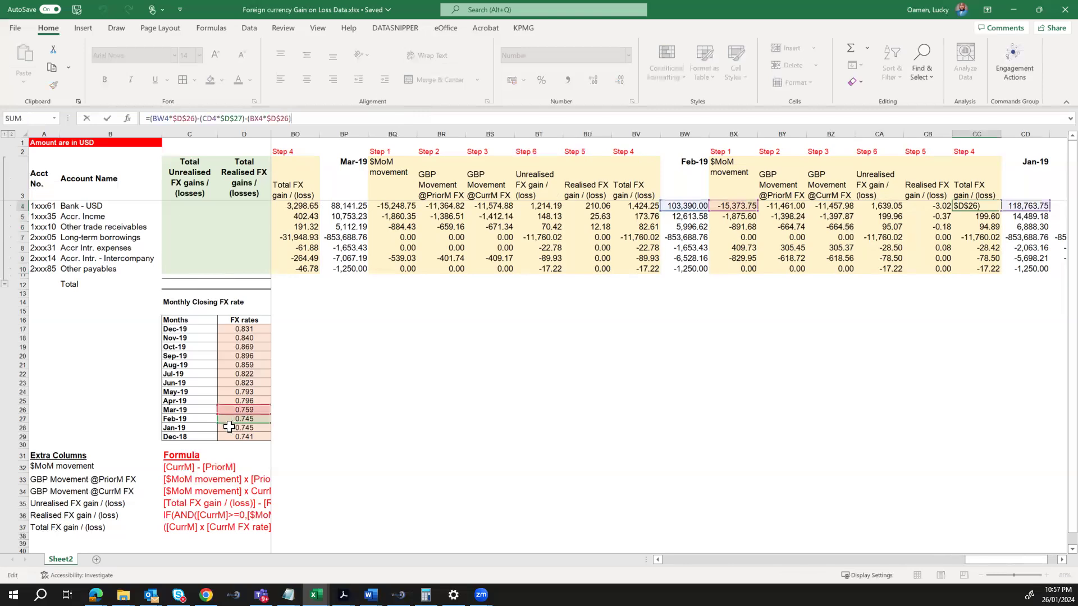
pyautogui.moveTo(236, 423); pyautogui.dragTo(238, 432)
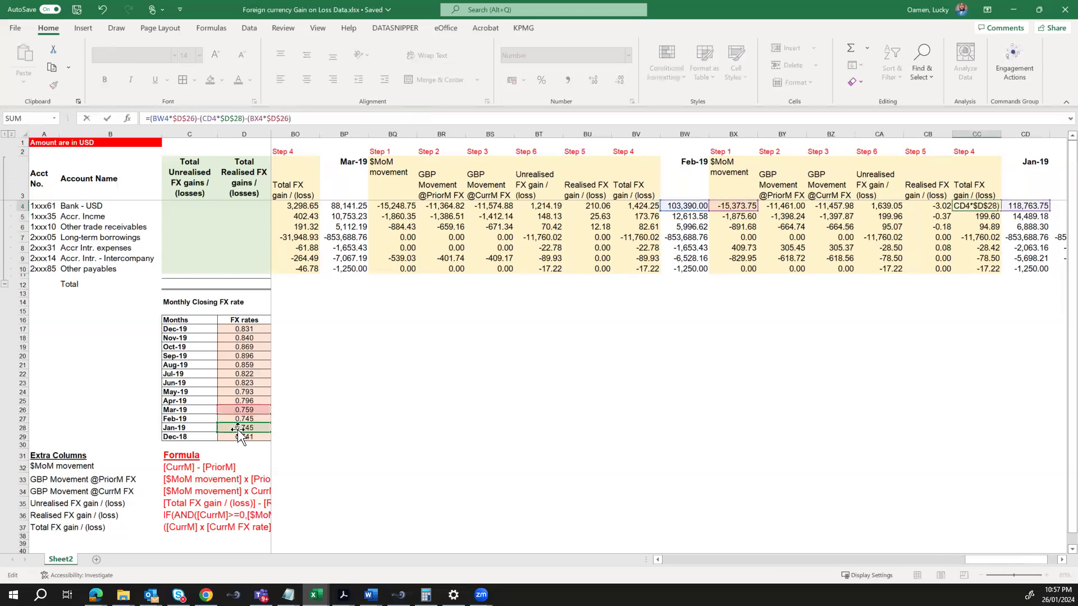
pyautogui.moveTo(237, 420); pyautogui.dragTo(235, 419)
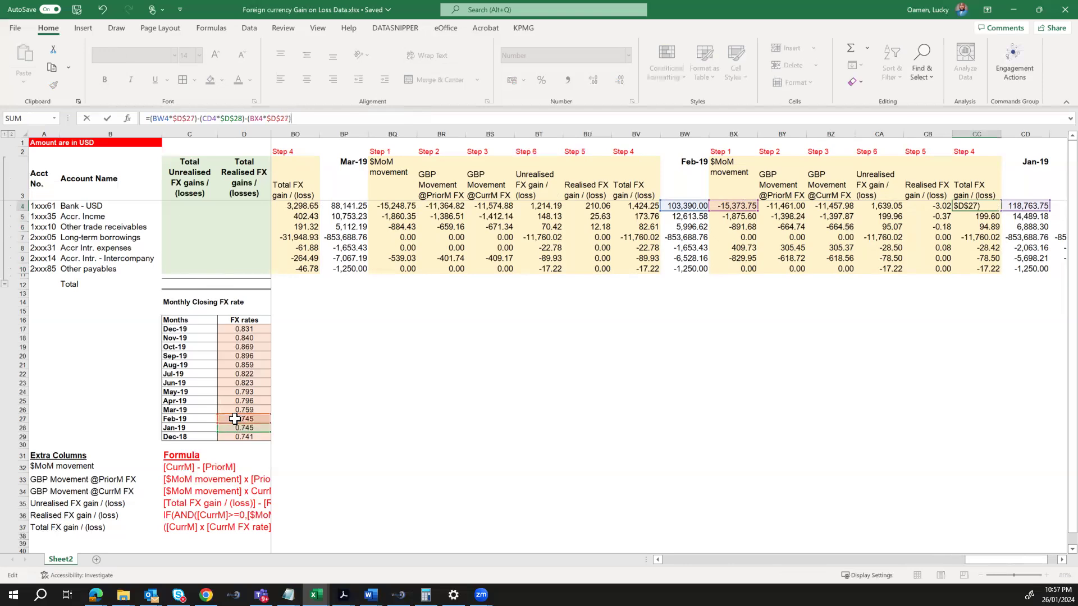
pyautogui.hotkey('ctrl', 'Return')
pyautogui.hotkey('ctrl', 'shift', 'Down')
pyautogui.hotkey('ctrl', 'd')
# - Insert six blank columns between the Jan-19 and Dec-18 balances
pyautogui.press('Right')
pyautogui.press('Right')
pyautogui.press('Right')
pyautogui.press('Right')
pyautogui.press('Right')
pyautogui.press('Right')
pyautogui.press('Right')
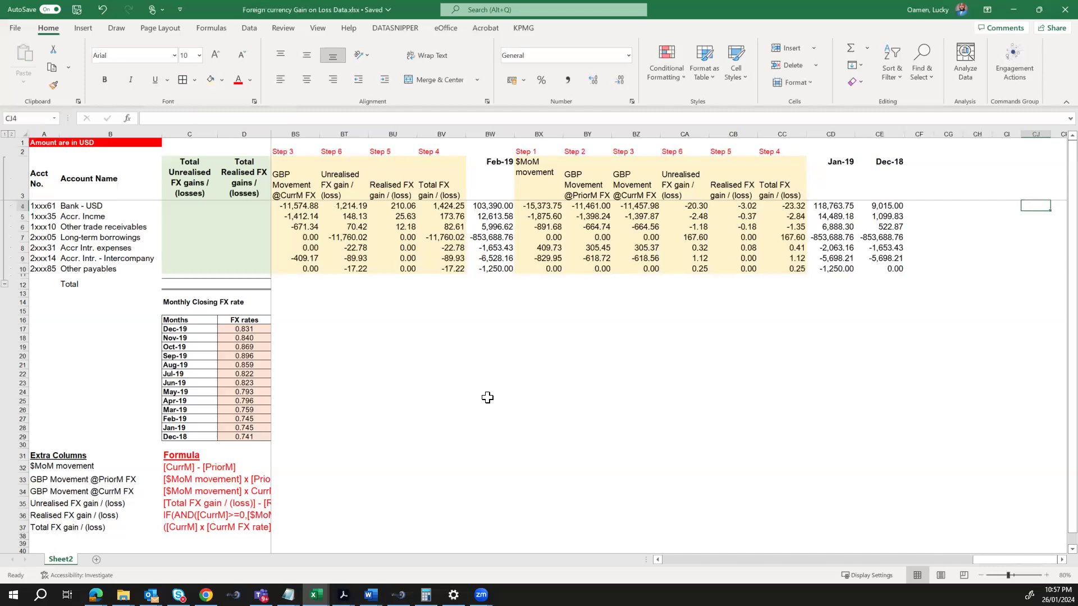
pyautogui.click(873, 131)
pyautogui.hotkey('ctrl', 'shift', '=')
pyautogui.hotkey('ctrl', 'shift', '=')
pyautogui.hotkey('ctrl', 'shift', '=')
pyautogui.hotkey('ctrl', 'shift', '=')
pyautogui.hotkey('ctrl', 'shift', '=')
pyautogui.hotkey('ctrl', 'shift', '=')
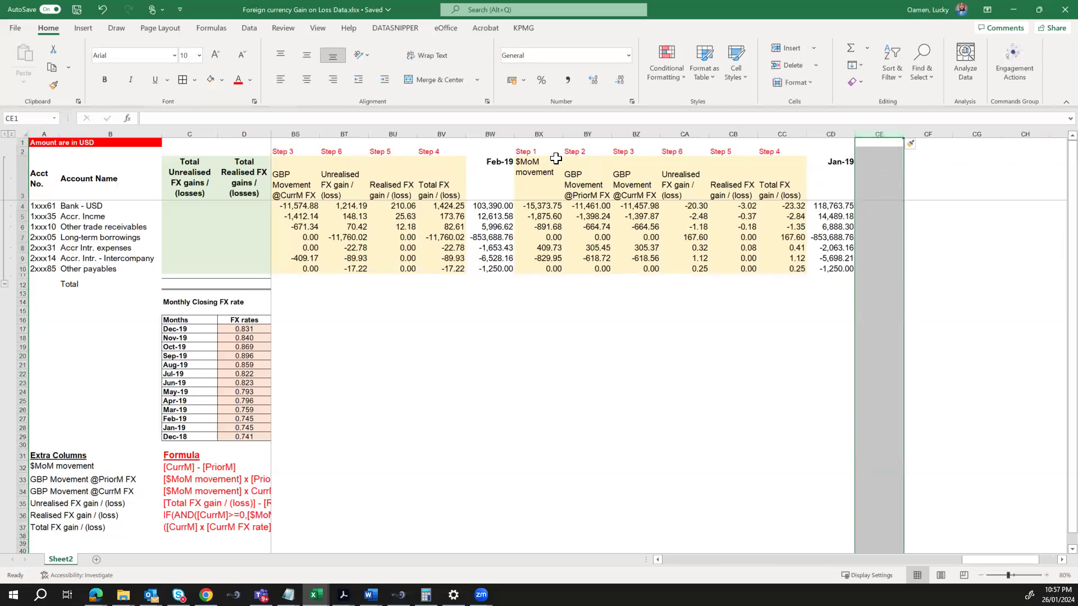
# - Copy the calculation block BX2:CC10 into the blank columns after Jan-19, starting at CE2
pyautogui.moveTo(539, 151); pyautogui.dragTo(768, 266)
pyautogui.hotkey('ctrl', 'c')
pyautogui.click(874, 150)
pyautogui.press('Return')
pyautogui.press('Right')
pyautogui.press('Right')
pyautogui.press('Right')
pyautogui.press('Right')
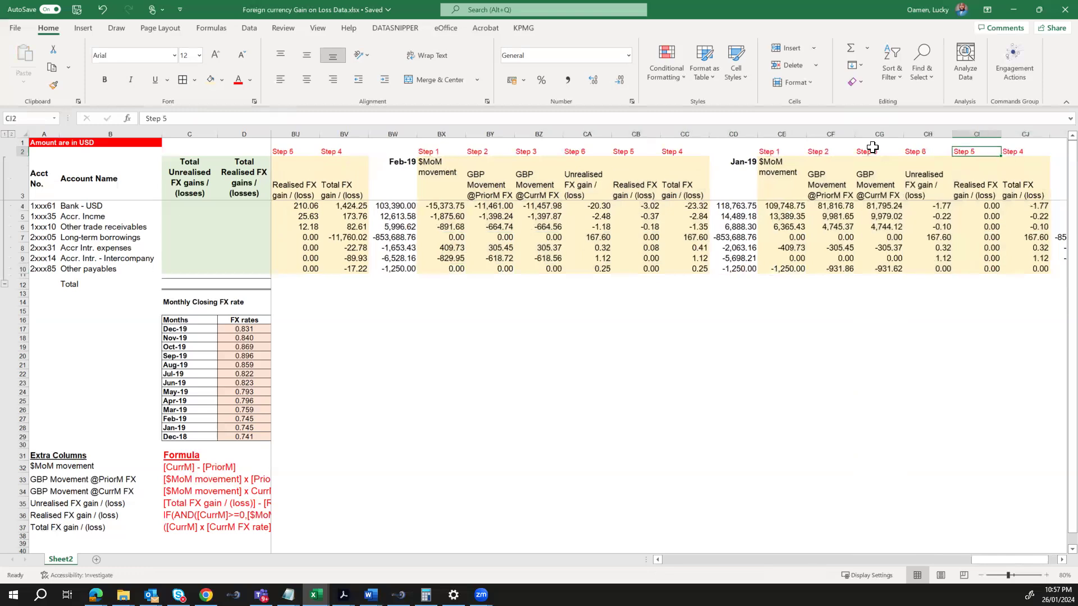
# - Point the prior-rate GBP movement in CF4 at the Dec-18 rate in D29 and fill it down to CF10
pyautogui.click(834, 208)
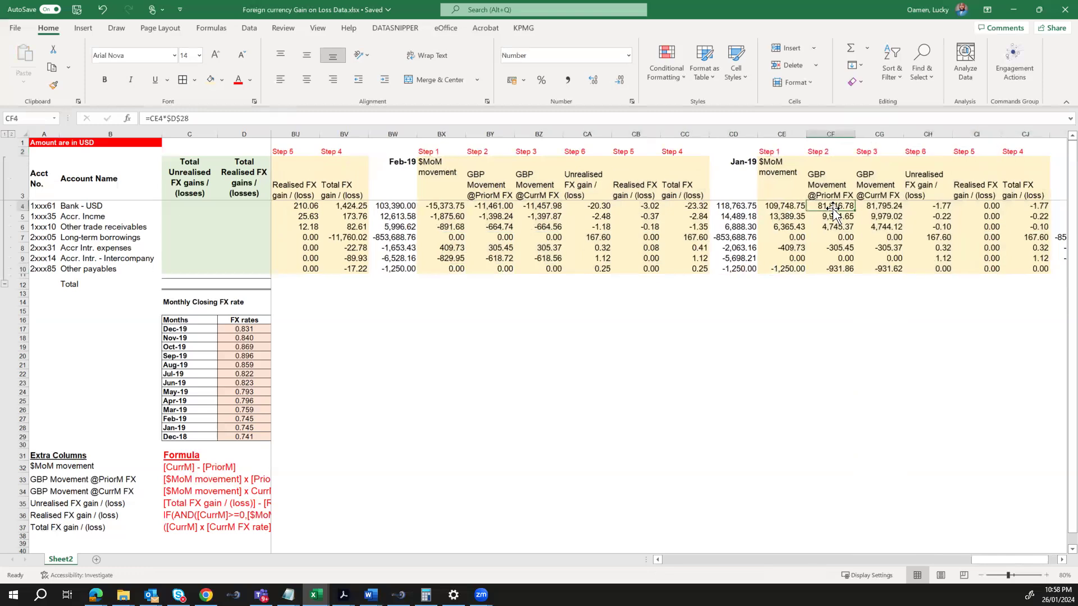
pyautogui.doubleClick(834, 208)
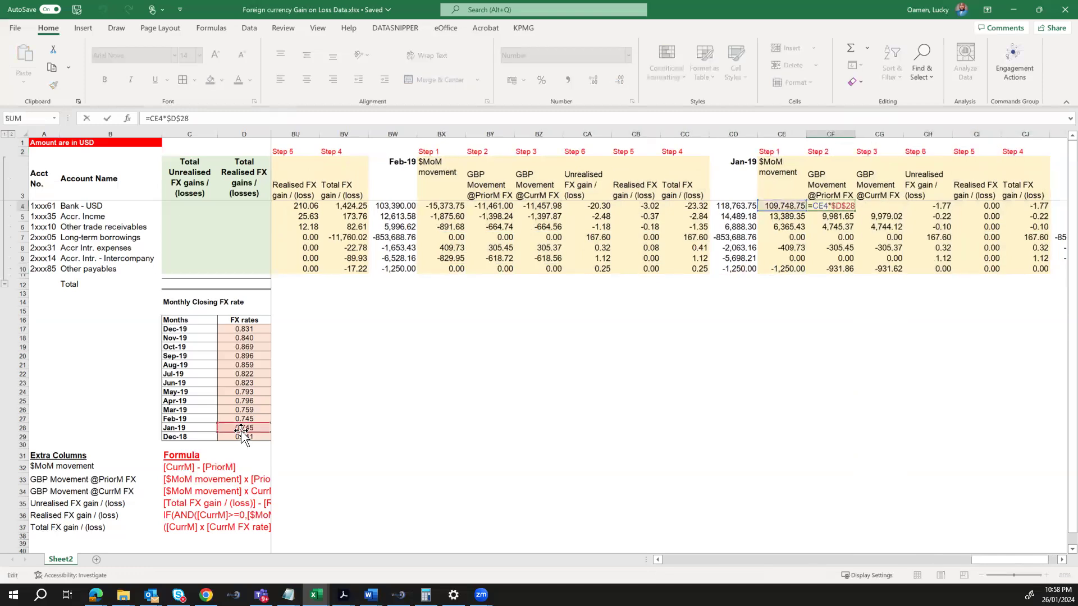
pyautogui.press('Return')
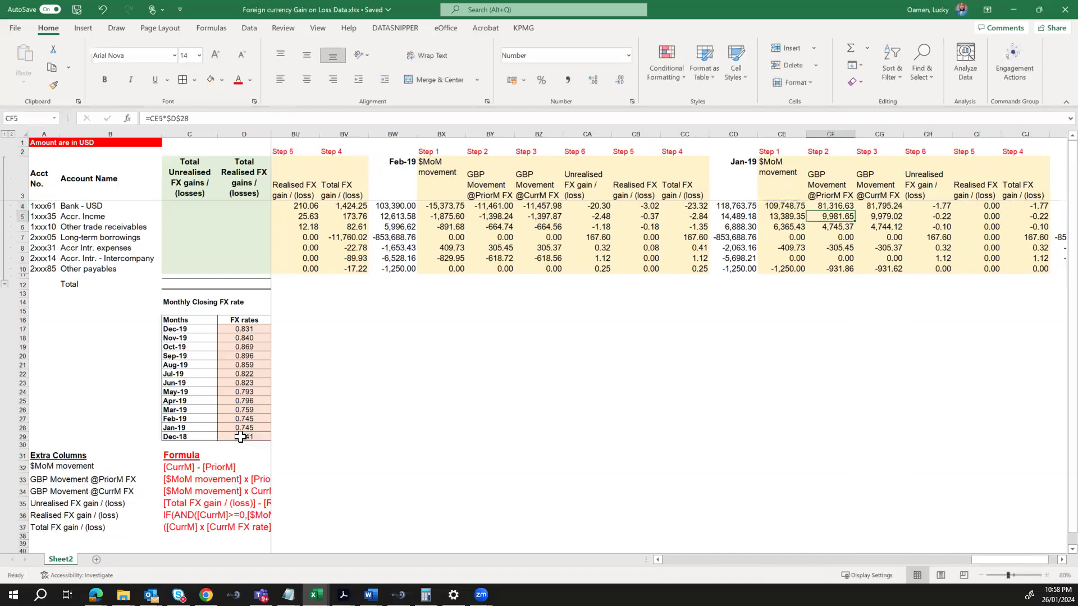
pyautogui.press('Up')
pyautogui.hotkey('ctrl', 'shift', 'Down')
pyautogui.hotkey('ctrl', 'd')
# - Point the current-rate GBP movement in CG4 at the Jan-19 rate with =CE4*$D$28 and fill it down to CG10
pyautogui.press('Right')
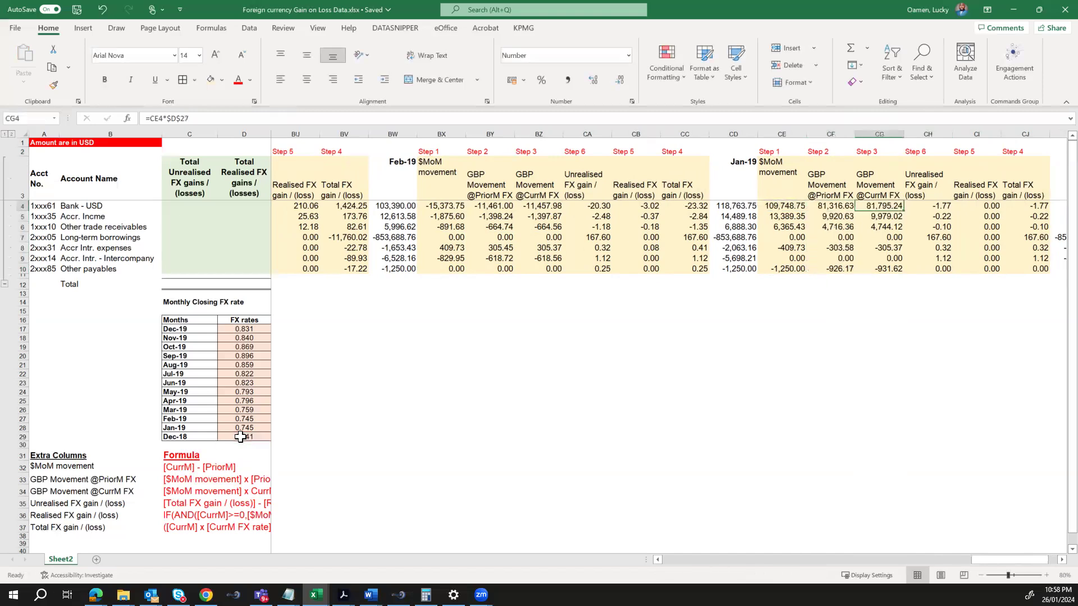
pyautogui.click(302, 118)
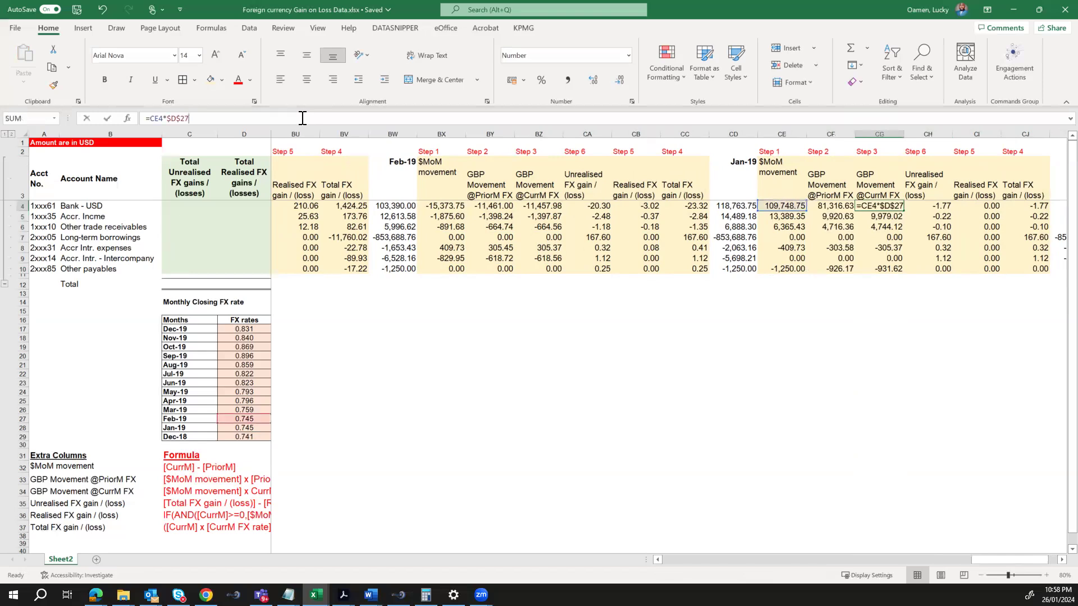
pyautogui.moveTo(240, 425); pyautogui.dragTo(240, 427)
pyautogui.hotkey('ctrl', 'Return')
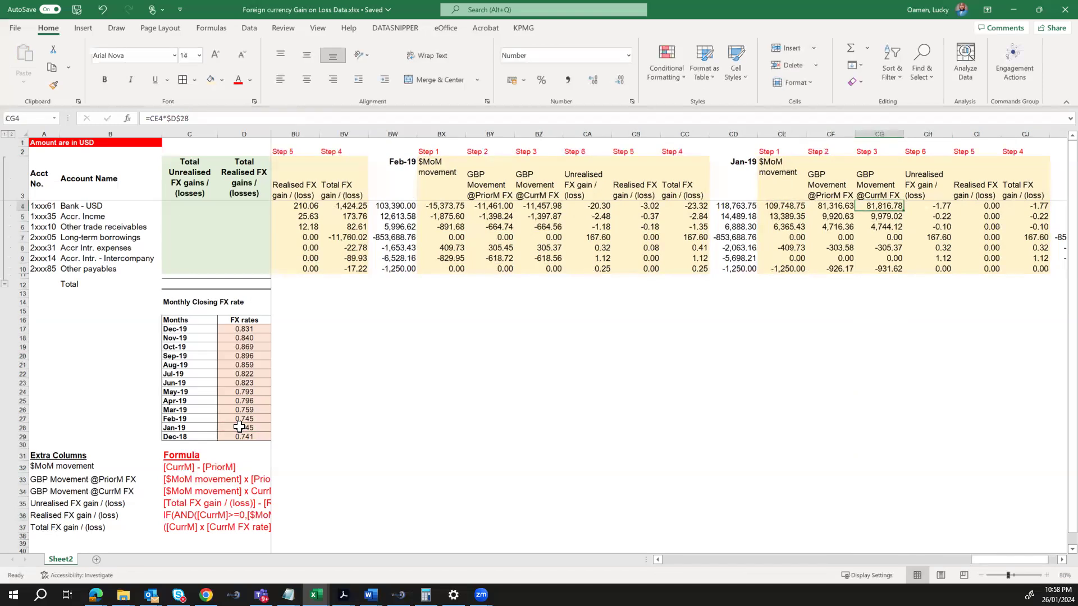
pyautogui.hotkey('ctrl', 'shift', 'Down')
pyautogui.hotkey('ctrl', 'd')
# - Update the total FX gain in CJ4 to =(CD4*$D$28)-(CK4*$D$29)-(CE4*$D$28) and fill it down to CJ10
pyautogui.press('Right')
pyautogui.press('Right')
pyautogui.press('Right')
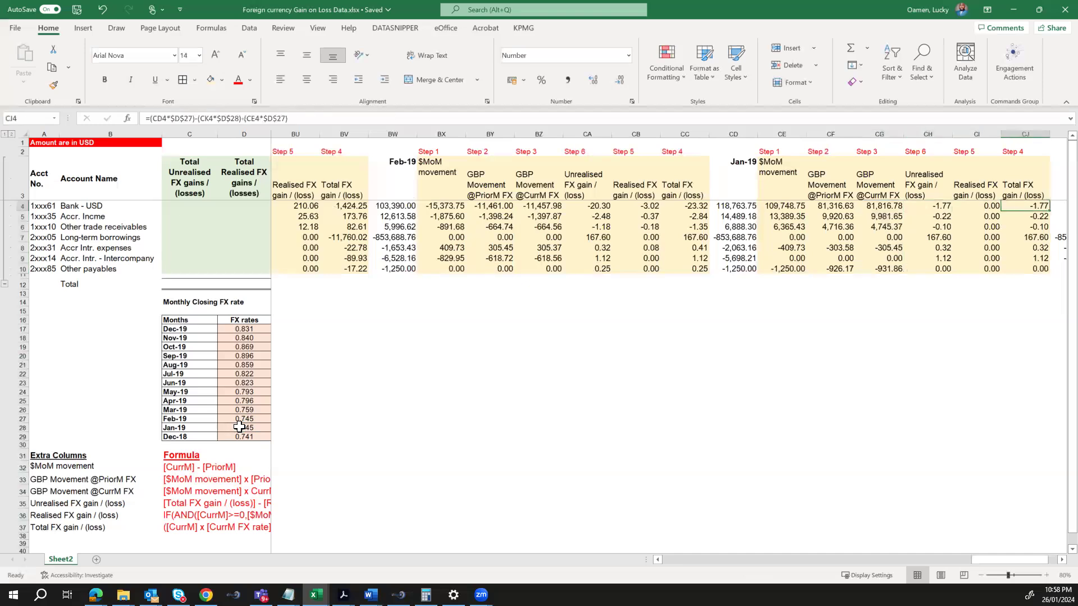
pyautogui.press('Right')
pyautogui.press('Right')
pyautogui.press('Left')
pyautogui.press('Left')
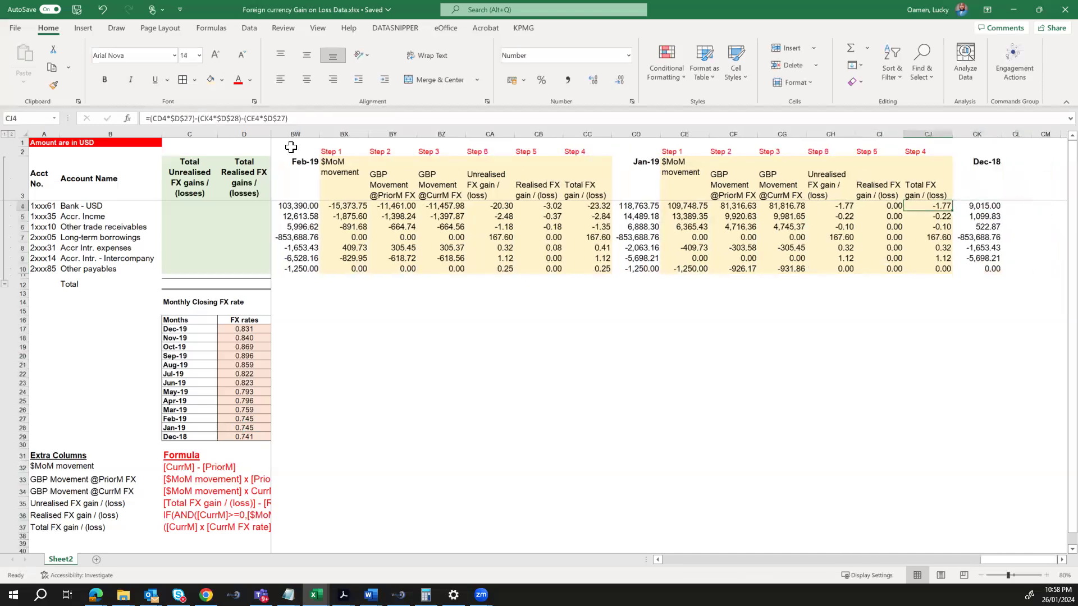
pyautogui.click(313, 117)
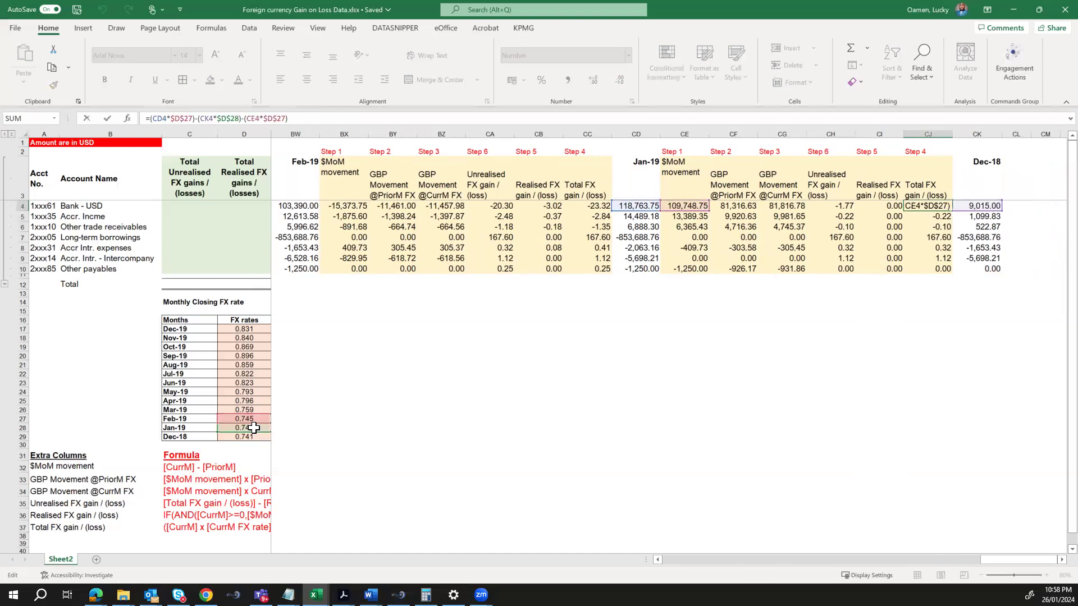
pyautogui.moveTo(245, 431); pyautogui.dragTo(244, 437)
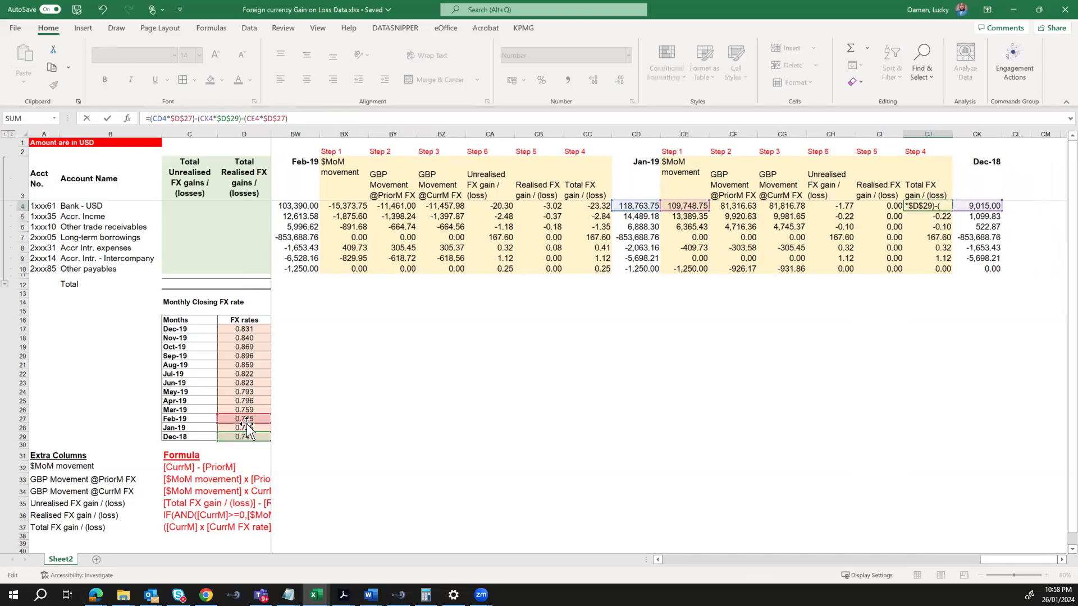
pyautogui.moveTo(246, 424); pyautogui.dragTo(235, 428)
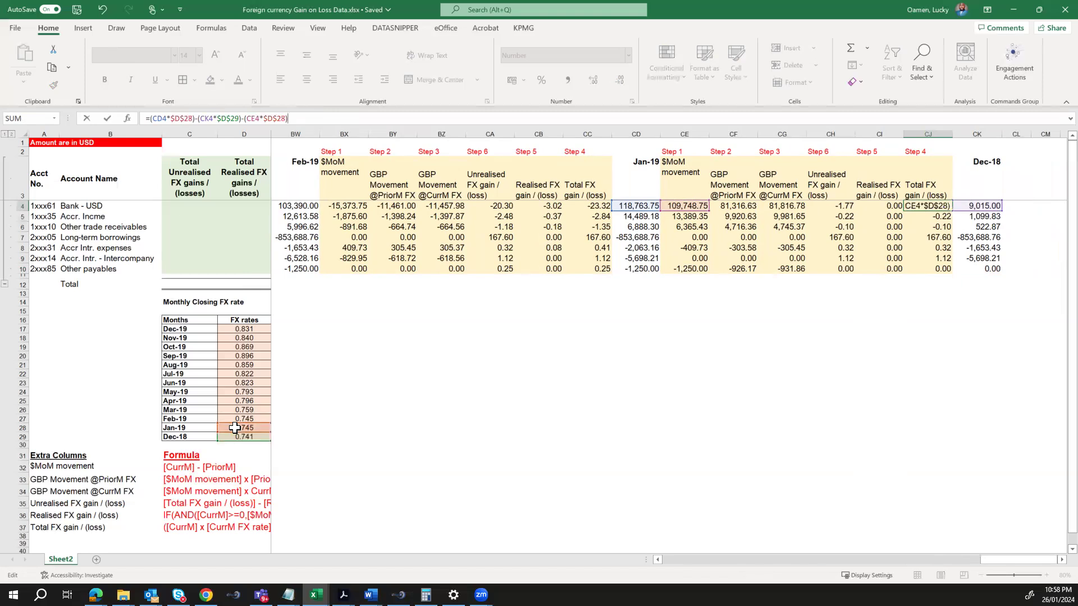
pyautogui.press('Return')
pyautogui.press('Up')
pyautogui.hotkey('ctrl', 'shift', 'Down')
pyautogui.hotkey('ctrl', 'd')
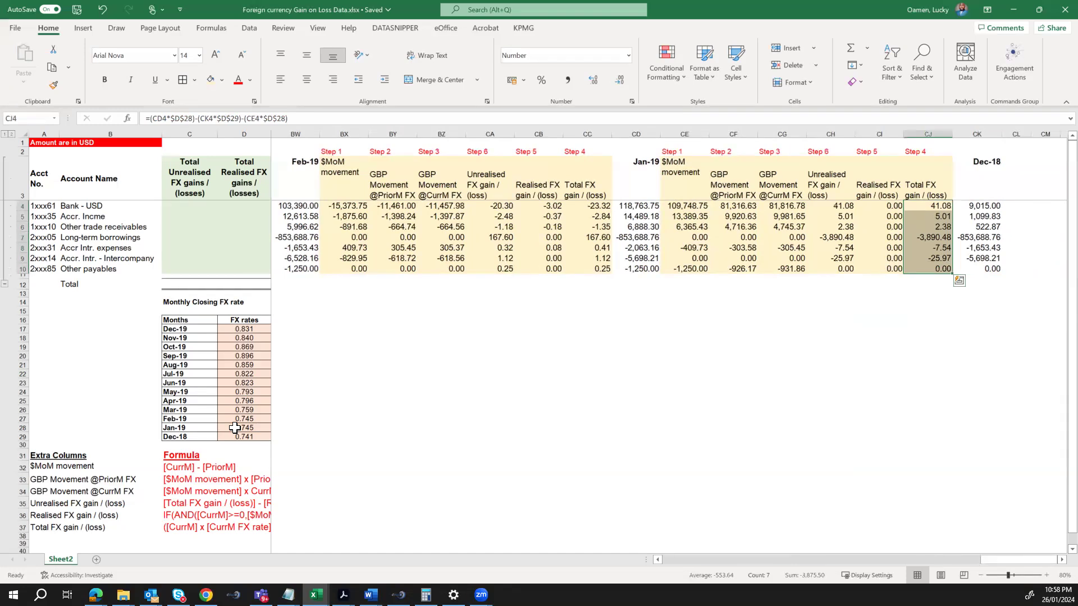
# - Start the Bank - USD total unrealised FX formula in C4 with the Dec-19, Nov-19 and Oct-19 unrealised gains, =I4+P4+W4
pyautogui.click(264, 219)
pyautogui.press('Right')
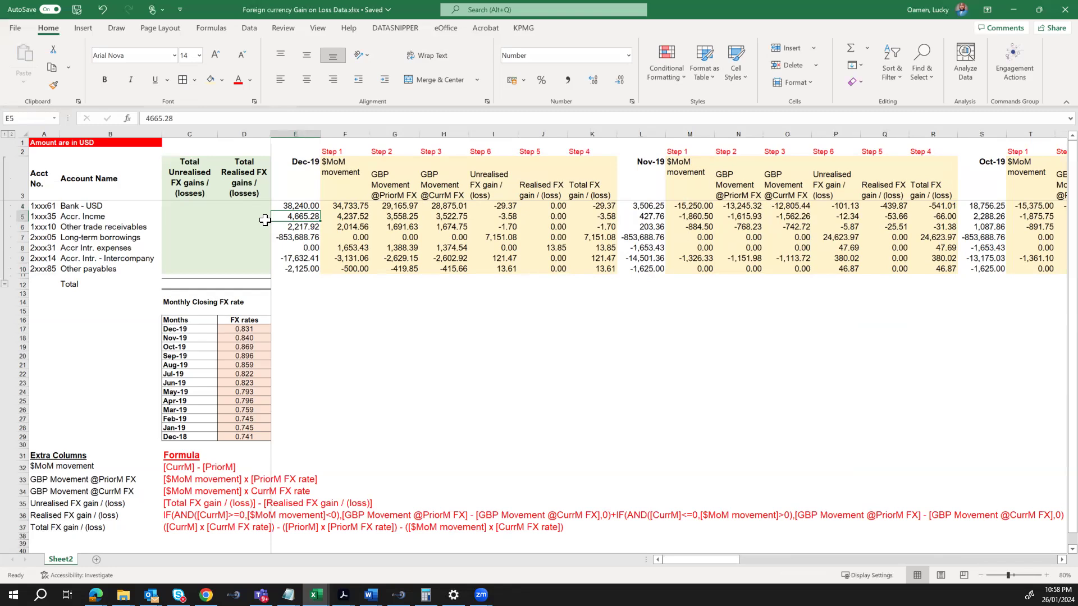
pyautogui.press('Up')
pyautogui.press('Left')
pyautogui.press('Left')
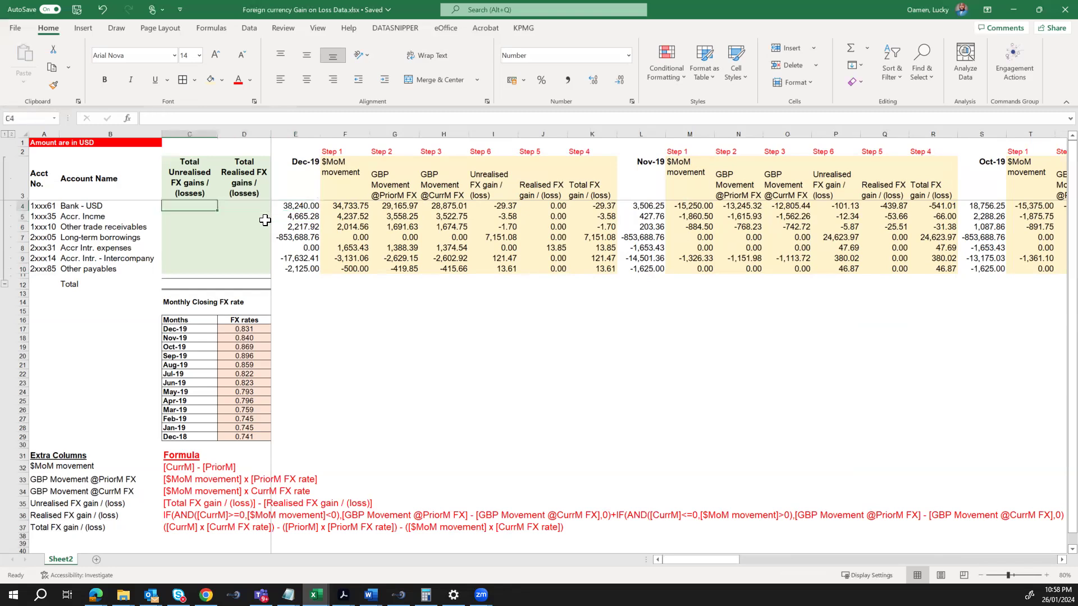
pyautogui.write('=')
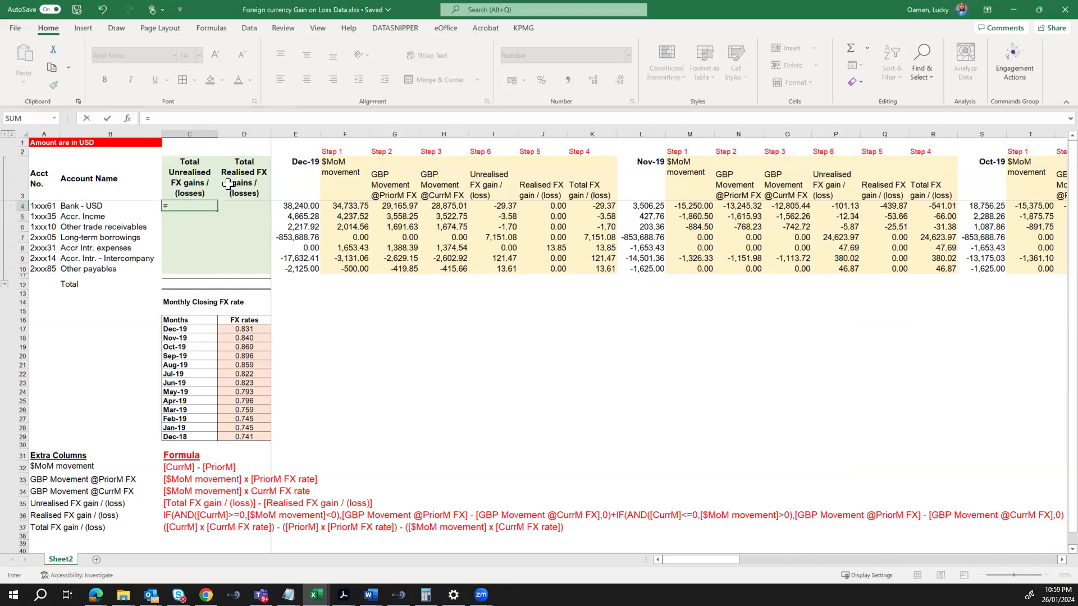
pyautogui.click(497, 208)
pyautogui.write('+')
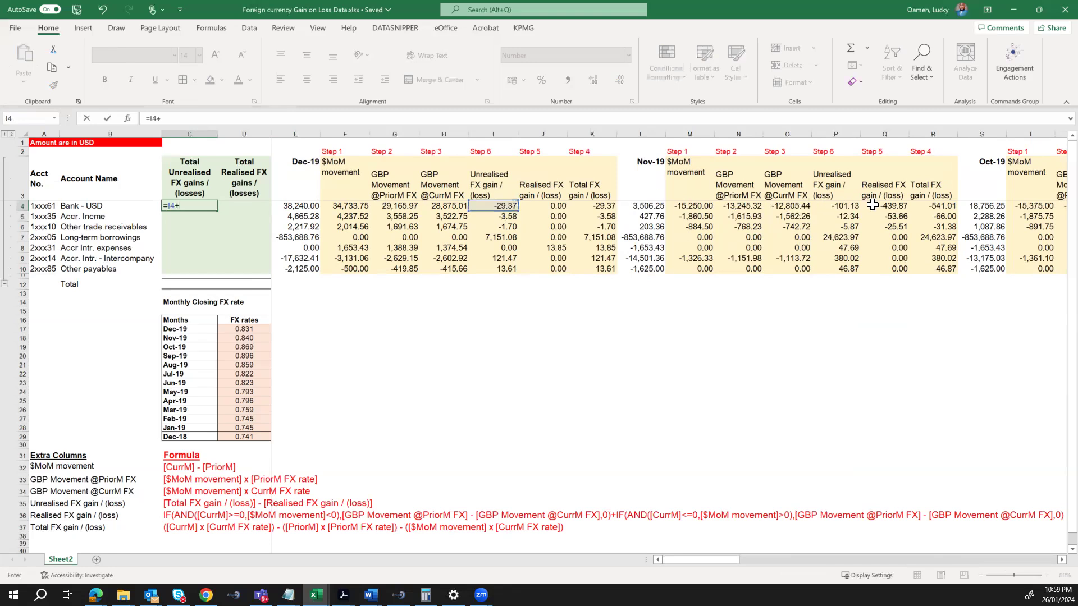
pyautogui.click(843, 207)
pyautogui.write('+')
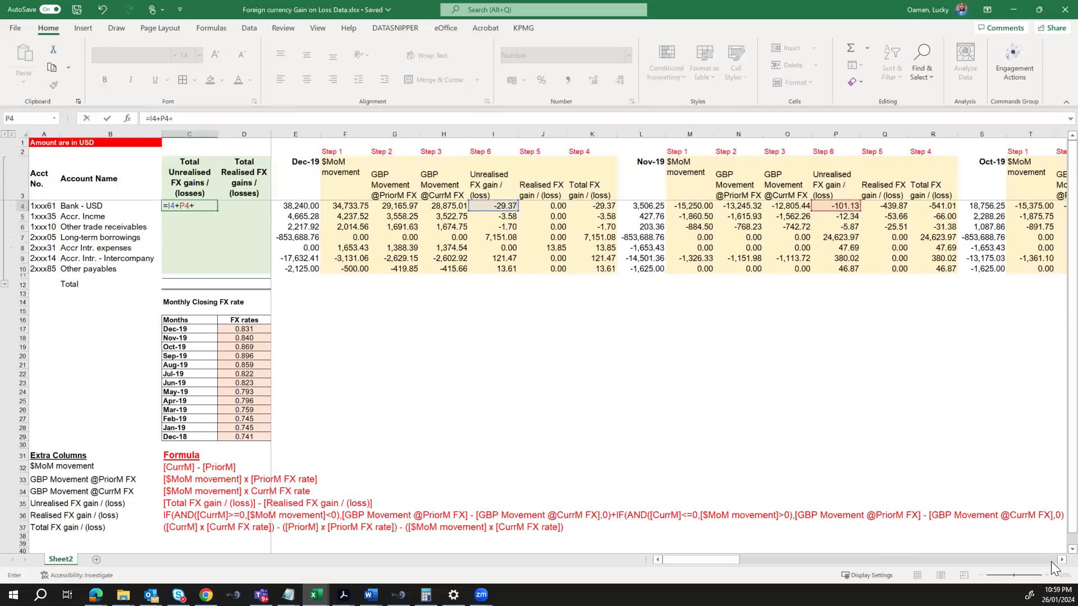
pyautogui.hscroll(5, 1054, 568)
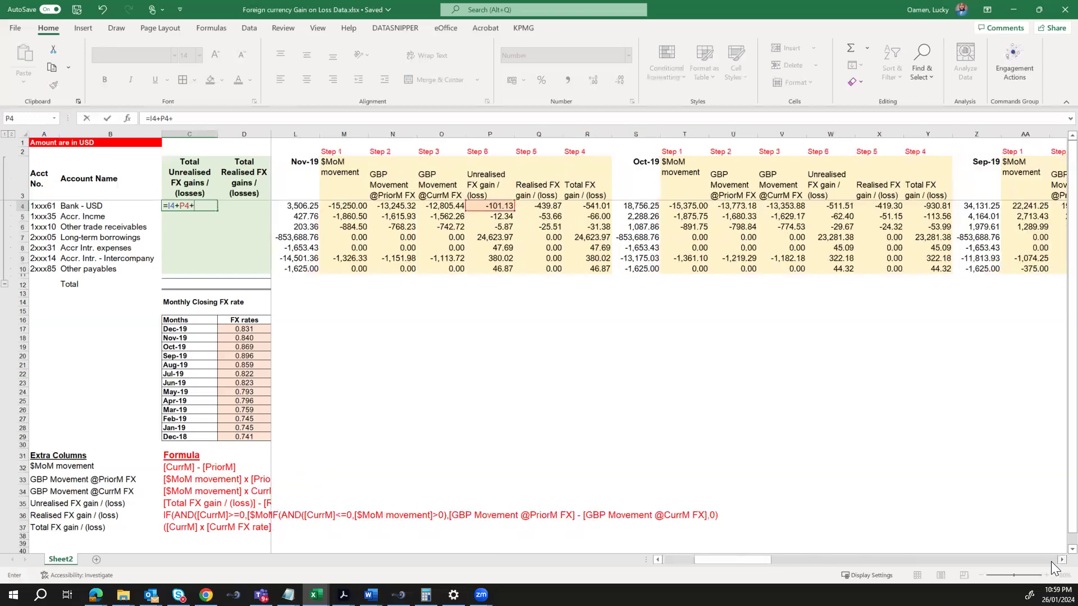
pyautogui.click(835, 206)
pyautogui.write('+')
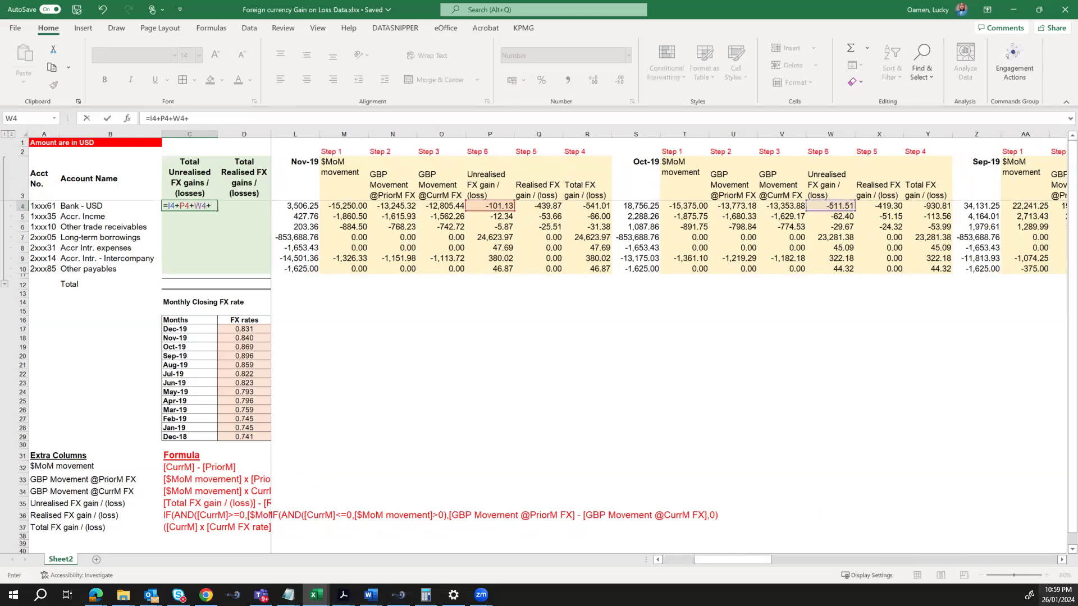
# - Extend the C4 formula with the Sep-19, Aug-19 and Jul-19 unrealised gains, adding AD4, AK4 and AR4
pyautogui.hscroll(2, 1052, 561)
pyautogui.hscroll(4, 1052, 563)
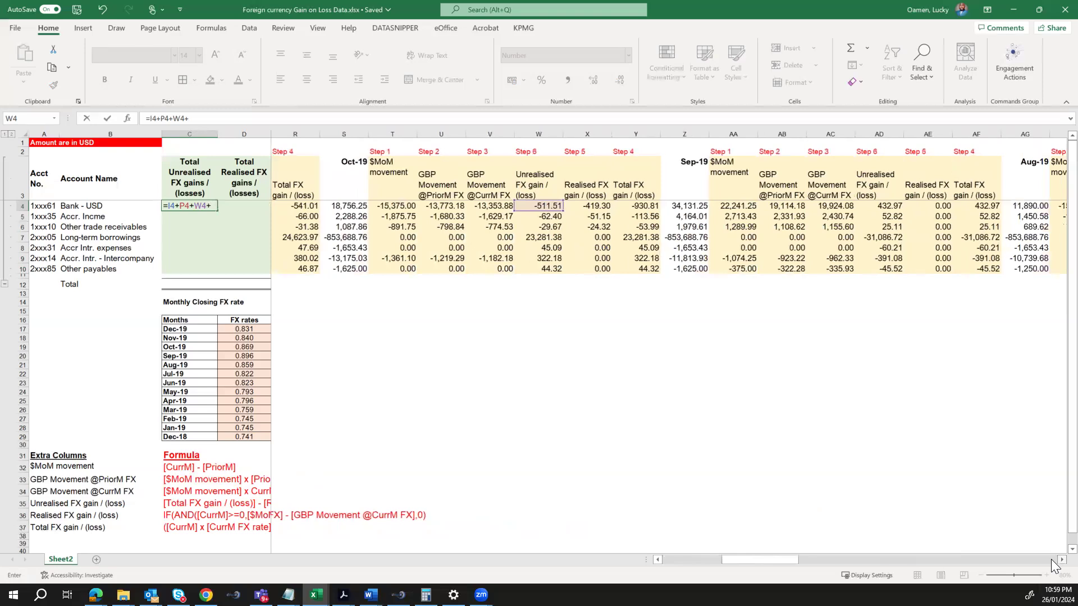
pyautogui.click(878, 207)
pyautogui.write('+')
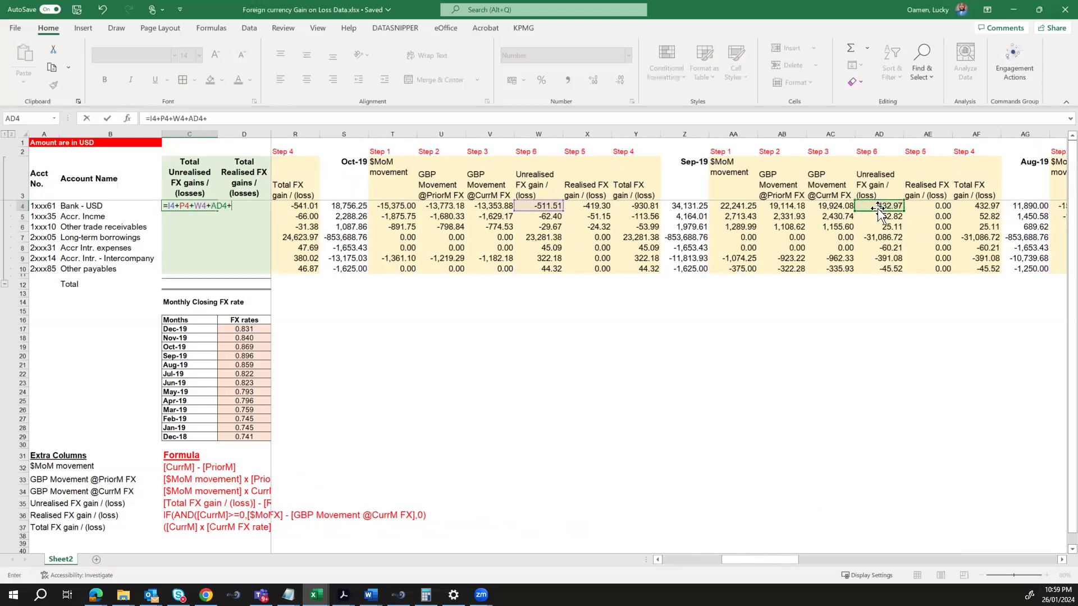
pyautogui.hscroll(8, 1053, 566)
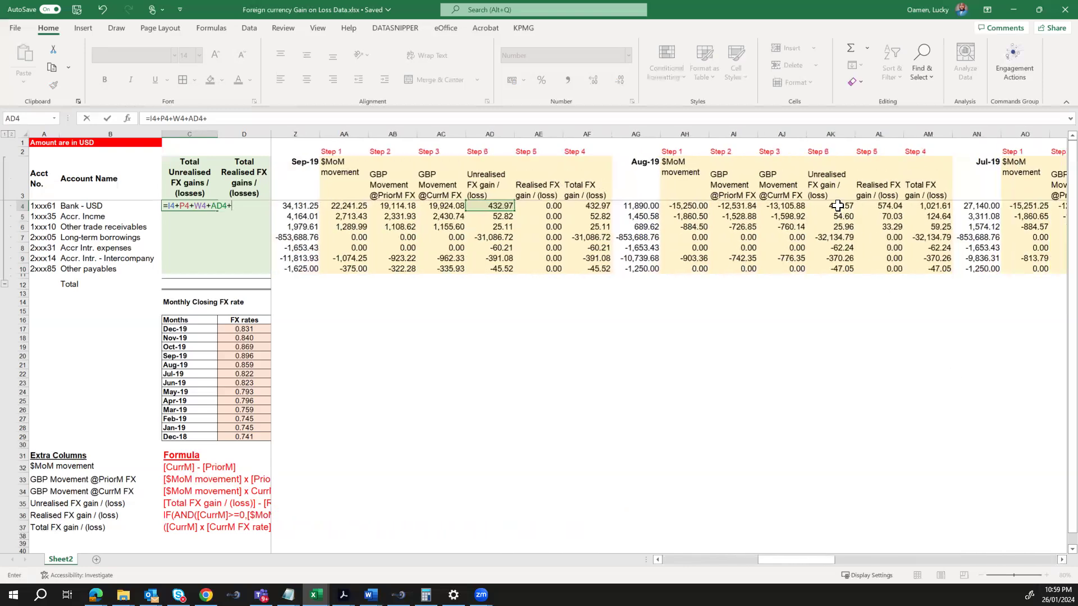
pyautogui.click(838, 206)
pyautogui.write('+')
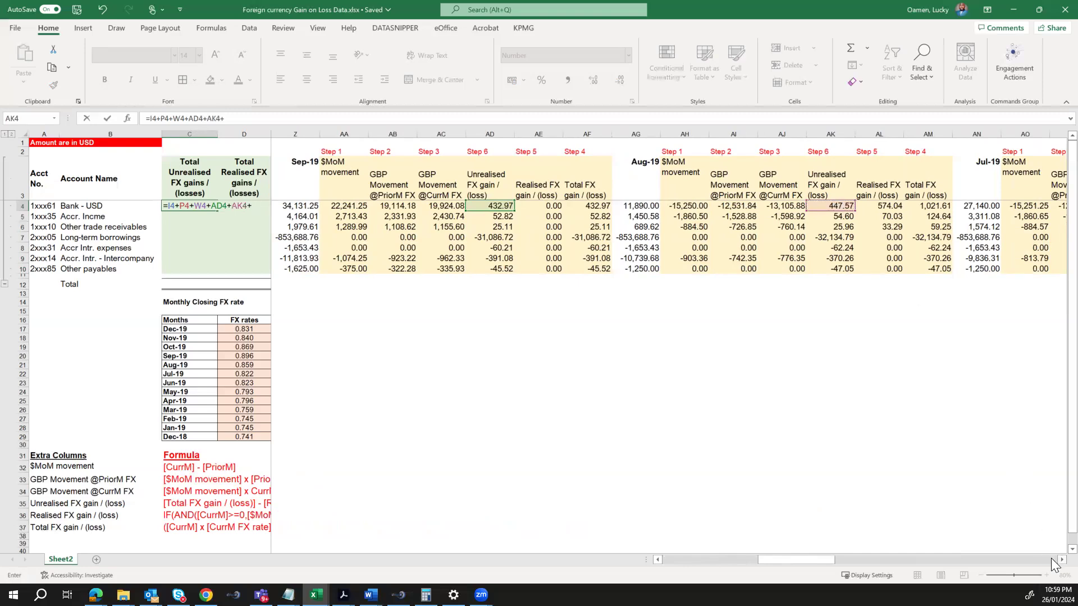
pyautogui.hscroll(6, 1052, 563)
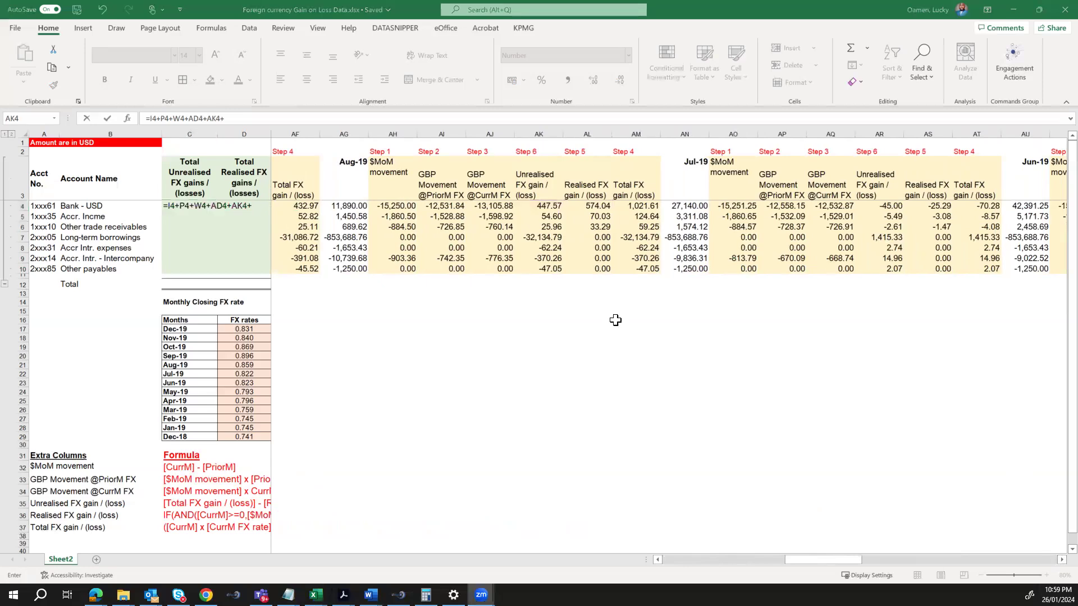
pyautogui.click(878, 207)
pyautogui.write('+')
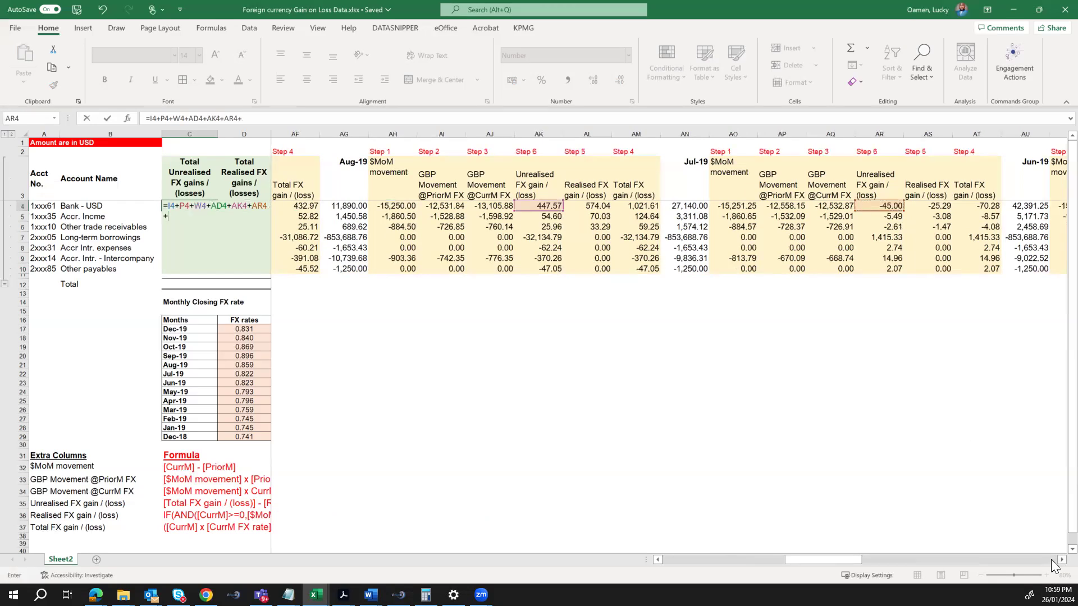
# - Extend the C4 formula with the Jun-19, May-19 and Apr-19 unrealised gains, adding AY4, BF4 and BM4
pyautogui.hscroll(7, 1052, 564)
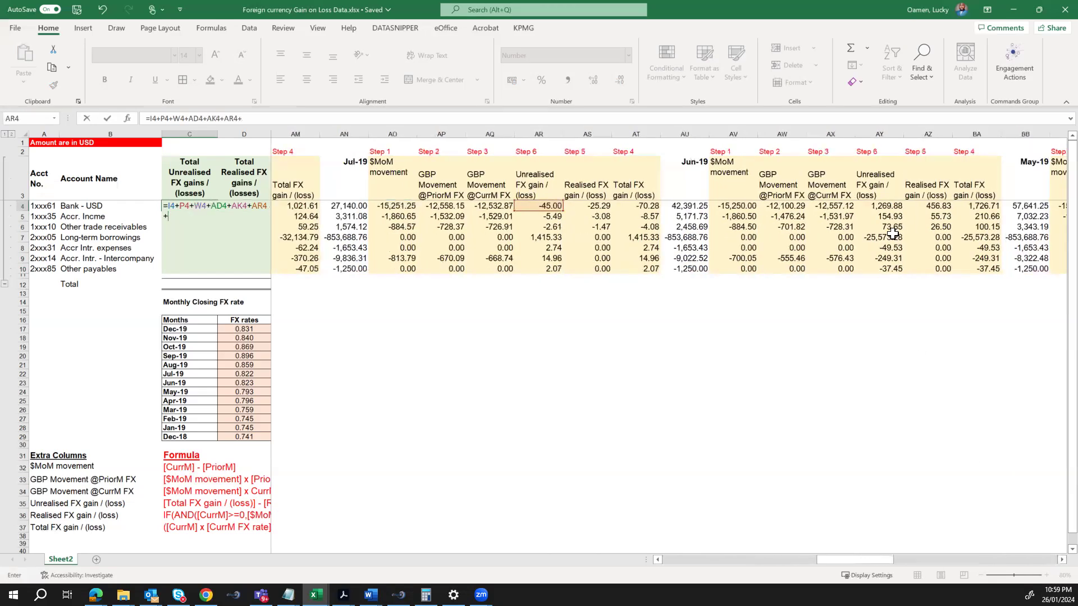
pyautogui.click(888, 206)
pyautogui.write('+')
pyautogui.hscroll(8, 1052, 569)
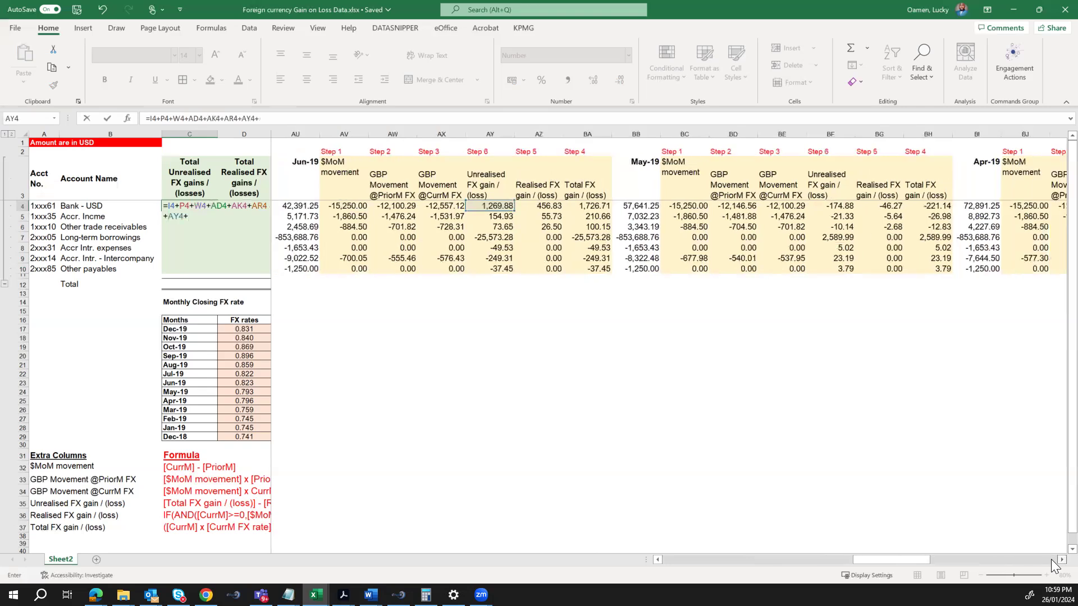
pyautogui.click(836, 207)
pyautogui.write('+')
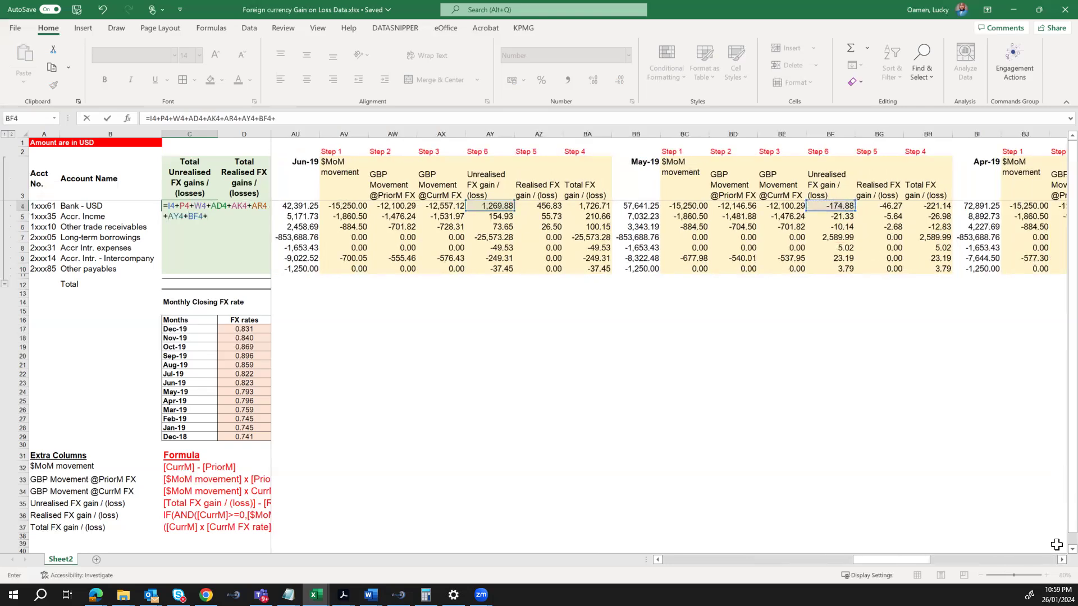
pyautogui.hscroll(2, 1052, 568)
pyautogui.hscroll(5, 1052, 568)
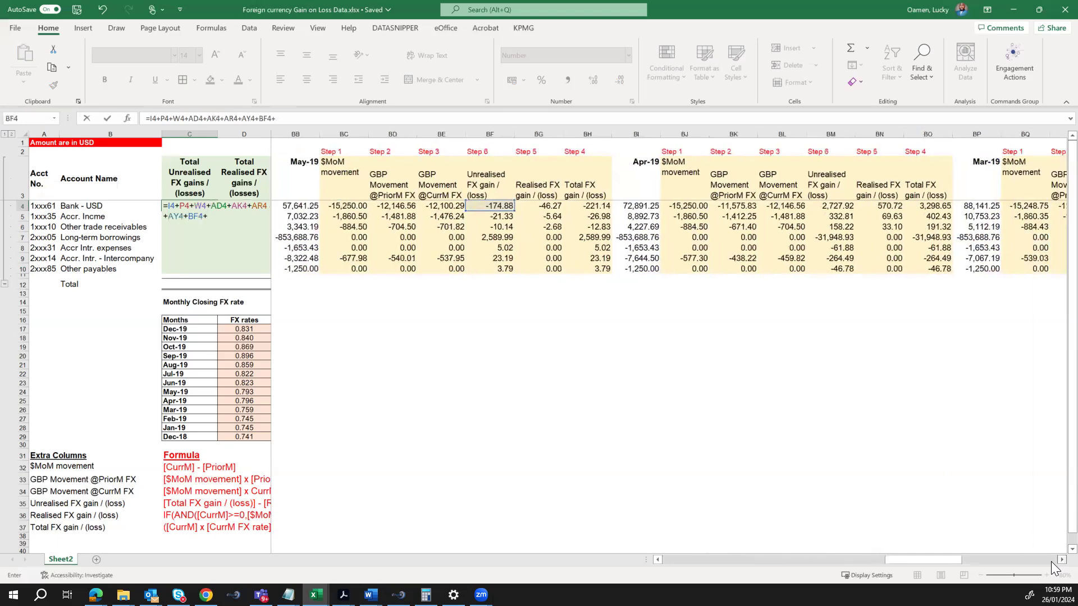
pyautogui.click(836, 206)
pyautogui.write('+')
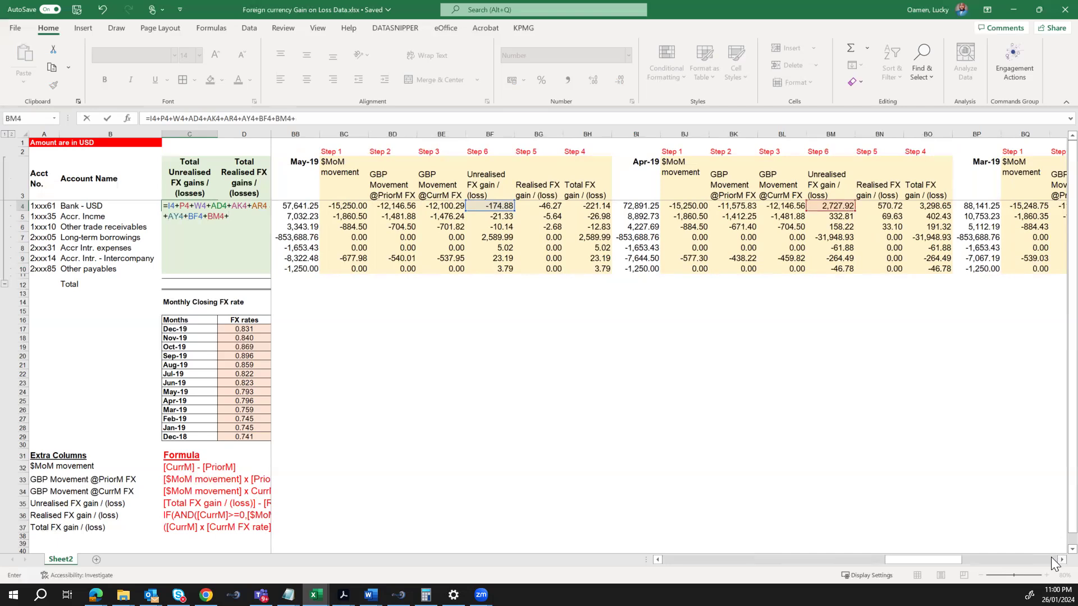
# - Complete the C4 formula with the Mar-19, Feb-19 and Jan-19 unrealised gains, adding BT4, CA4 and CH4
pyautogui.hscroll(5, 1052, 563)
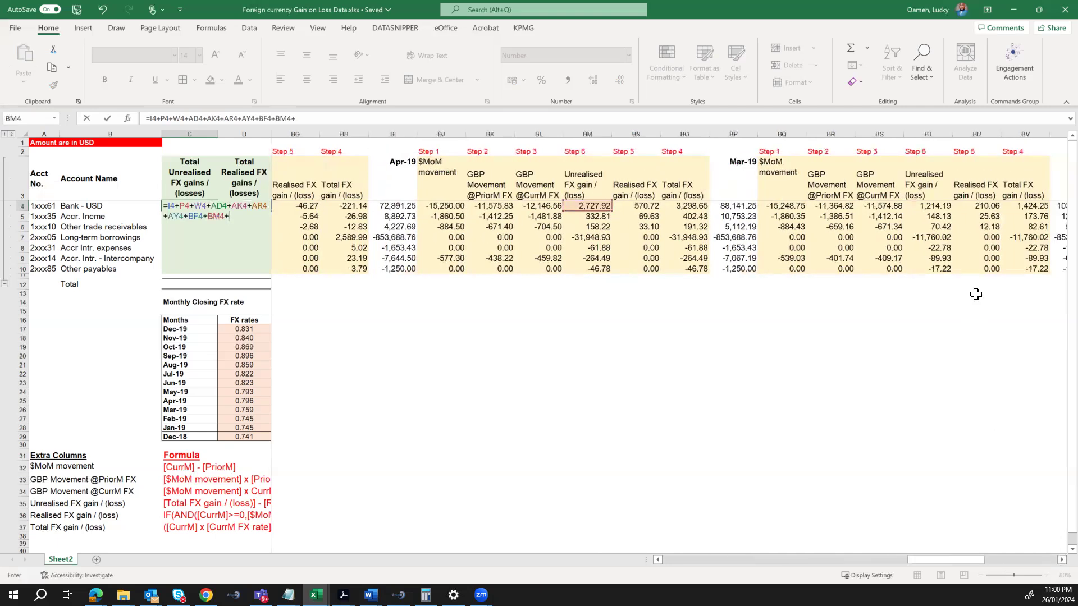
pyautogui.click(929, 207)
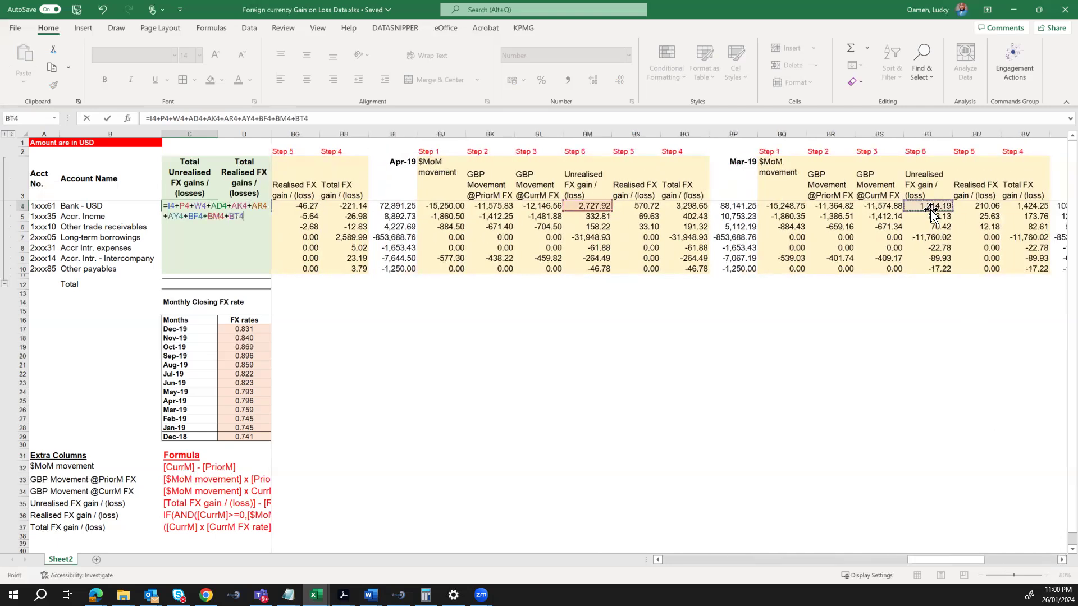
pyautogui.write('+')
pyautogui.hscroll(8, 1052, 563)
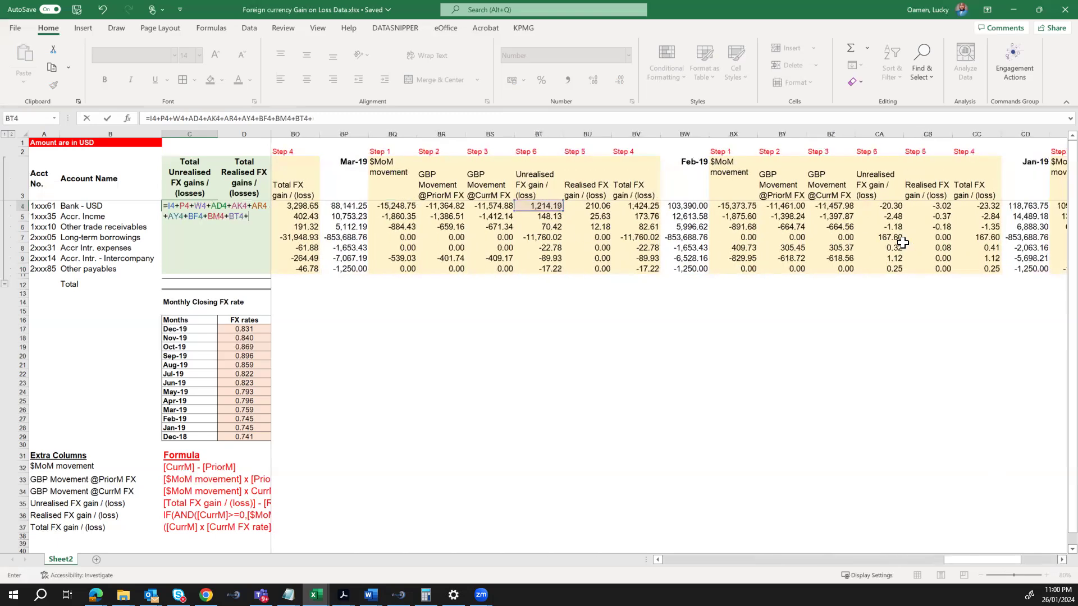
pyautogui.click(886, 206)
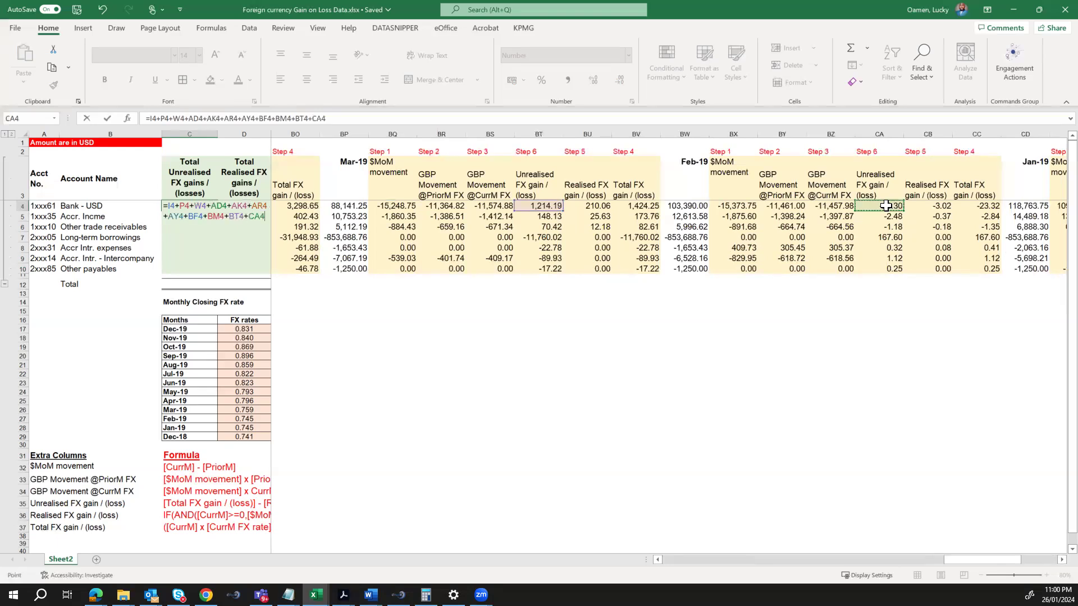
pyautogui.write('+')
pyautogui.hscroll(2, 1052, 564)
pyautogui.hscroll(6, 1052, 568)
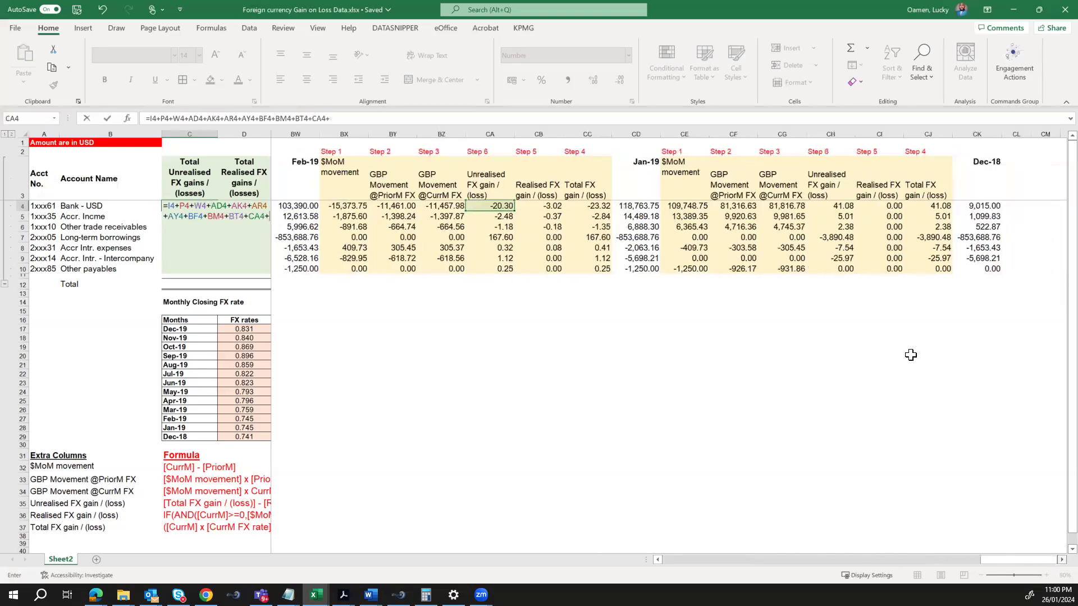
pyautogui.click(843, 206)
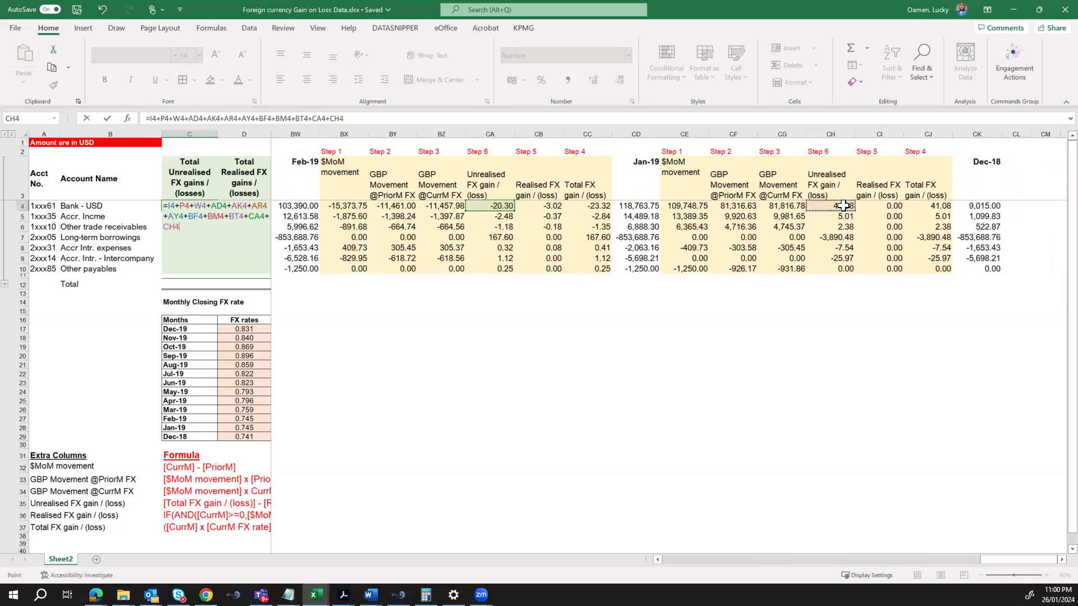
pyautogui.press('Return')
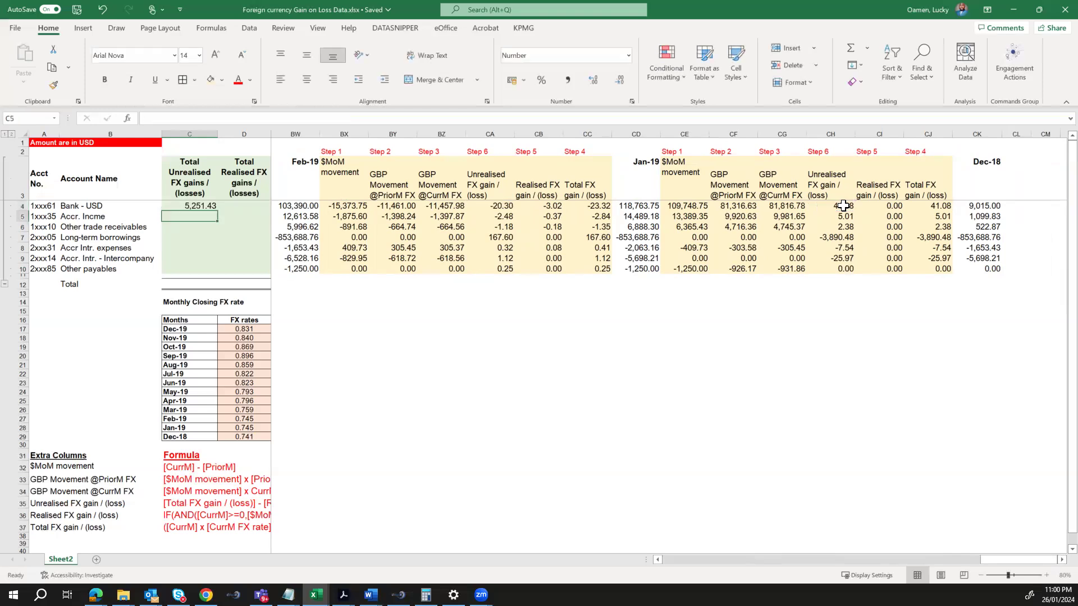
# - Copy the C4 formula into D4 so it sums the monthly realised FX gains for Bank - USD
pyautogui.press('Up')
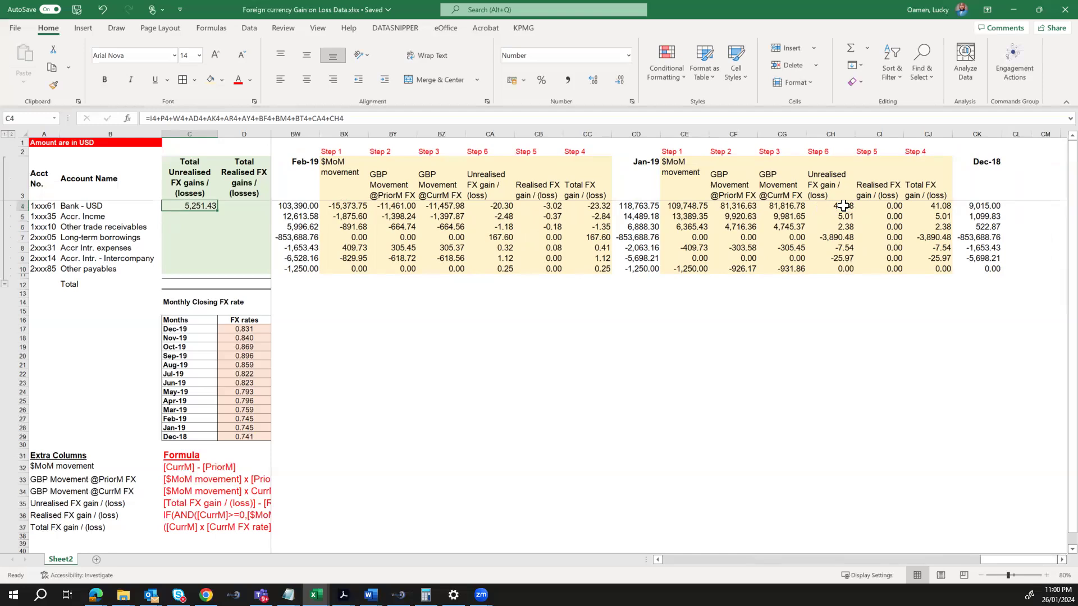
pyautogui.hotkey('ctrl', 'c')
pyautogui.press('Right')
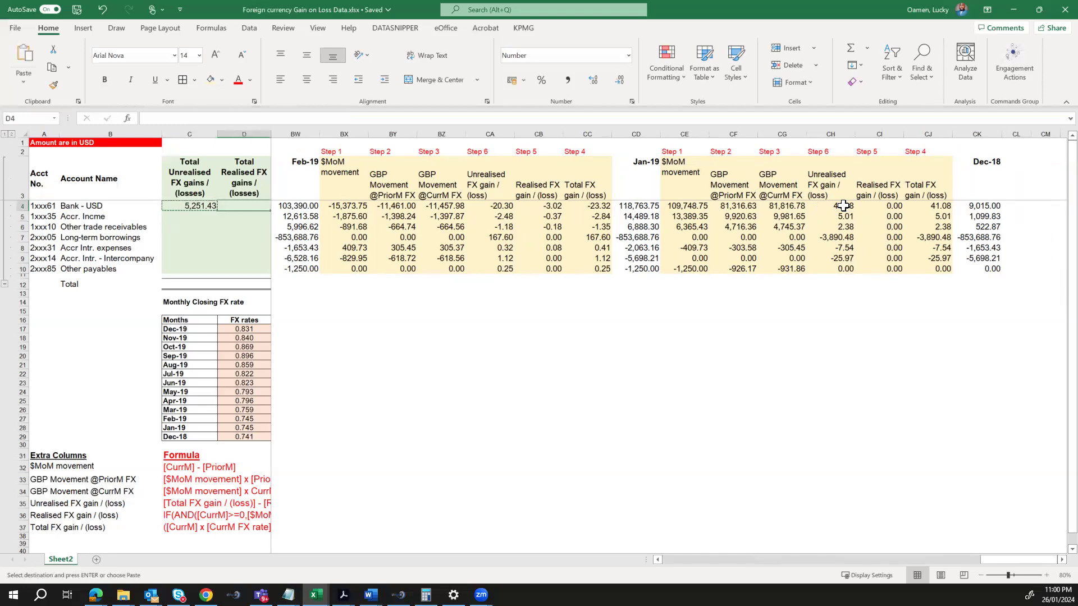
pyautogui.press('Return')
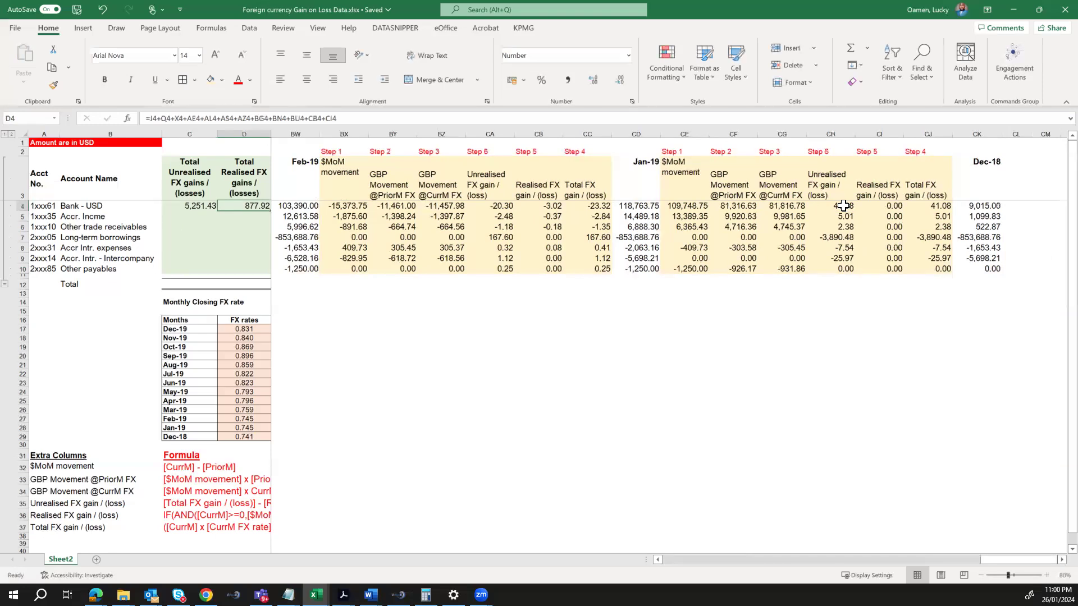
# - Fill the total unrealised and realised FX formulas in C4:D4 down to row 10 for all accounts
pyautogui.press('Left')
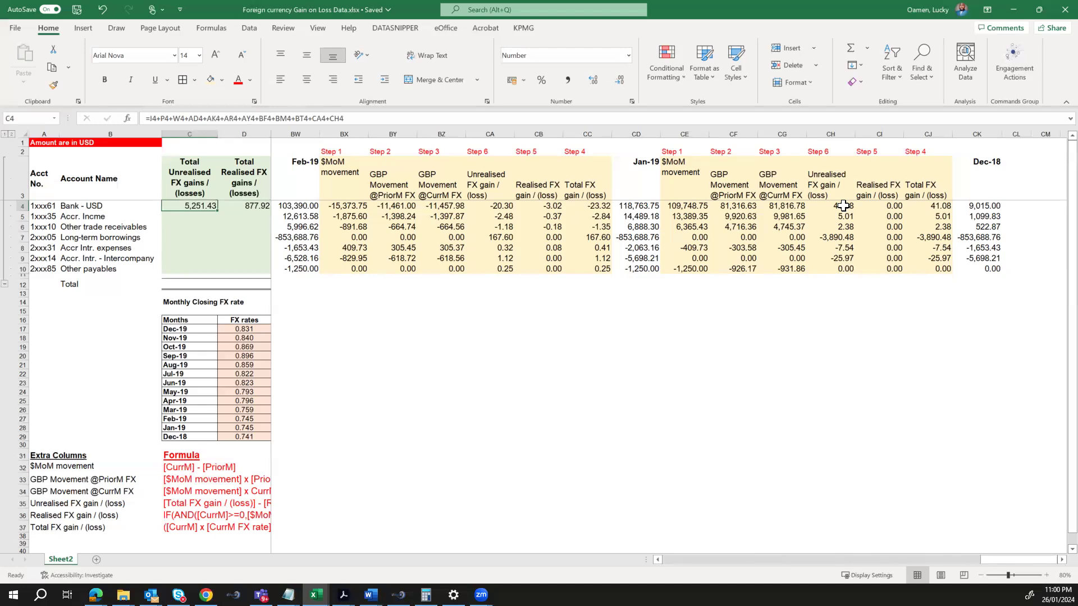
pyautogui.press('Right')
pyautogui.hotkey('shift', 'Left')
pyautogui.hotkey('shift', 'Down')
pyautogui.hotkey('shift', 'Down')
pyautogui.hotkey('shift', 'Down')
pyautogui.hotkey('shift', 'Down')
pyautogui.hotkey('shift', 'Down')
pyautogui.hotkey('shift', 'Down')
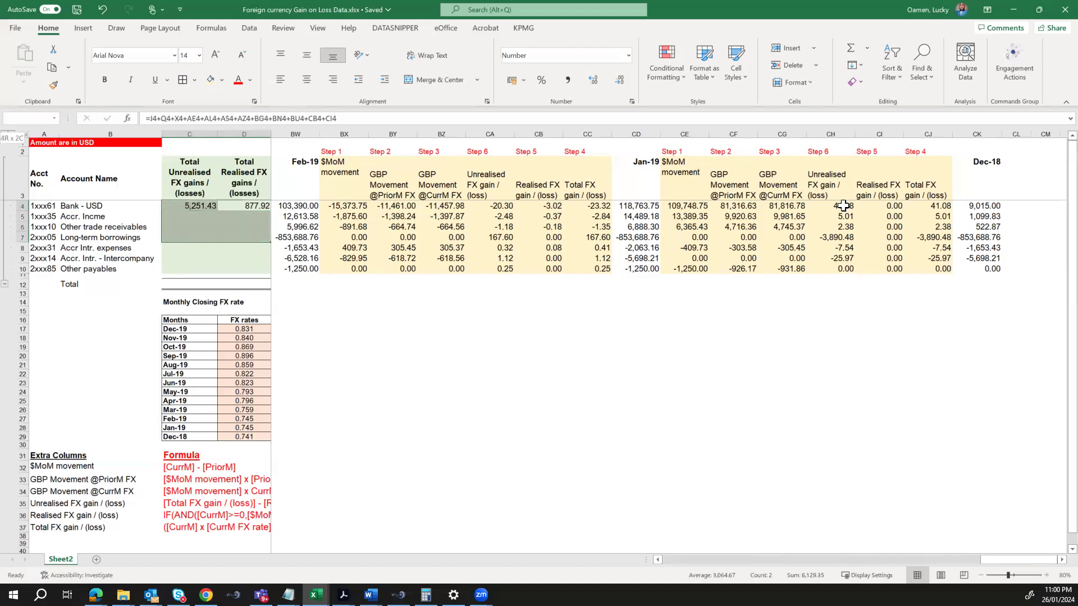
pyautogui.hotkey('ctrl', 'd')
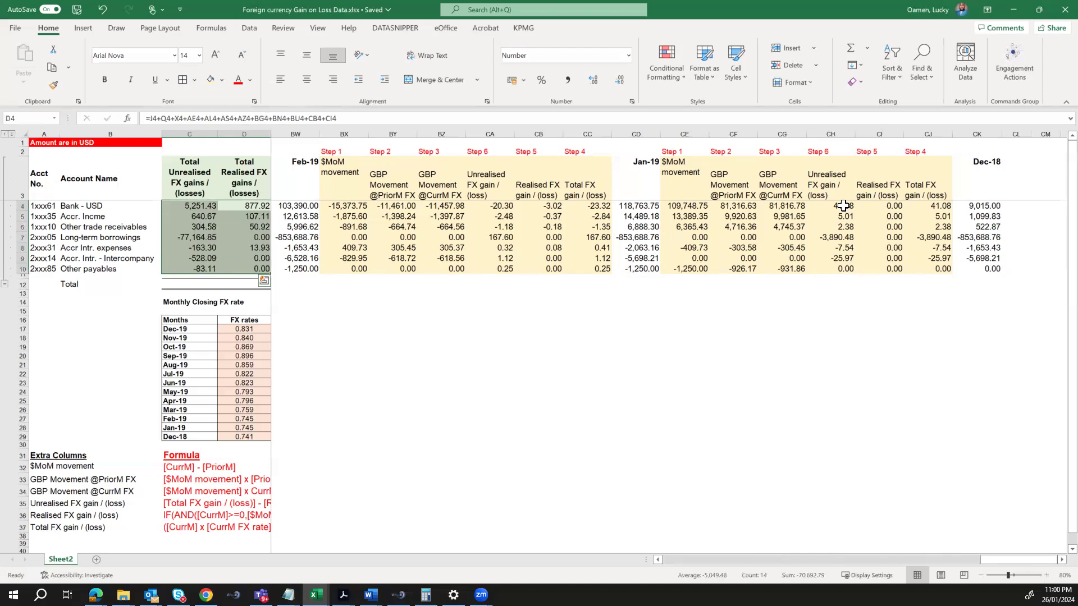
# - Sum rows 4 to 11 of the total unrealised and realised FX columns in the Total row, in C12 and D12
pyautogui.press('Down')
pyautogui.press('Down')
pyautogui.press('Down')
pyautogui.press('Down')
pyautogui.press('Down')
pyautogui.press('Down')
pyautogui.press('Down')
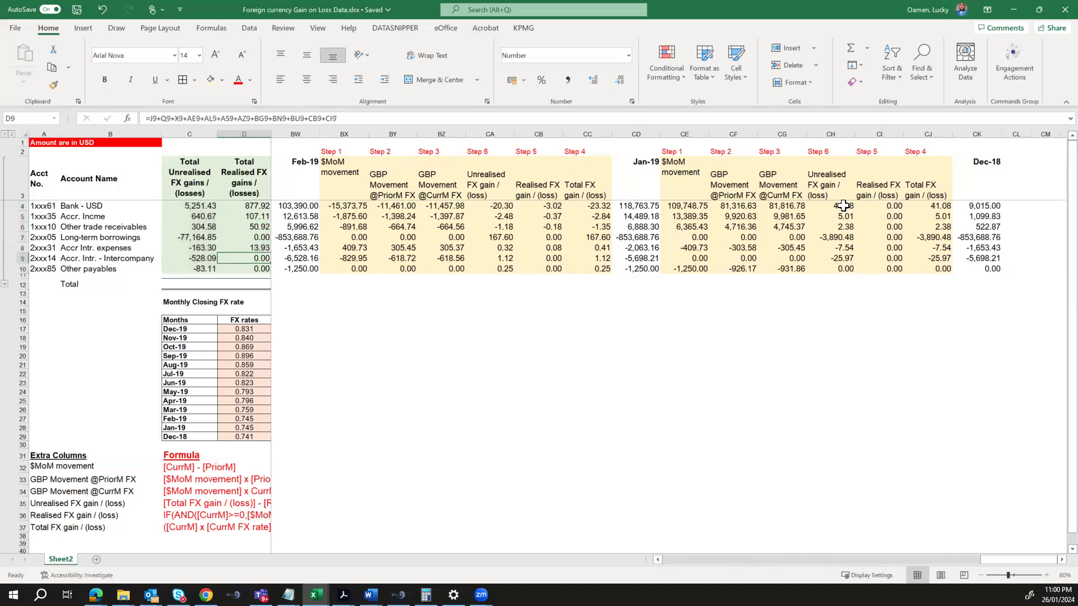
pyautogui.press('Left')
pyautogui.press('Down')
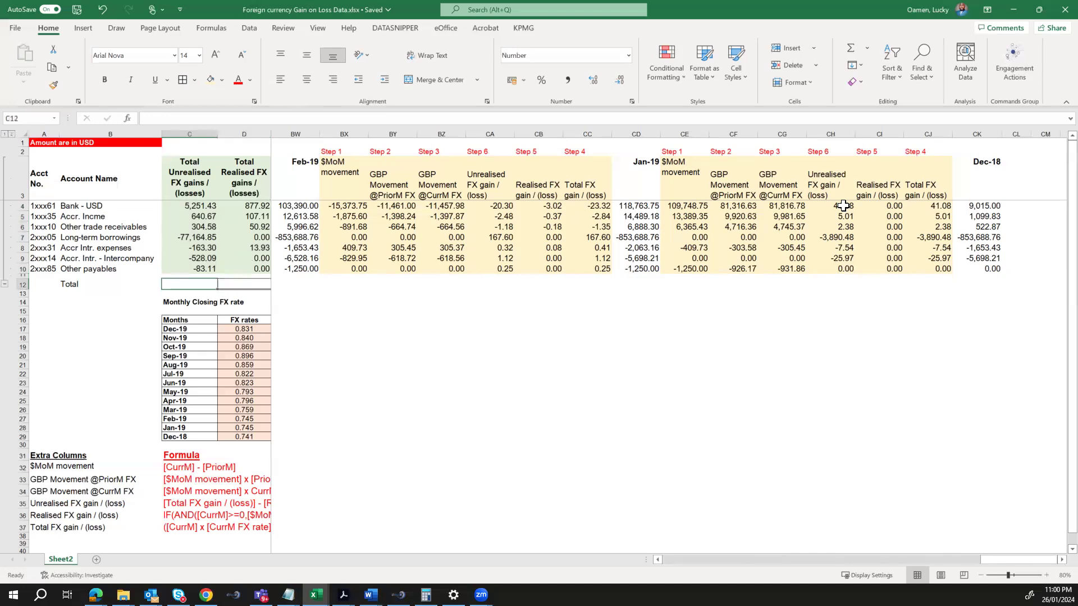
pyautogui.hotkey('alt', '=')
pyautogui.hotkey('alt', '=')
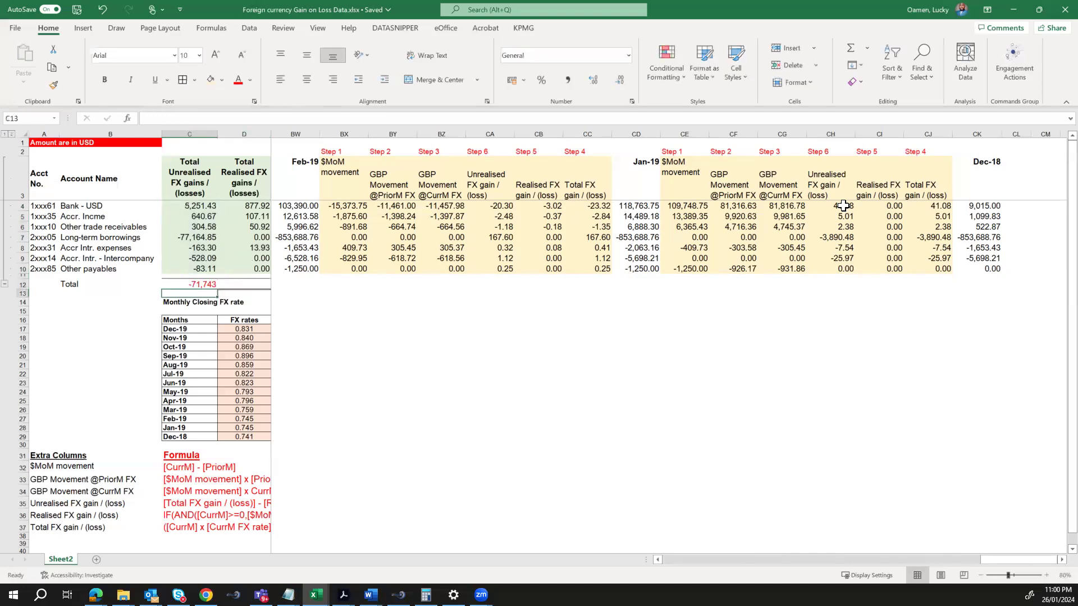
pyautogui.press('Right')
pyautogui.hotkey('alt', '=')
pyautogui.hotkey('alt', '=')
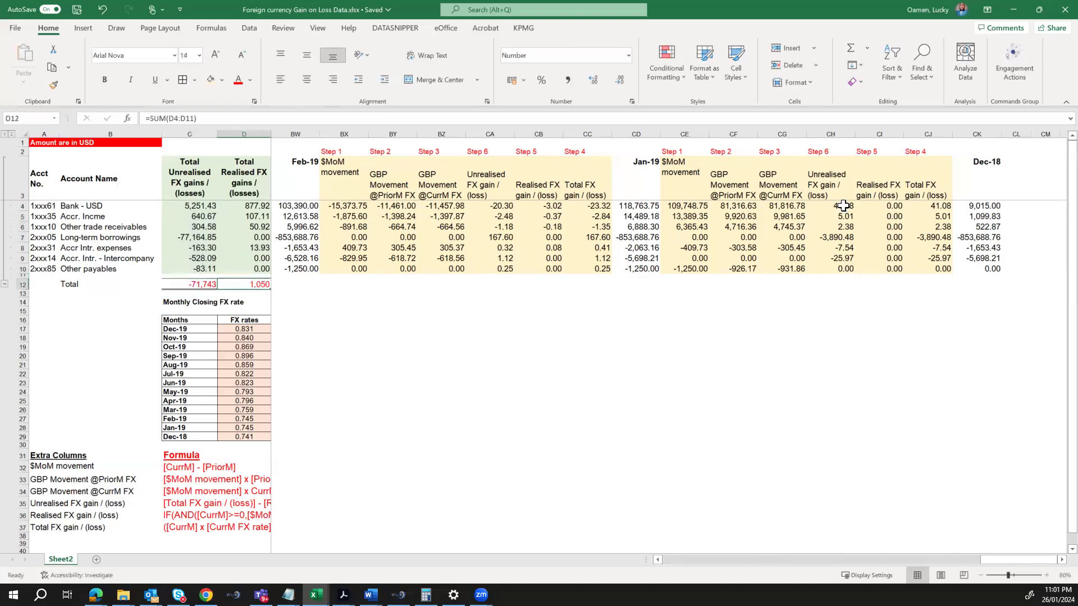